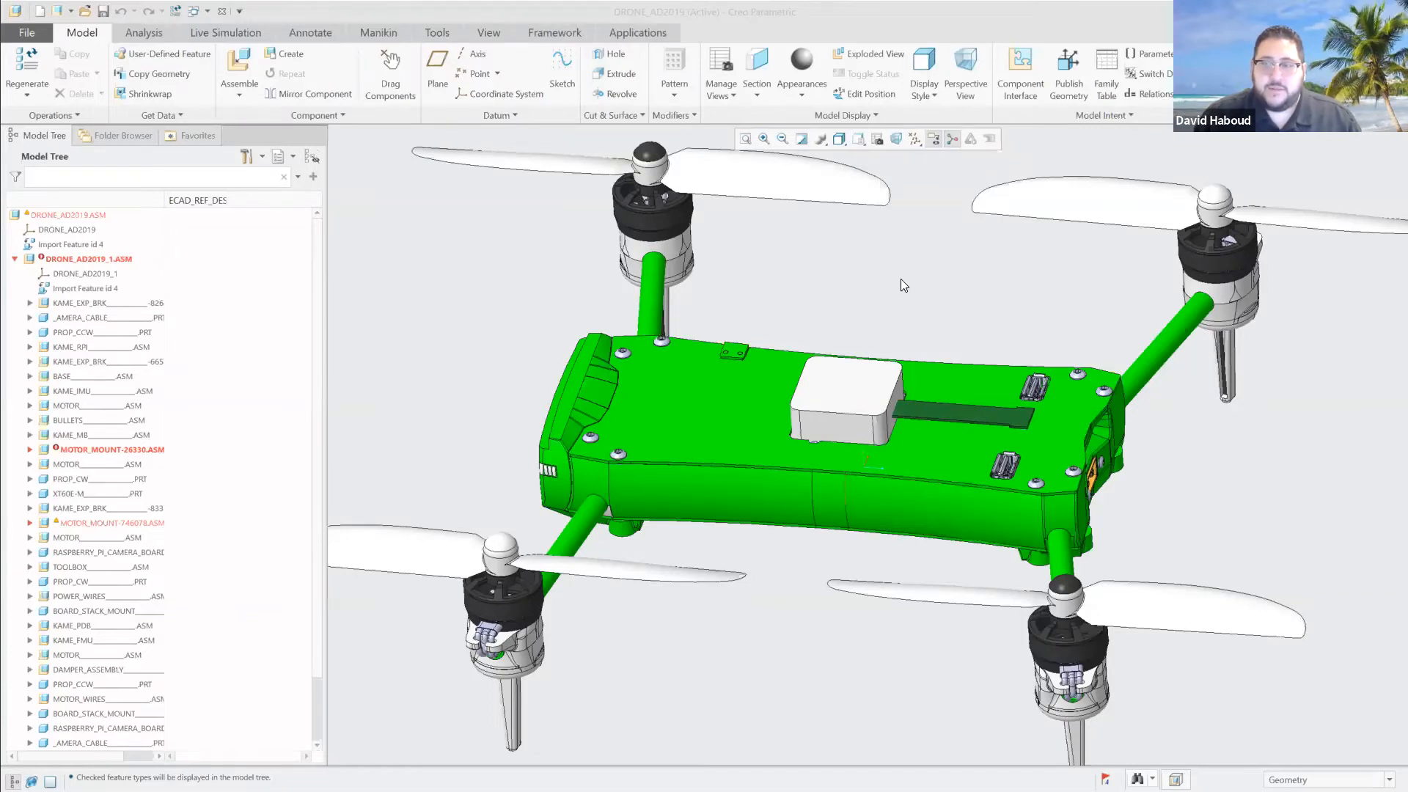
# Hide the BODY part that covers the long side of the drone's frame.
pyautogui.moveTo(956, 293); pyautogui.dragTo(996, 296, button='middle')
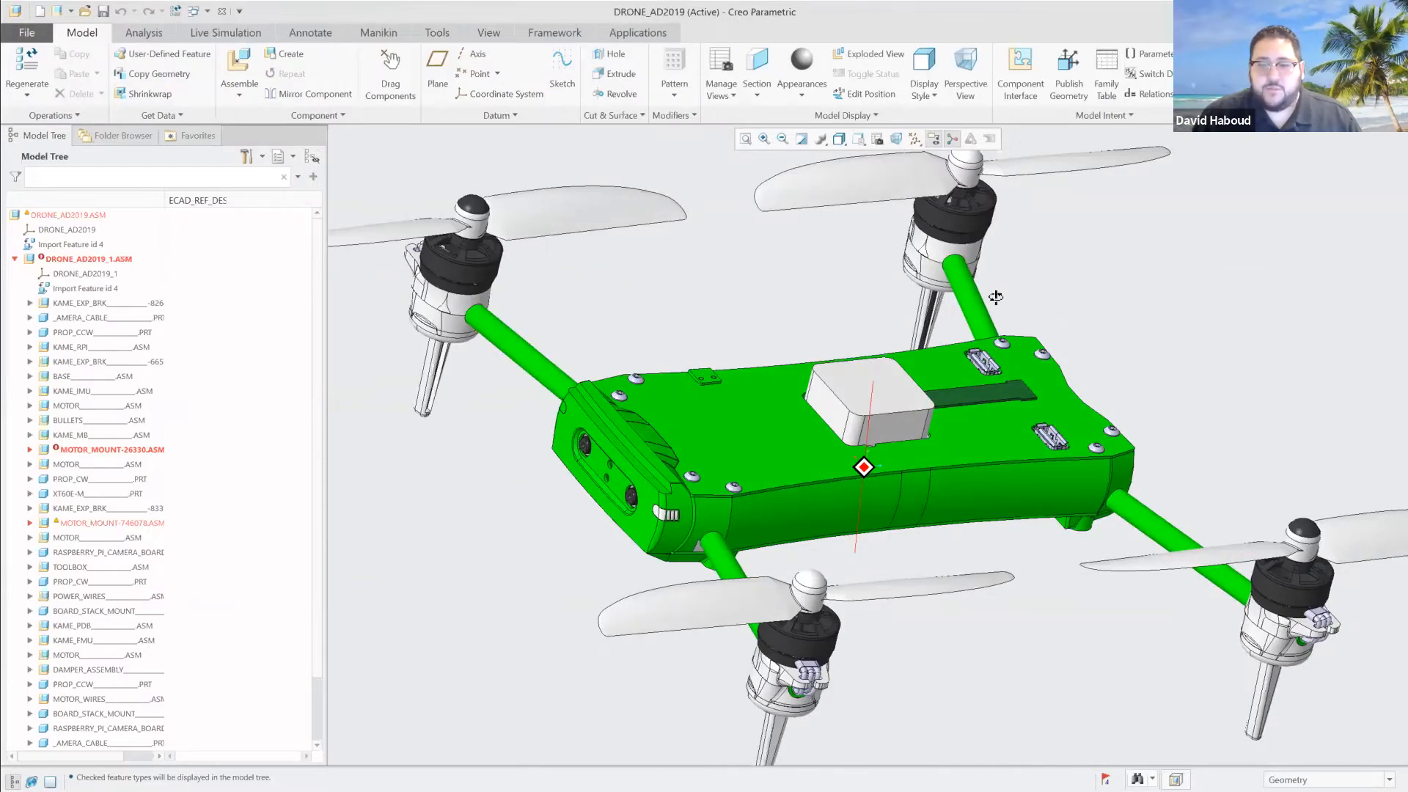
pyautogui.moveTo(995, 296)
pyautogui.mouseDown(button='middle')
pyautogui.moveTo(708, 543)
pyautogui.moveTo(731, 544)
pyautogui.mouseUp(button='middle')
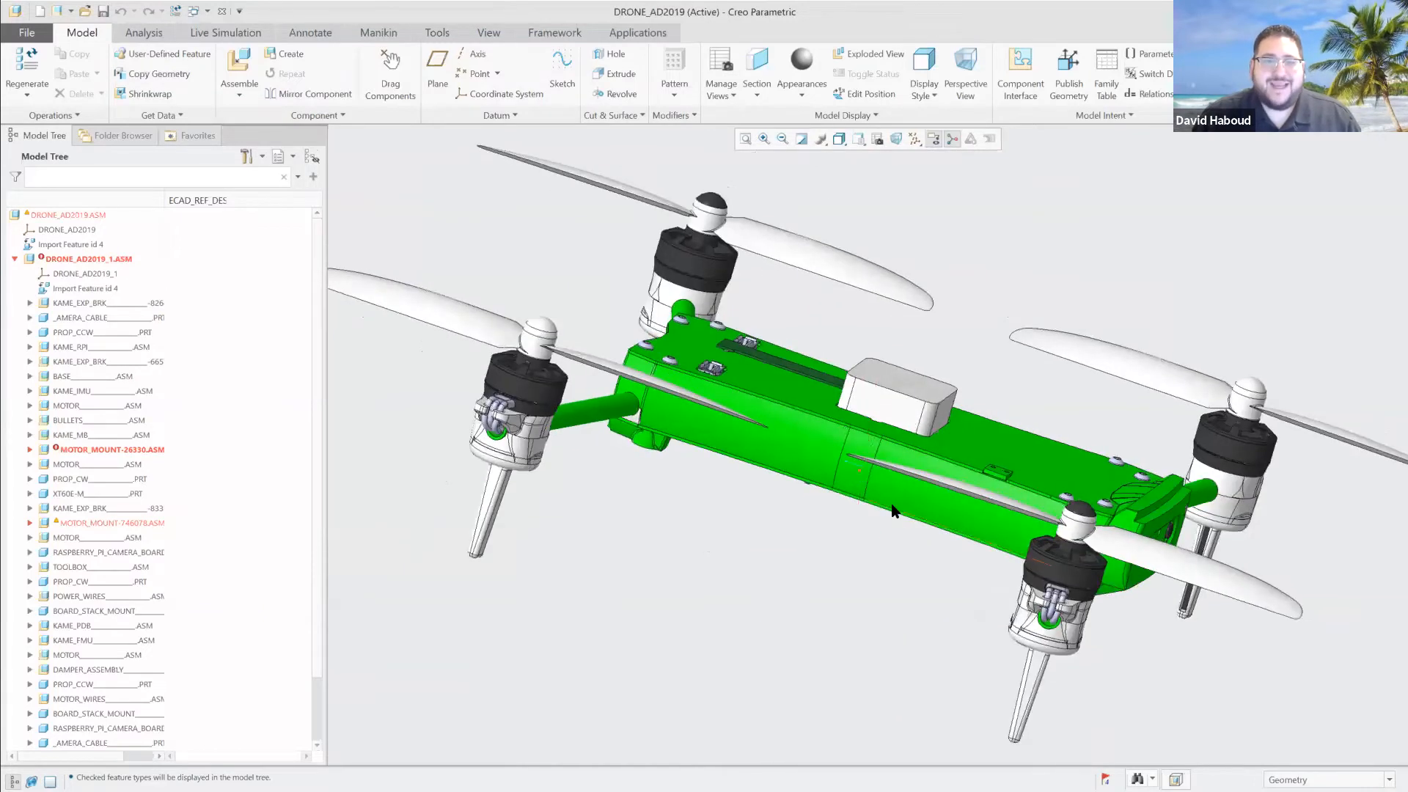
pyautogui.scroll(-3, 896, 506)
pyautogui.scroll(6, 897, 504)
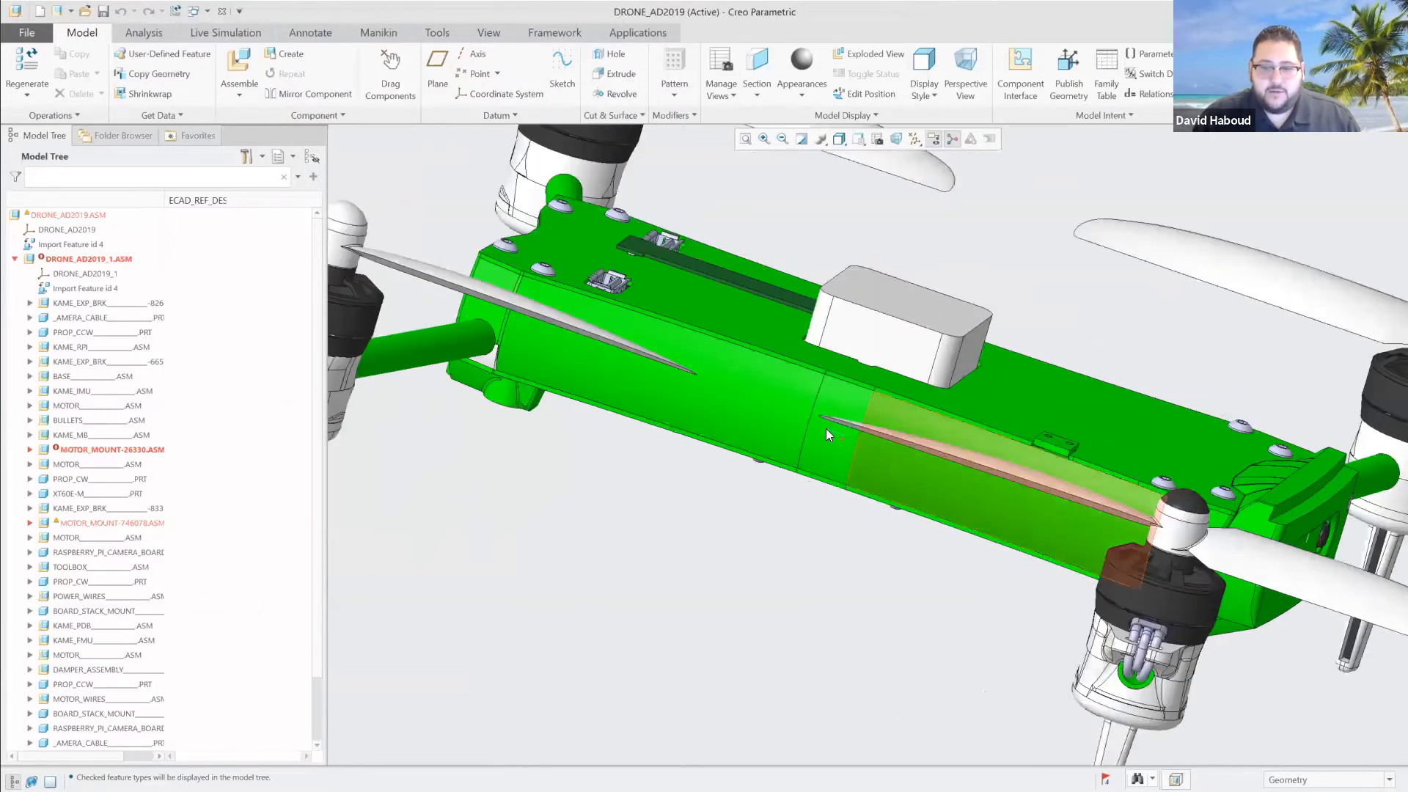
pyautogui.click(721, 398)
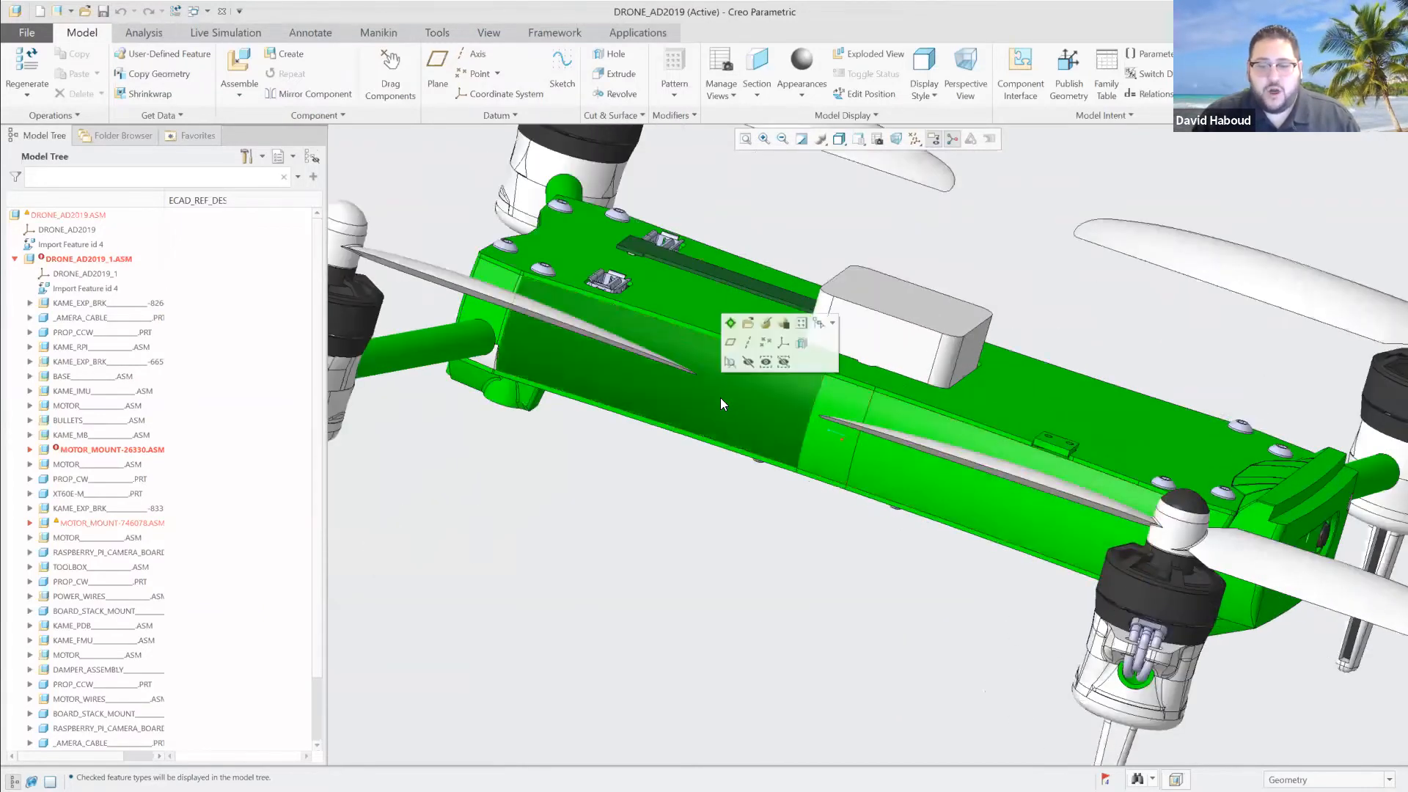
pyautogui.click(747, 361)
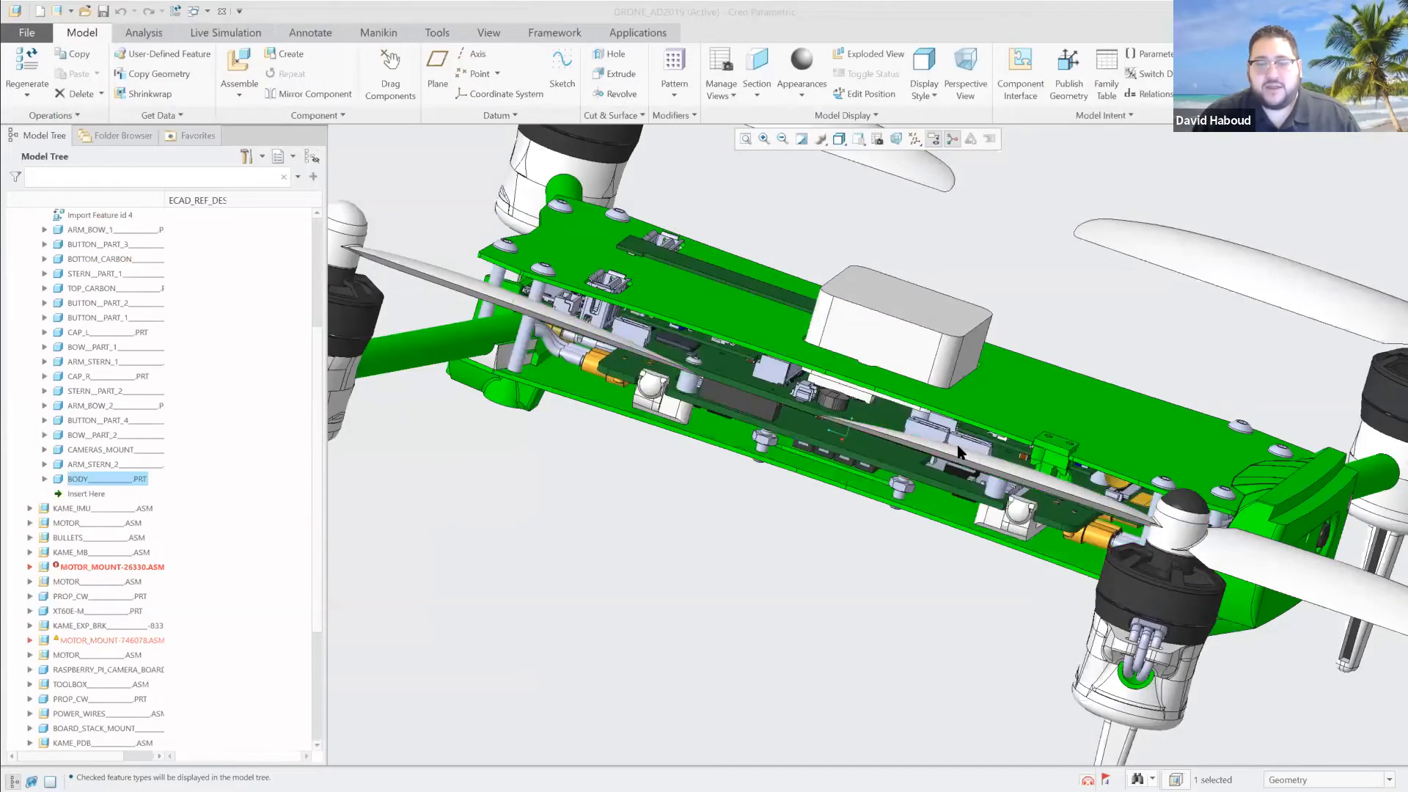
# Examine the stacked circuit boards, connectors and wiring inside the drone's open frame from several angles.
pyautogui.scroll(-4, 837, 442)
pyautogui.scroll(4, 837, 440)
pyautogui.scroll(-3, 836, 440)
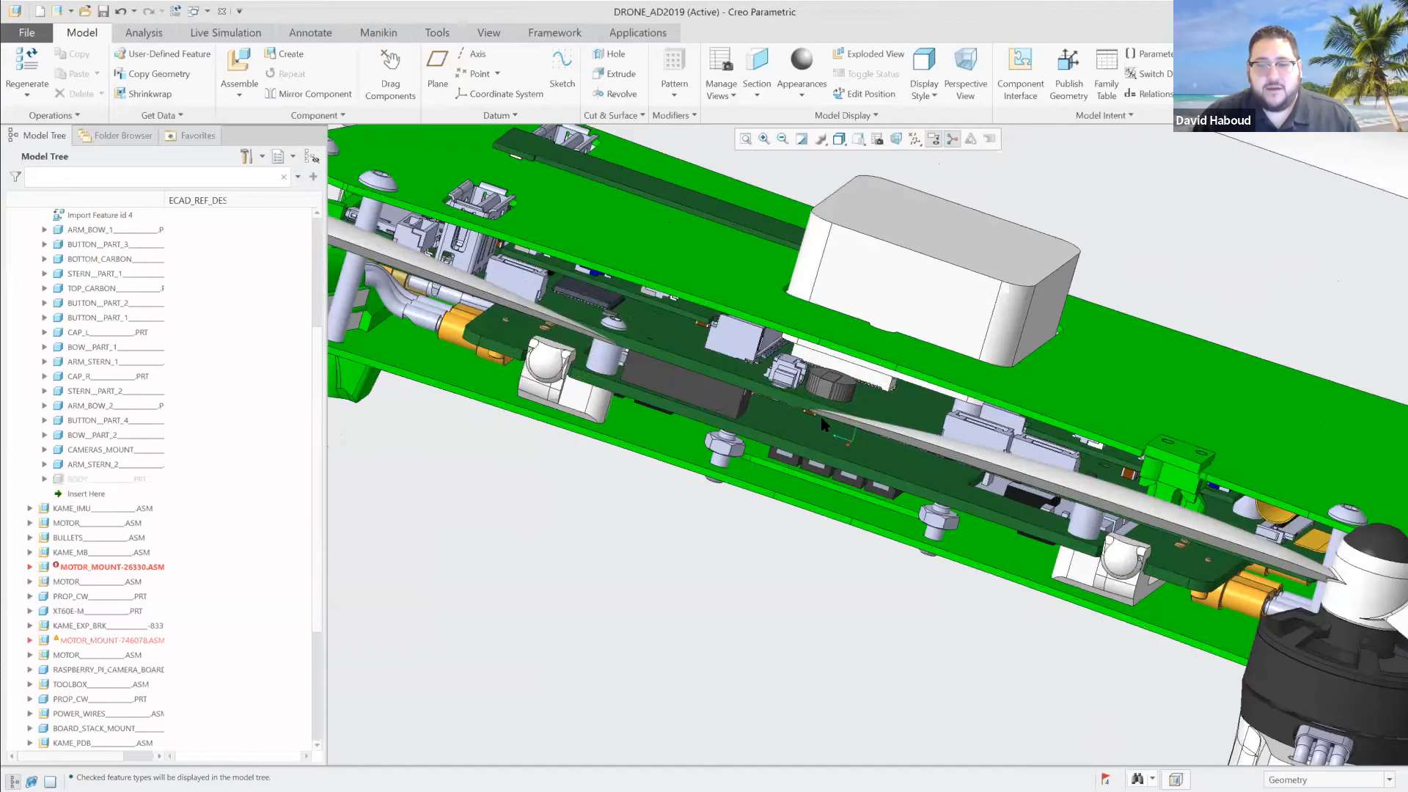
pyautogui.moveTo(784, 395); pyautogui.dragTo(784, 410, button='middle')
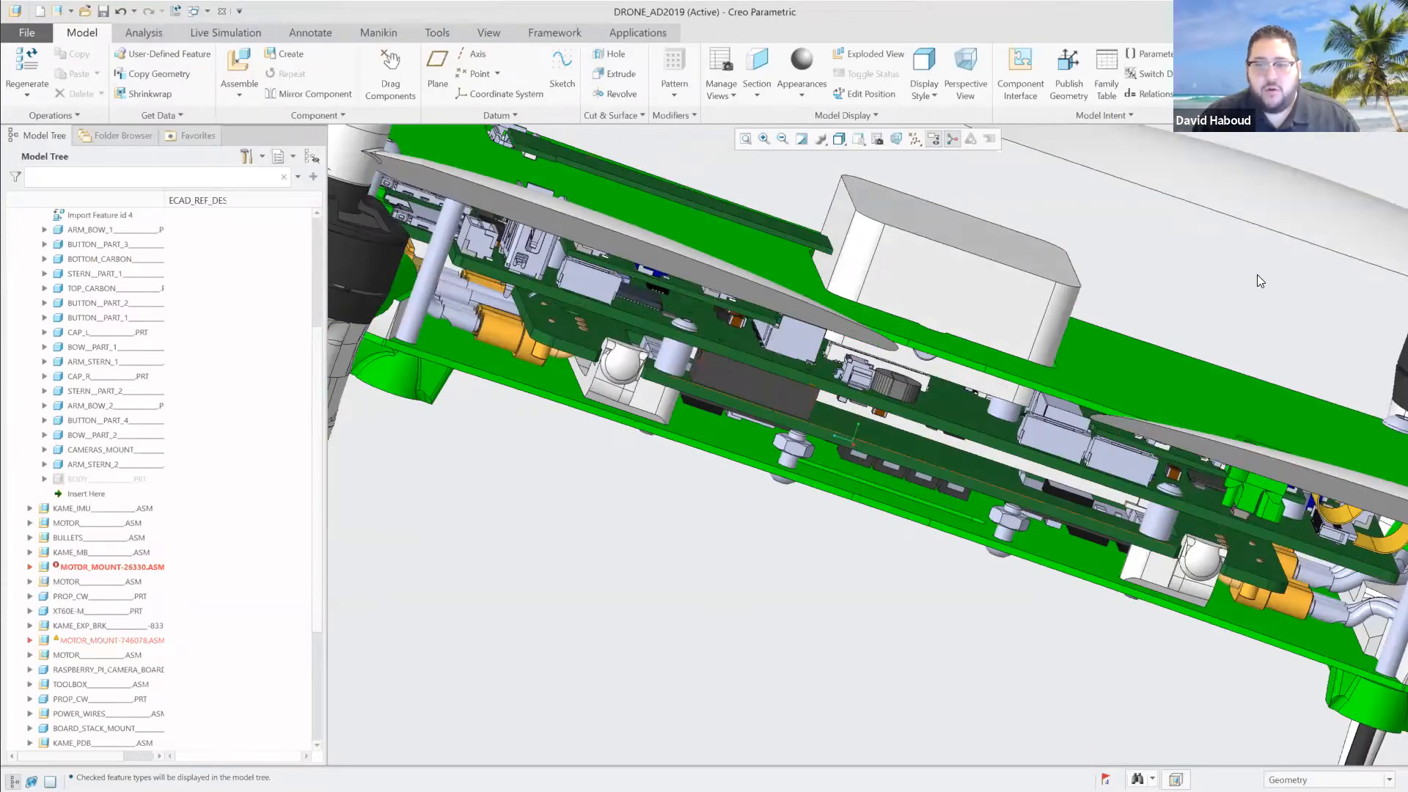
pyautogui.moveTo(1218, 264); pyautogui.dragTo(1183, 256, button='middle')
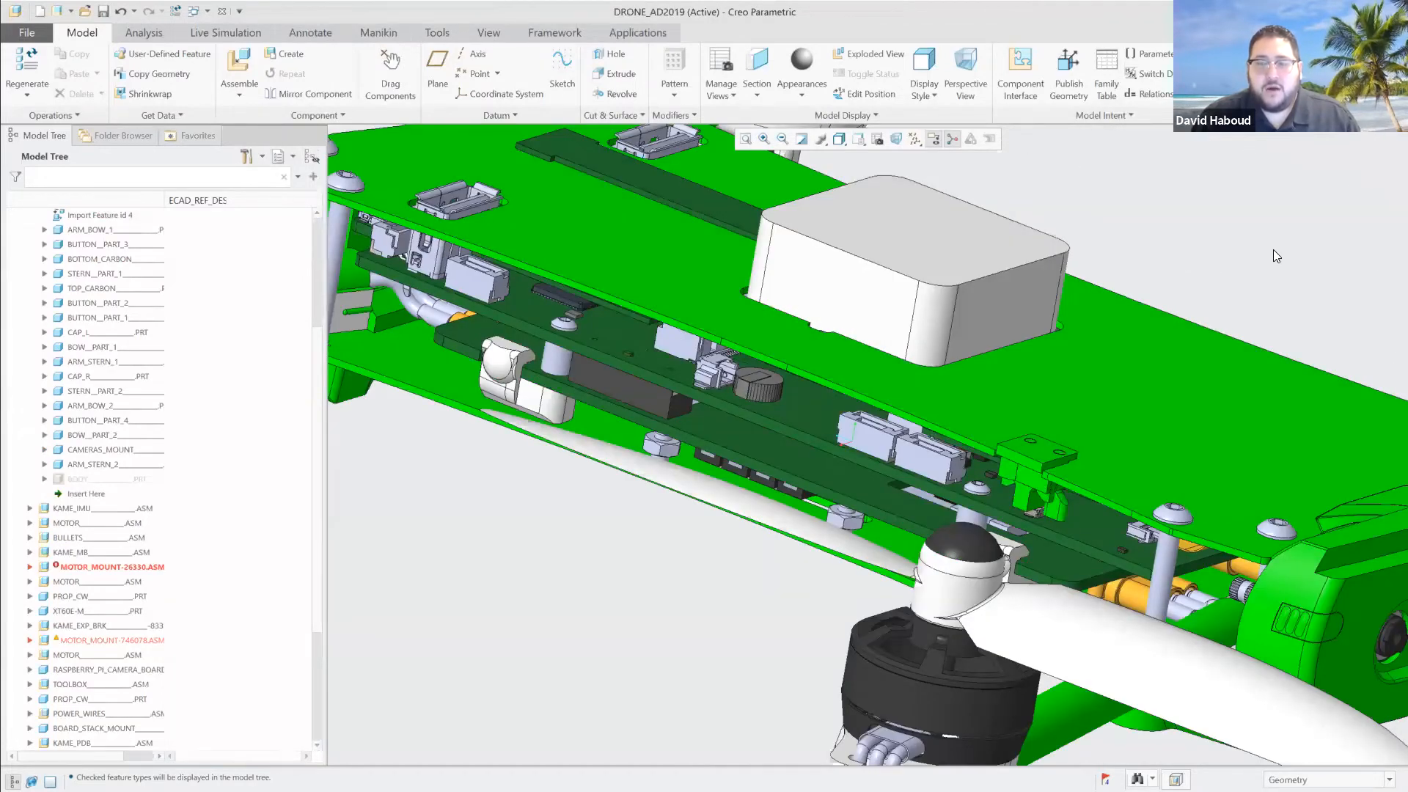
pyautogui.moveTo(595, 554); pyautogui.dragTo(670, 551, button='middle')
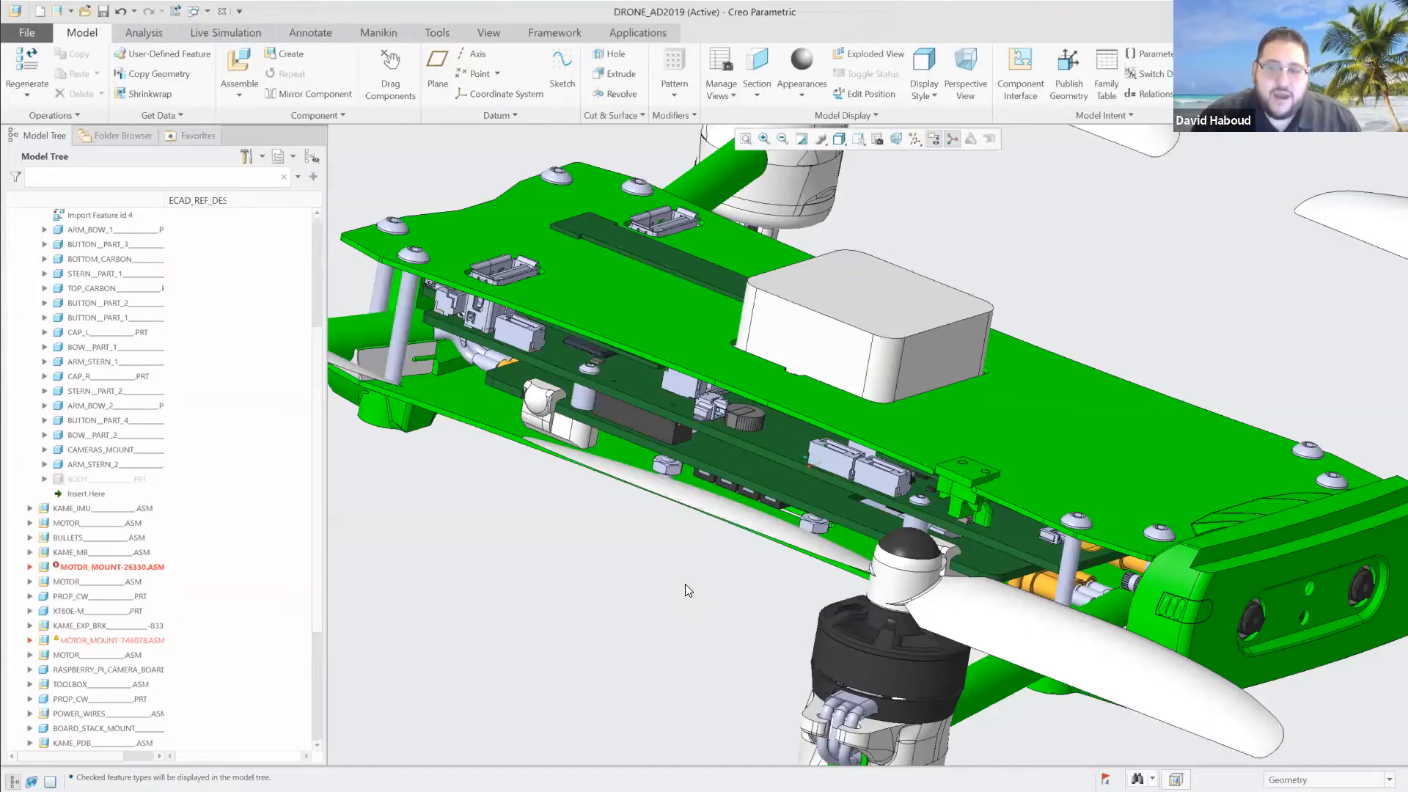
pyautogui.moveTo(751, 579)
pyautogui.mouseDown(button='middle')
pyautogui.moveTo(764, 575)
pyautogui.moveTo(727, 575)
pyautogui.mouseUp(button='middle')
pyautogui.scroll(3, 728, 573)
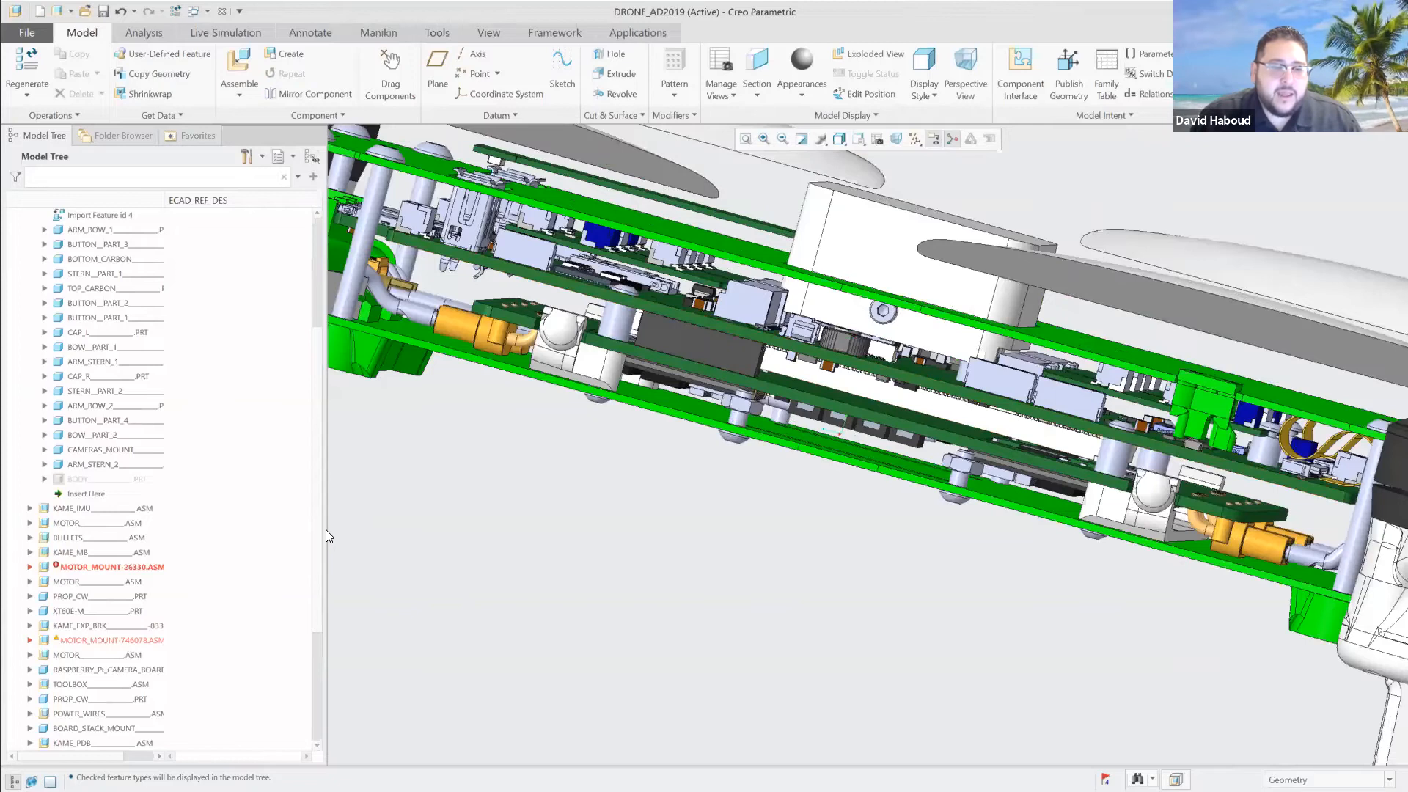
# Widen the model tree and hide the KAME_MB board outline and the FMU_COVER part of the damper assembly.
pyautogui.moveTo(327, 534); pyautogui.dragTo(362, 526)
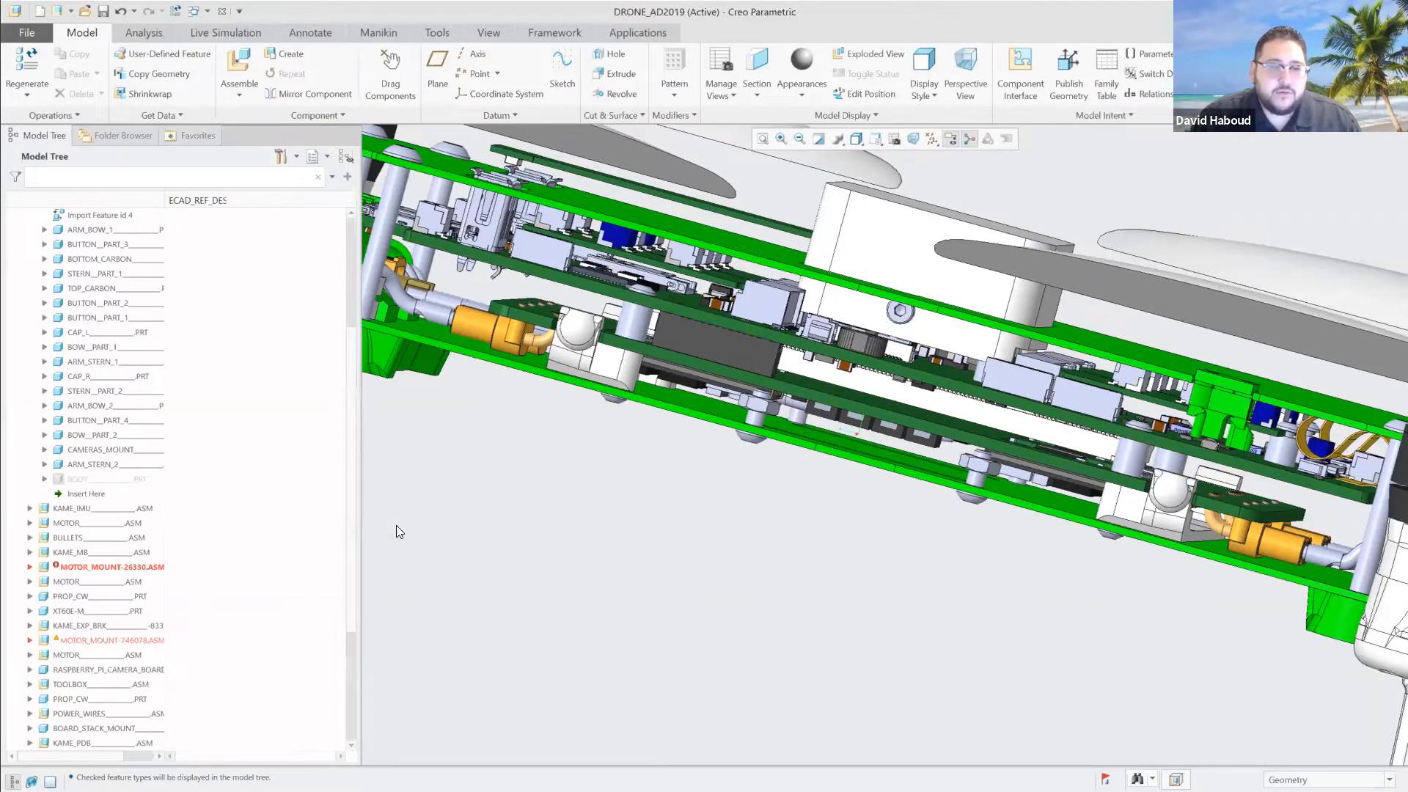
pyautogui.click(886, 372)
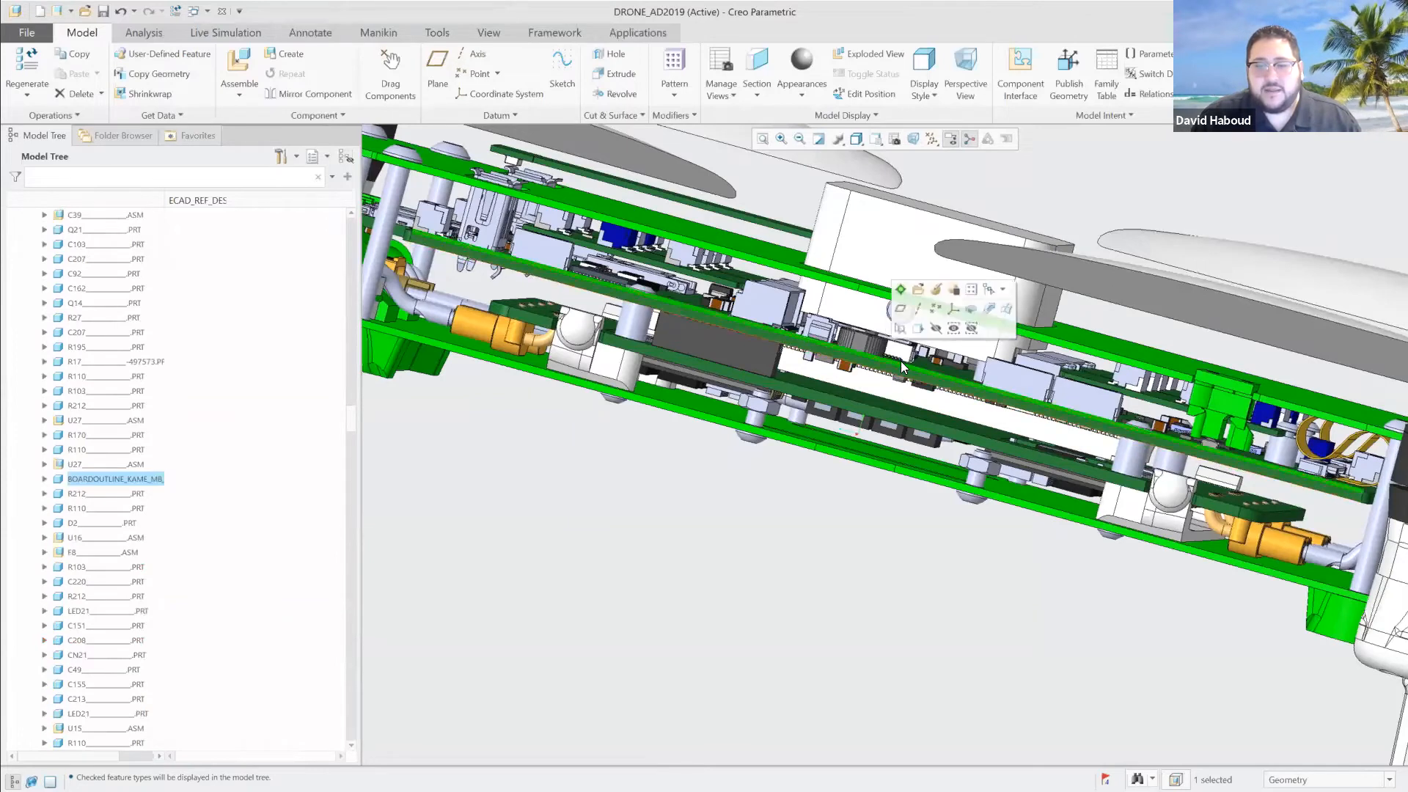
pyautogui.click(935, 327)
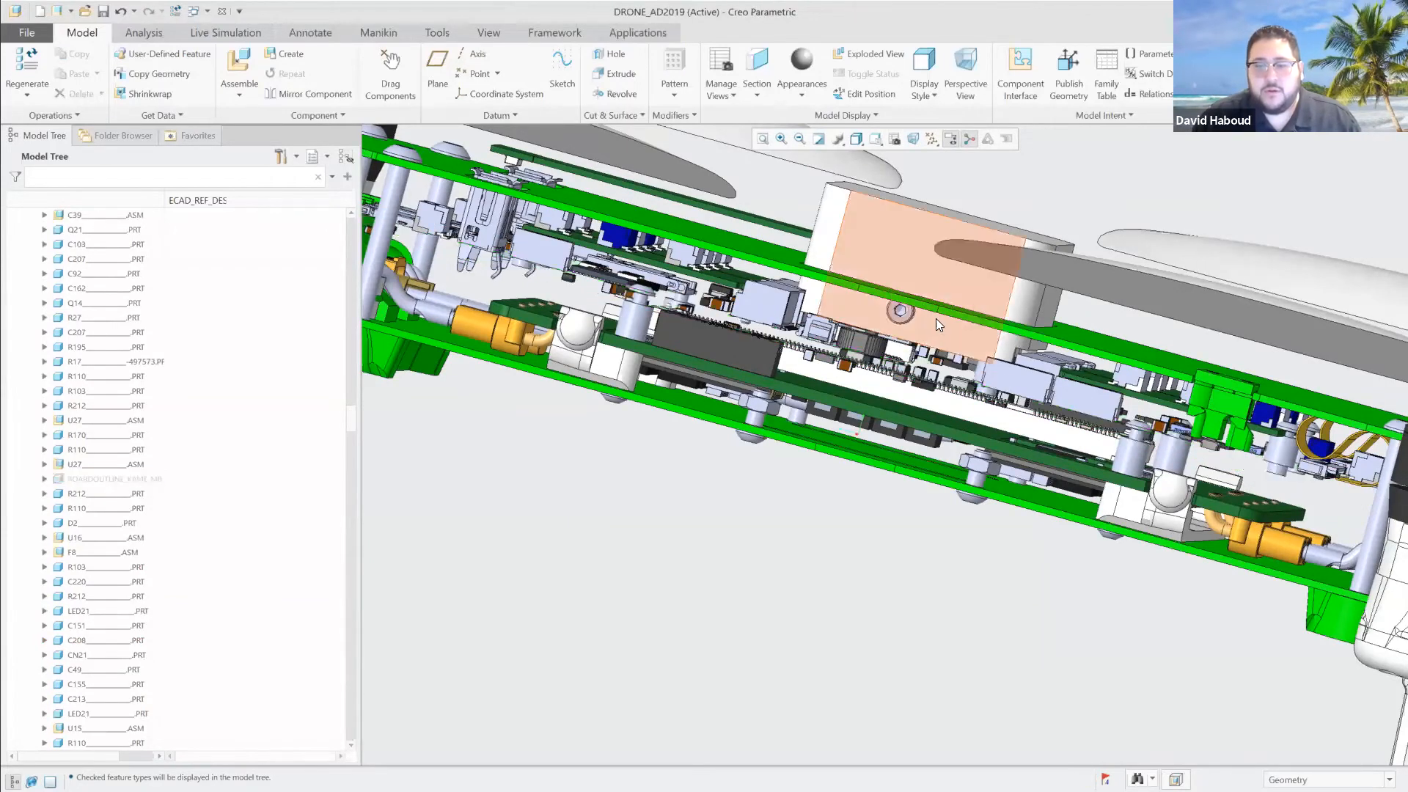
pyautogui.click(933, 327)
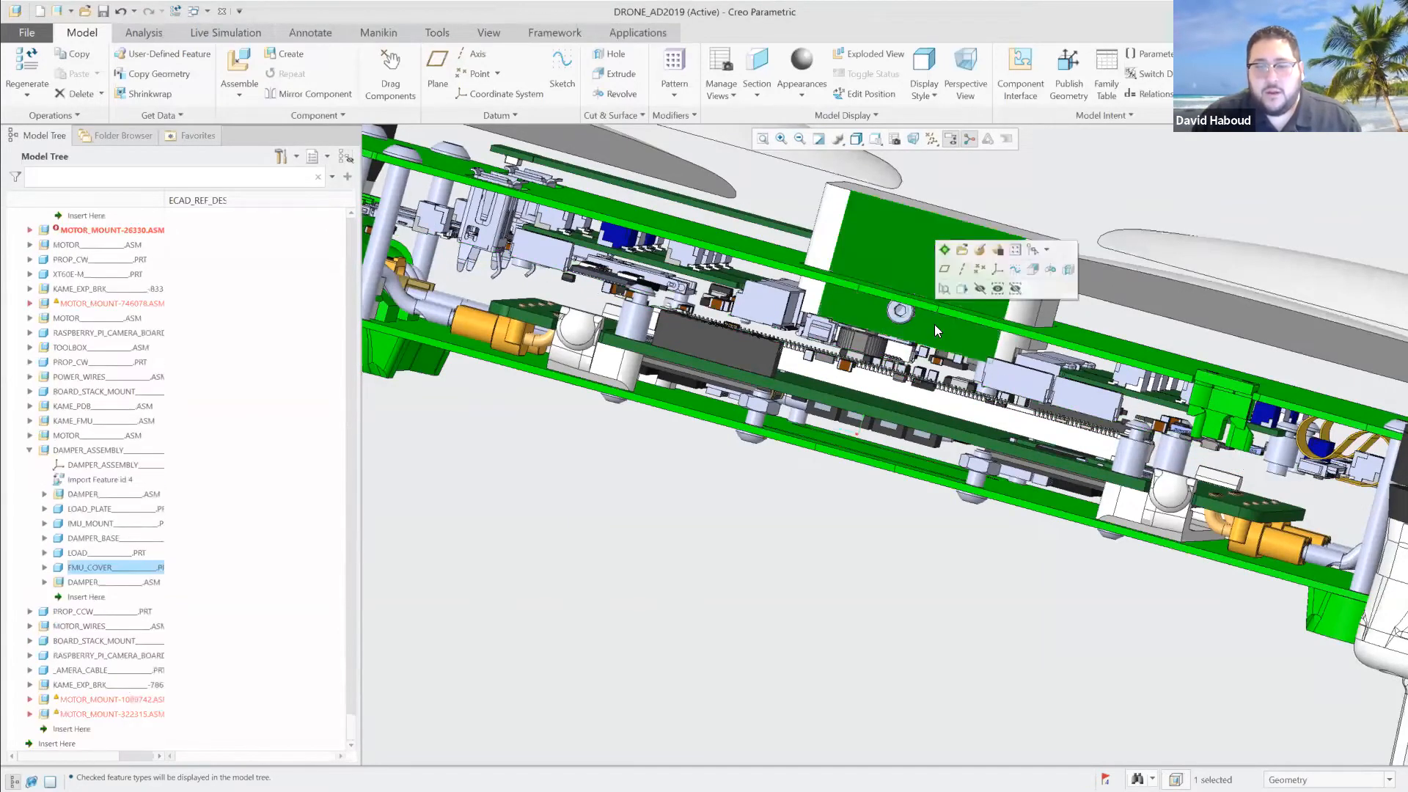
pyautogui.click(978, 286)
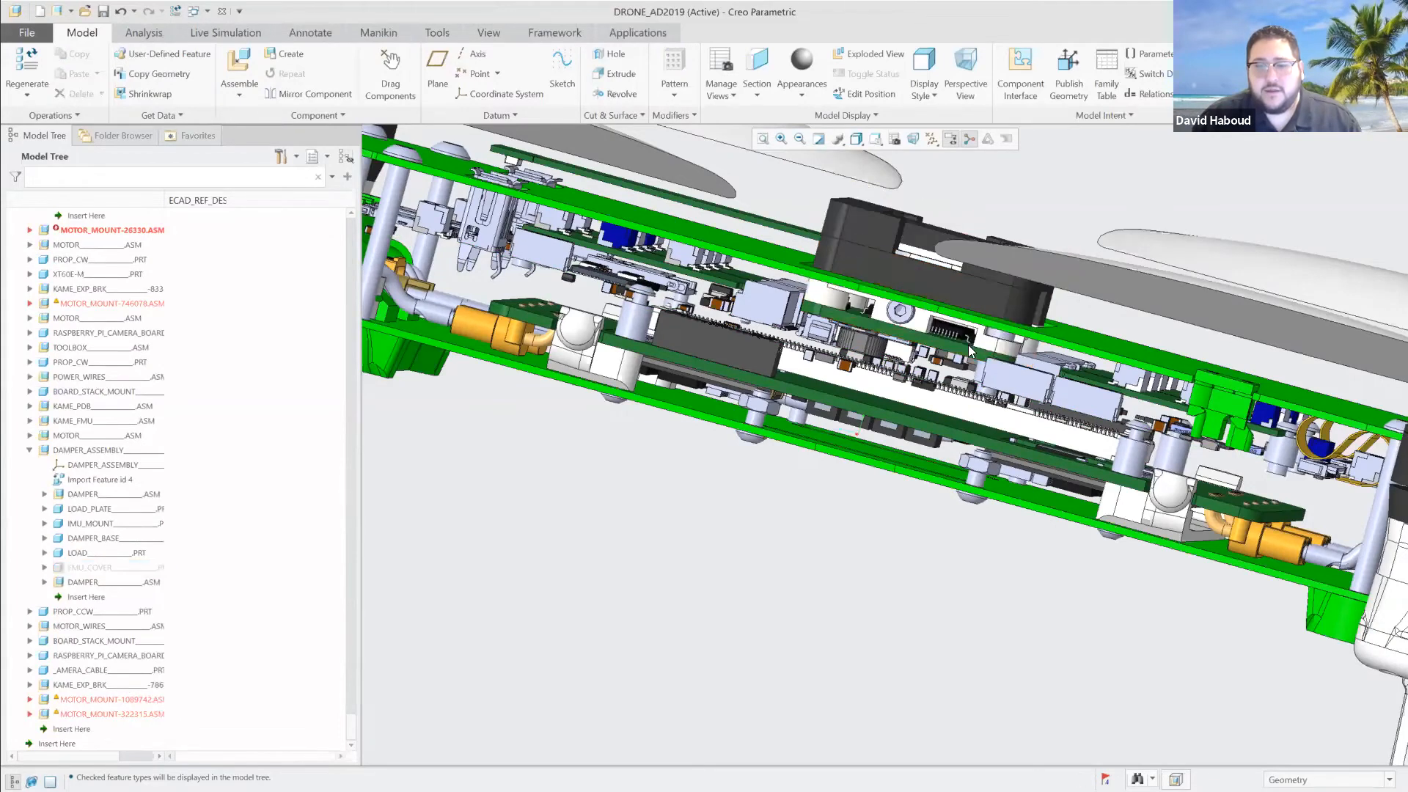
# Select the KAME_FMU board outline and examine how the board fits between its connectors and the surrounding enclosure.
pyautogui.scroll(-5, 955, 350)
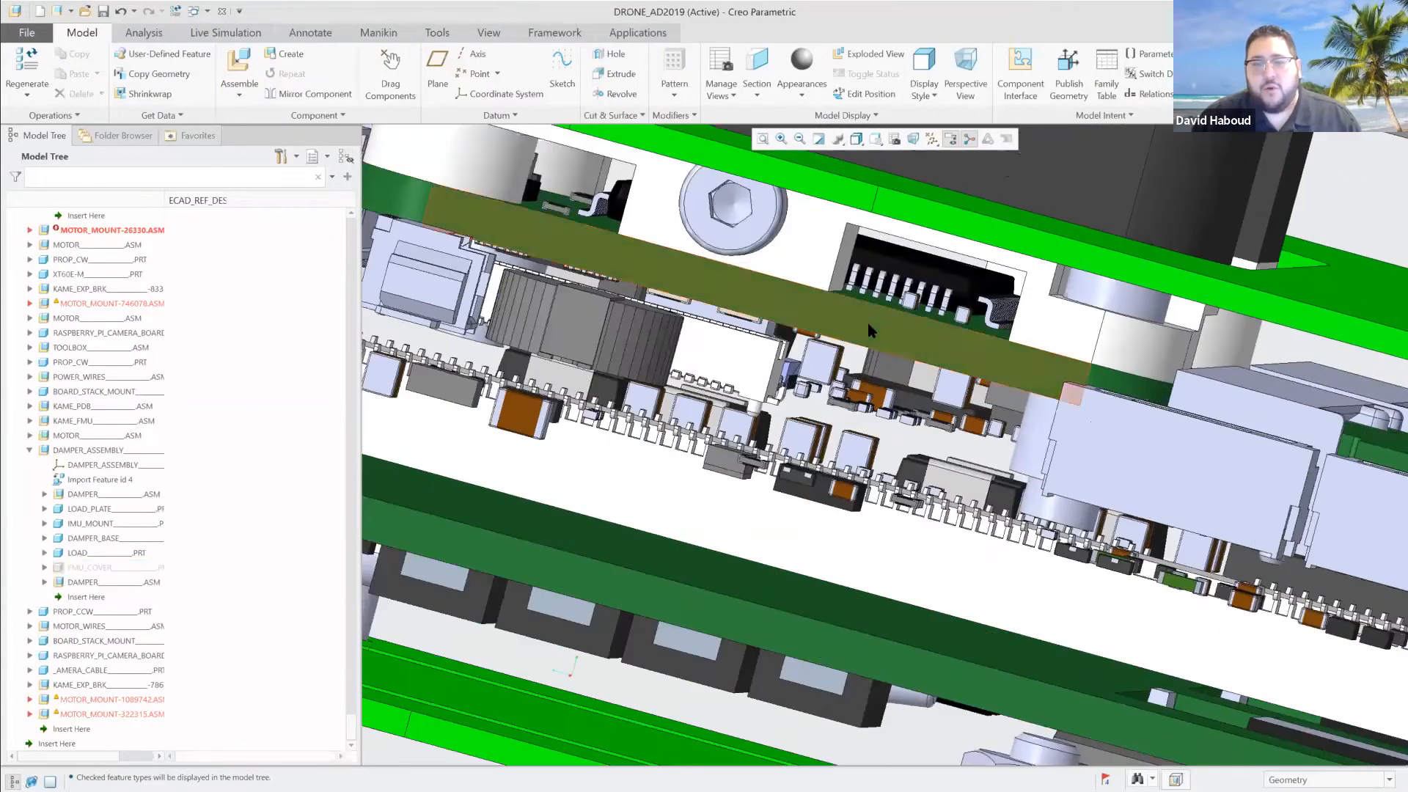
pyautogui.click(868, 329)
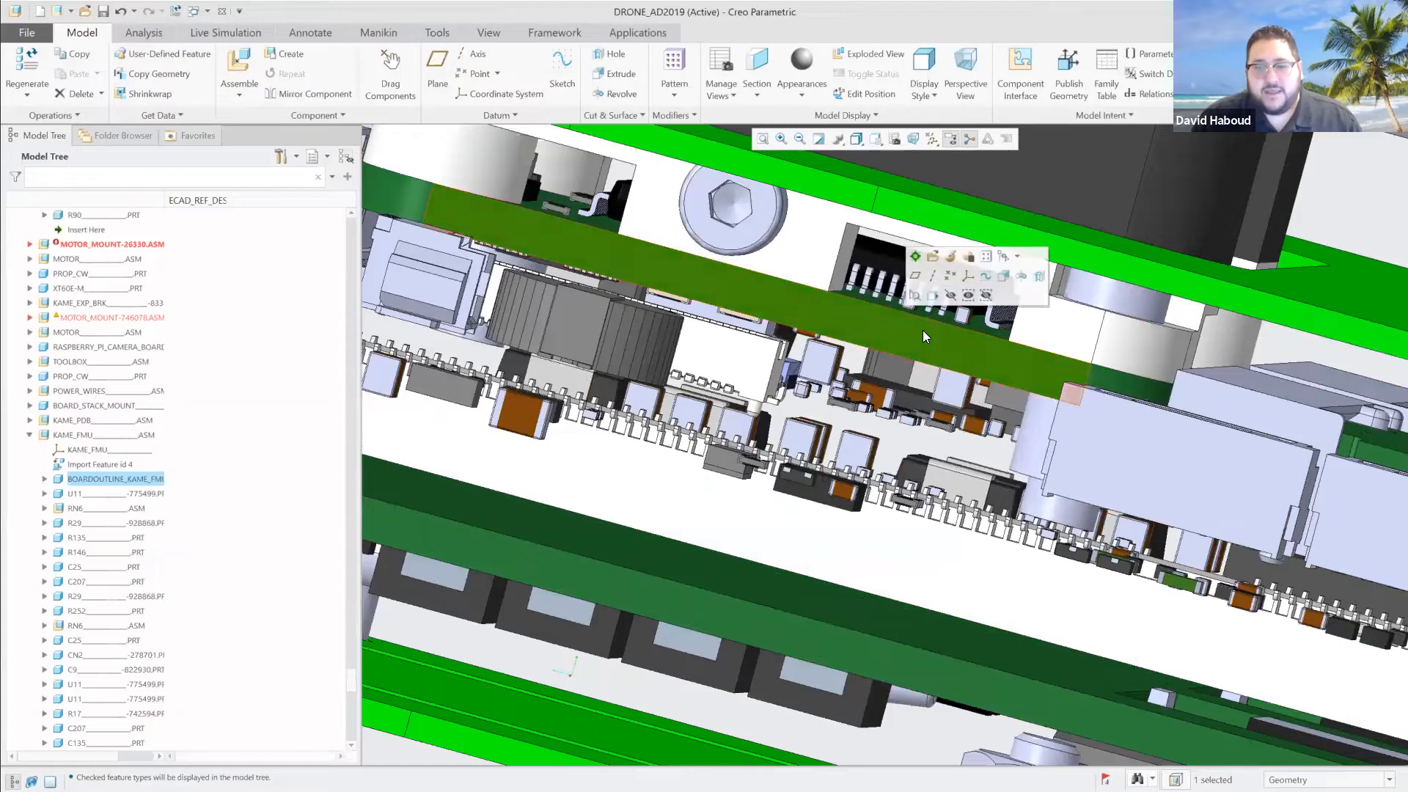
pyautogui.moveTo(922, 337)
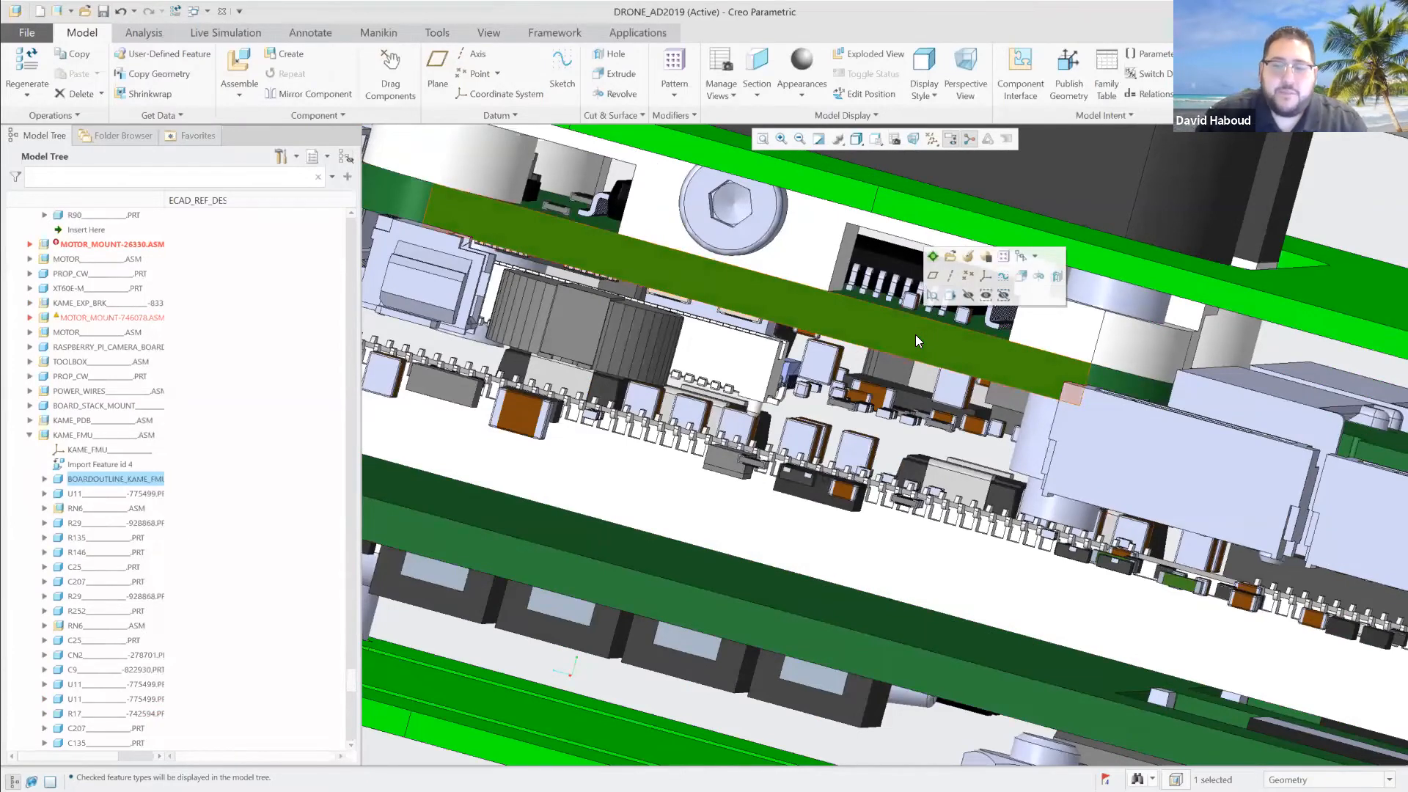
pyautogui.scroll(2, 916, 334)
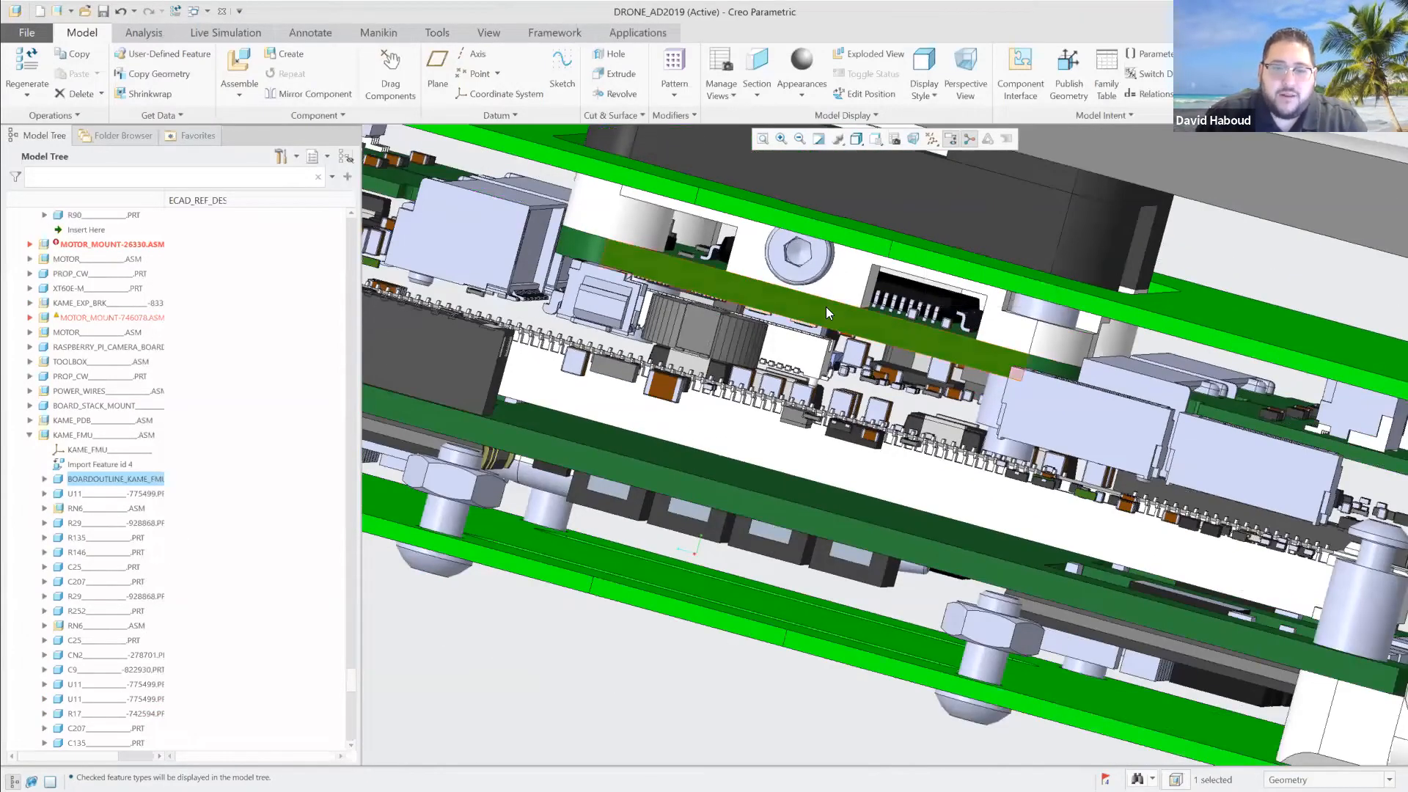
pyautogui.moveTo(655, 269)
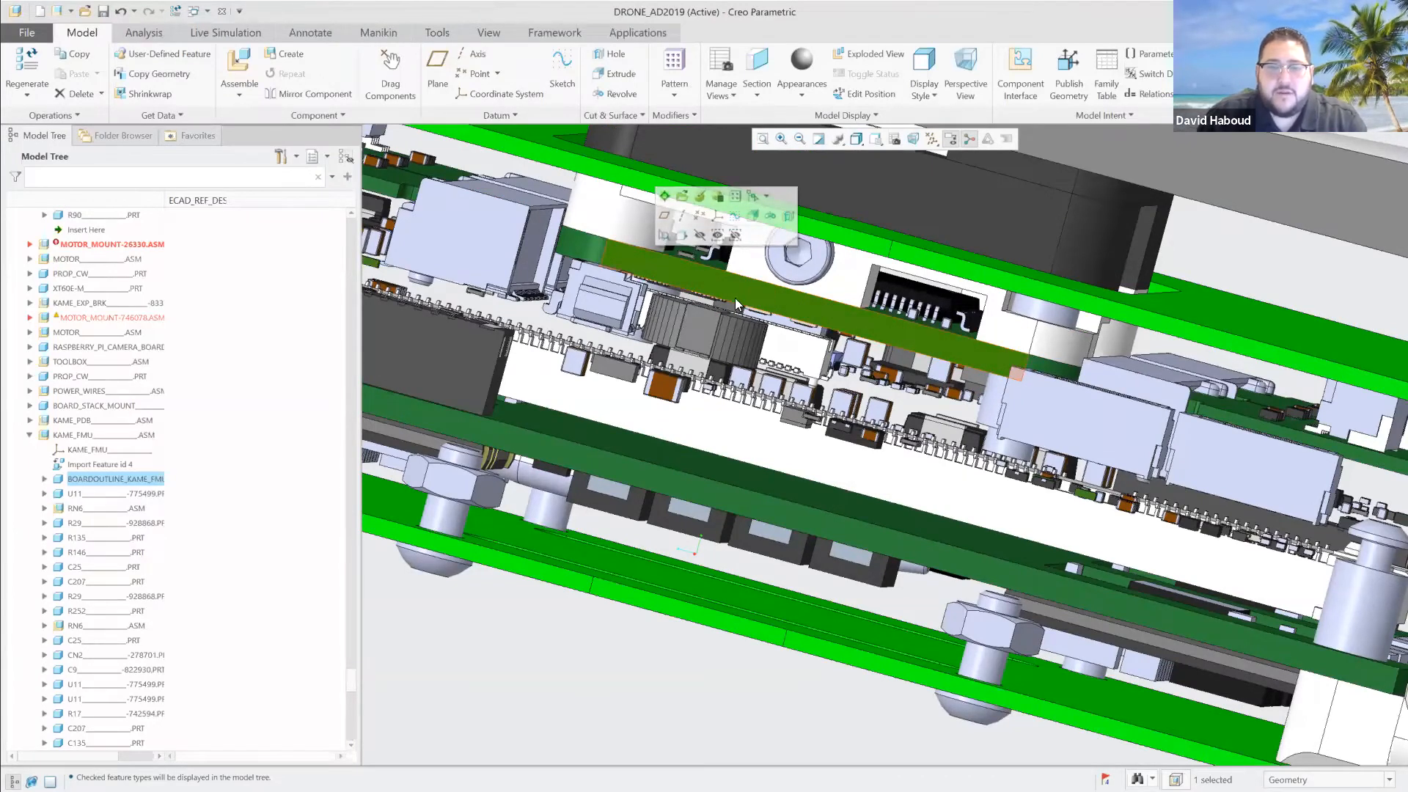
pyautogui.scroll(-3, 703, 260)
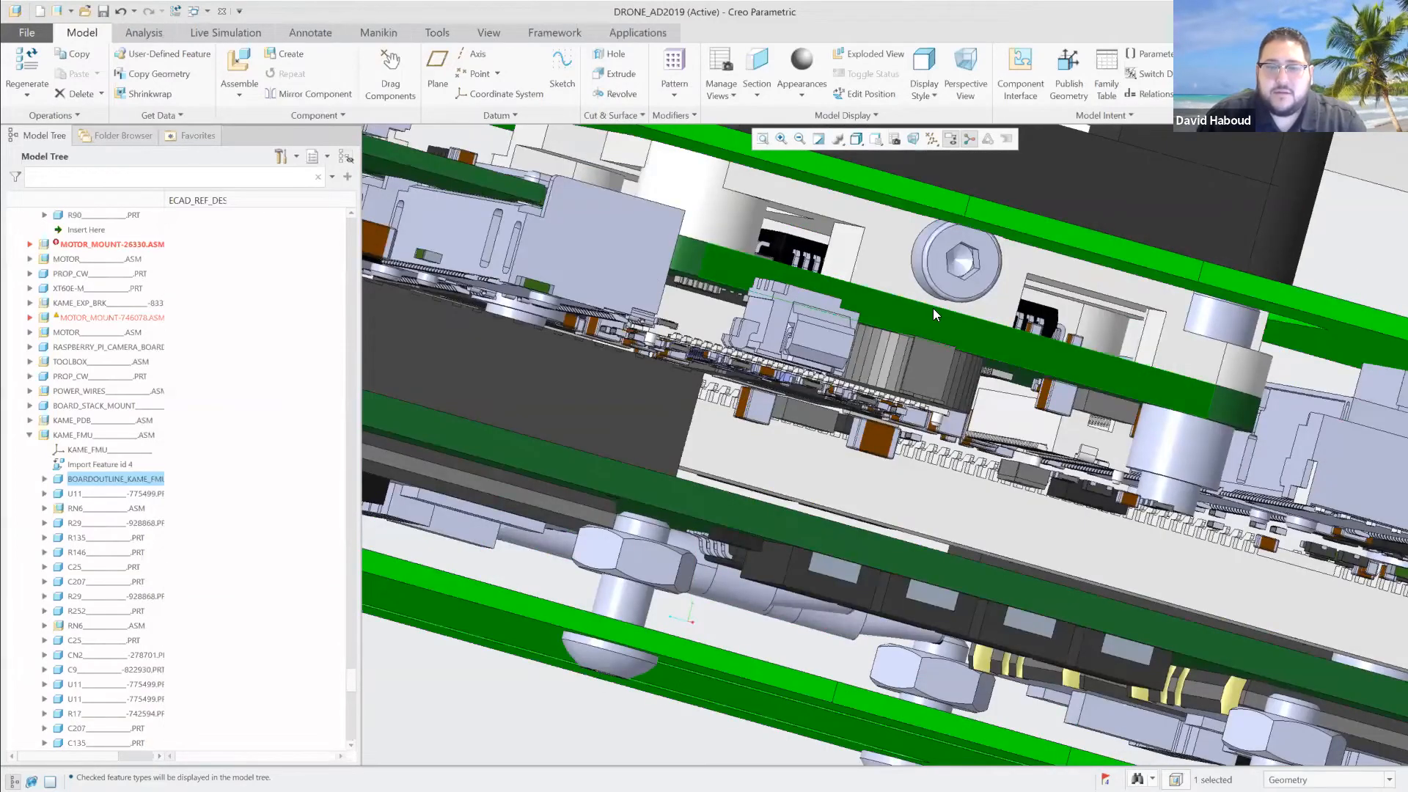
pyautogui.moveTo(979, 335)
pyautogui.mouseDown(button='middle')
pyautogui.moveTo(952, 347)
pyautogui.moveTo(712, 279)
pyautogui.mouseUp(button='middle')
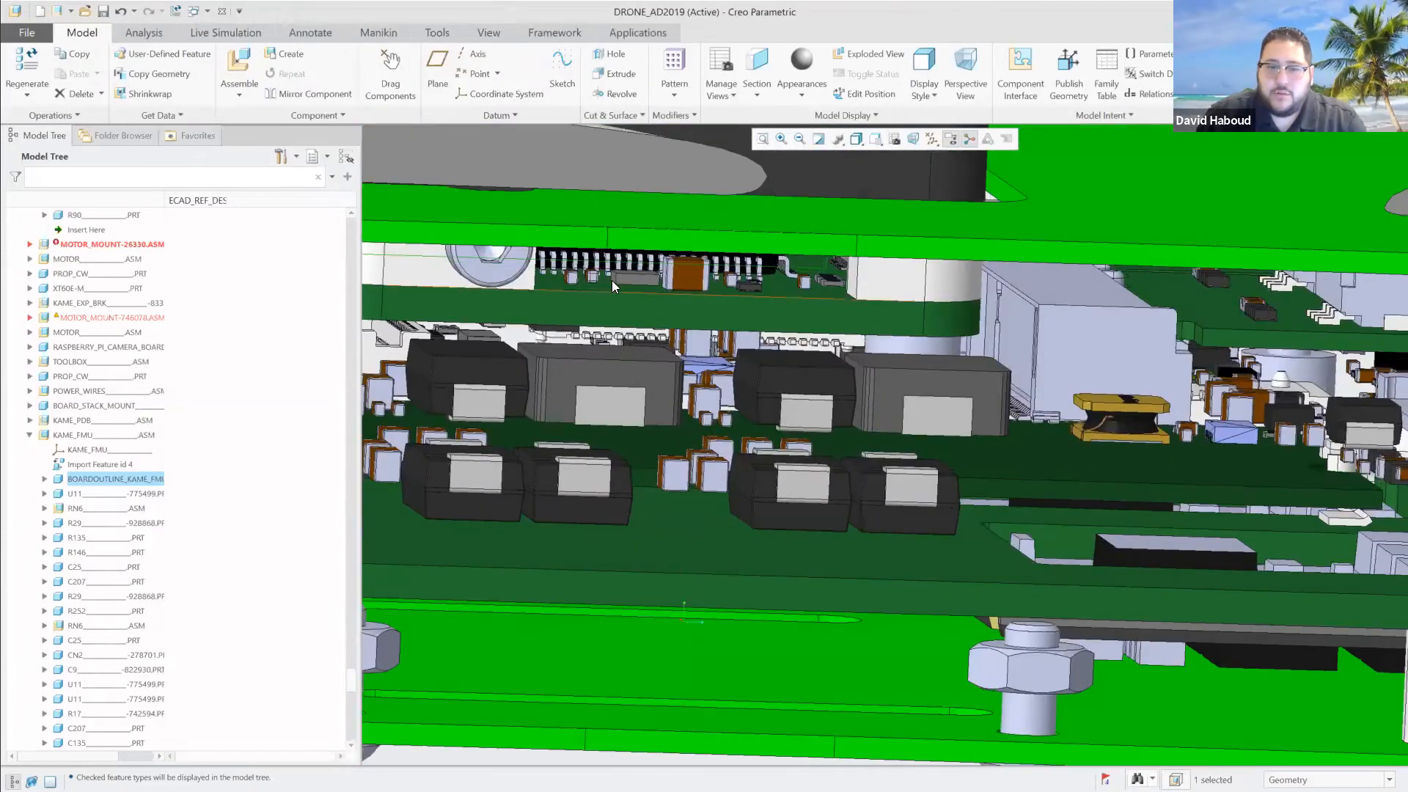
pyautogui.moveTo(630, 310); pyautogui.dragTo(870, 322, button='middle')
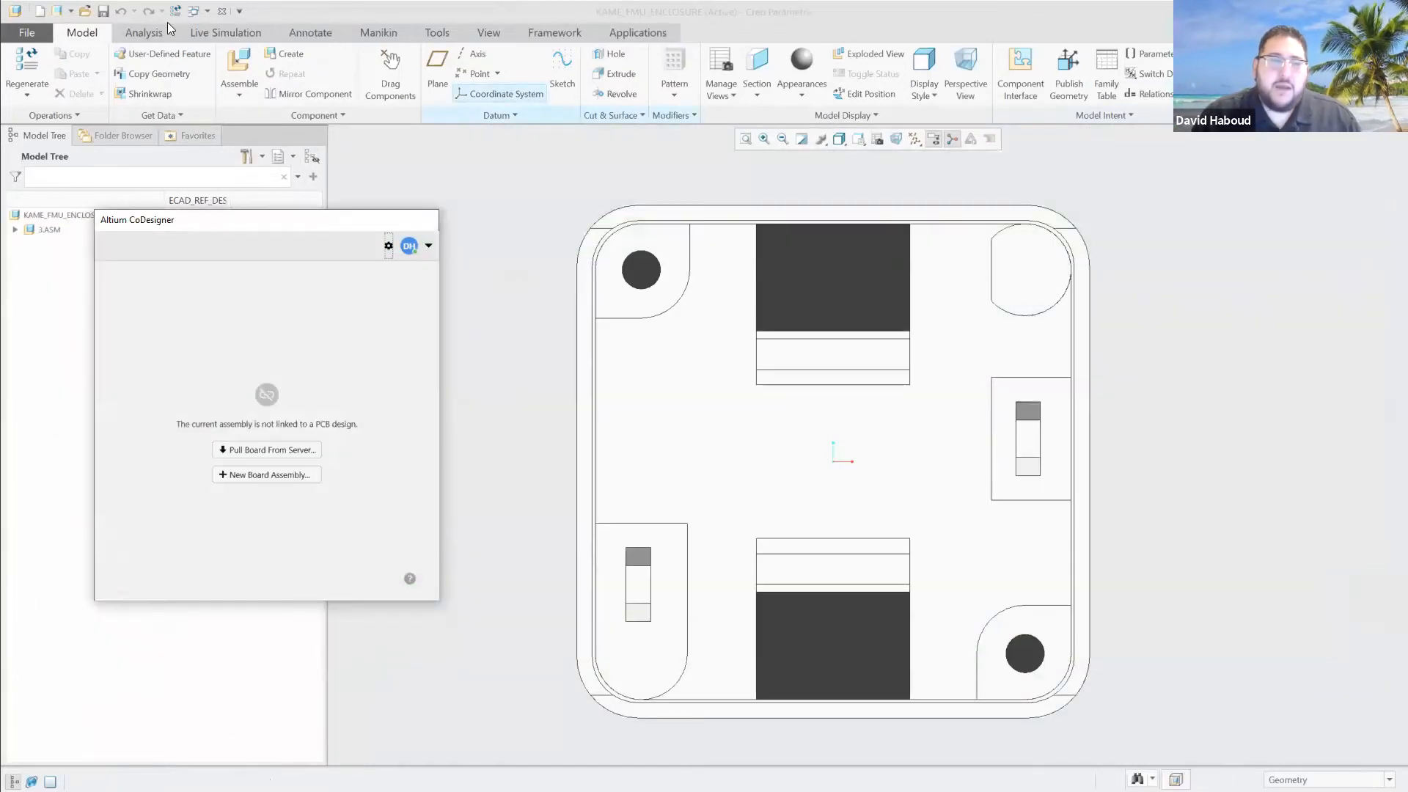
# Erase all objects that are not displayed from the session, with the KAME_FMU_ENCLOSURE assembly active.
pyautogui.click(30, 34)
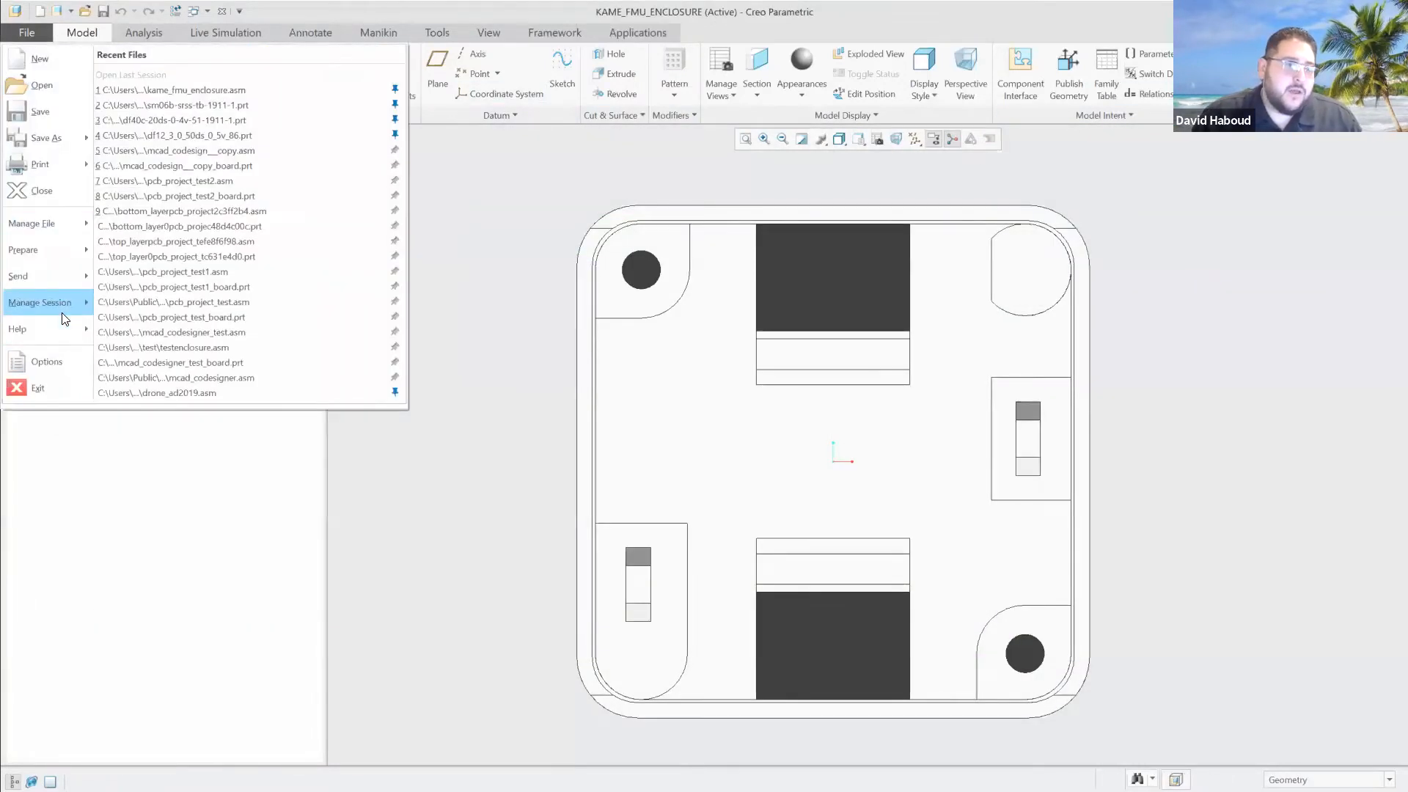
pyautogui.moveTo(62, 304)
pyautogui.click(286, 137)
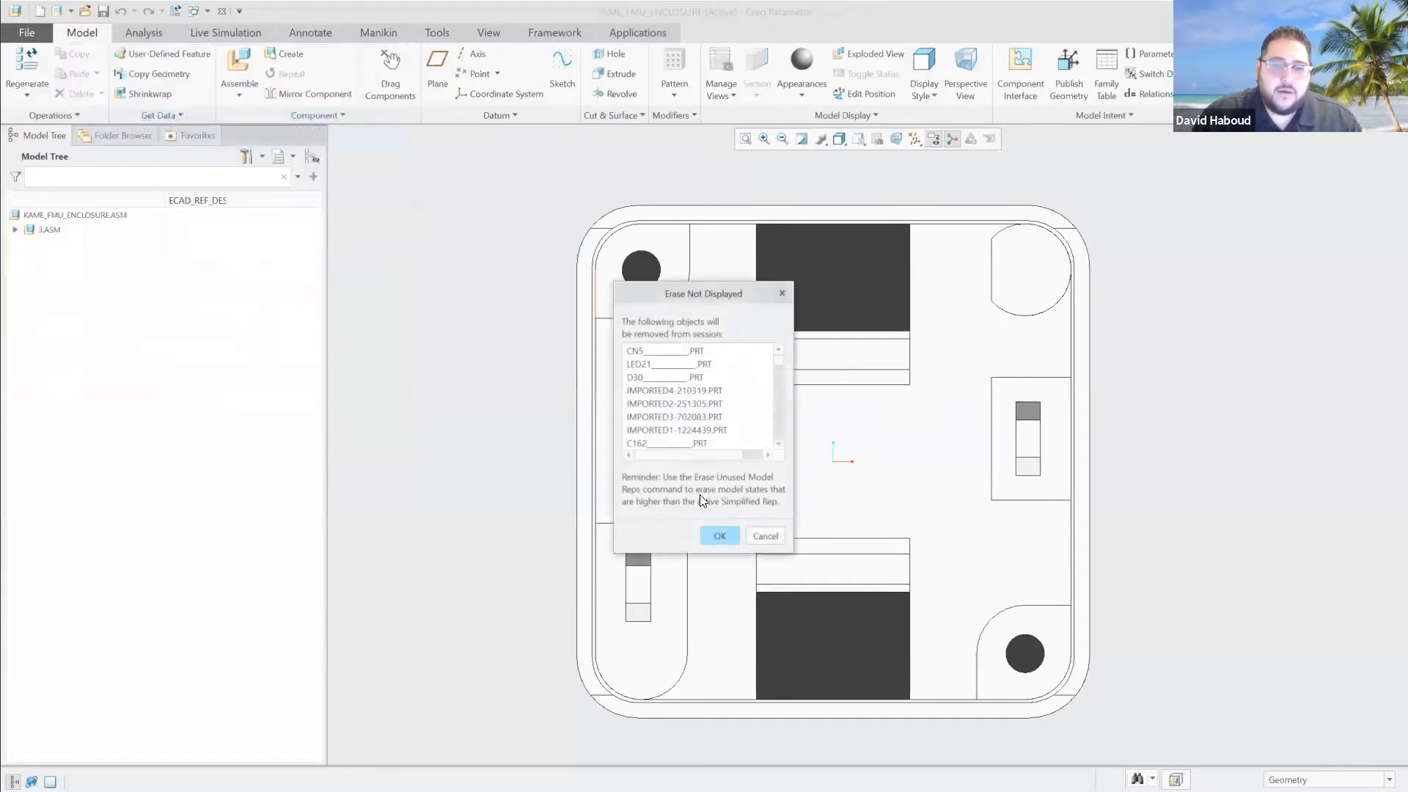
pyautogui.click(721, 536)
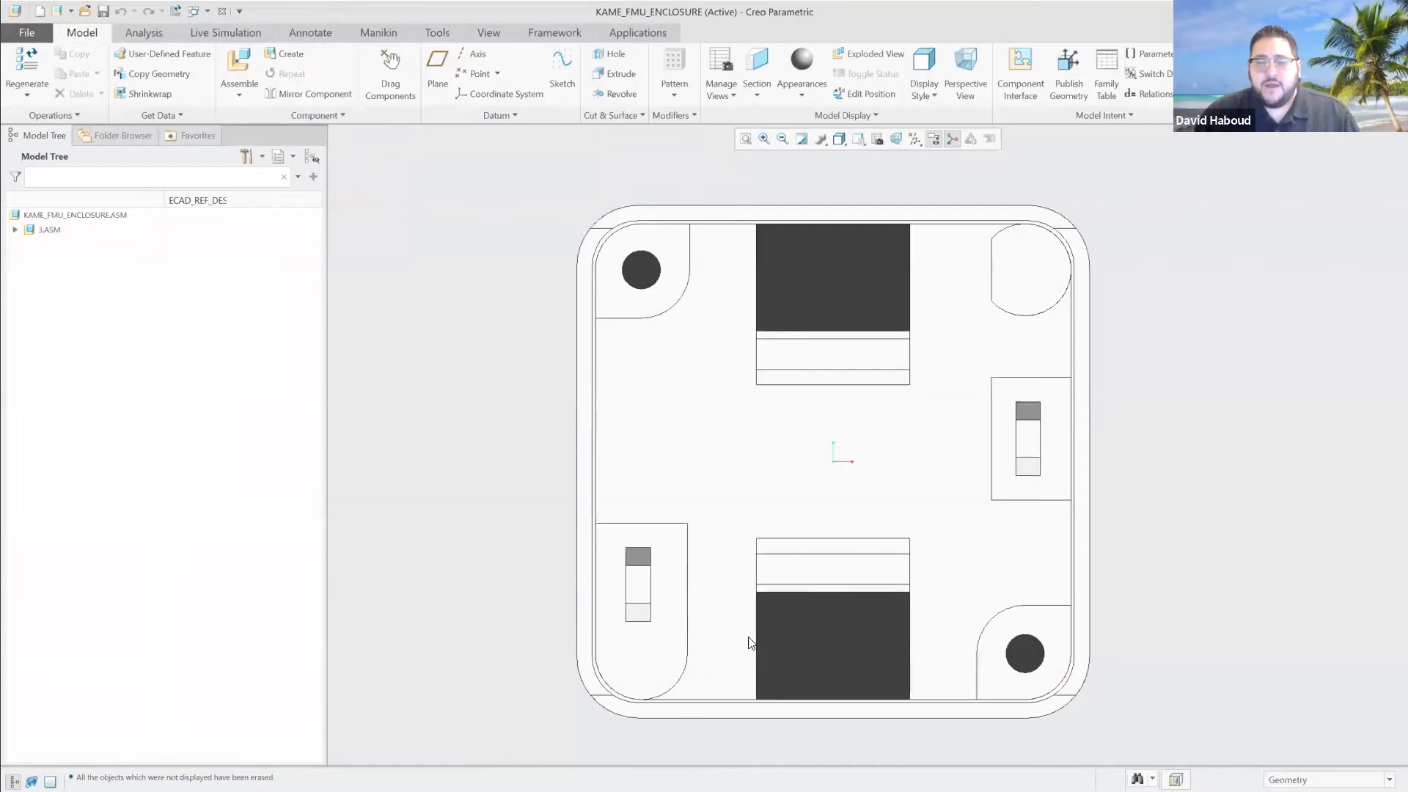
pyautogui.scroll(2, 869, 478)
pyautogui.scroll(-2, 870, 478)
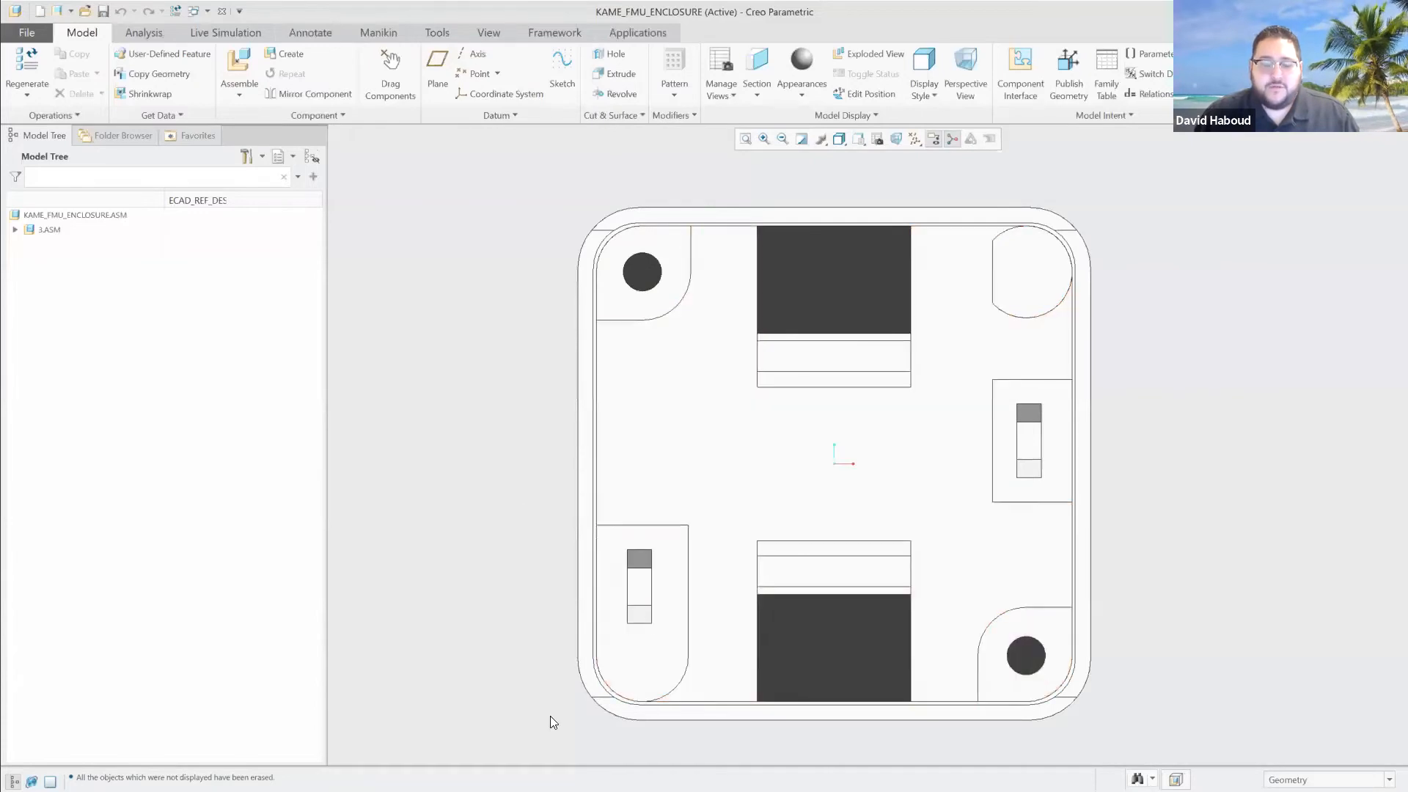
# Switch to Altium Designer and open Sheet1.SchDoc of the MCAD_CoDesign project.
pyautogui.hotkey('alt', 'Tab')
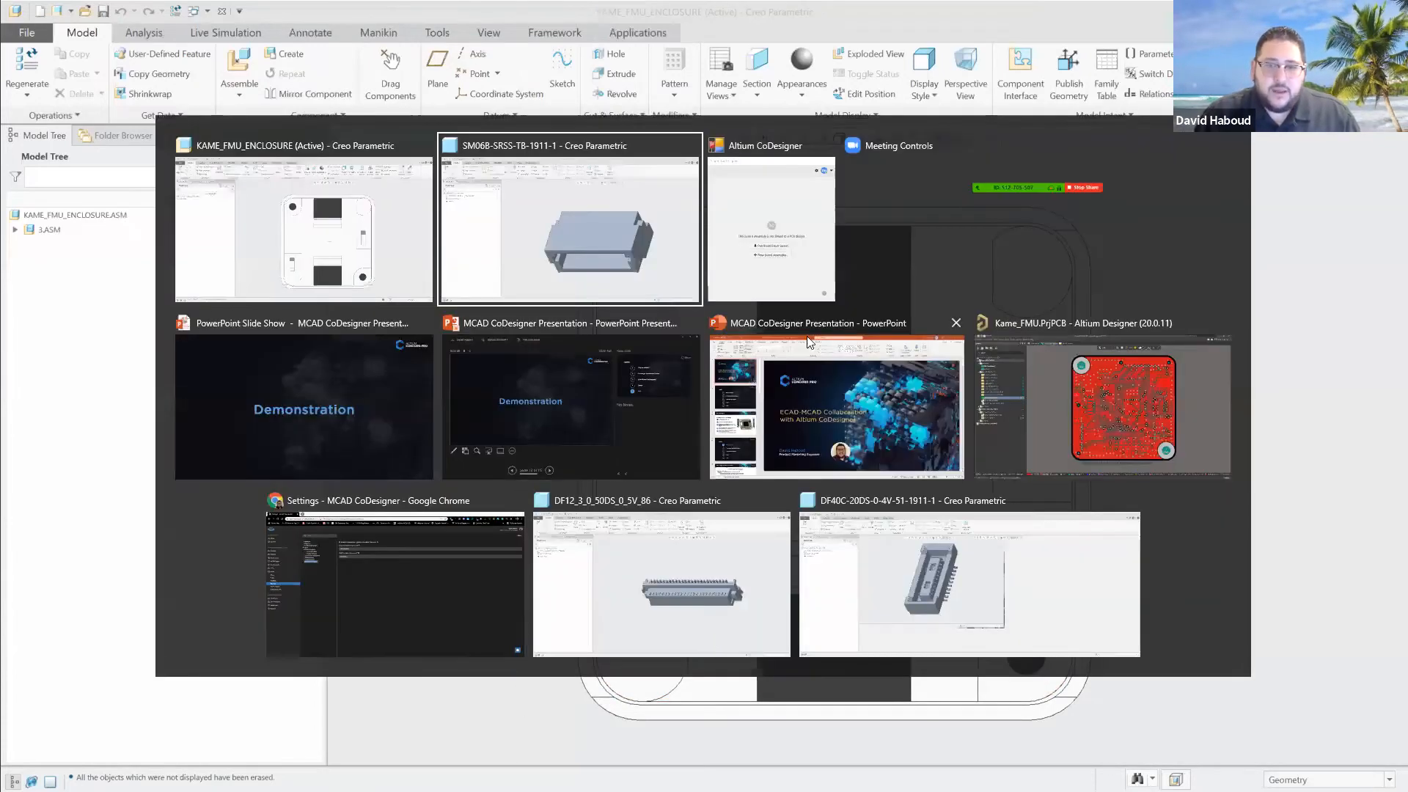
pyautogui.click(1108, 411)
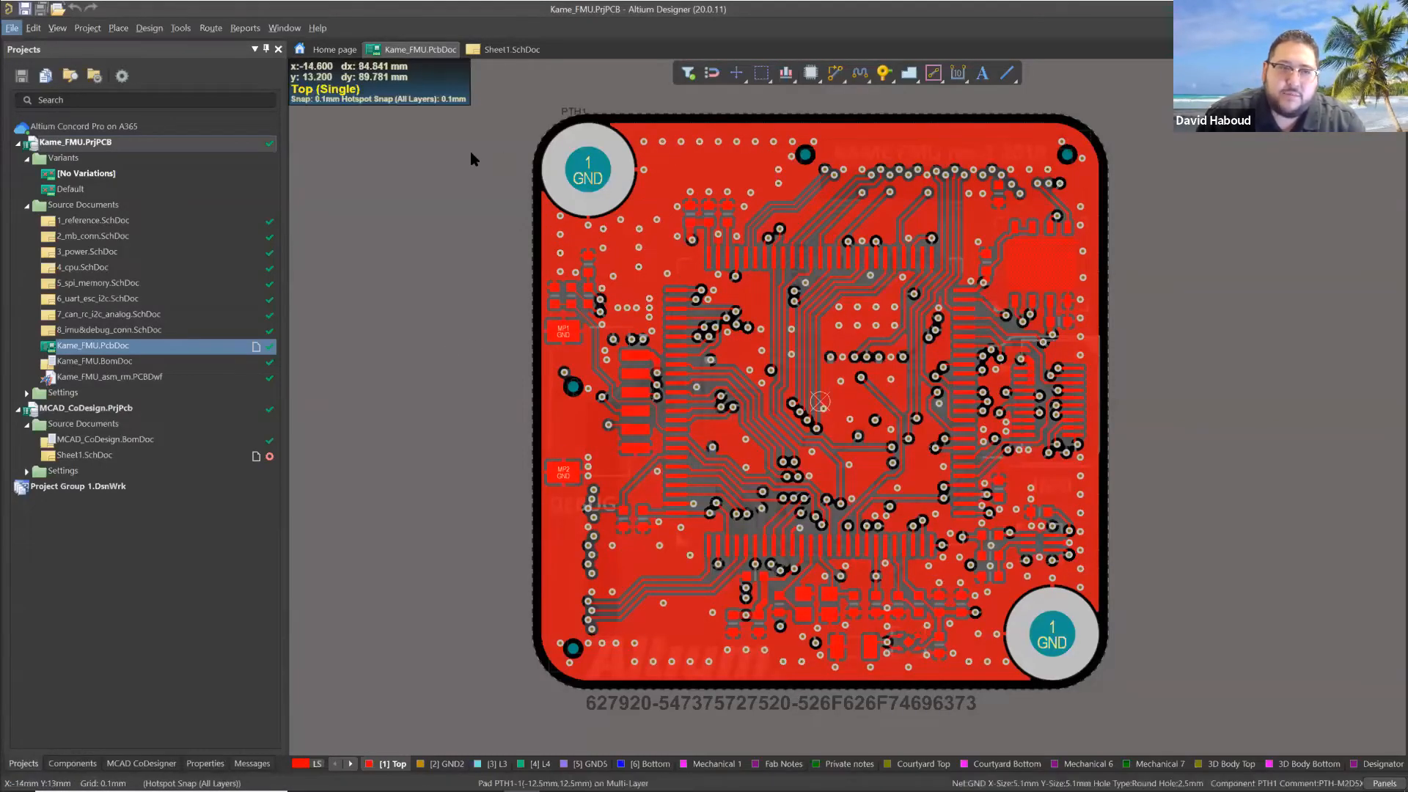
pyautogui.press('Right')
pyautogui.press('Right')
pyautogui.press('Right')
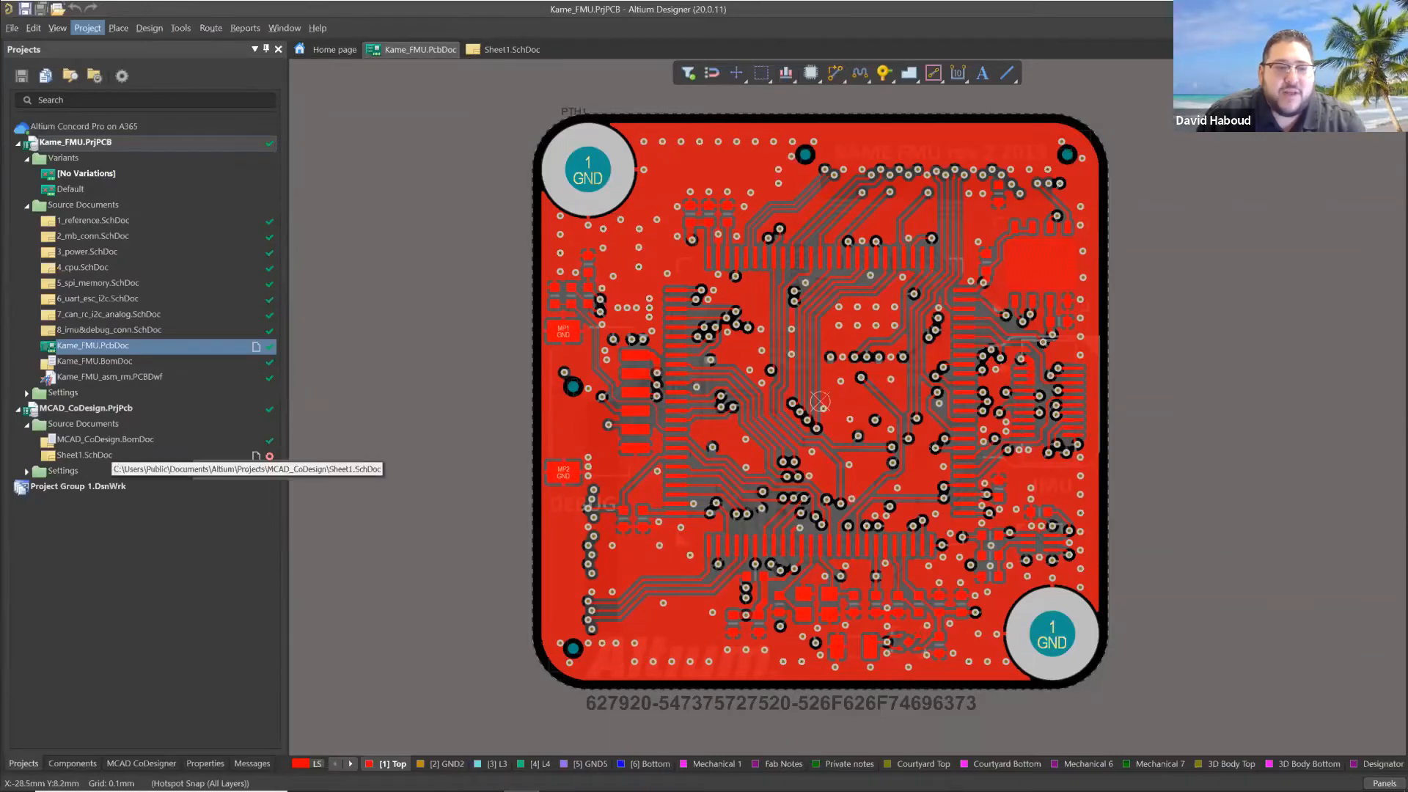
pyautogui.click(112, 453)
pyautogui.doubleClick(134, 456)
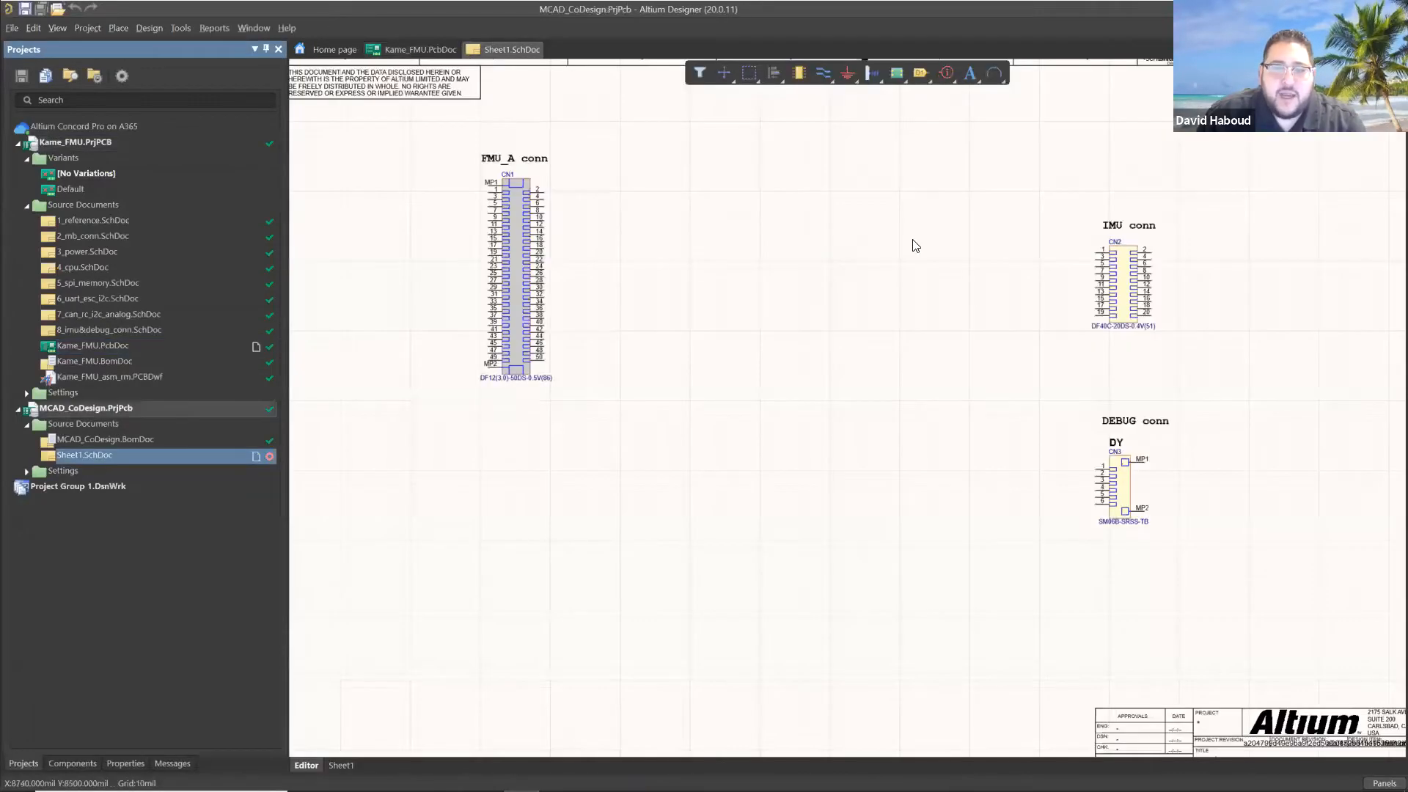
# Review the IMU, DEBUG and FMU_A connectors on the schematic sheet by selecting each in turn.
pyautogui.scroll(-1, 792, 375)
pyautogui.scroll(2, 795, 379)
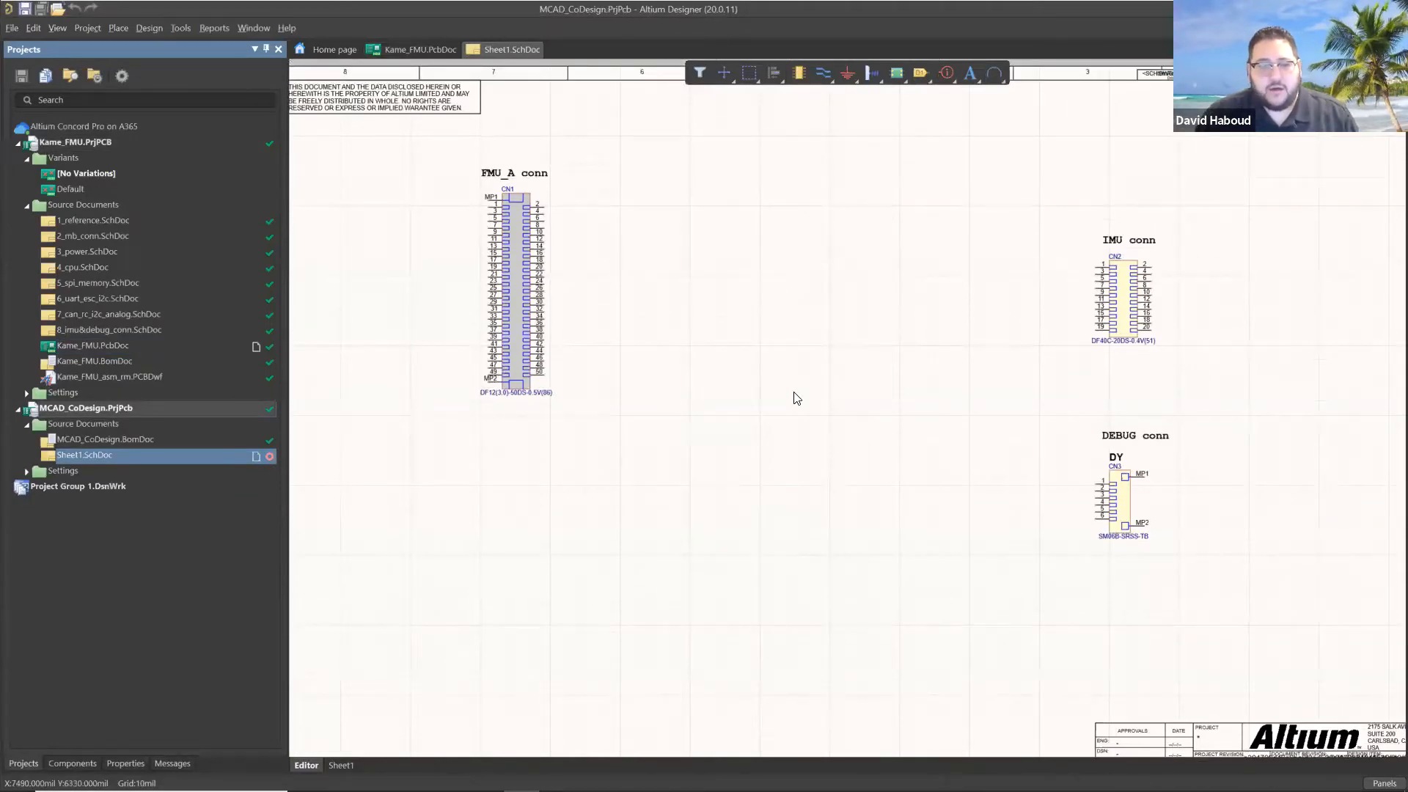
pyautogui.keyDown('ctrl'); pyautogui.scroll(-2, 798, 399); pyautogui.keyUp('ctrl')
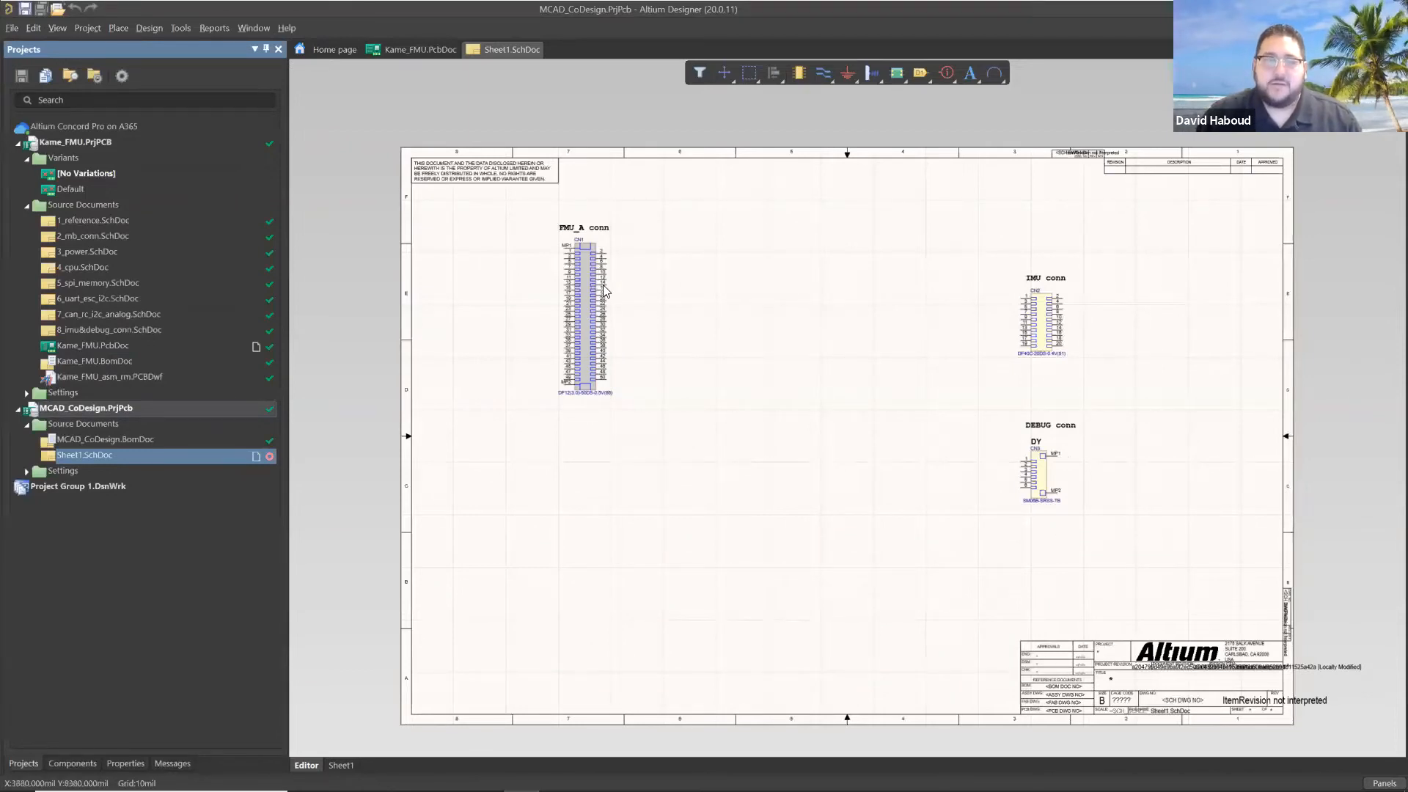
pyautogui.click(1047, 317)
pyautogui.click(1043, 477)
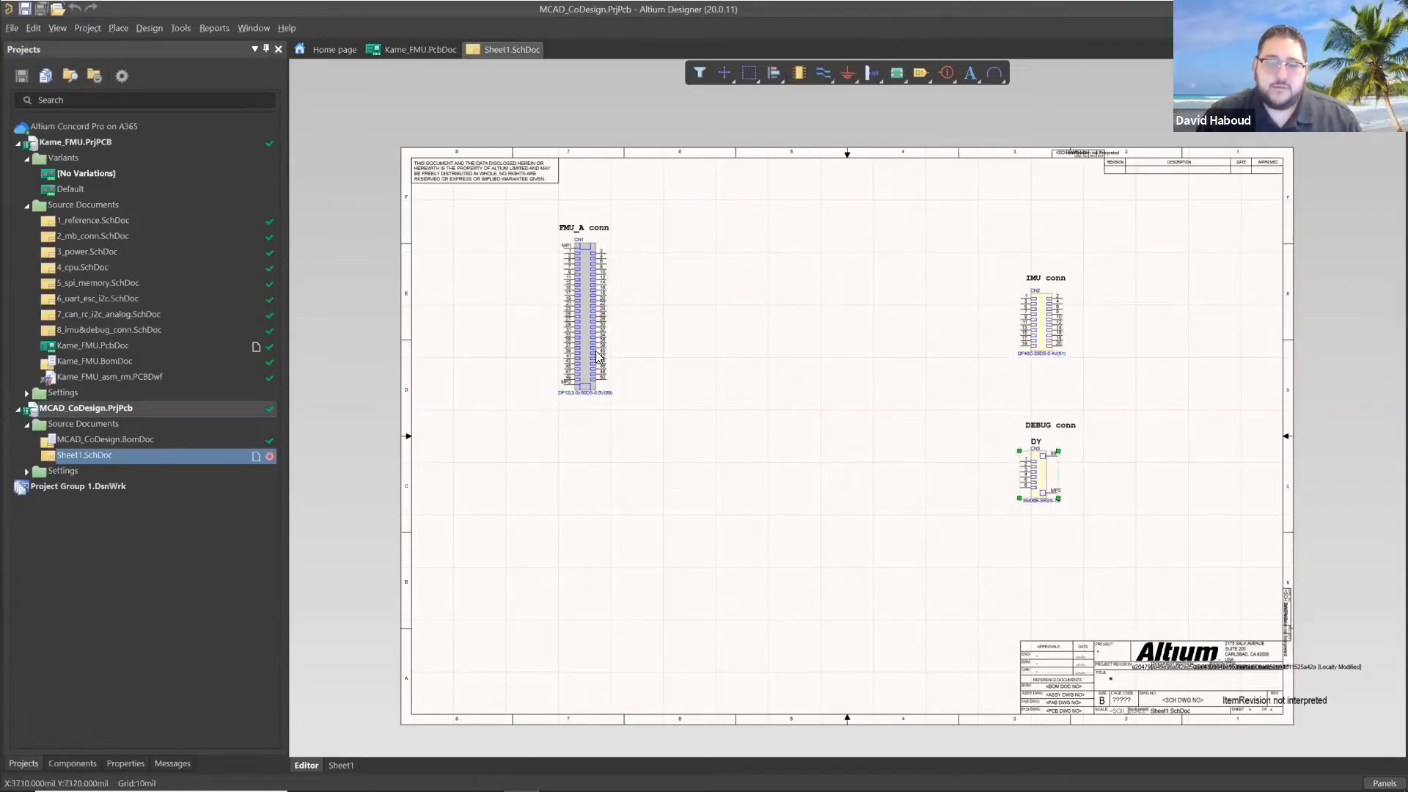
pyautogui.click(591, 347)
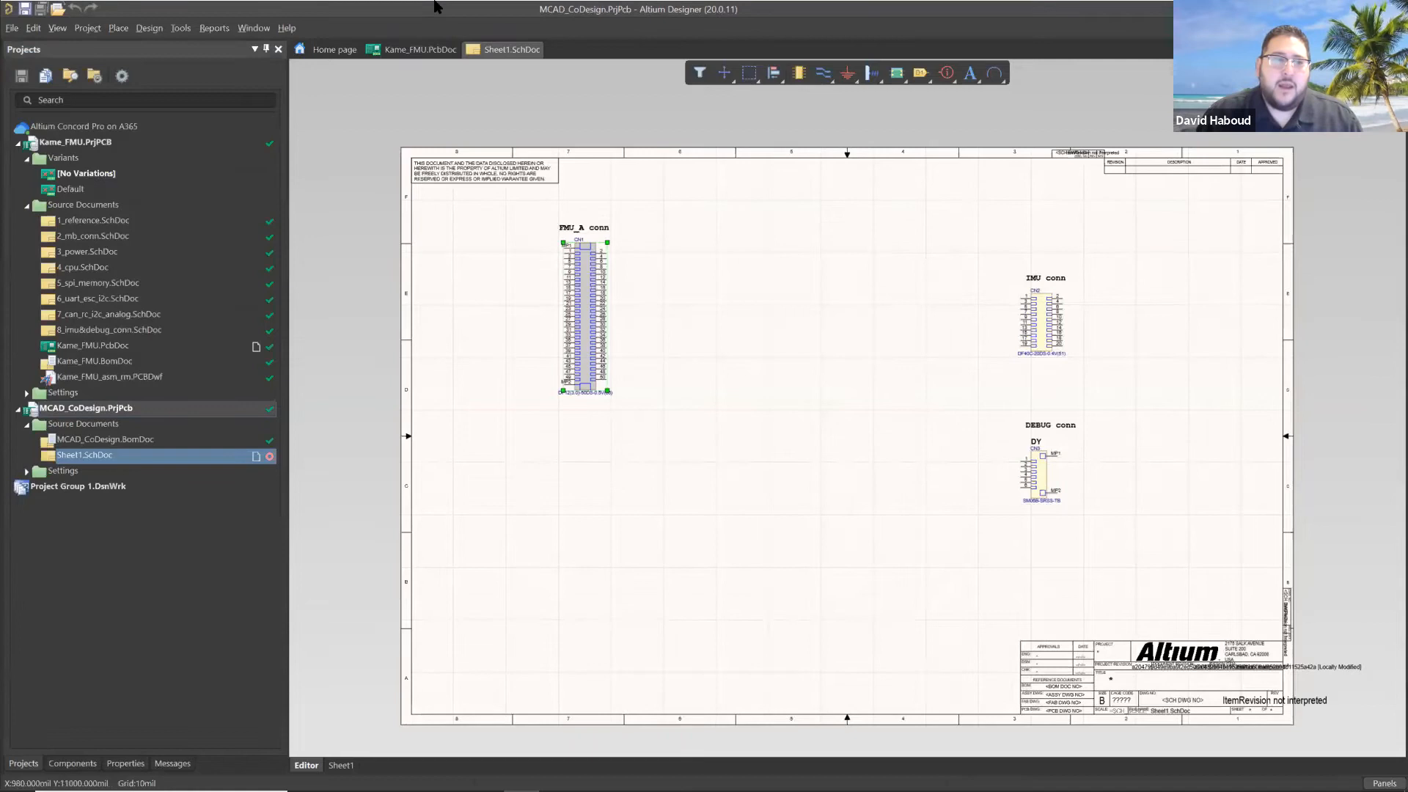
# Add a new PCB document to the MCAD_CoDesign project.
pyautogui.rightClick(72, 409)
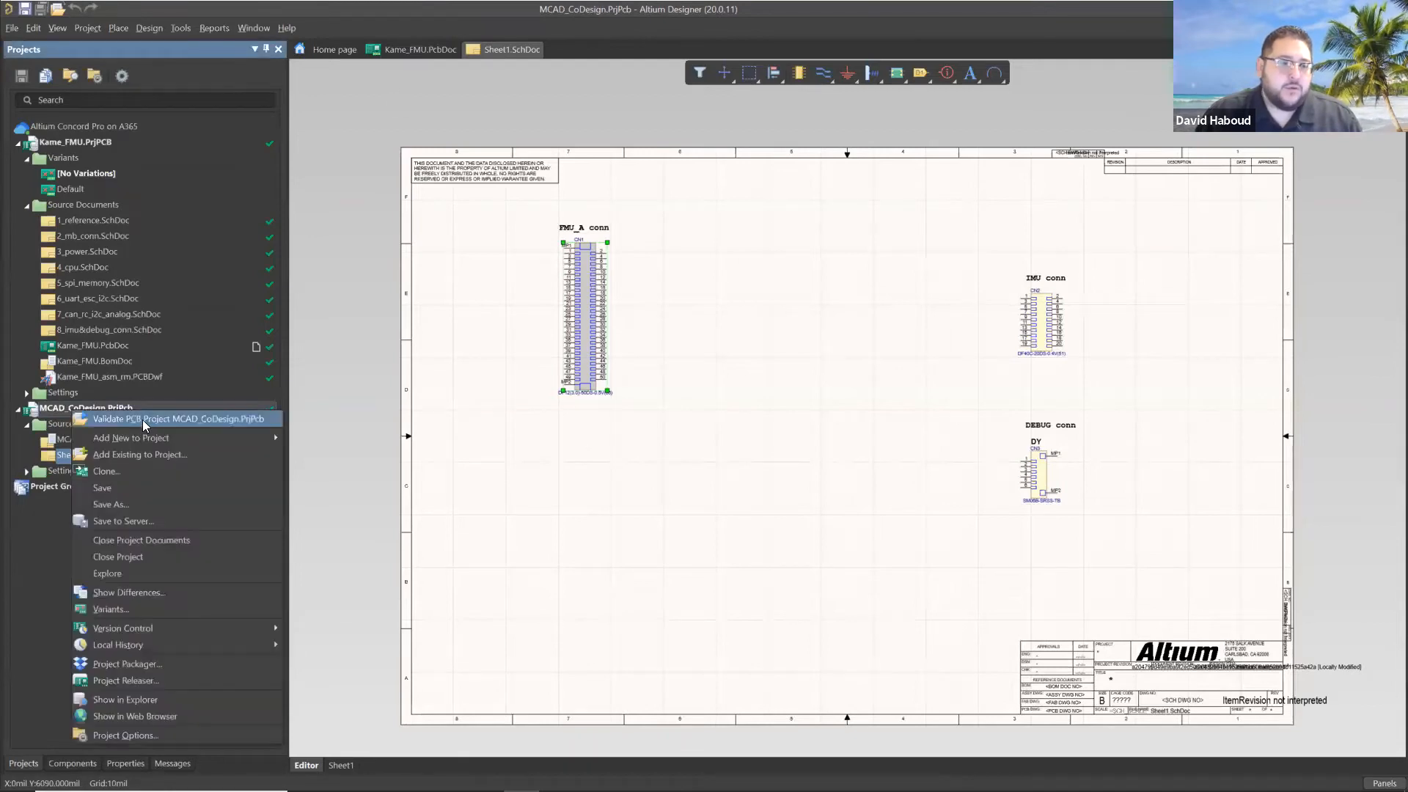
pyautogui.click(316, 455)
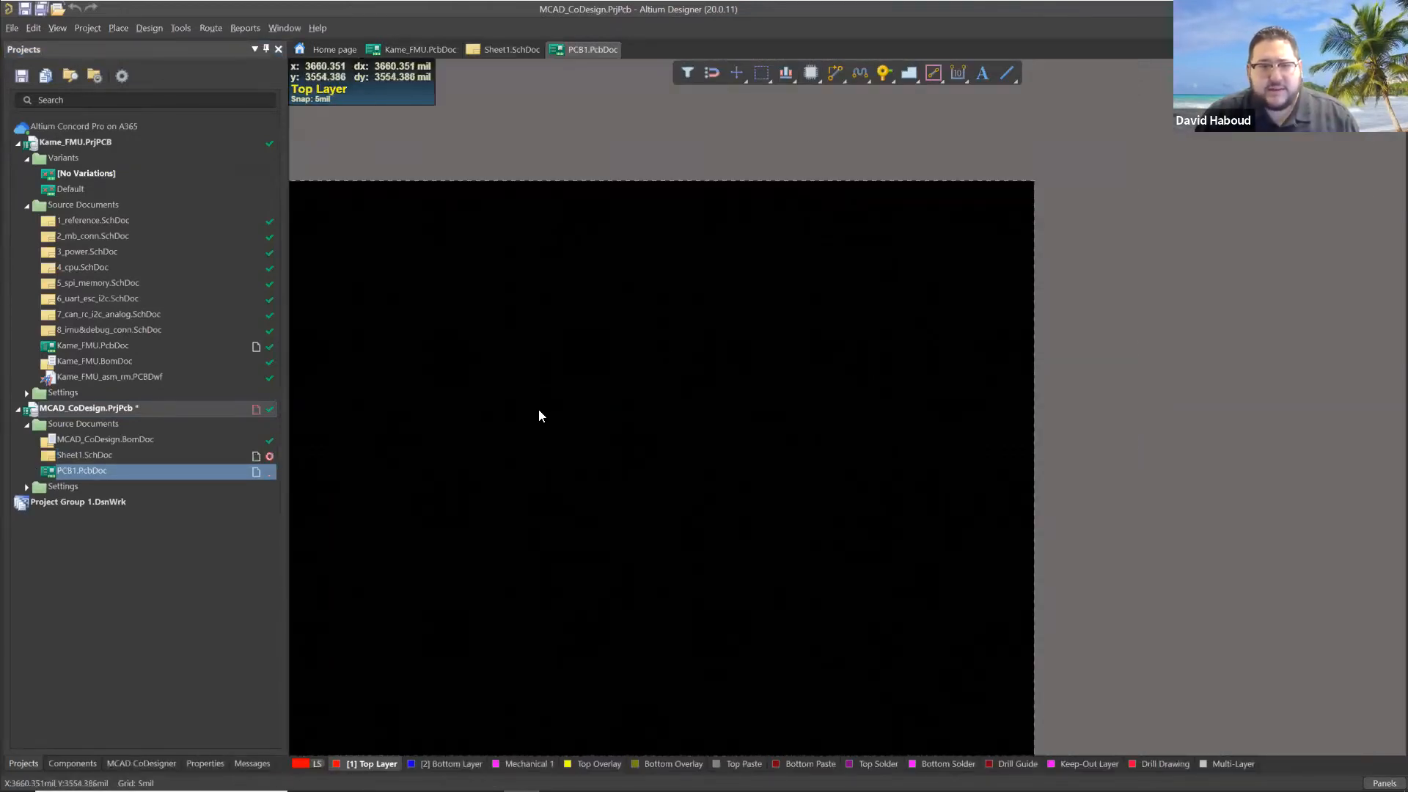
pyautogui.moveTo(444, 494); pyautogui.dragTo(608, 436, button='right')
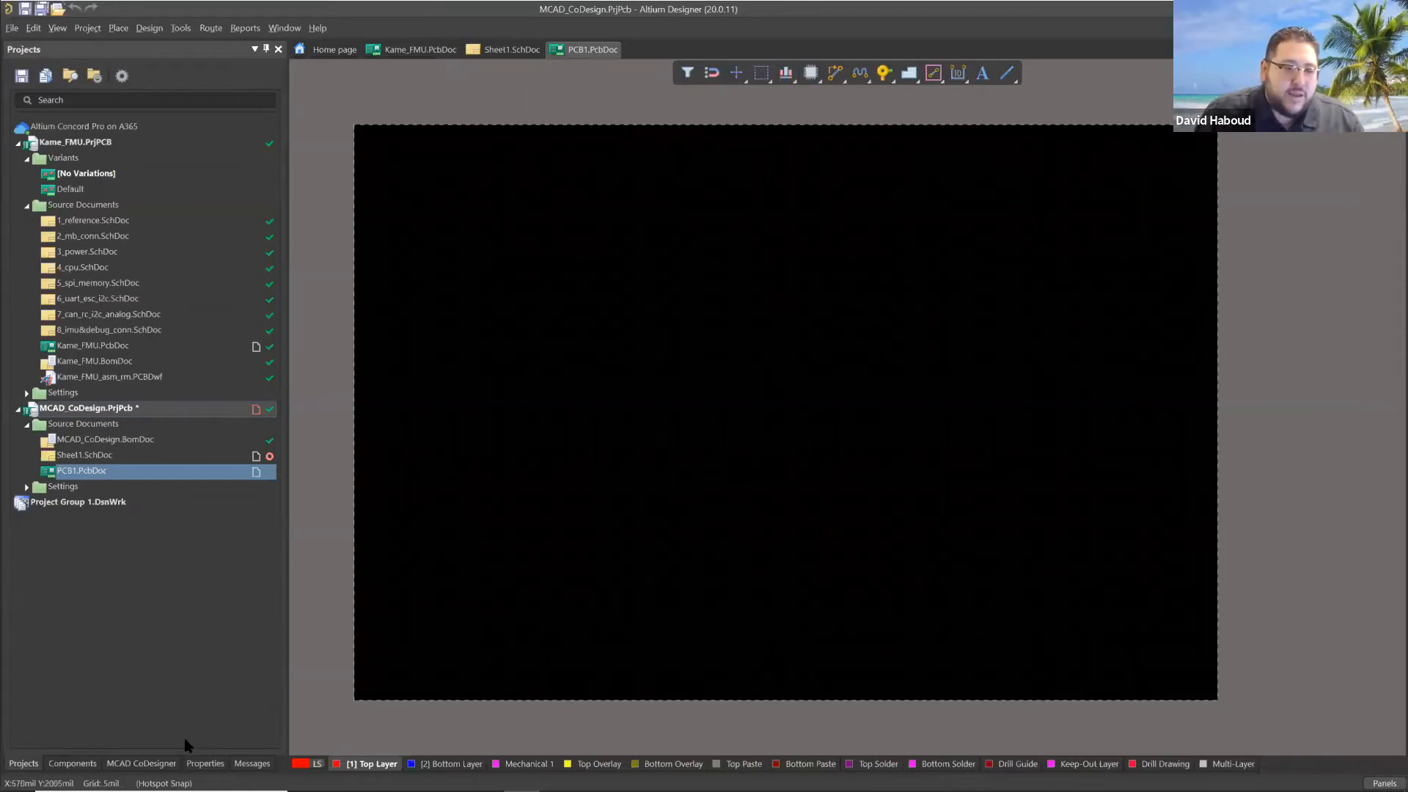
# Push the new board to the server through MCAD CoDesigner with the comment "Intial push.", saving the document as PCB1.PcbDoc.
pyautogui.click(130, 767)
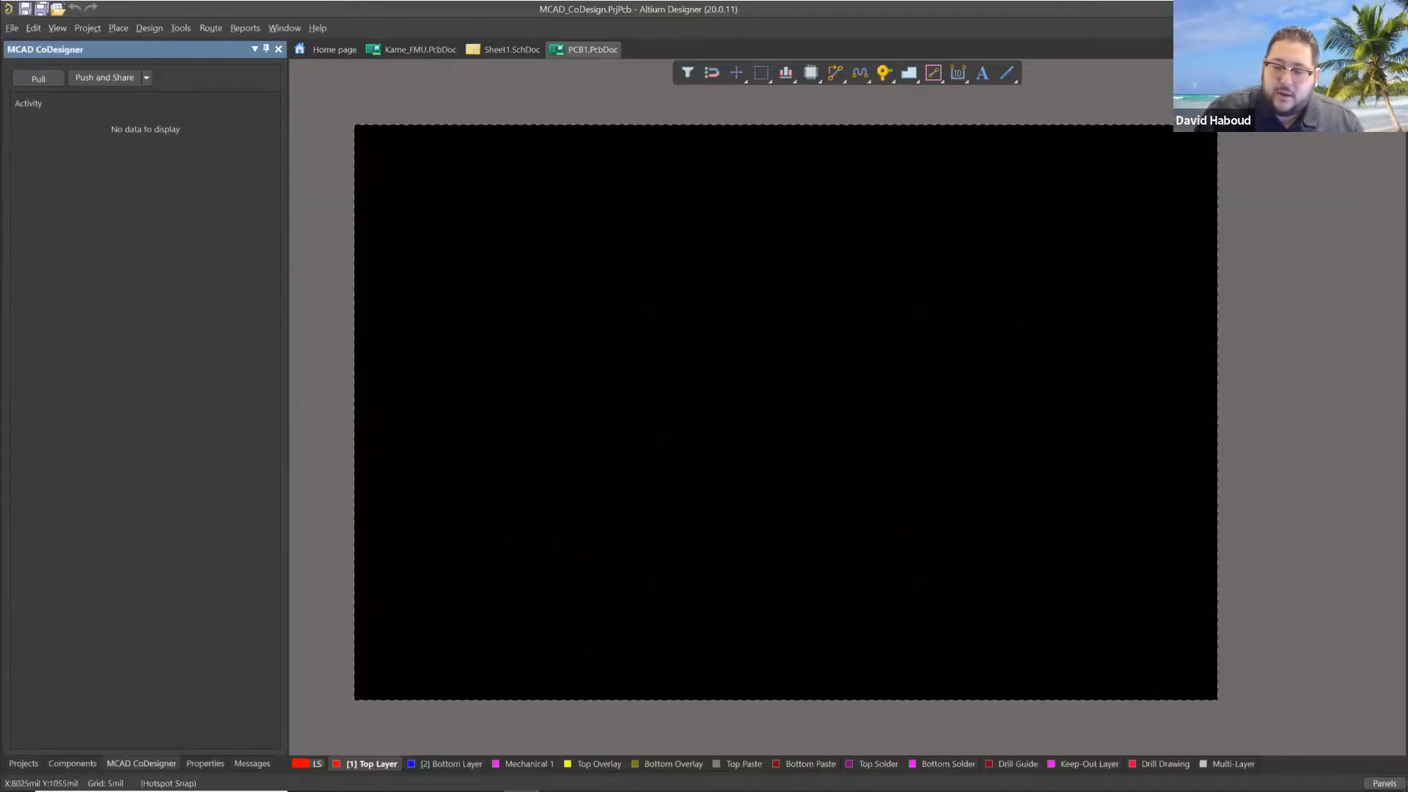
pyautogui.click(1384, 783)
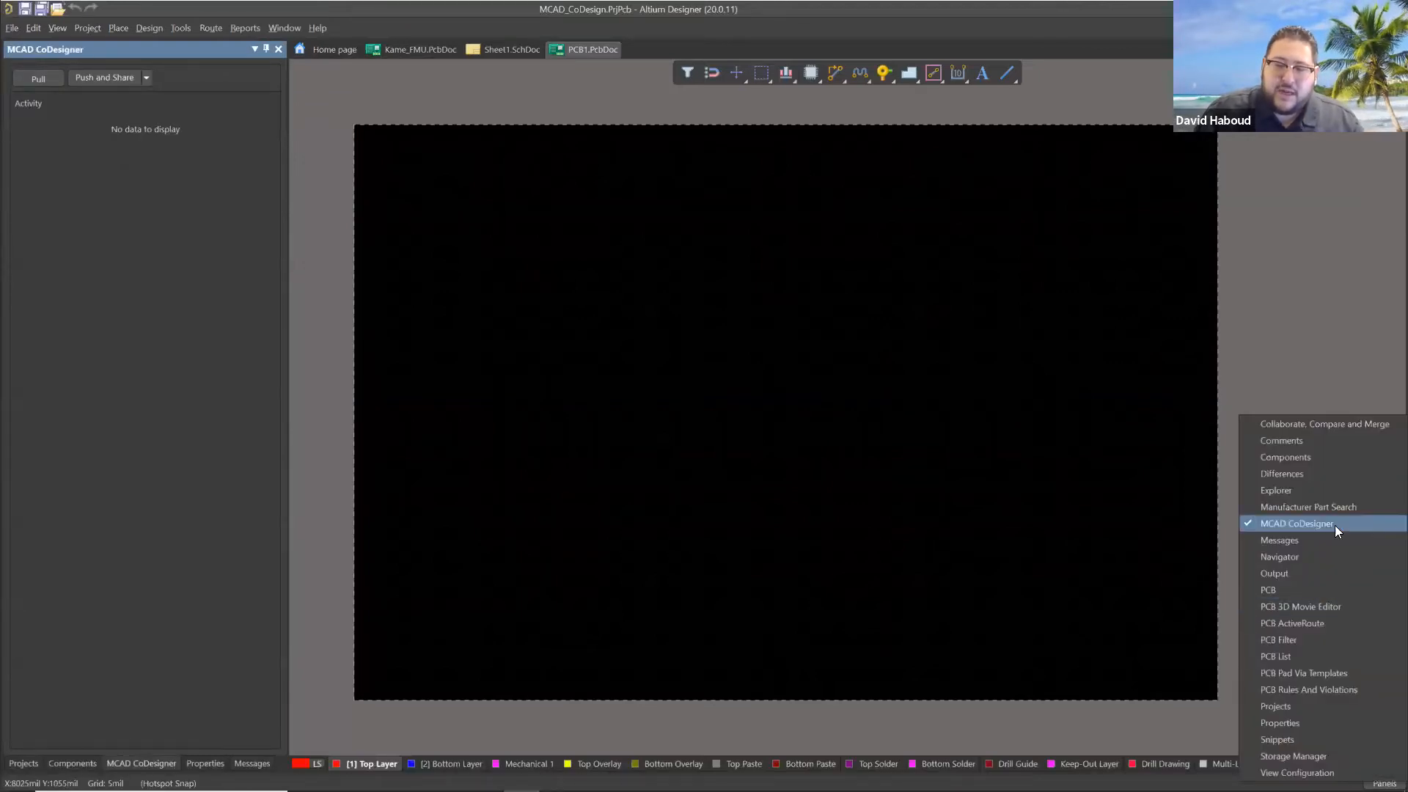
pyautogui.click(145, 74)
pyautogui.click(146, 77)
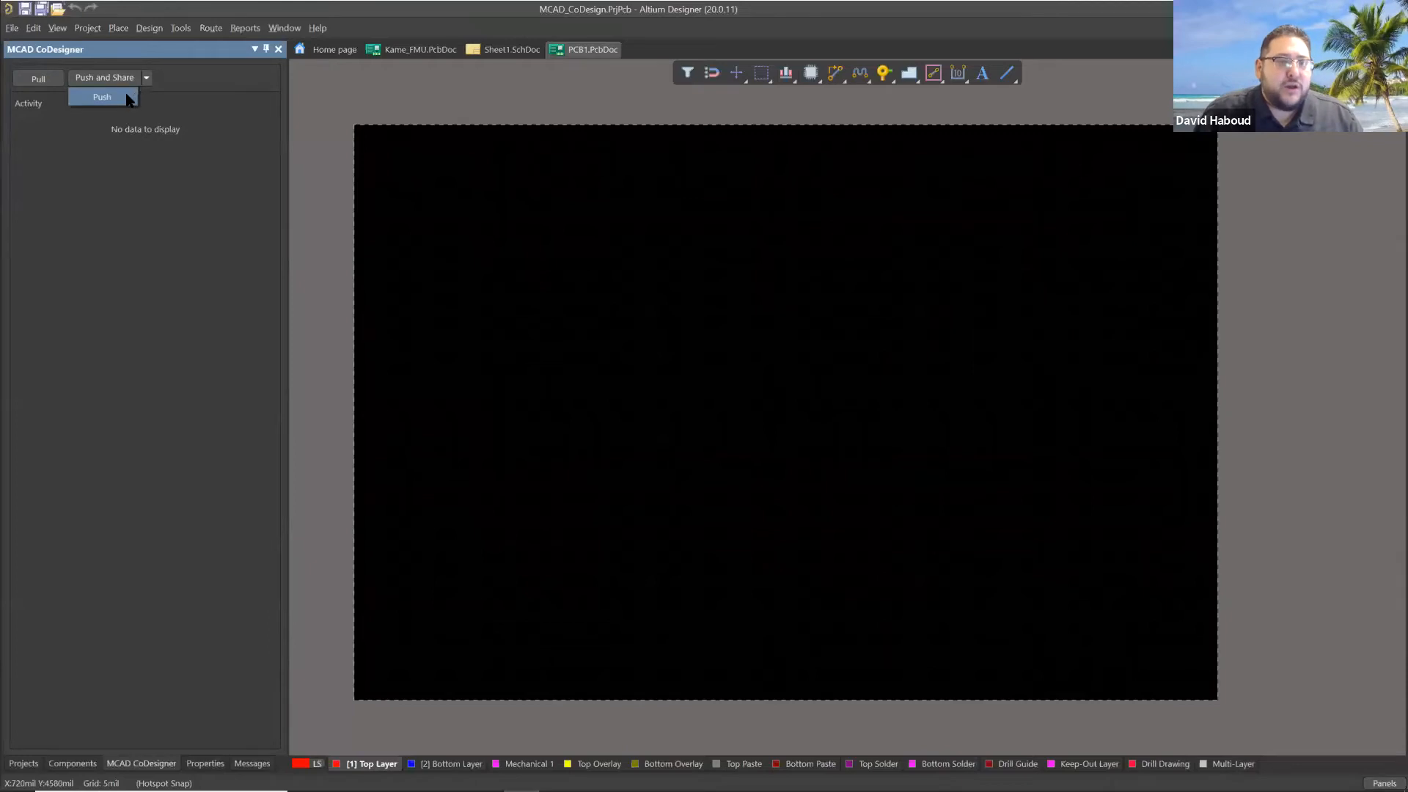
pyautogui.click(102, 97)
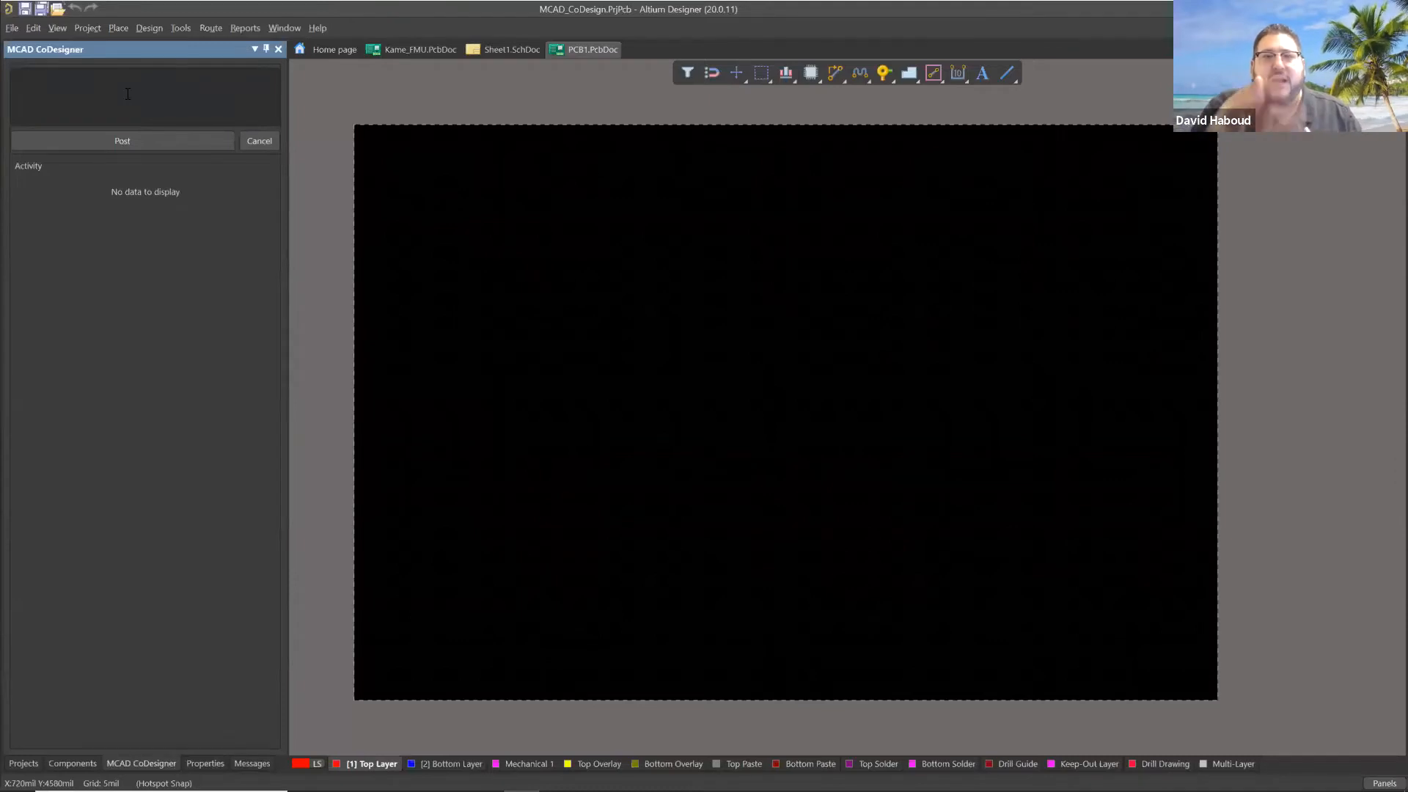
pyautogui.click(127, 93)
pyautogui.write('Intia')
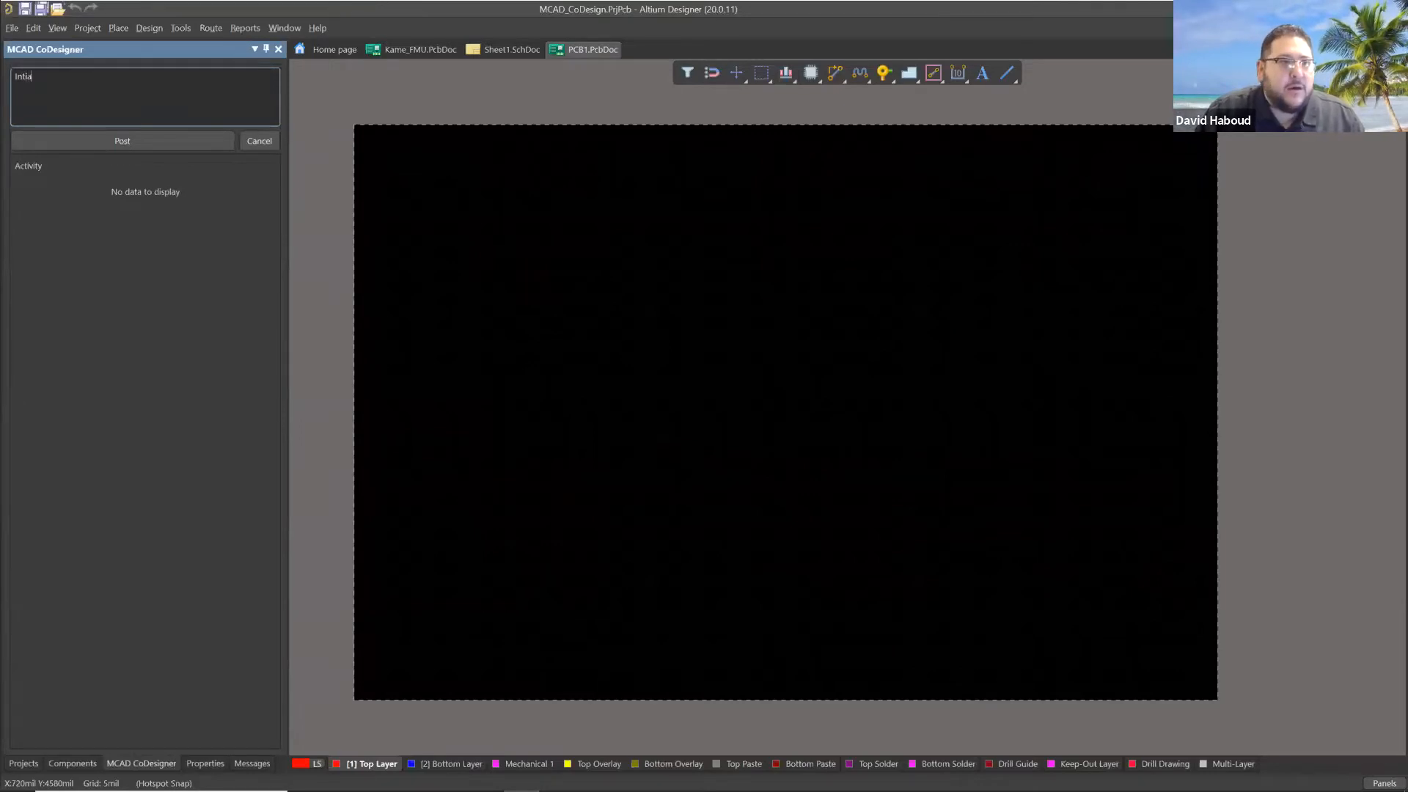
pyautogui.write('l push.')
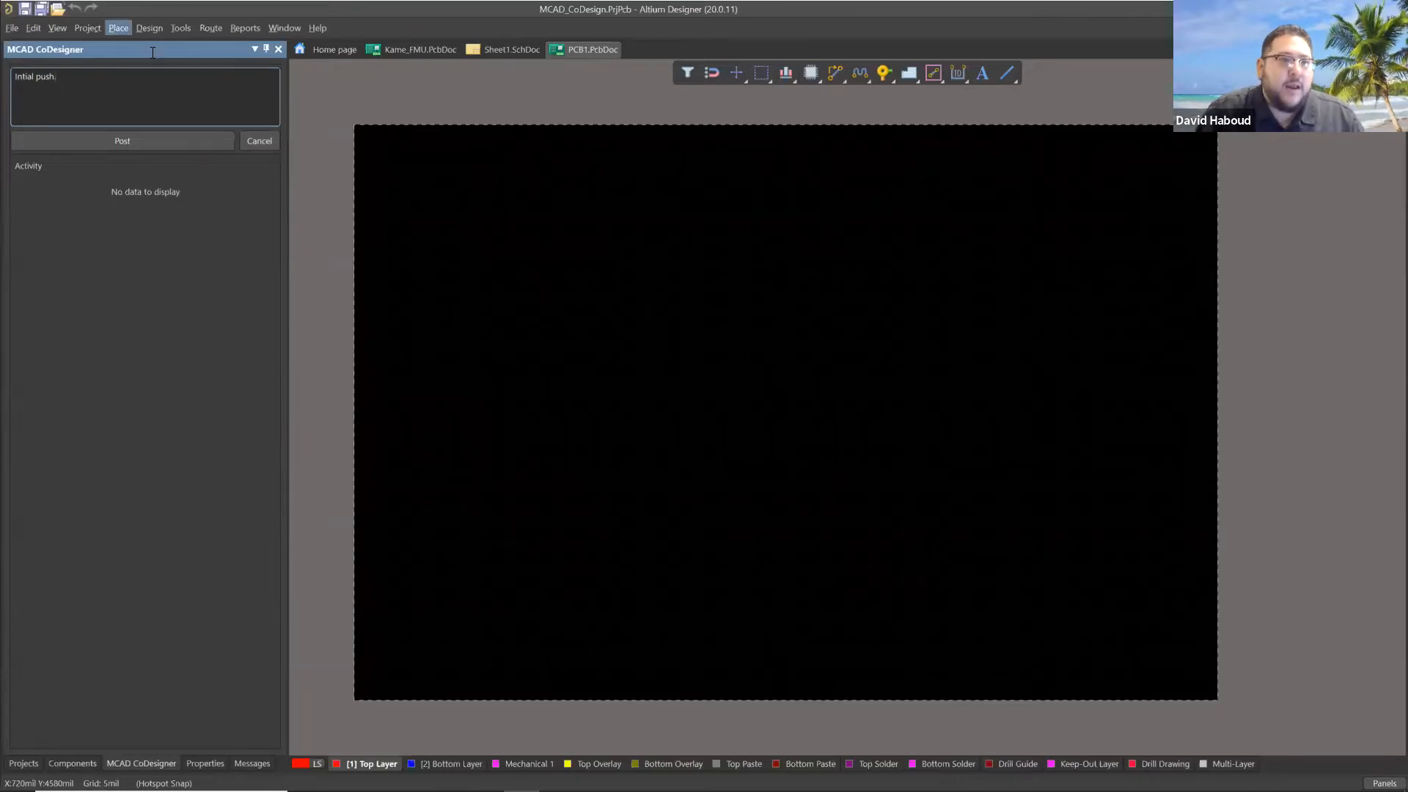
pyautogui.click(206, 137)
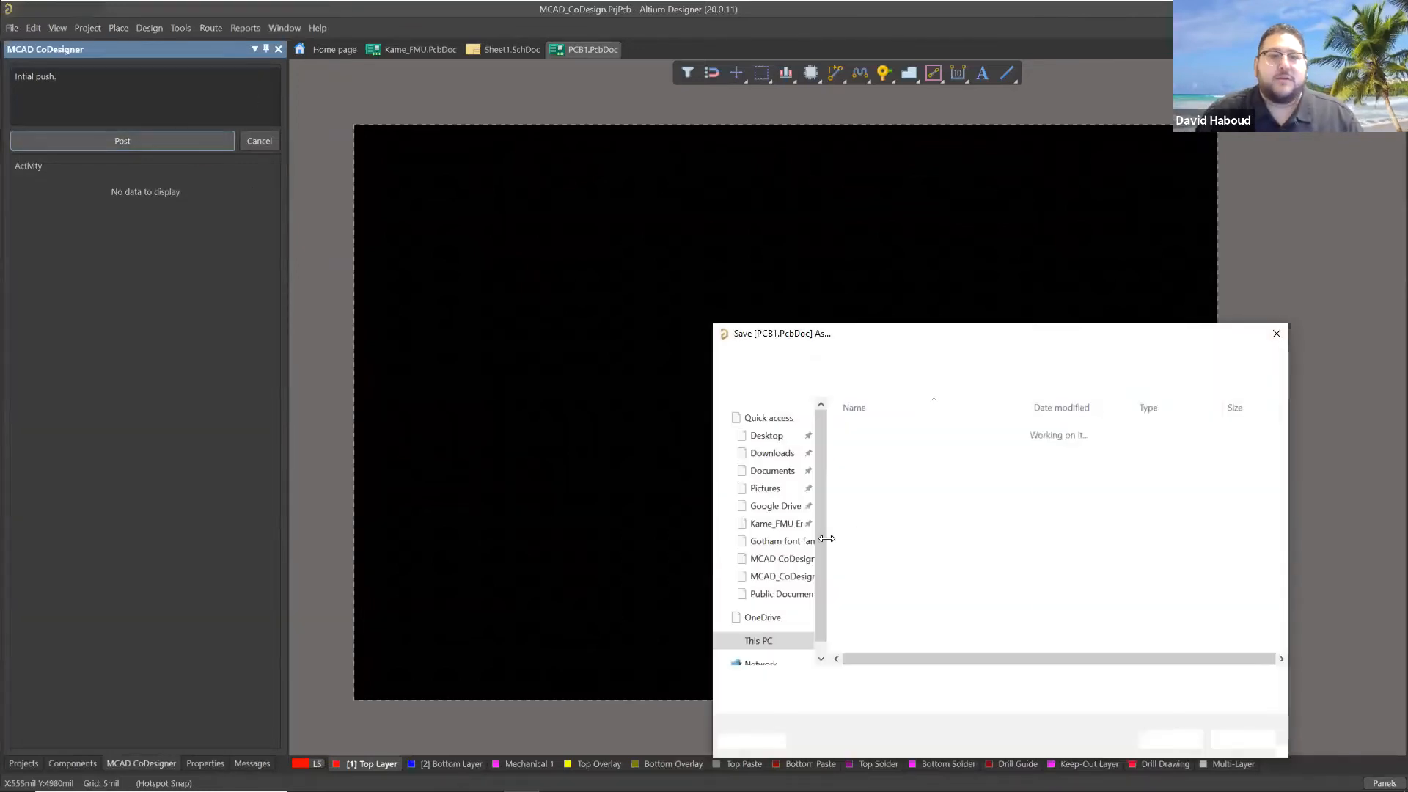
pyautogui.click(1170, 739)
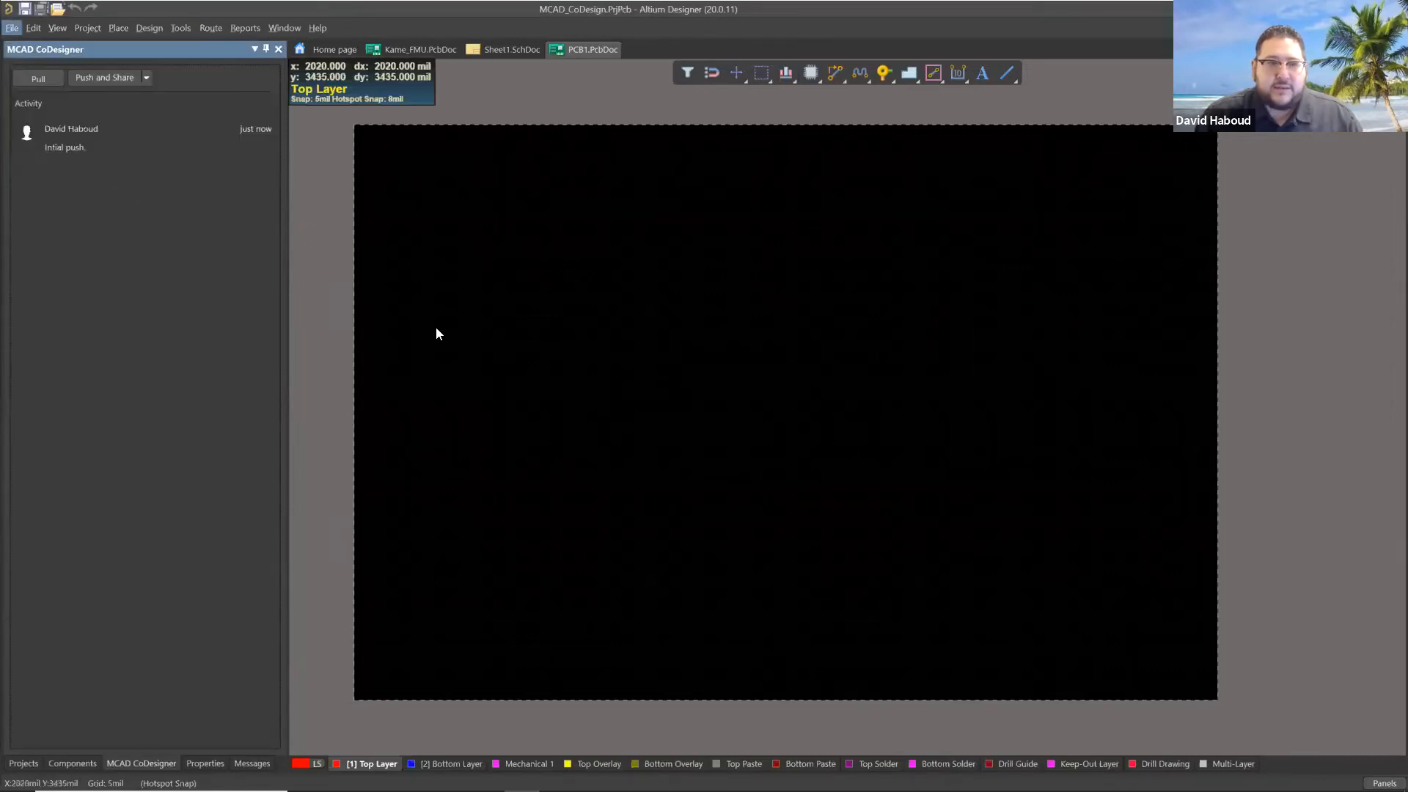
# Switch to Altium CoDesigner for Creo and pull the MCAD_CoDesign board from the server, checking it out as assembly MCAD_CoDesign.
pyautogui.hotkey('alt', 'Tab')
pyautogui.press('Tab')
pyautogui.press('Tab')
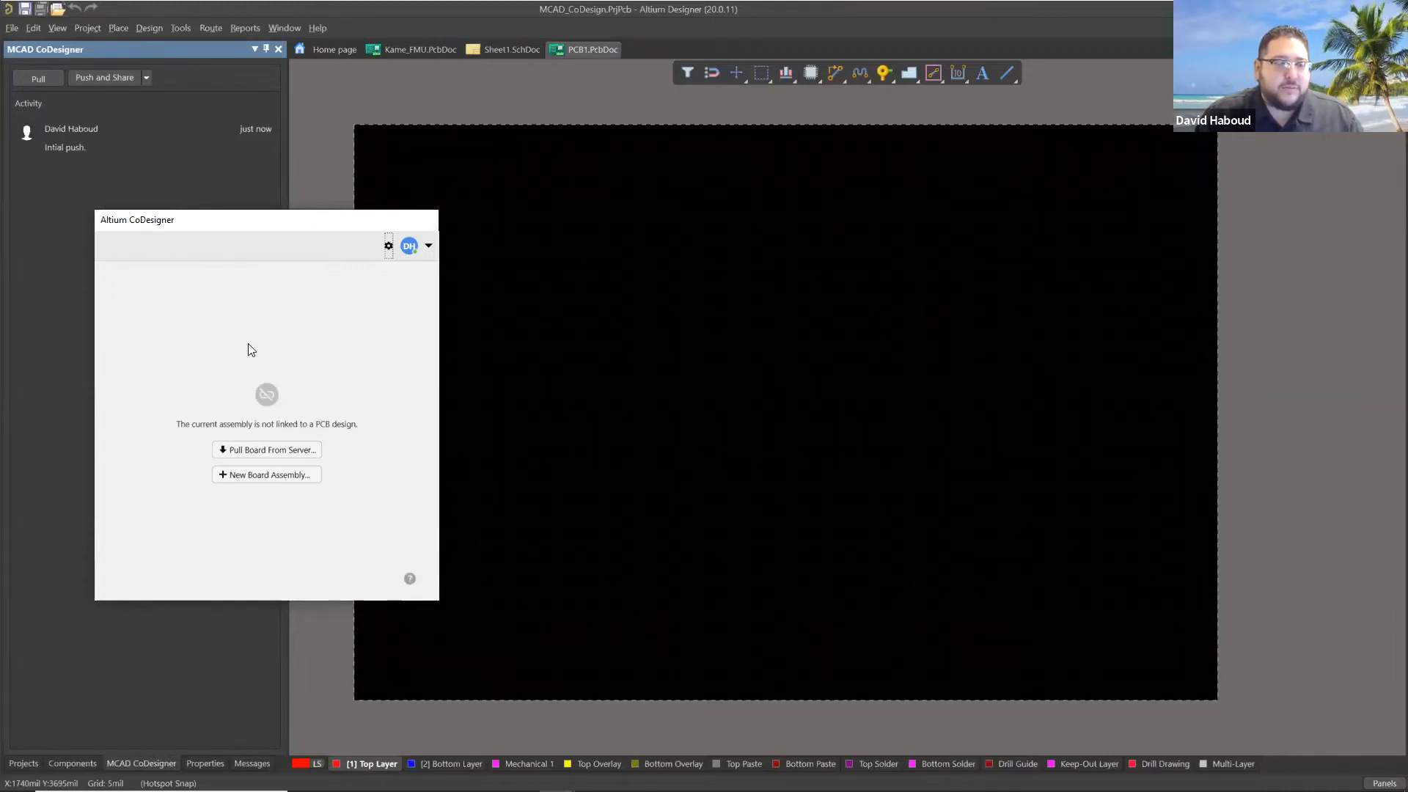
pyautogui.click(292, 451)
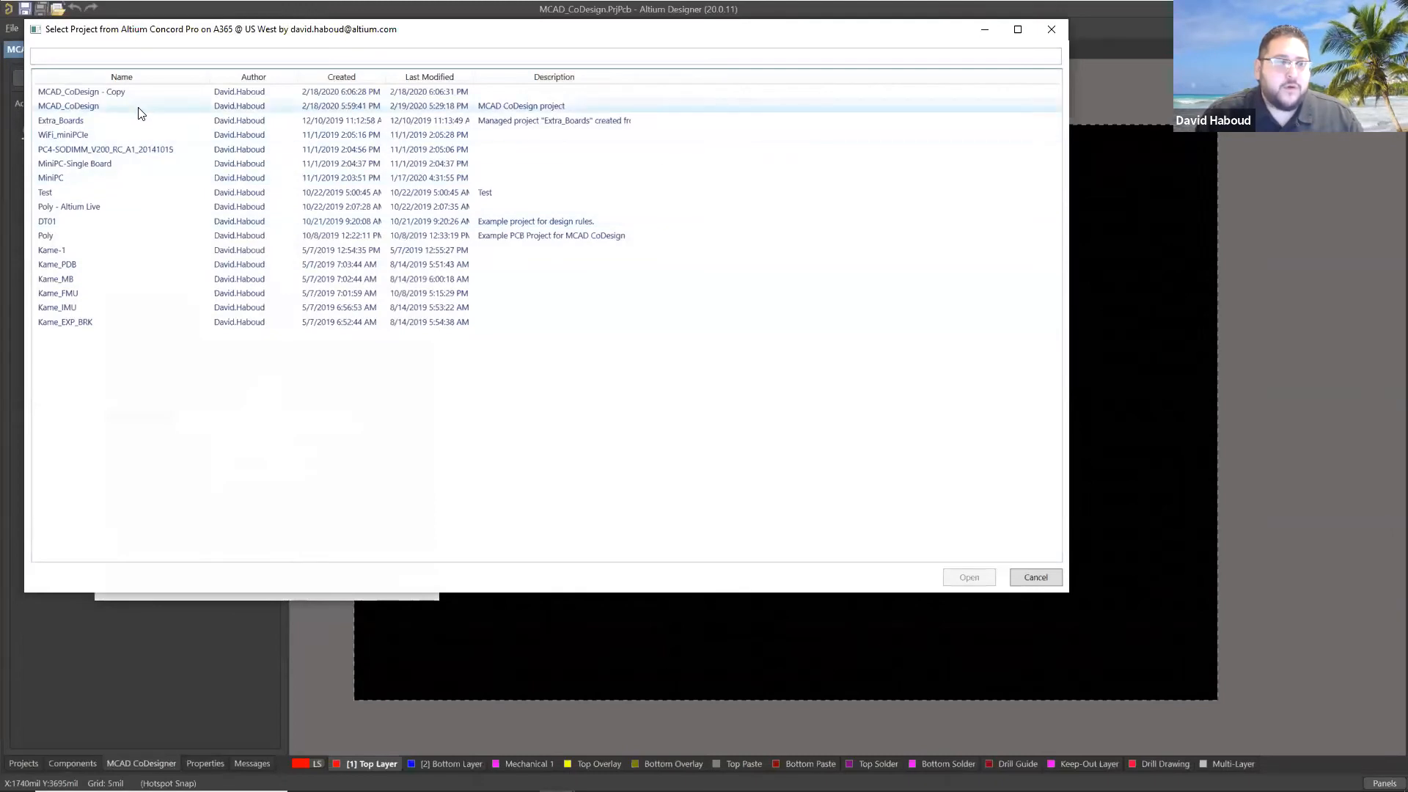
pyautogui.doubleClick(110, 105)
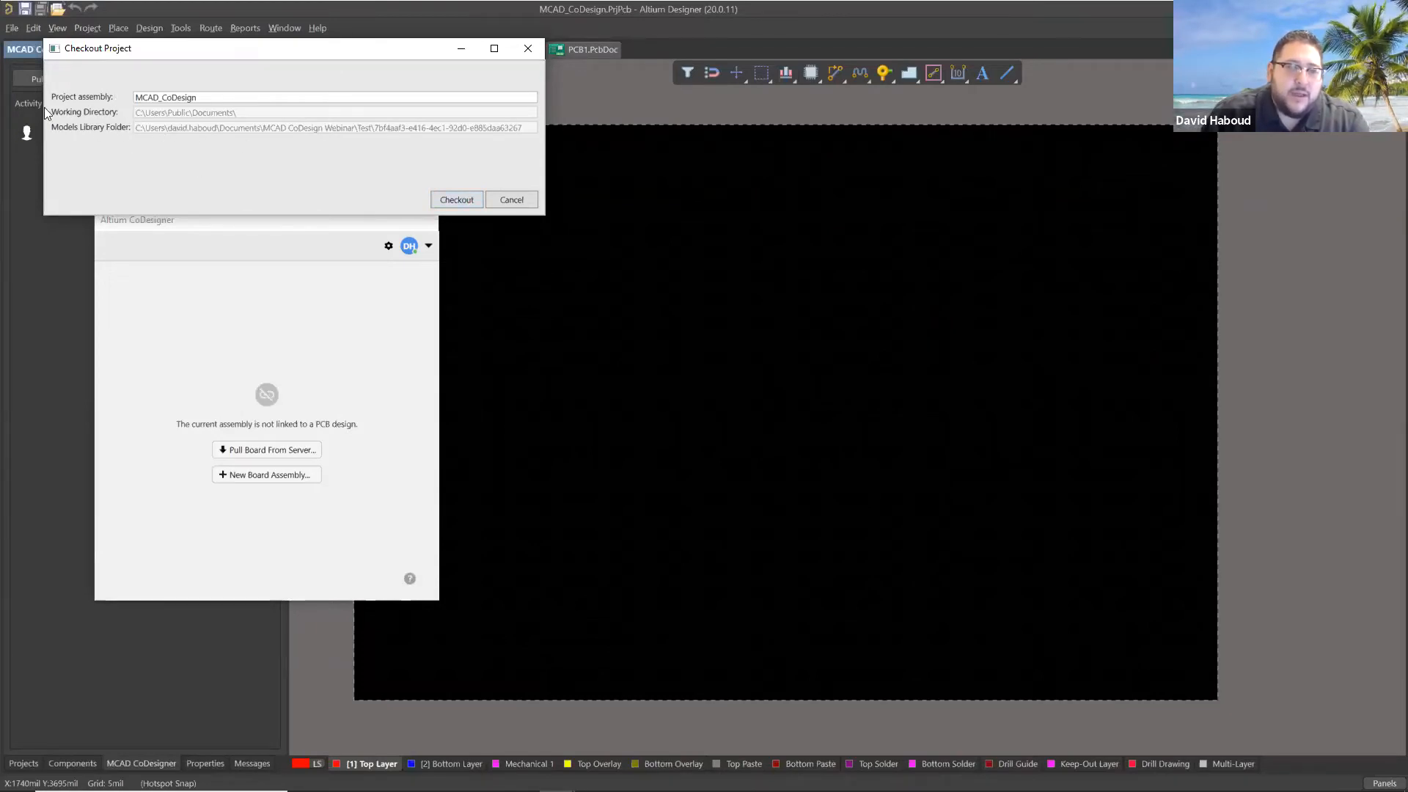
pyautogui.click(456, 199)
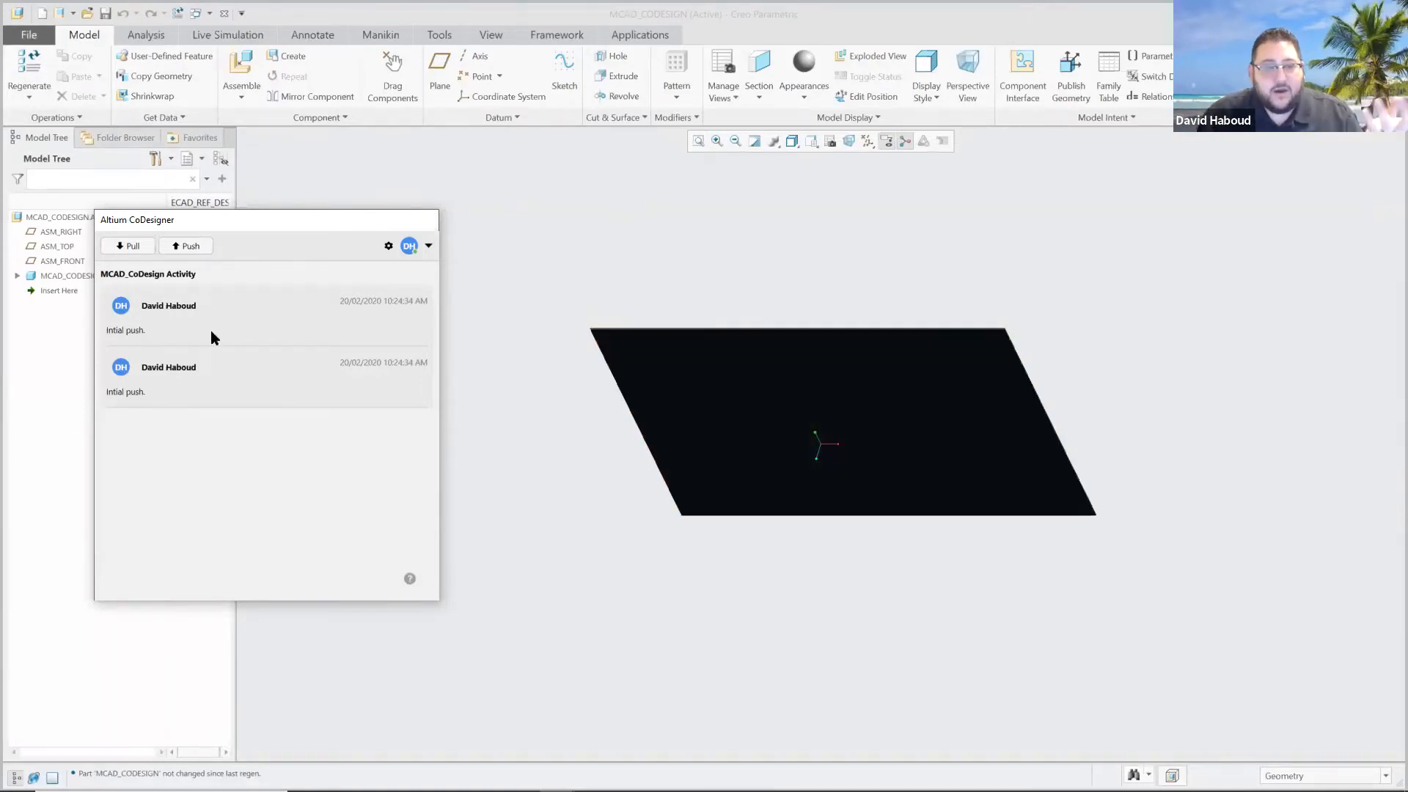
# Inspect the pulled board in Creo and switch to the KAME_FMU_ENCLOSURE assembly.
pyautogui.click(635, 453)
pyautogui.scroll(-3, 683, 495)
pyautogui.scroll(1, 683, 494)
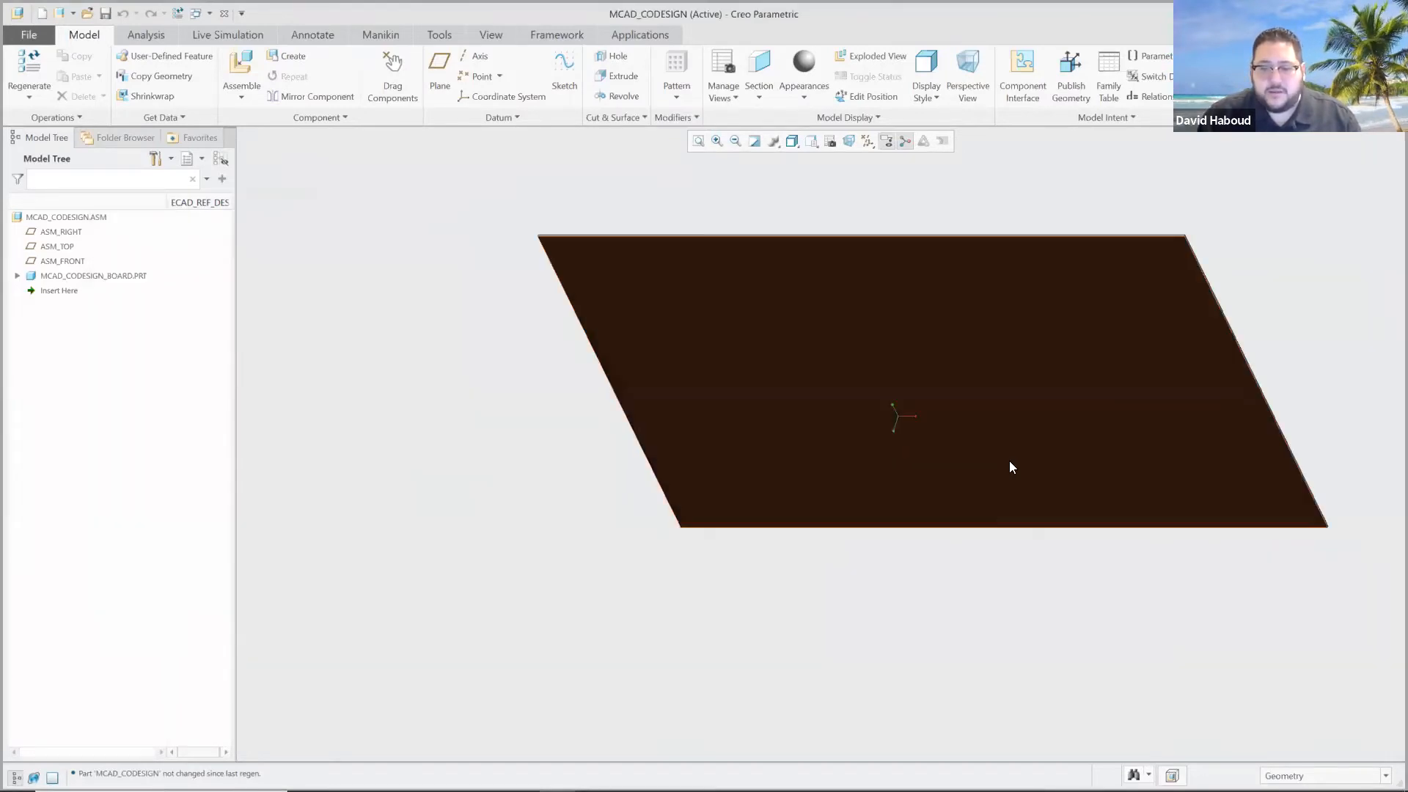
pyautogui.scroll(1, 1009, 461)
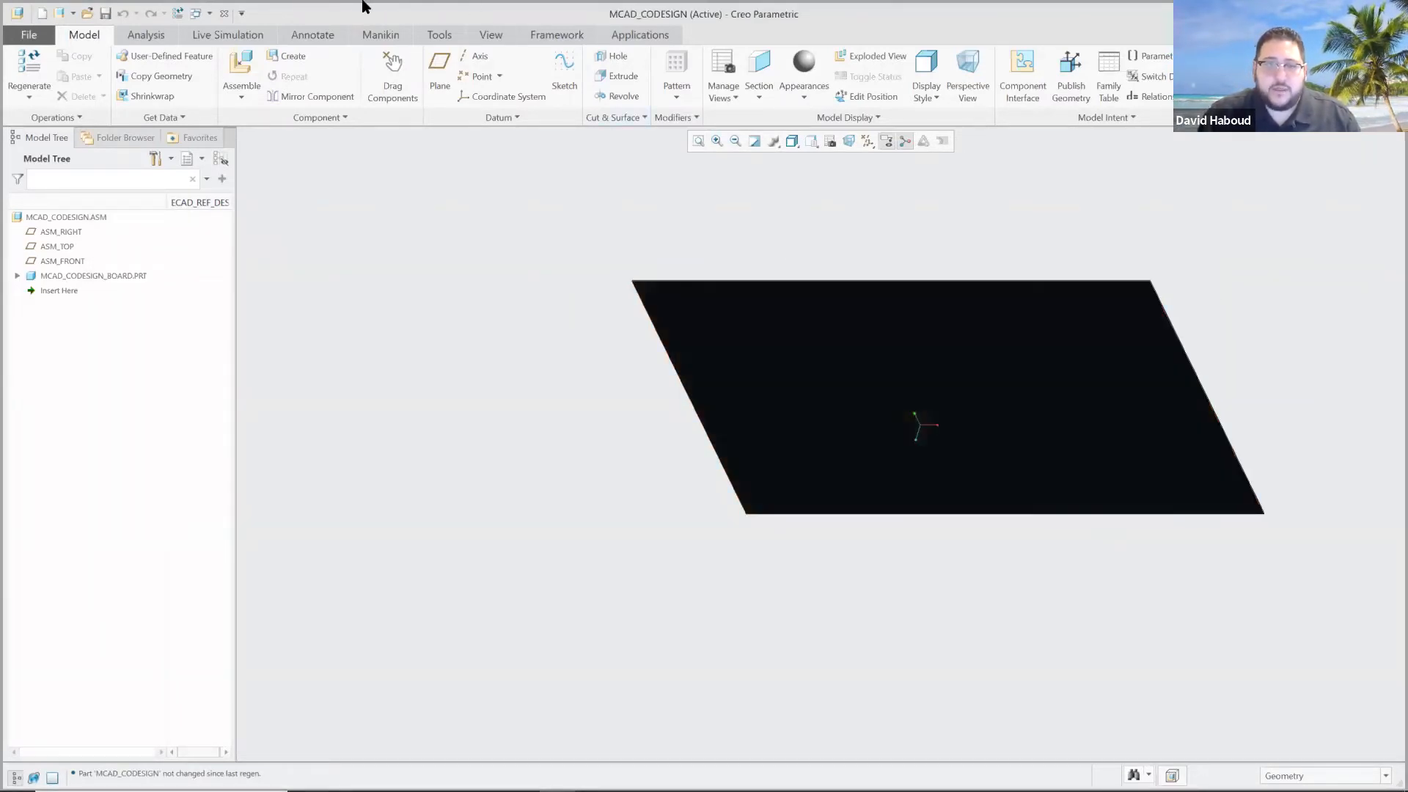
pyautogui.click(200, 11)
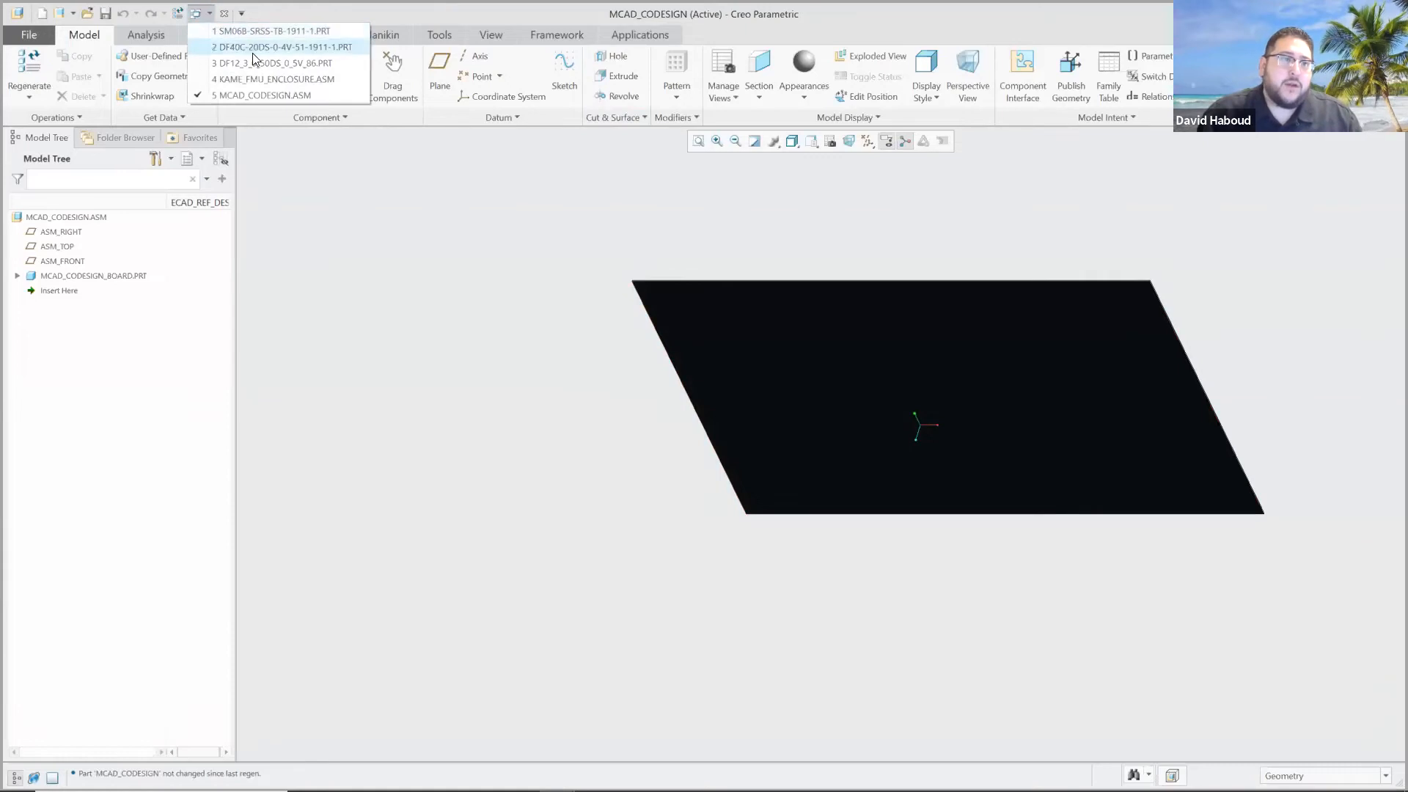
pyautogui.click(268, 78)
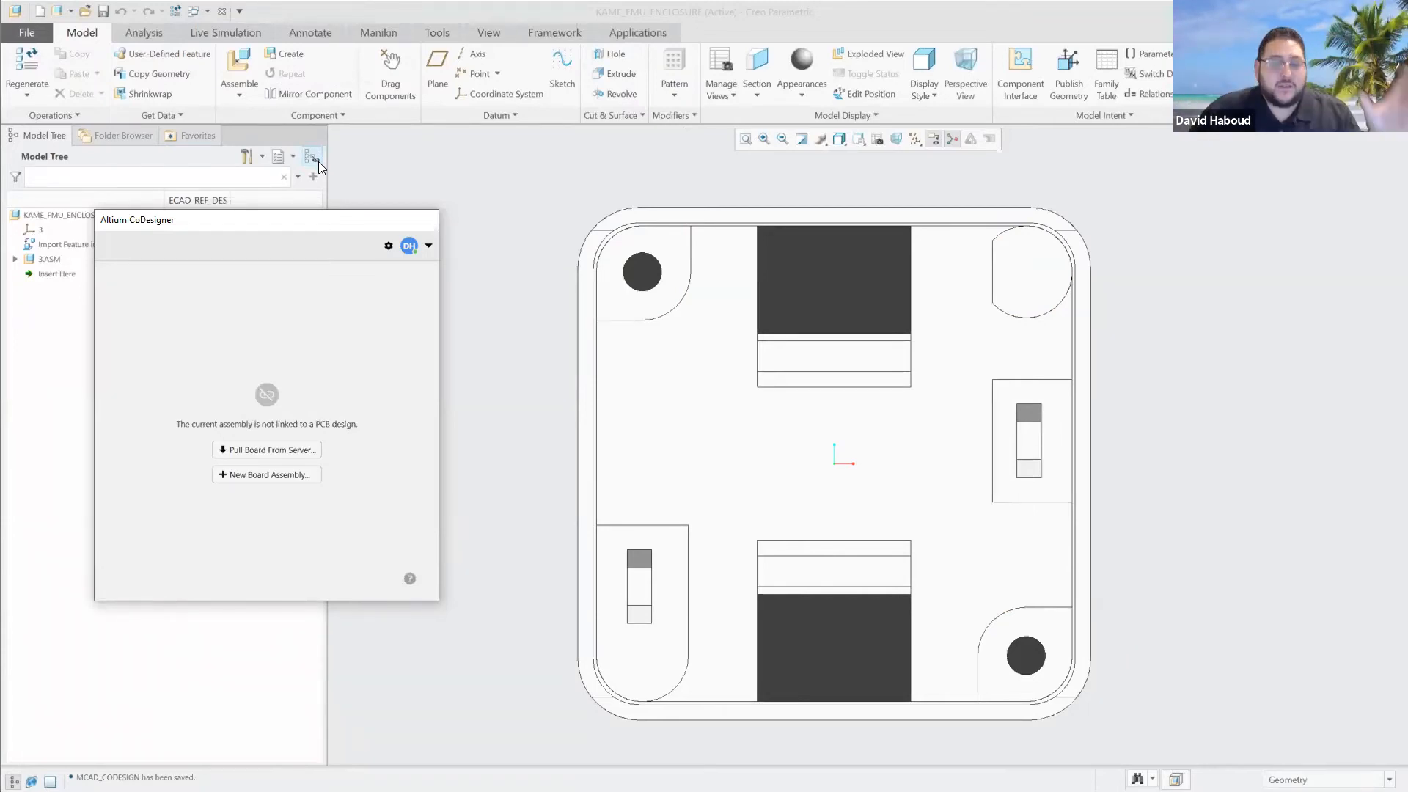
# Assemble the in-session mcad_codesign.asm as a component of the KAME_FMU_ENCLOSURE assembly.
pyautogui.click(243, 66)
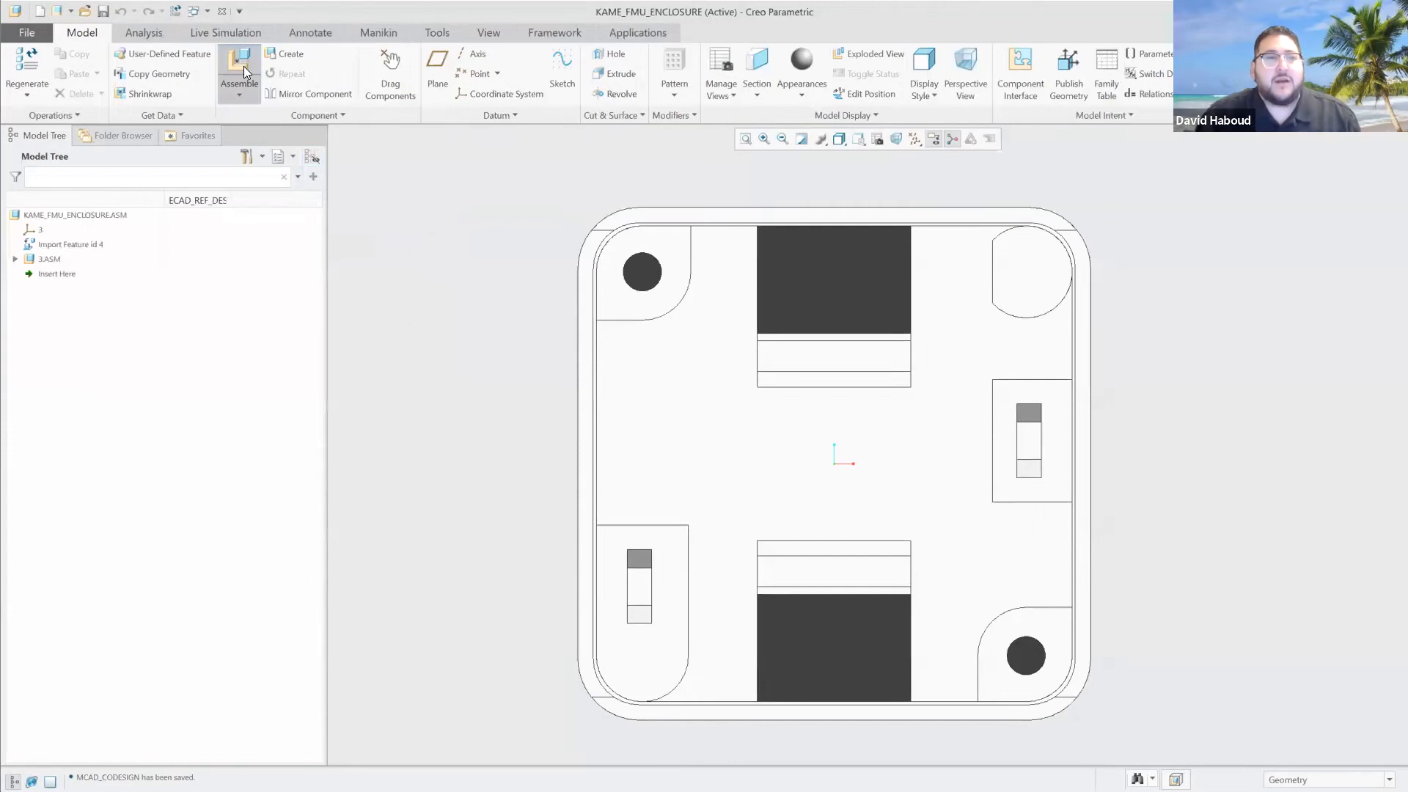
pyautogui.click(440, 327)
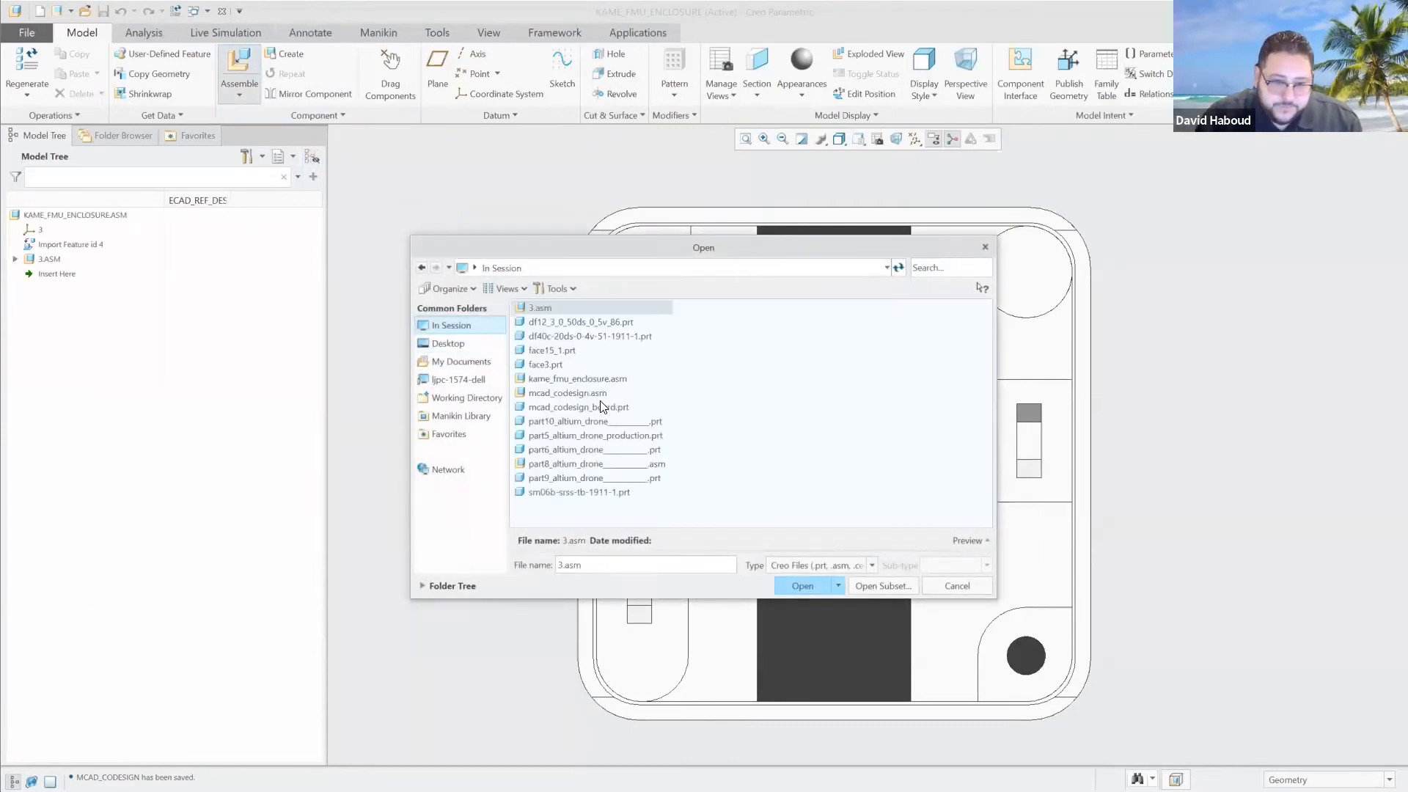
pyautogui.doubleClick(597, 393)
pyautogui.moveTo(952, 368); pyautogui.dragTo(880, 386, button='middle')
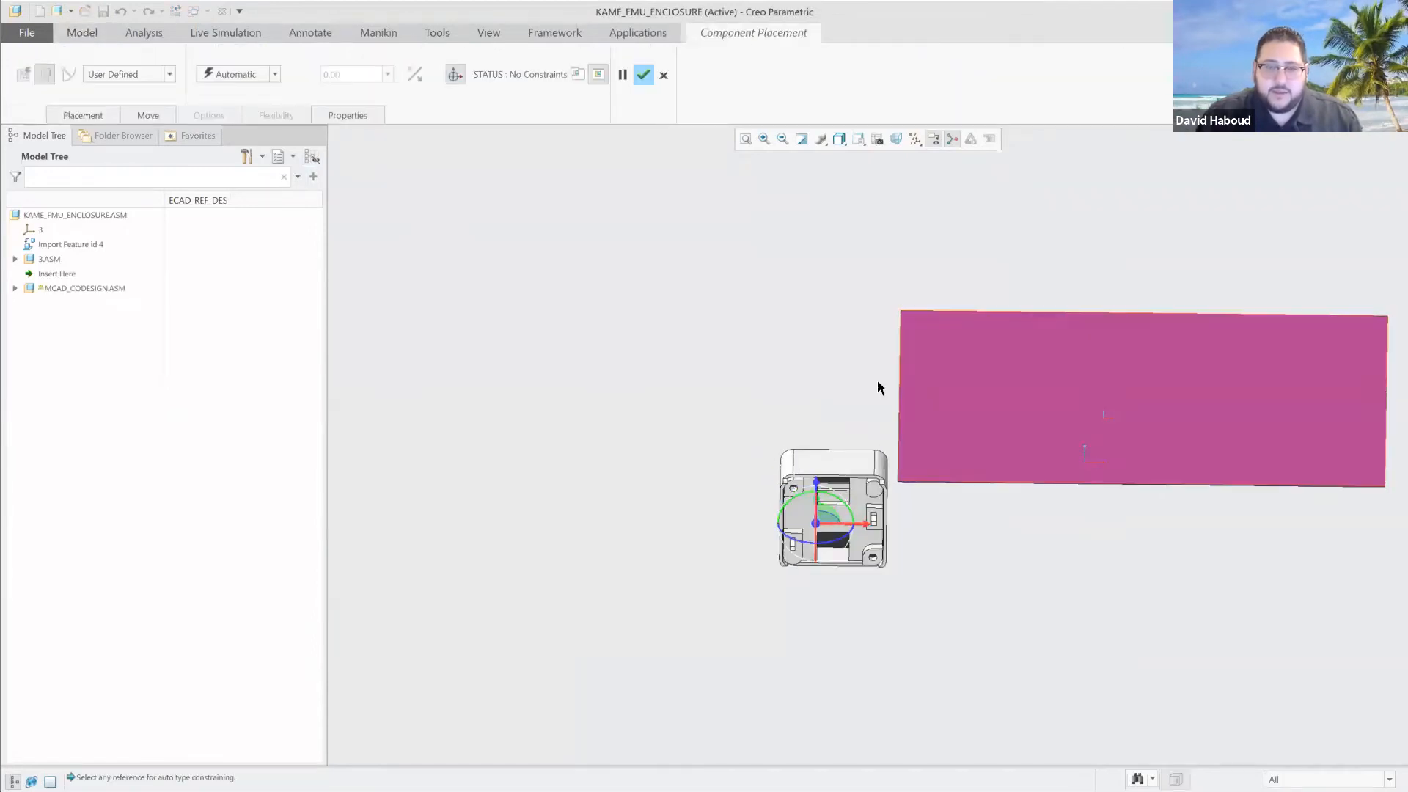
# Constrain the board face Coincident with the mounting face by the enclosure's screw hole, shift the board over the enclosure and accept the placement.
pyautogui.click(257, 77)
pyautogui.click(256, 138)
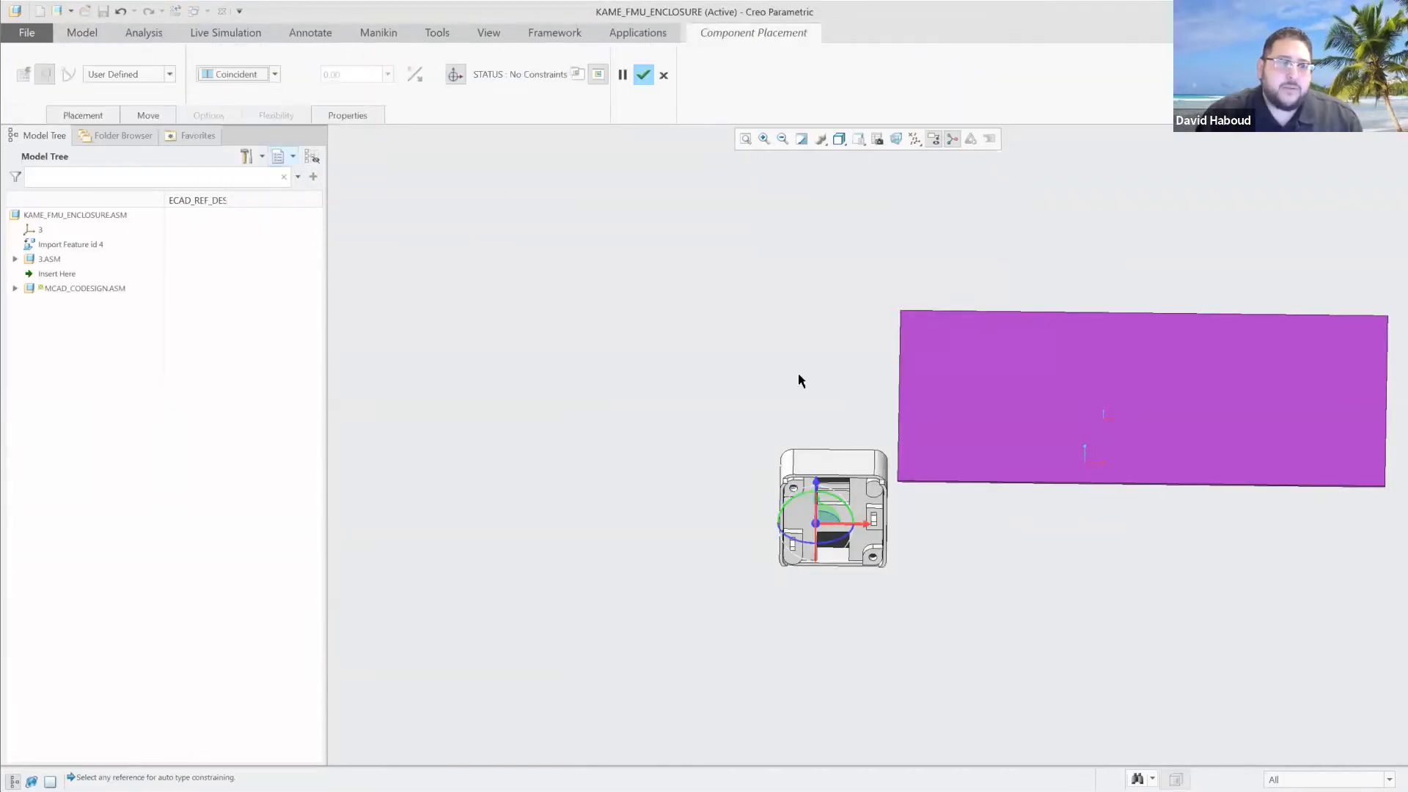
pyautogui.click(972, 415)
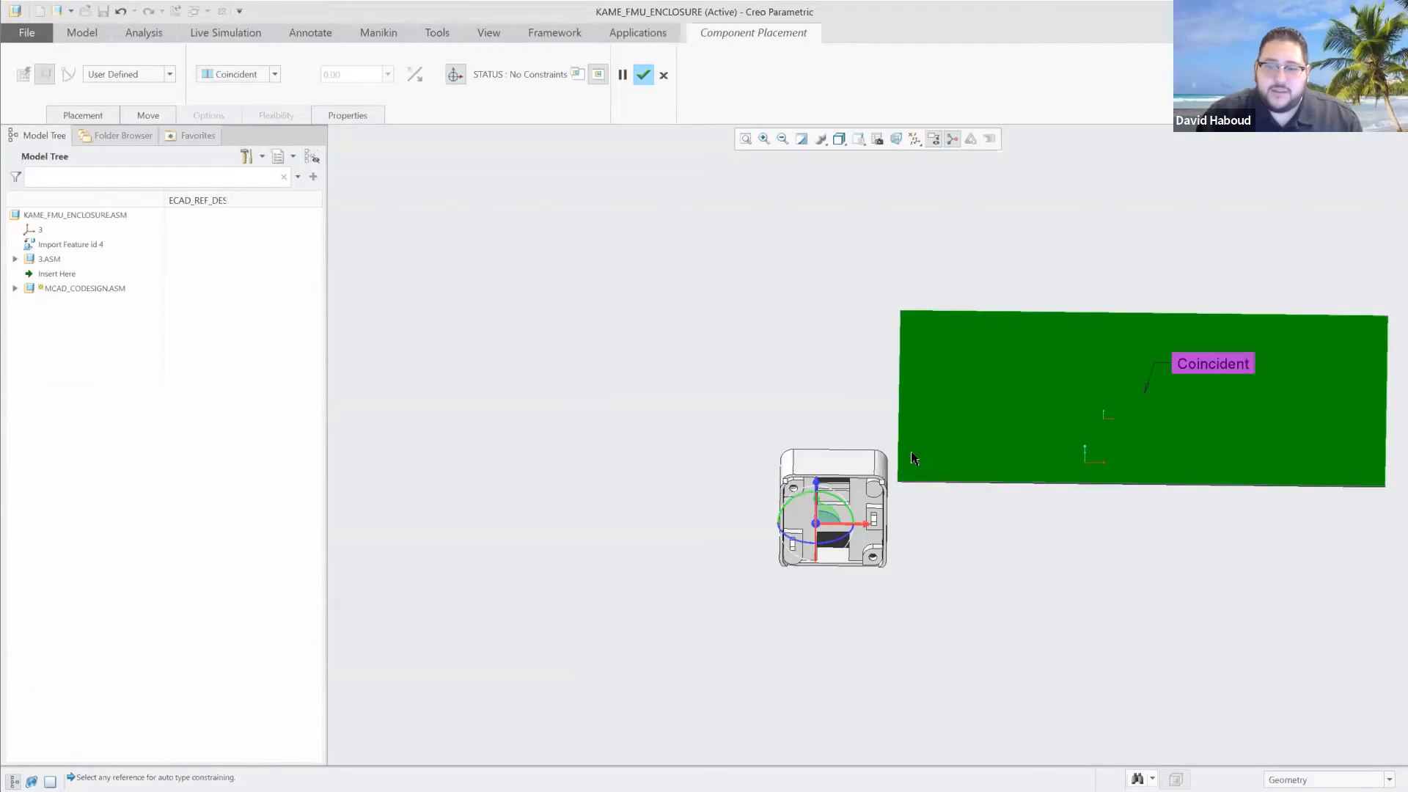
pyautogui.click(796, 483)
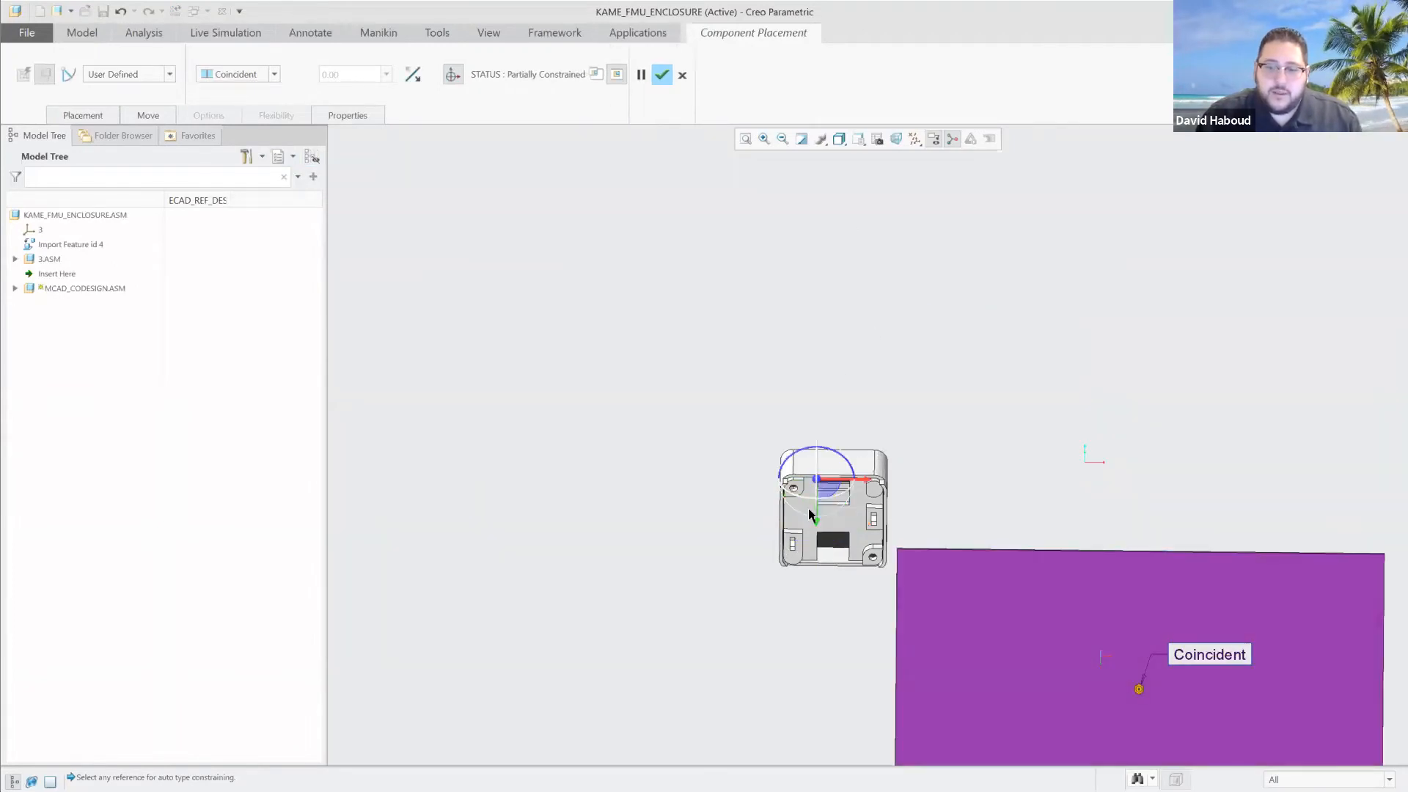
pyautogui.moveTo(808, 508); pyautogui.dragTo(705, 442)
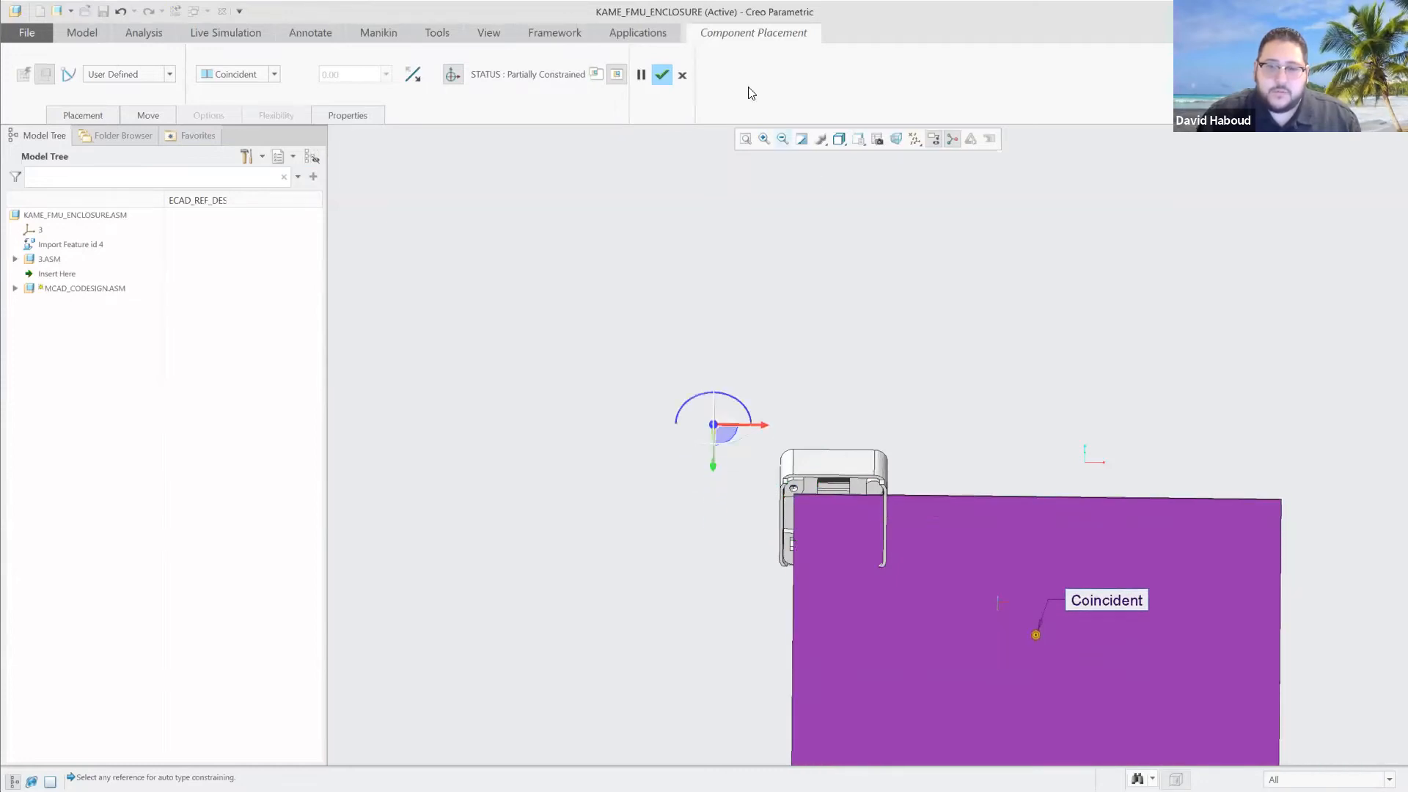
pyautogui.click(663, 76)
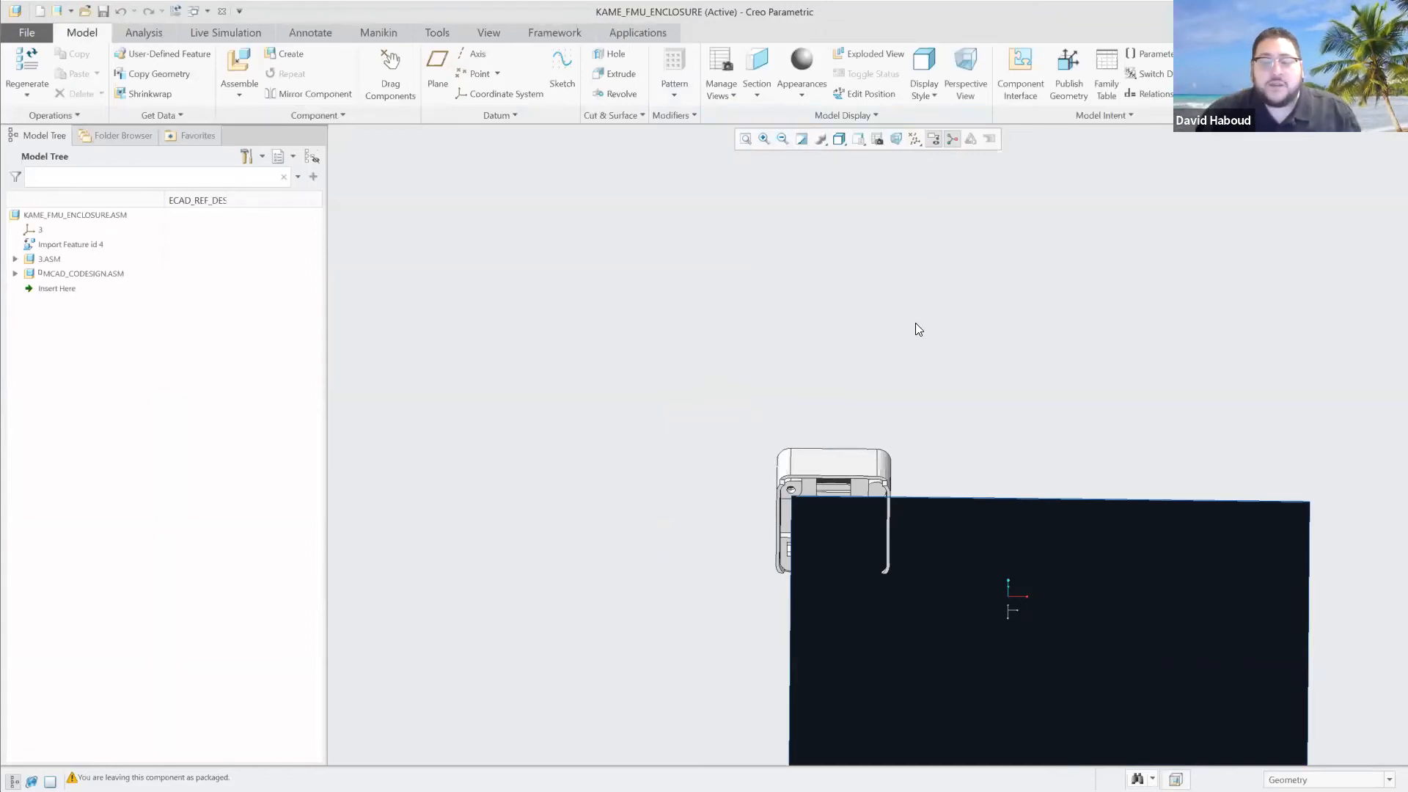
# Set the model view to the saved WEBINAR ORIENTATION.
pyautogui.click(839, 140)
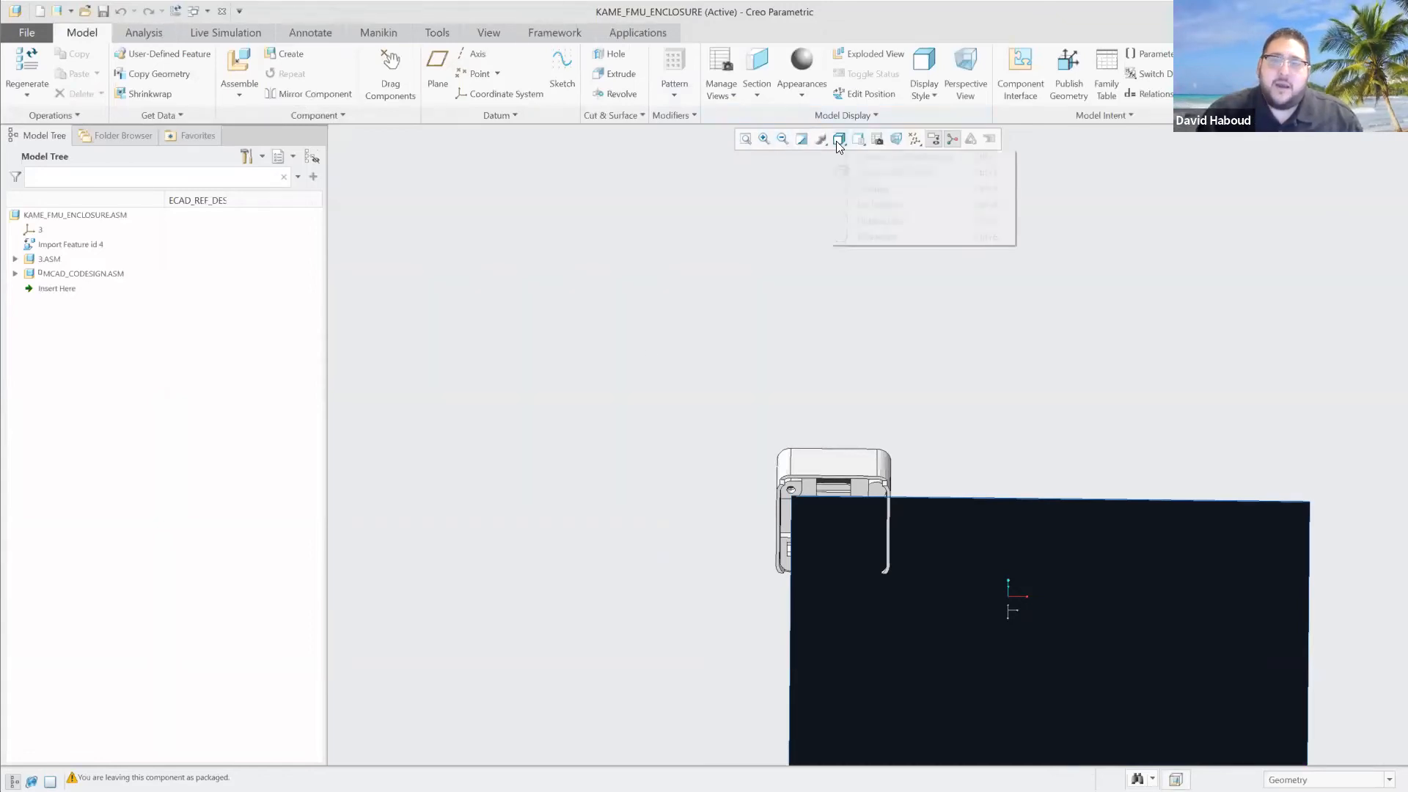
pyautogui.click(858, 139)
pyautogui.click(859, 139)
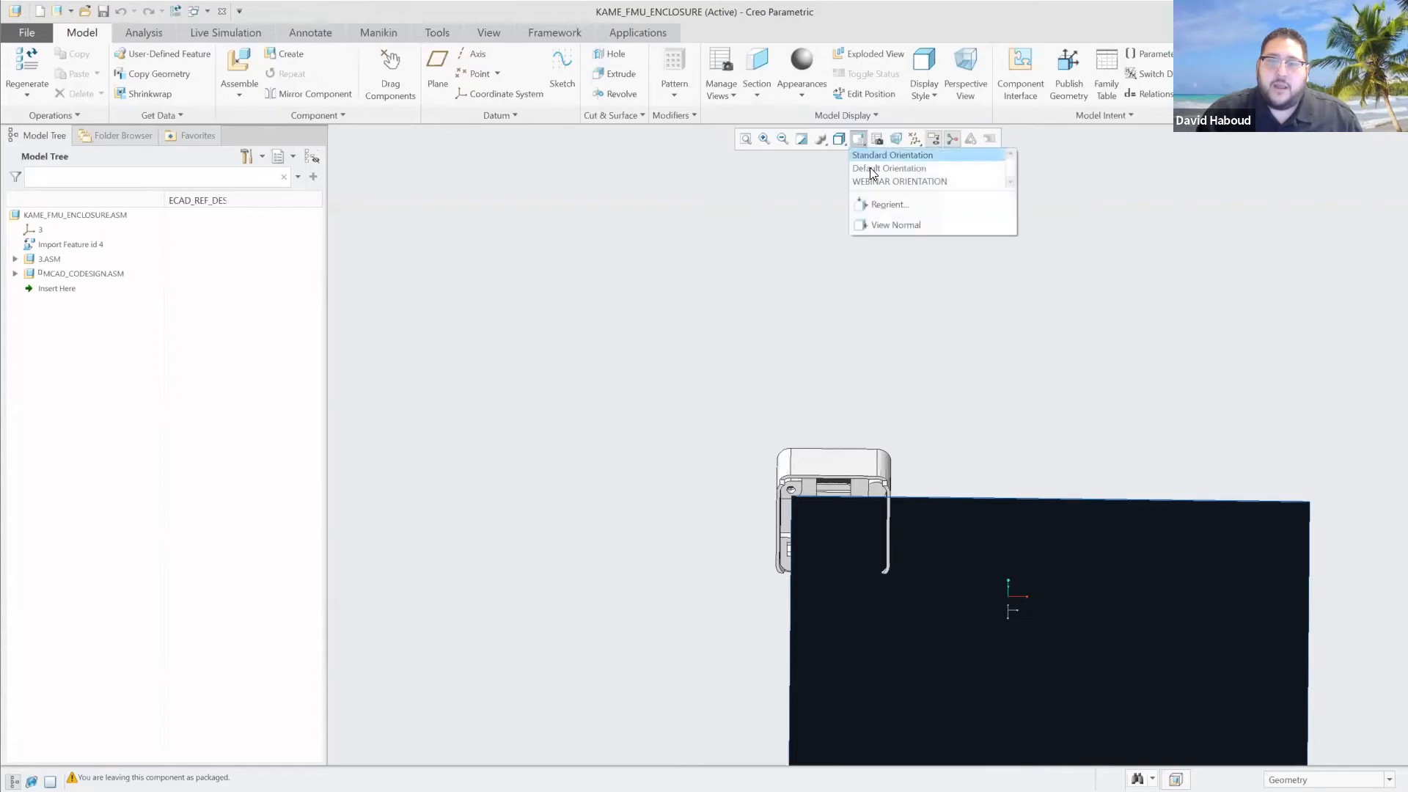
pyautogui.click(880, 182)
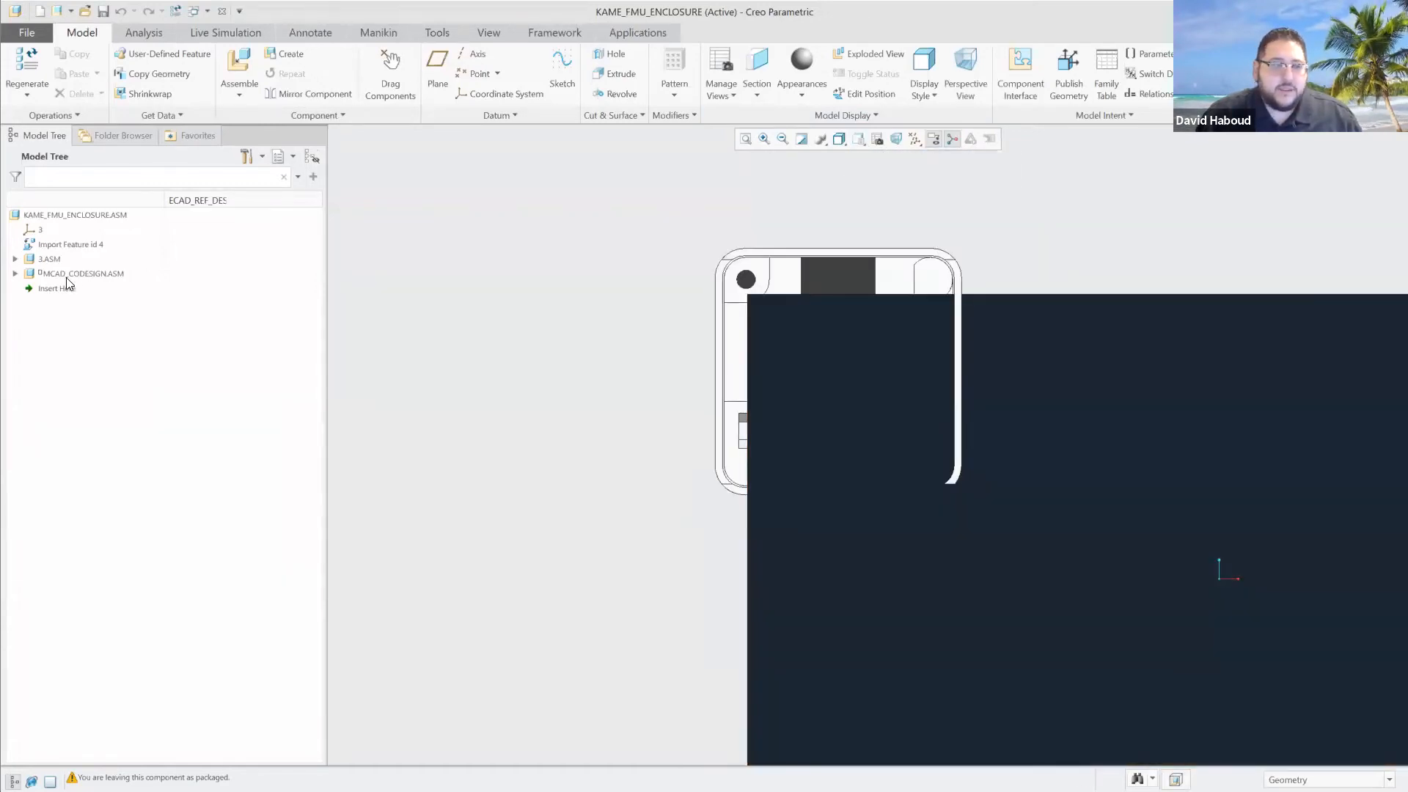
# Expand the MCAD_CODESIGN sub-assembly down to the board's features and activate the MCAD_CODESIGN_BOARD part for editing in the enclosure assembly.
pyautogui.click(62, 276)
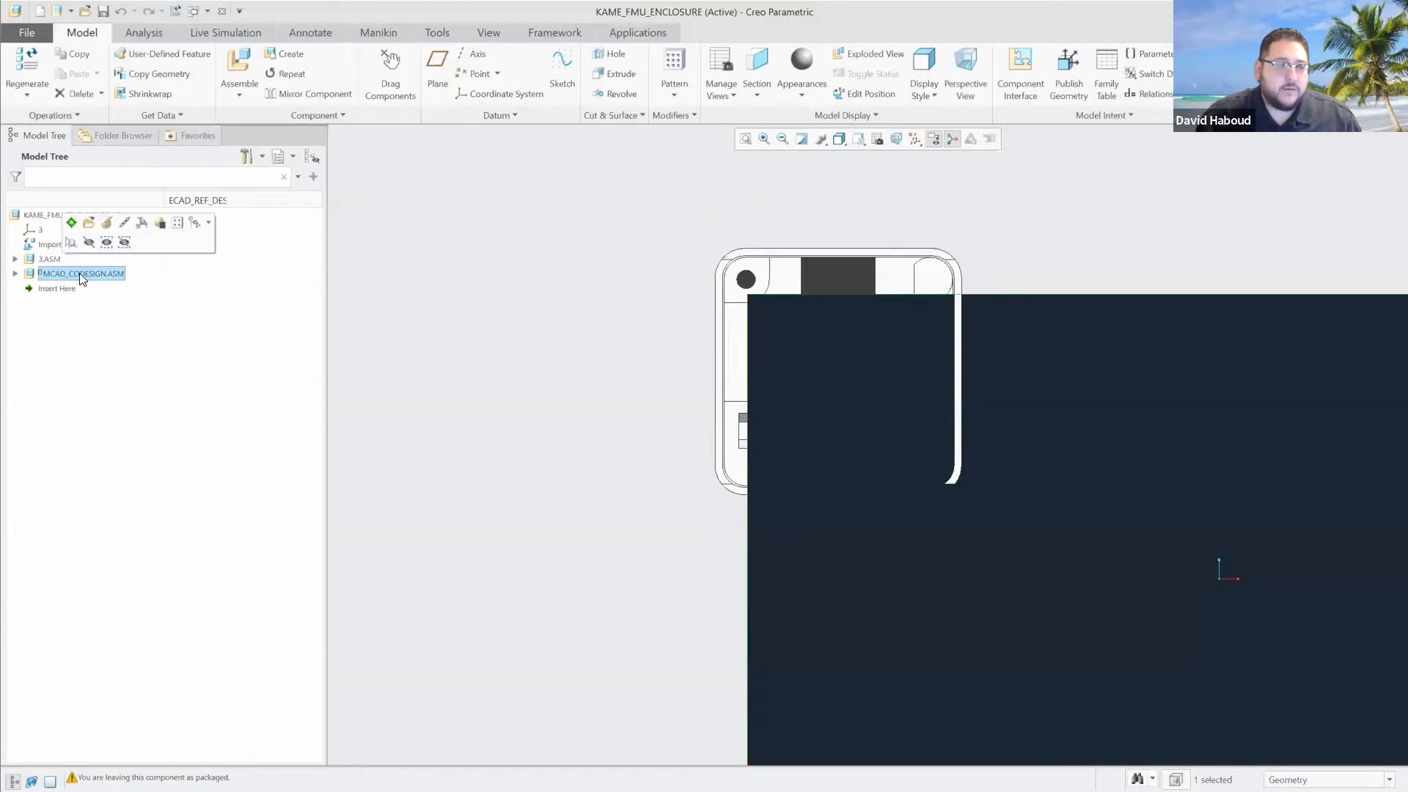
pyautogui.click(71, 223)
pyautogui.click(14, 273)
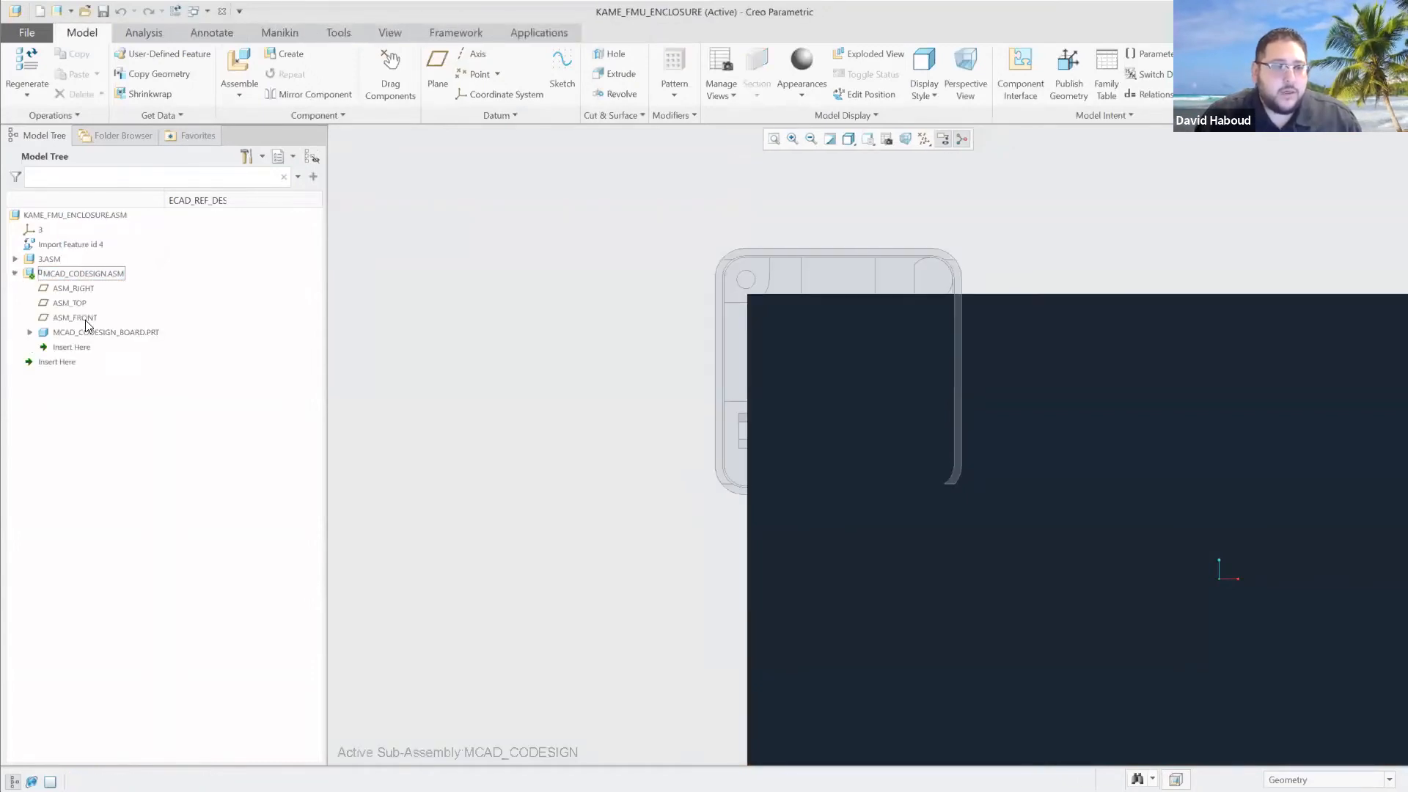
pyautogui.click(29, 332)
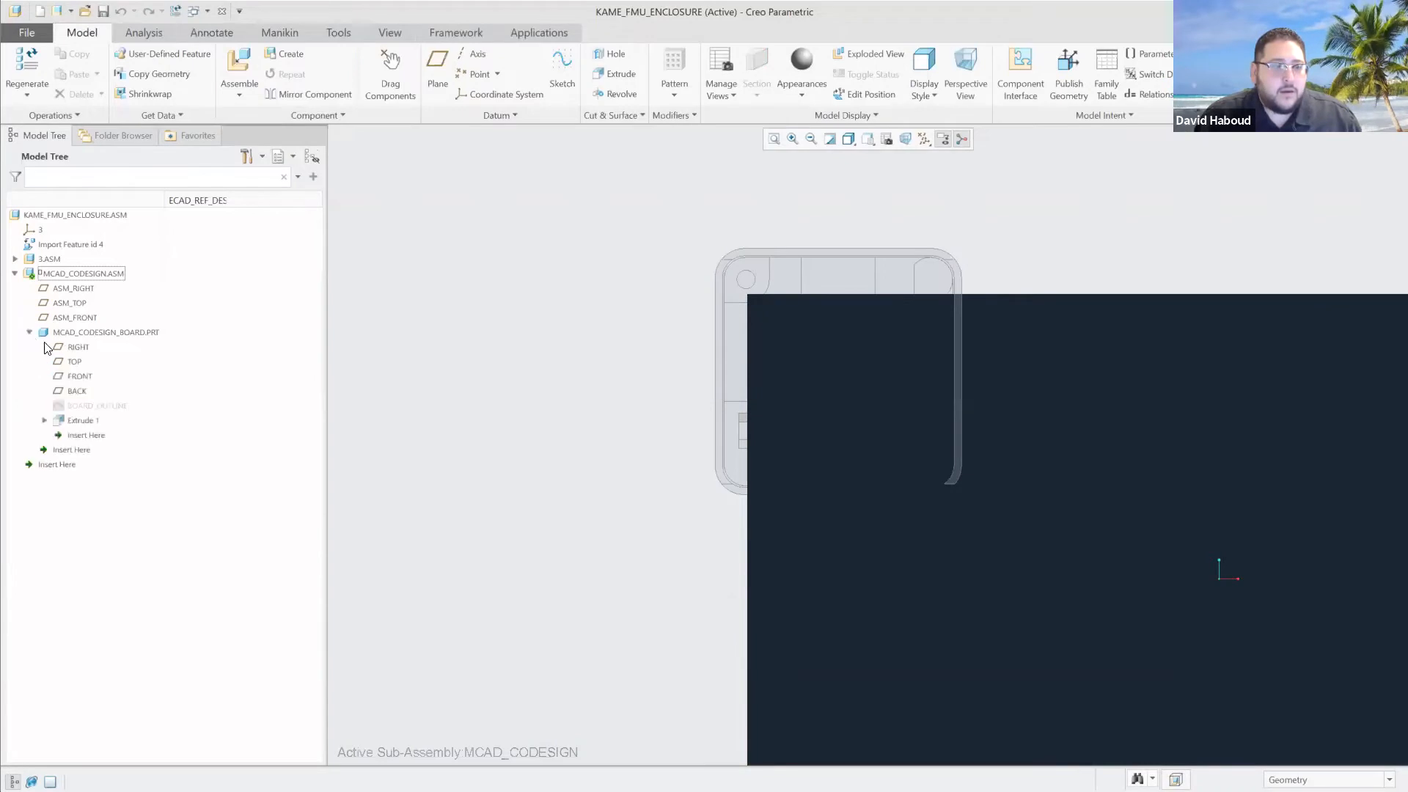
pyautogui.click(95, 406)
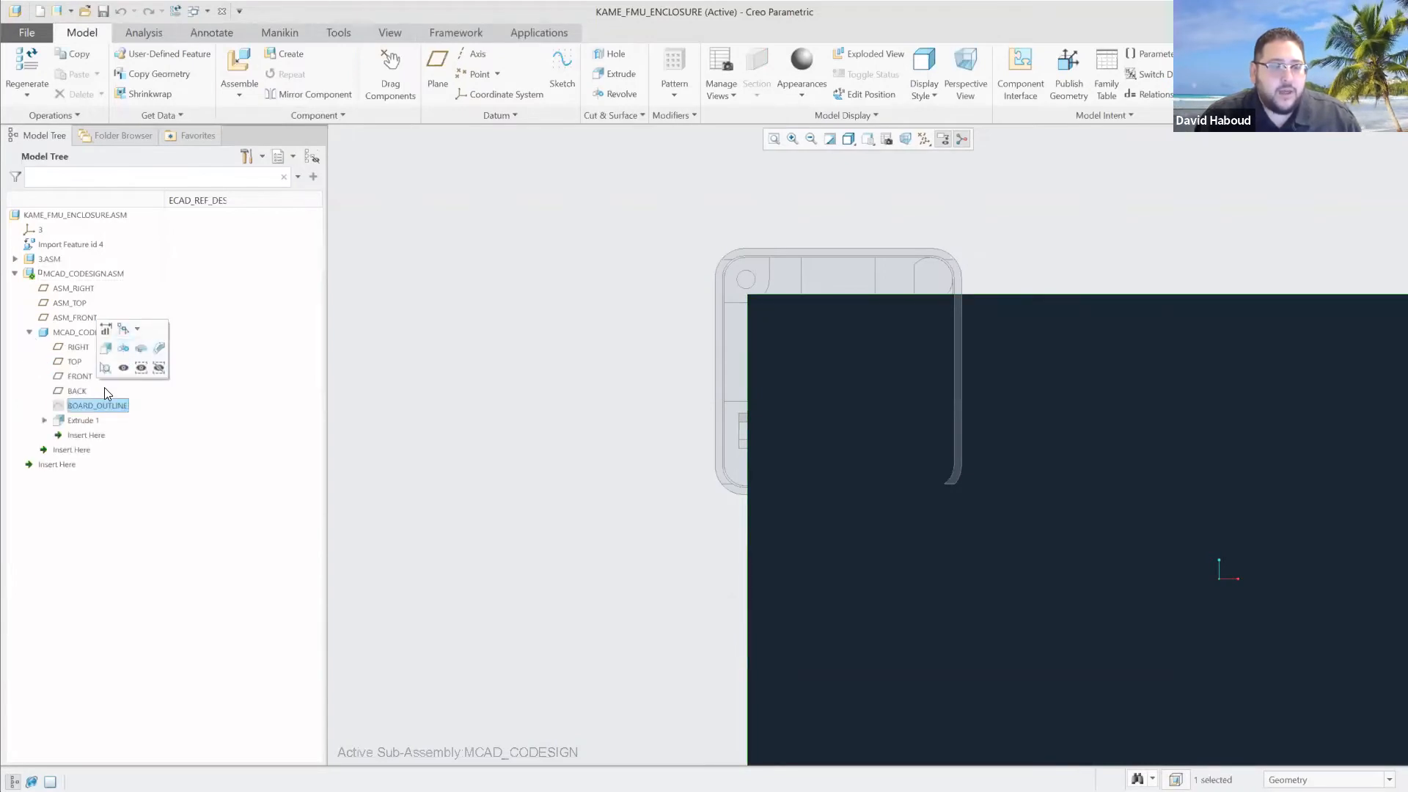
pyautogui.click(72, 331)
pyautogui.click(82, 274)
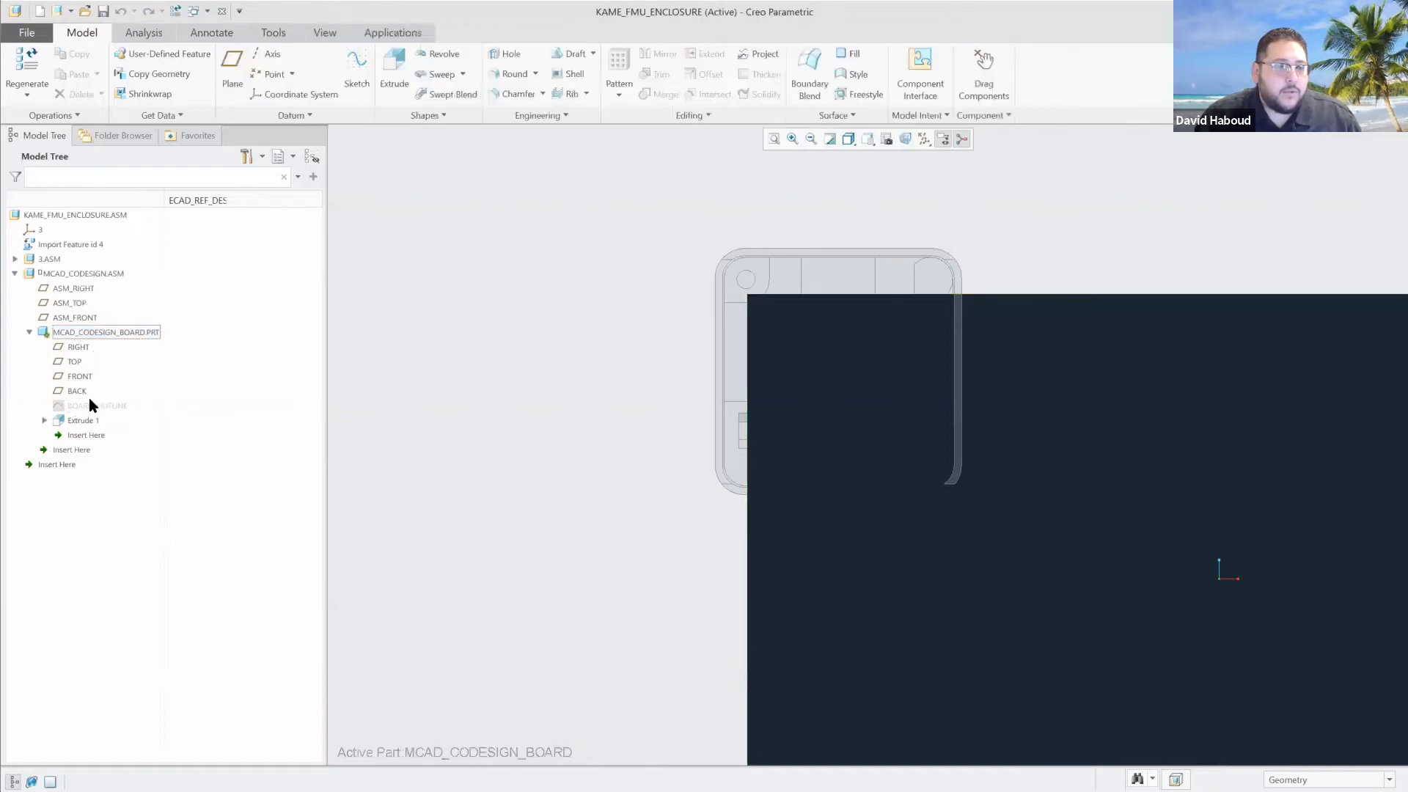
# Open the board's BOARD_OUTLINE sketch for editing and delete the existing rectangular outline.
pyautogui.click(101, 406)
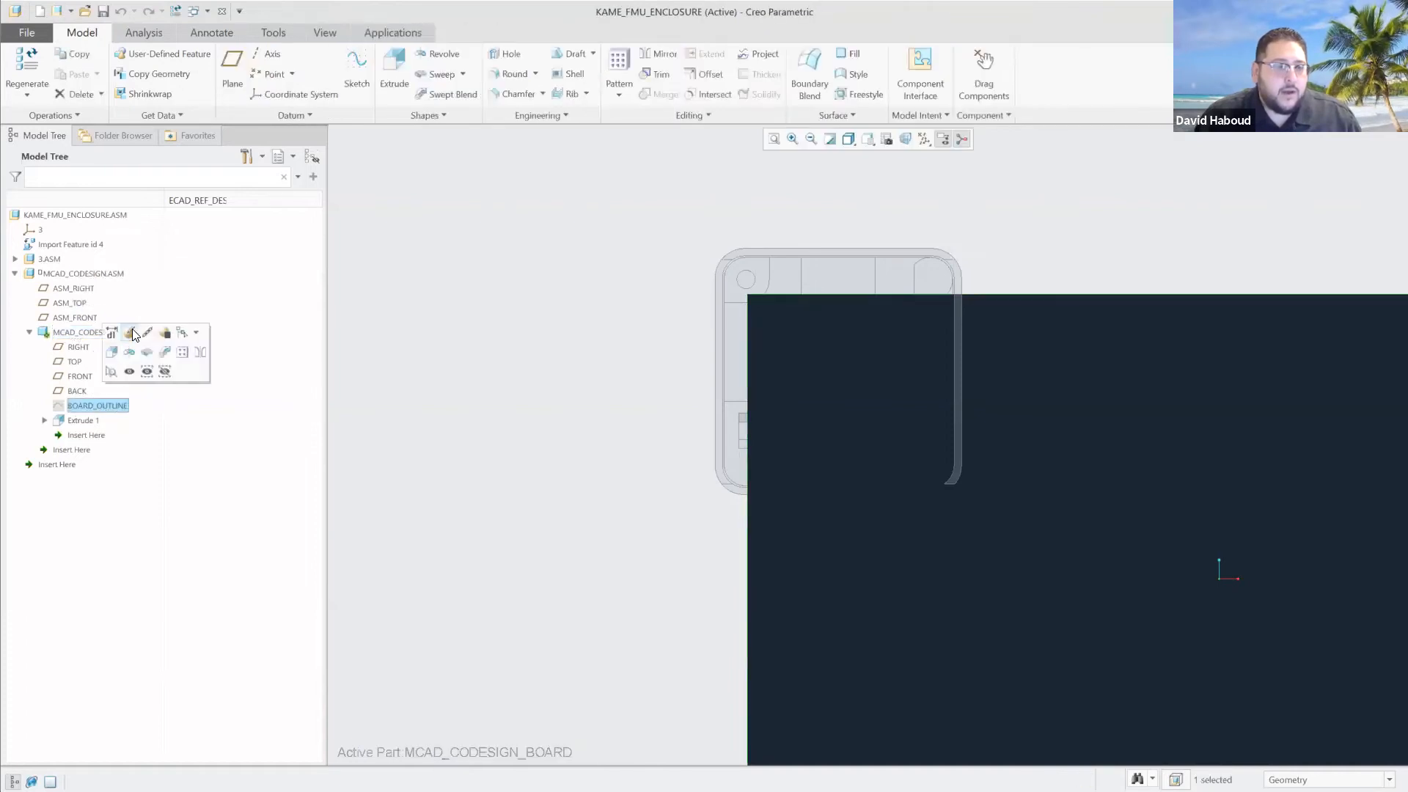
pyautogui.click(133, 333)
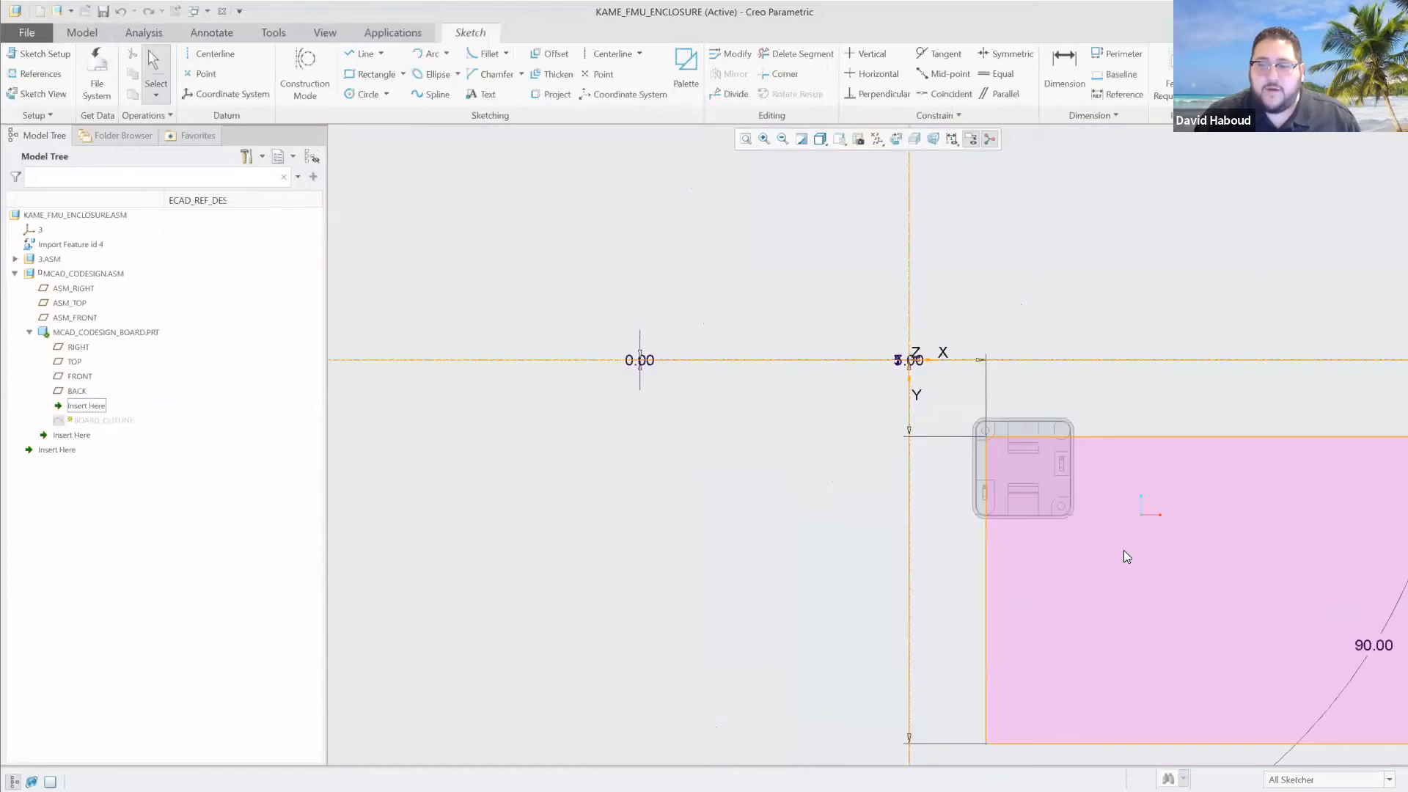
pyautogui.moveTo(1191, 400); pyautogui.dragTo(1159, 394, button='middle')
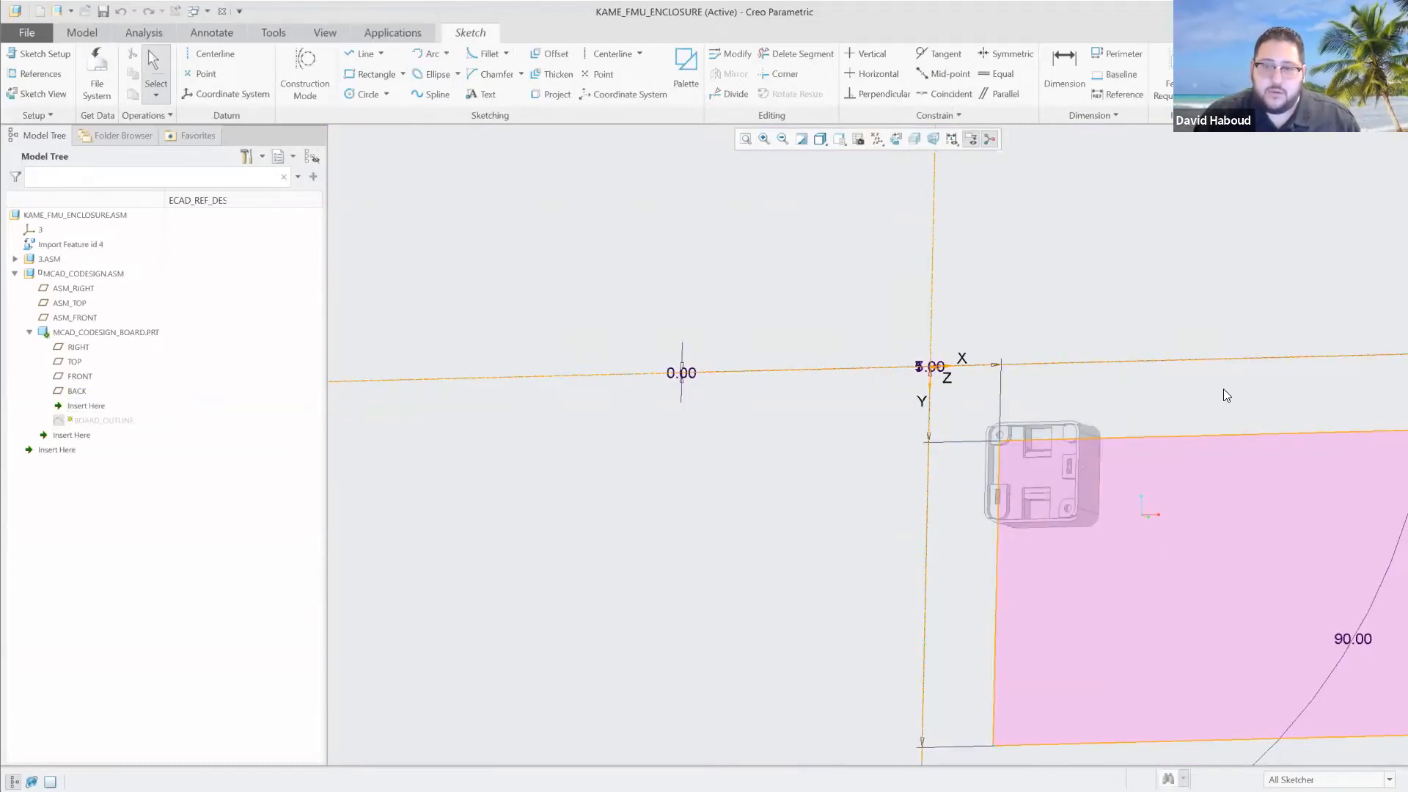
pyautogui.moveTo(1122, 385)
pyautogui.mouseDown(button='middle')
pyautogui.moveTo(1276, 420)
pyautogui.moveTo(1030, 365)
pyautogui.mouseUp(button='middle')
pyautogui.keyDown('shift'); pyautogui.moveTo(1235, 421); pyautogui.dragTo(1132, 410, button='middle'); pyautogui.keyUp('shift')
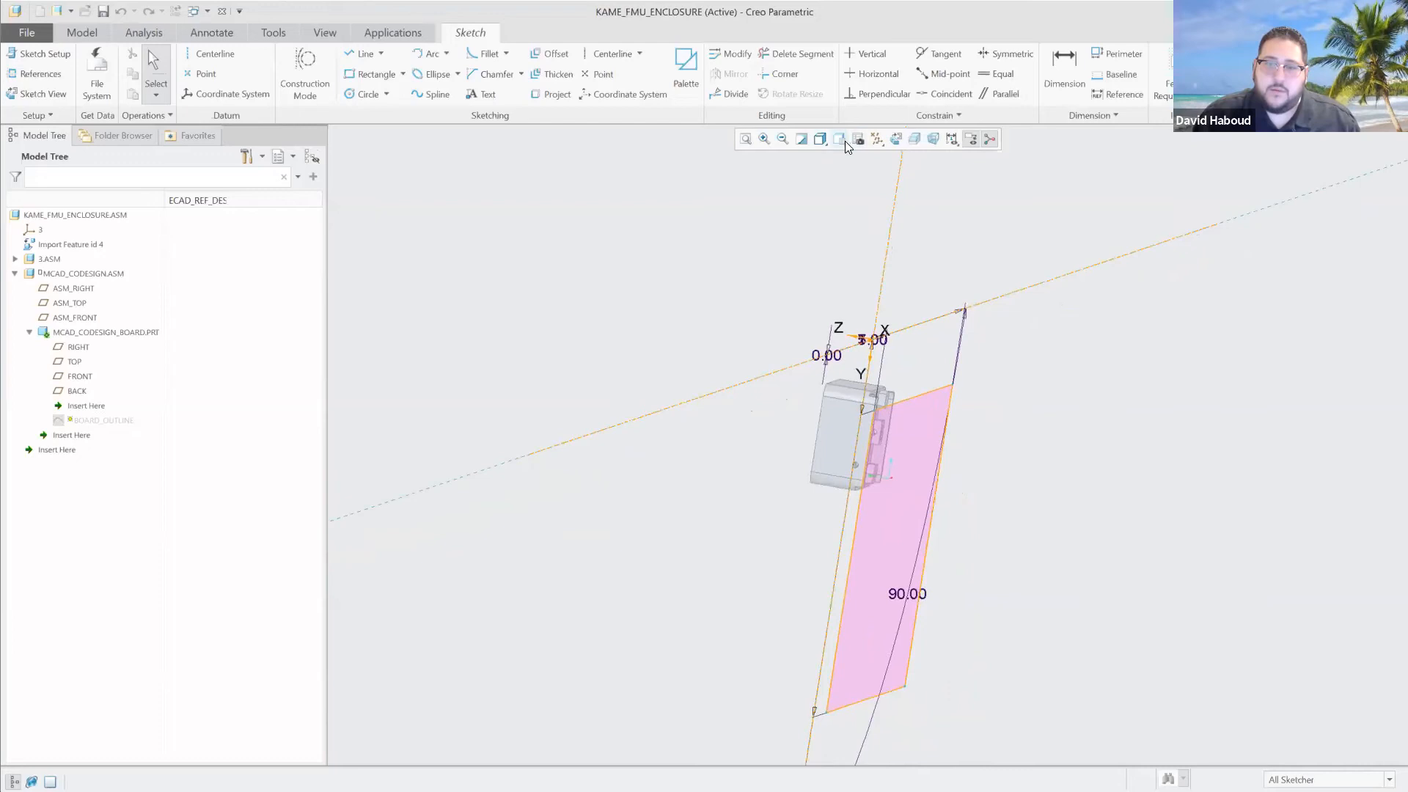
pyautogui.click(843, 140)
pyautogui.click(872, 182)
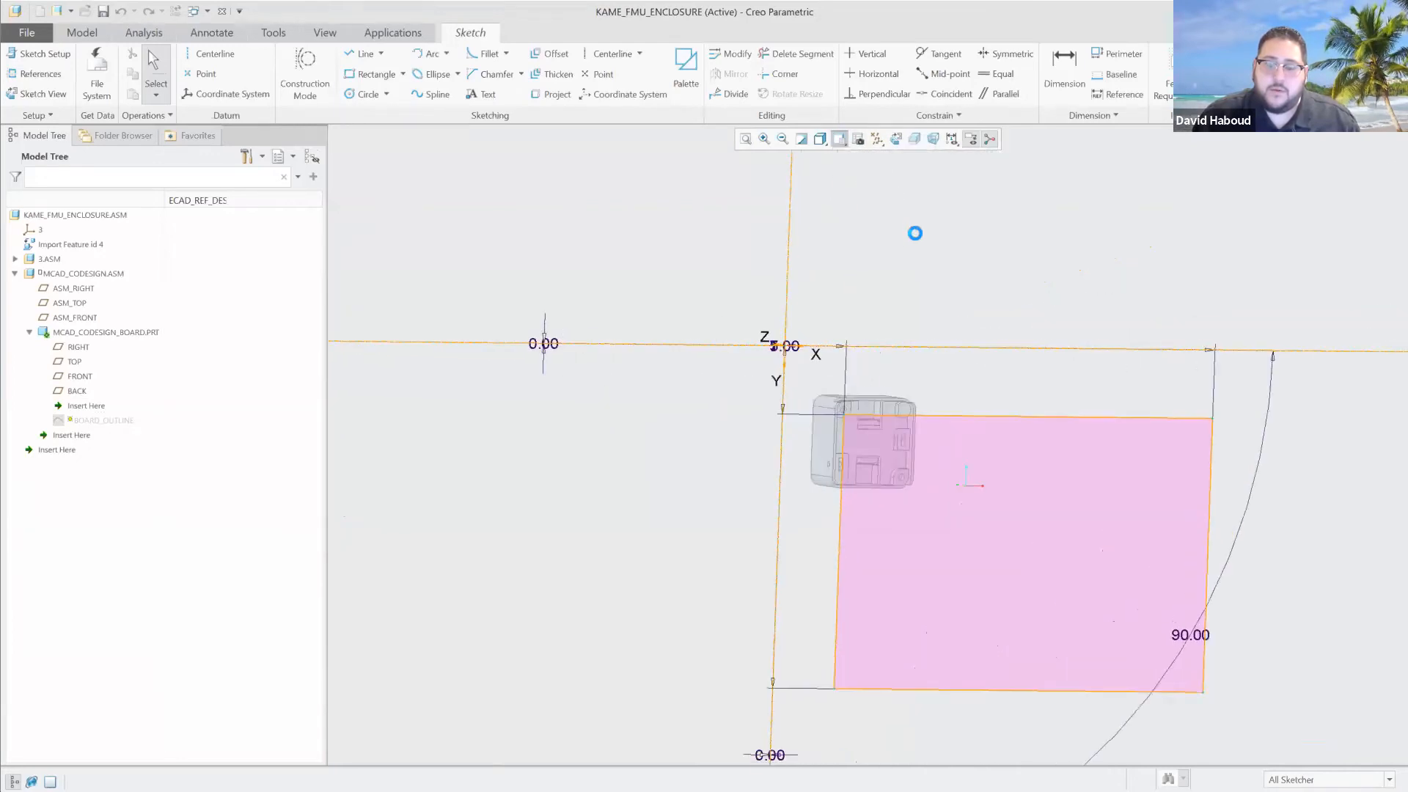
pyautogui.moveTo(784, 361); pyautogui.dragTo(788, 363)
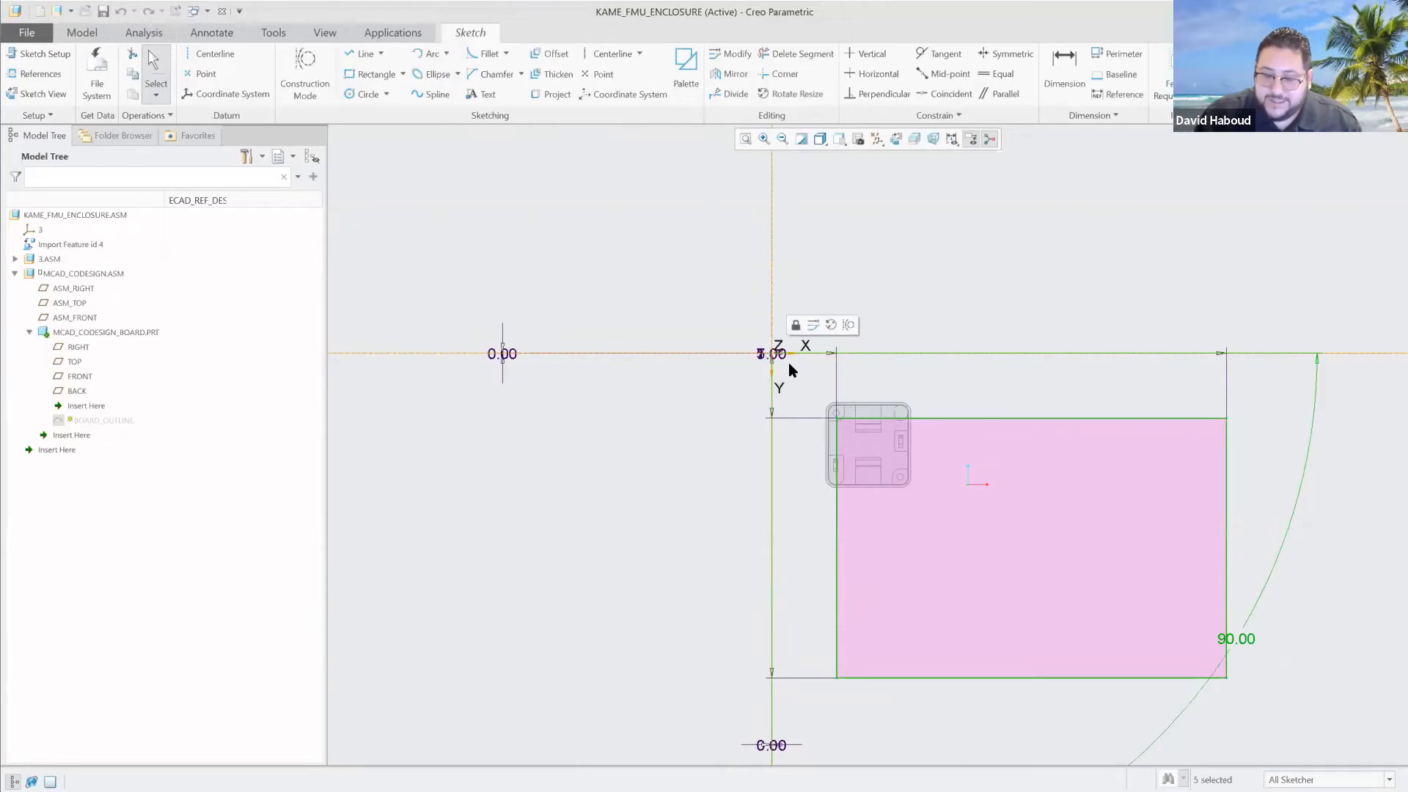
pyautogui.press('Delete')
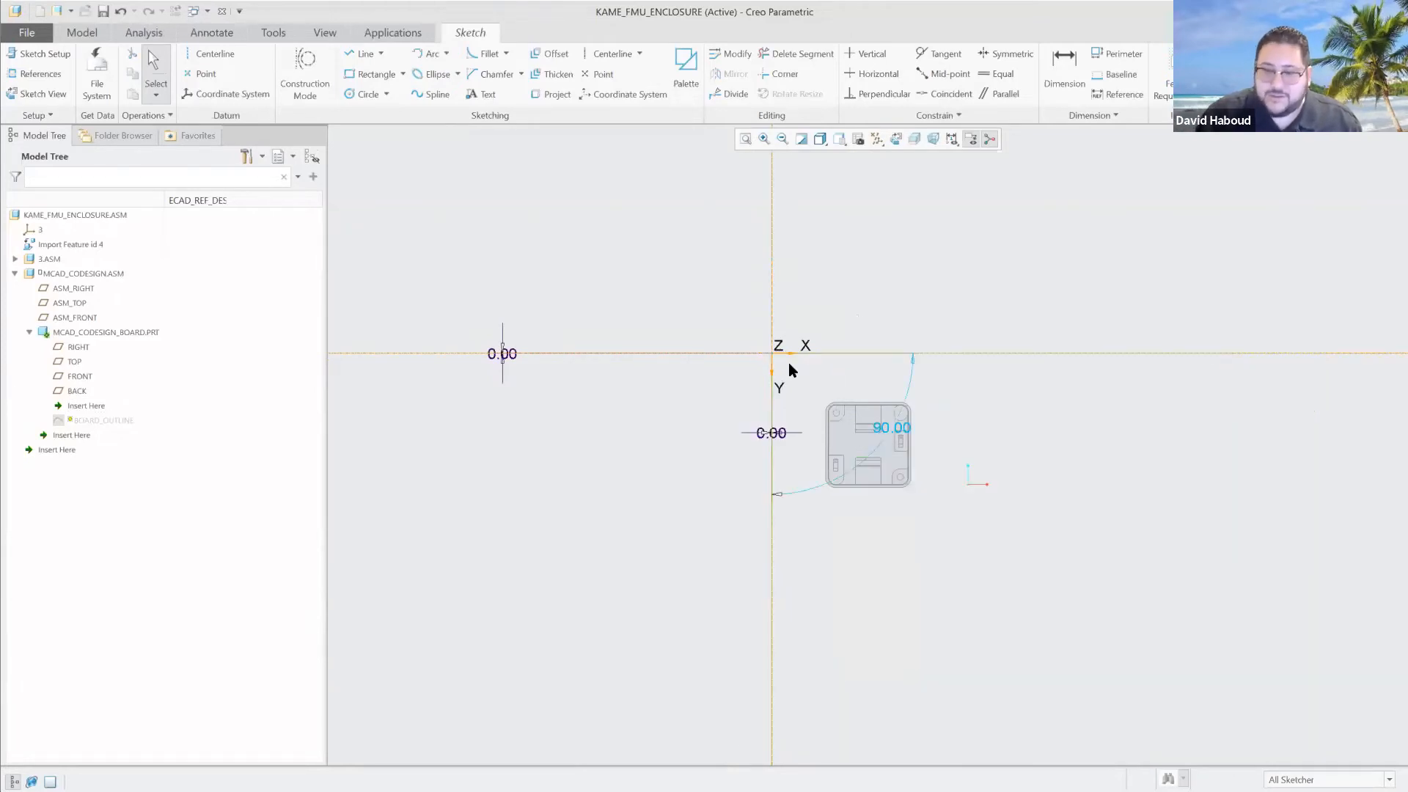
# Create the new board outline by offsetting the enclosure's inner wall loop by 0.01, and finish the sketch.
pyautogui.scroll(5, 898, 429)
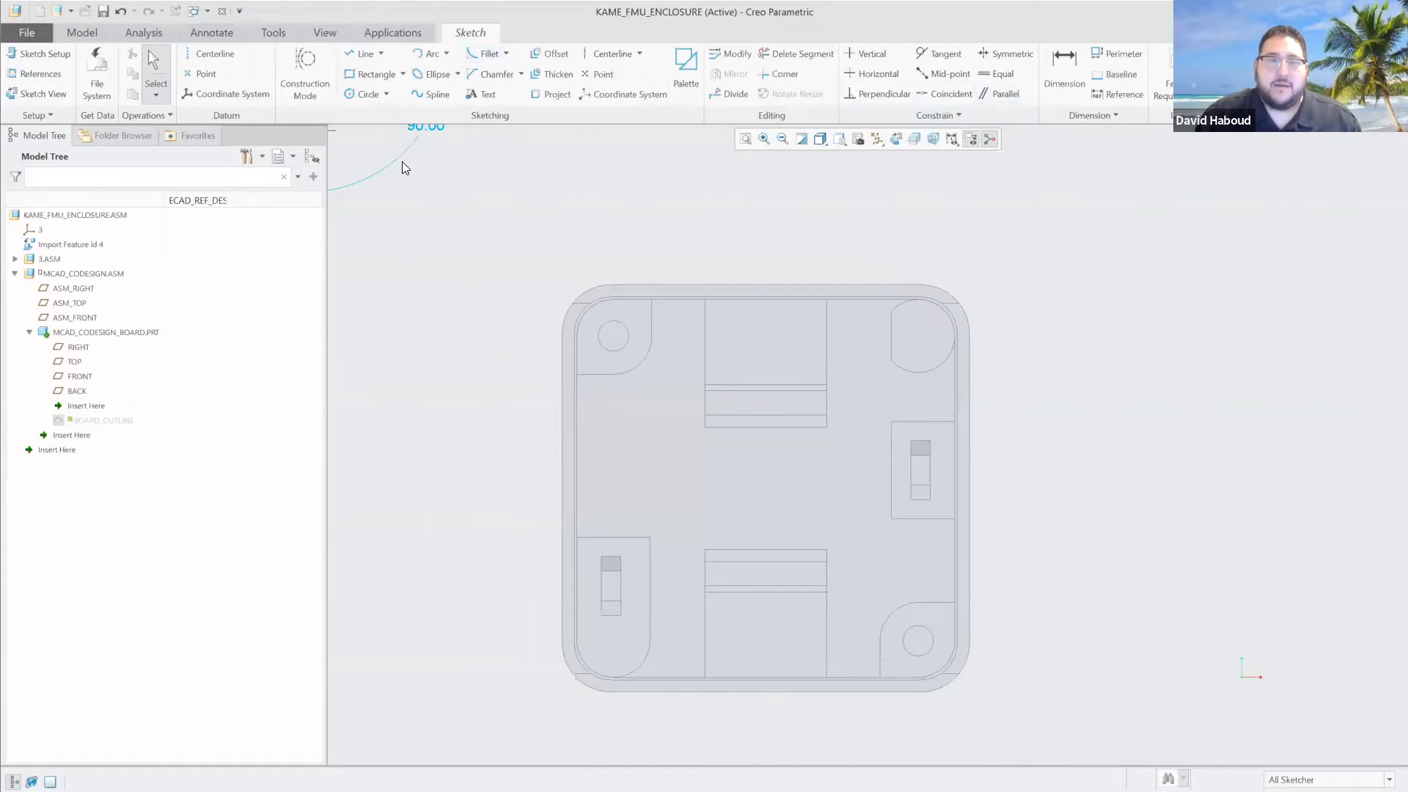
pyautogui.press('o')
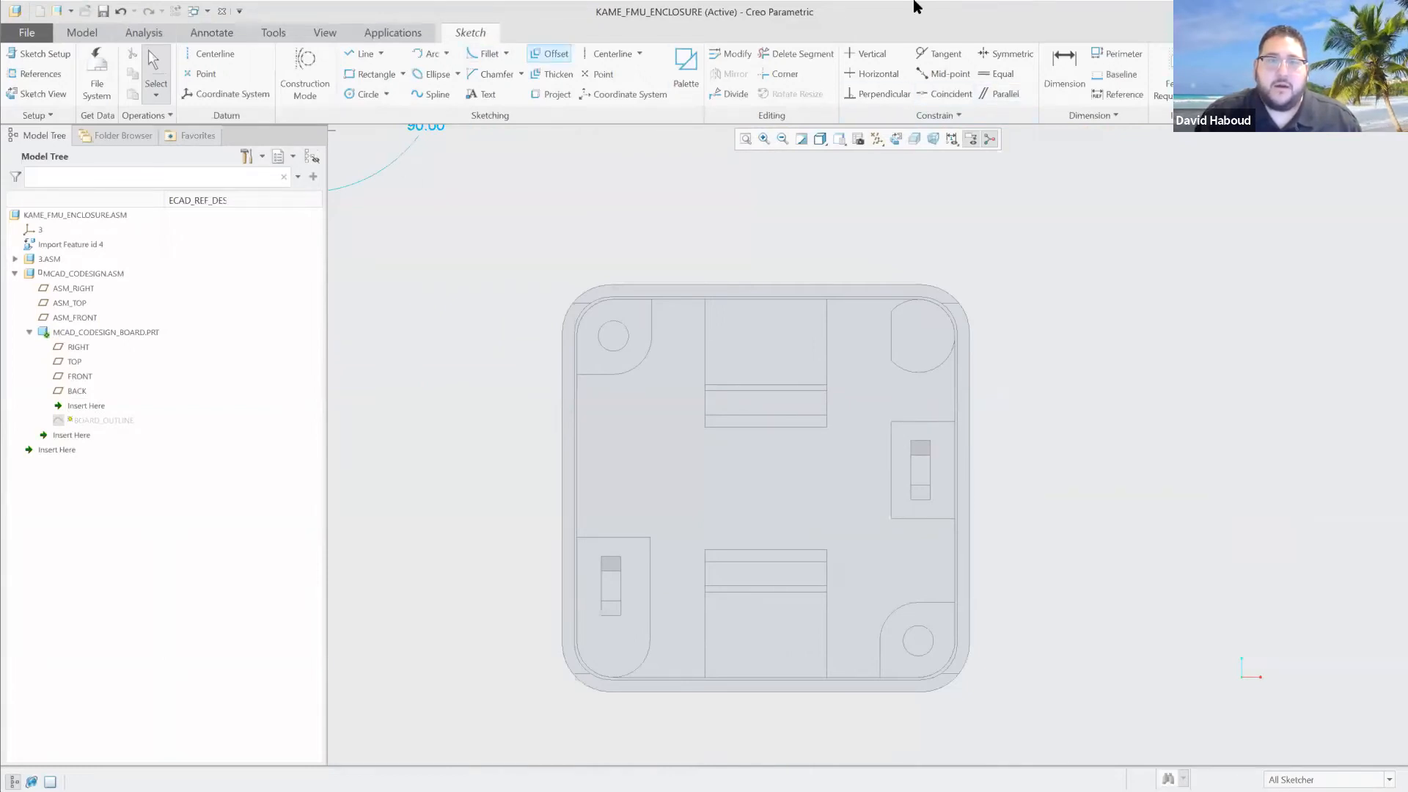
pyautogui.click(1206, 132)
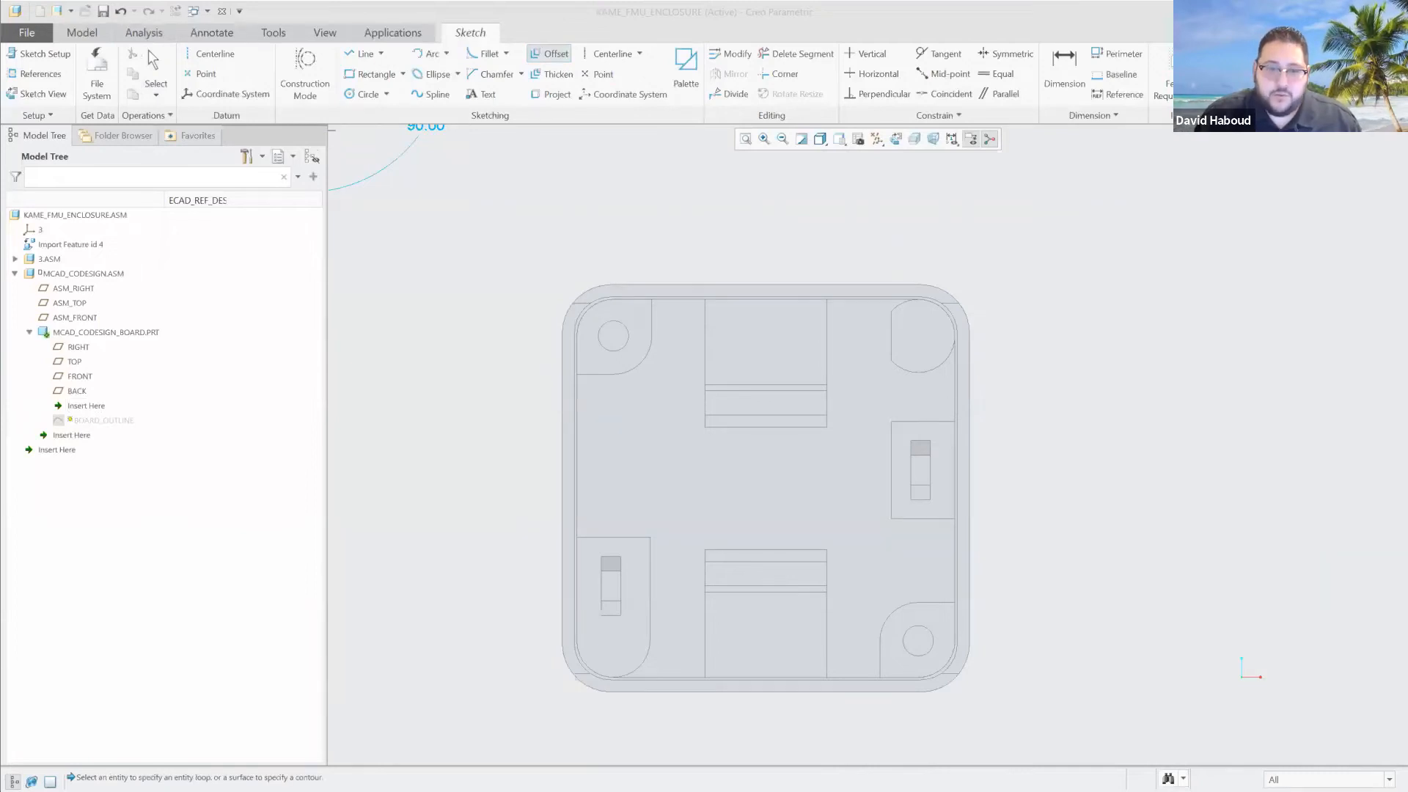
pyautogui.click(575, 375)
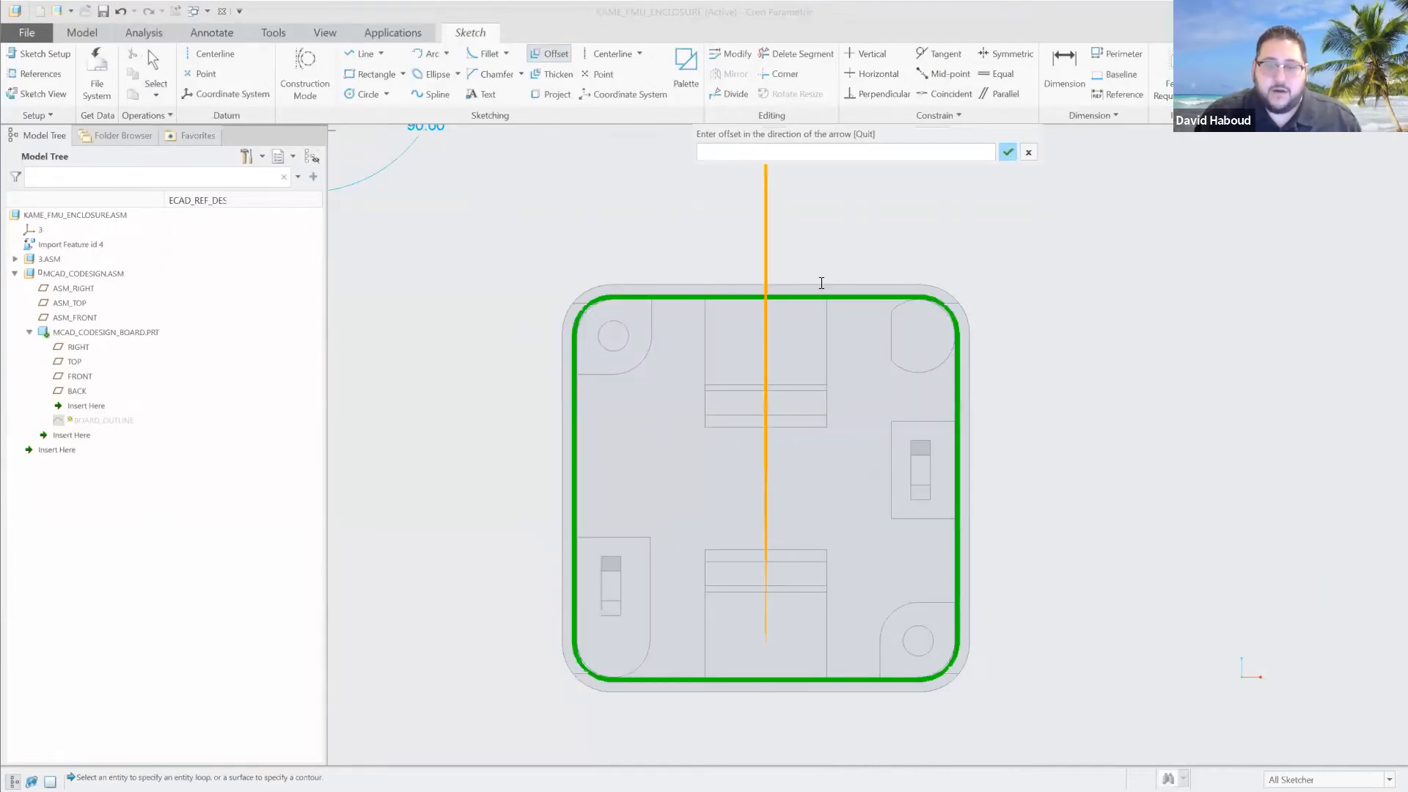
pyautogui.write('0.01')
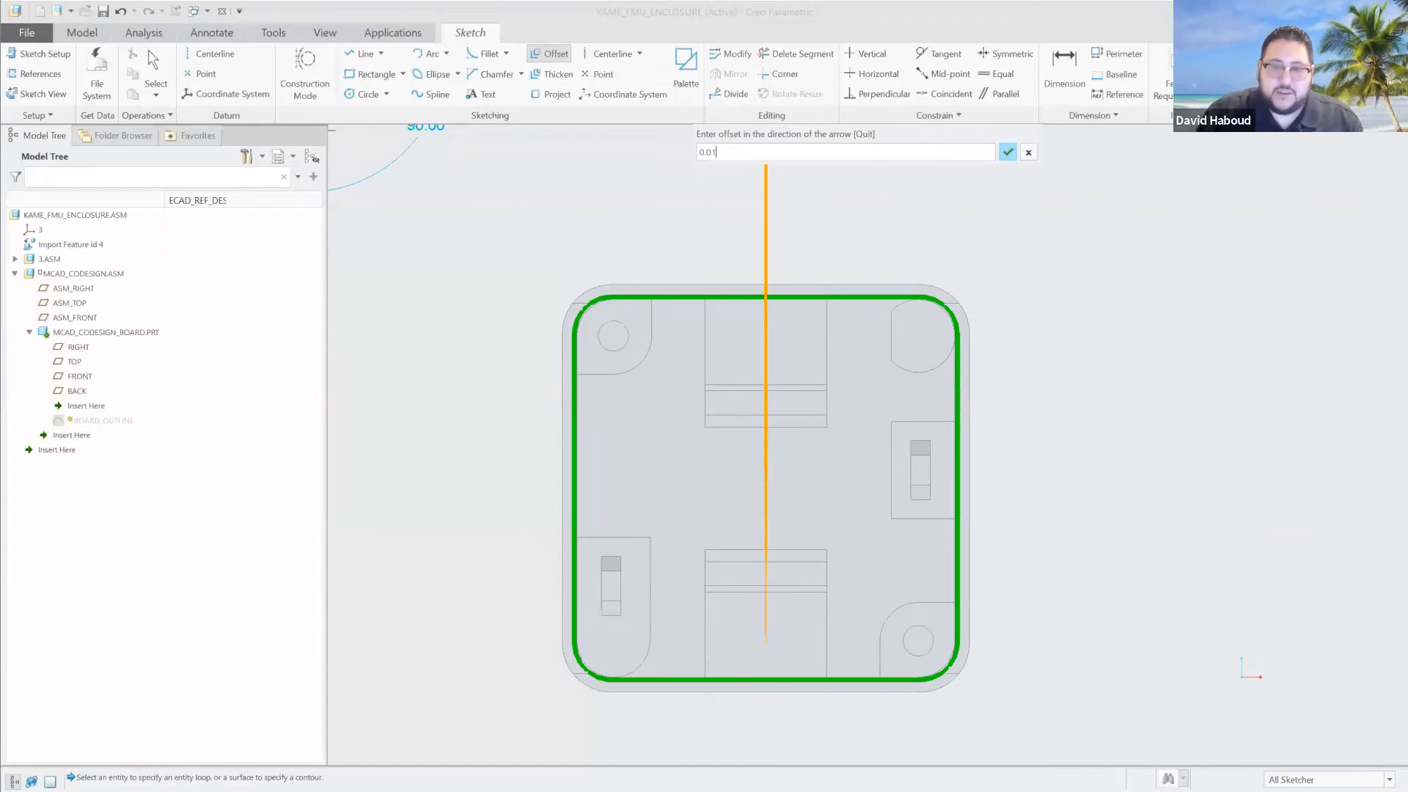
pyautogui.click(1007, 152)
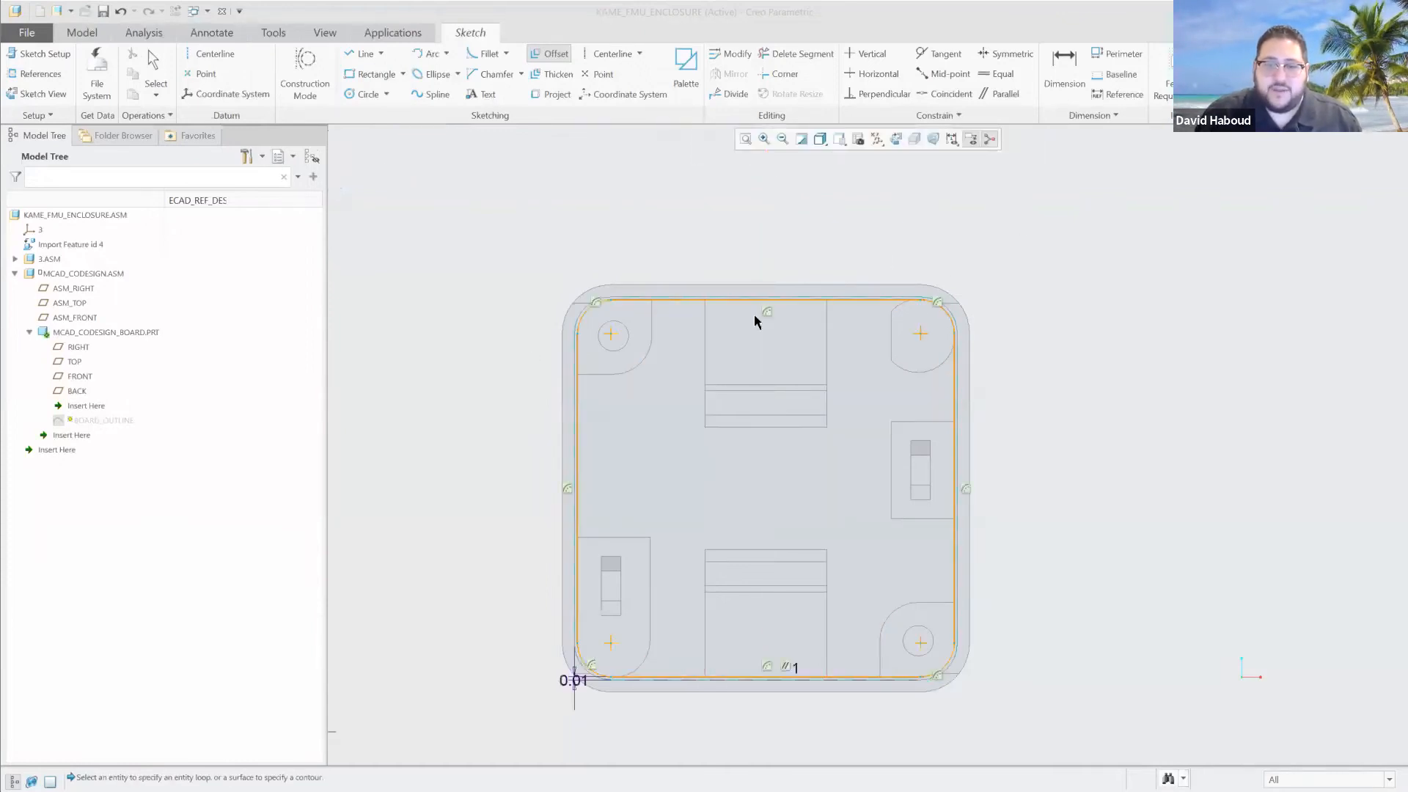
pyautogui.click(1343, 67)
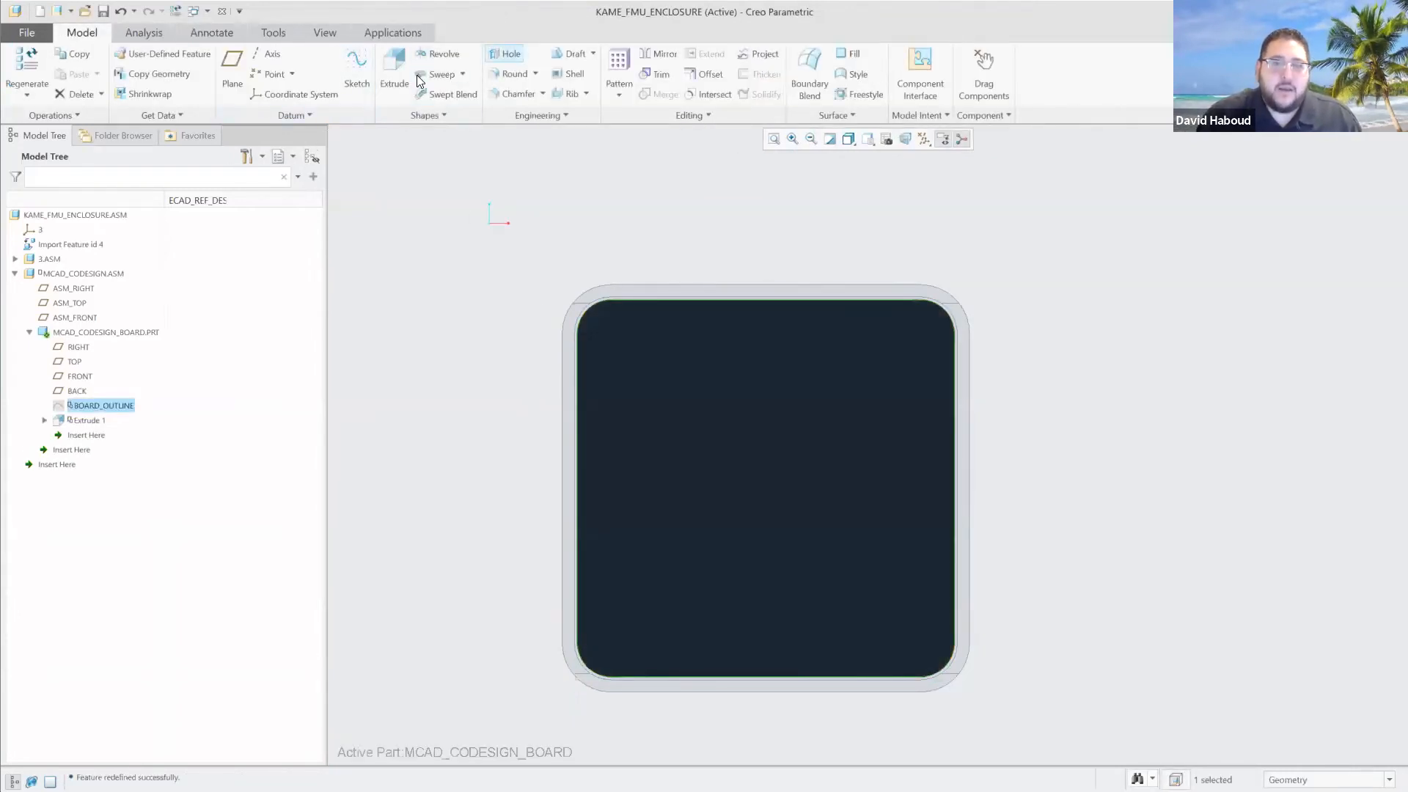
# Place a hole near the board's upper-left corner, referenced about 0.11 from the top edge and 0.14 from the left edge.
pyautogui.click(506, 54)
pyautogui.click(616, 334)
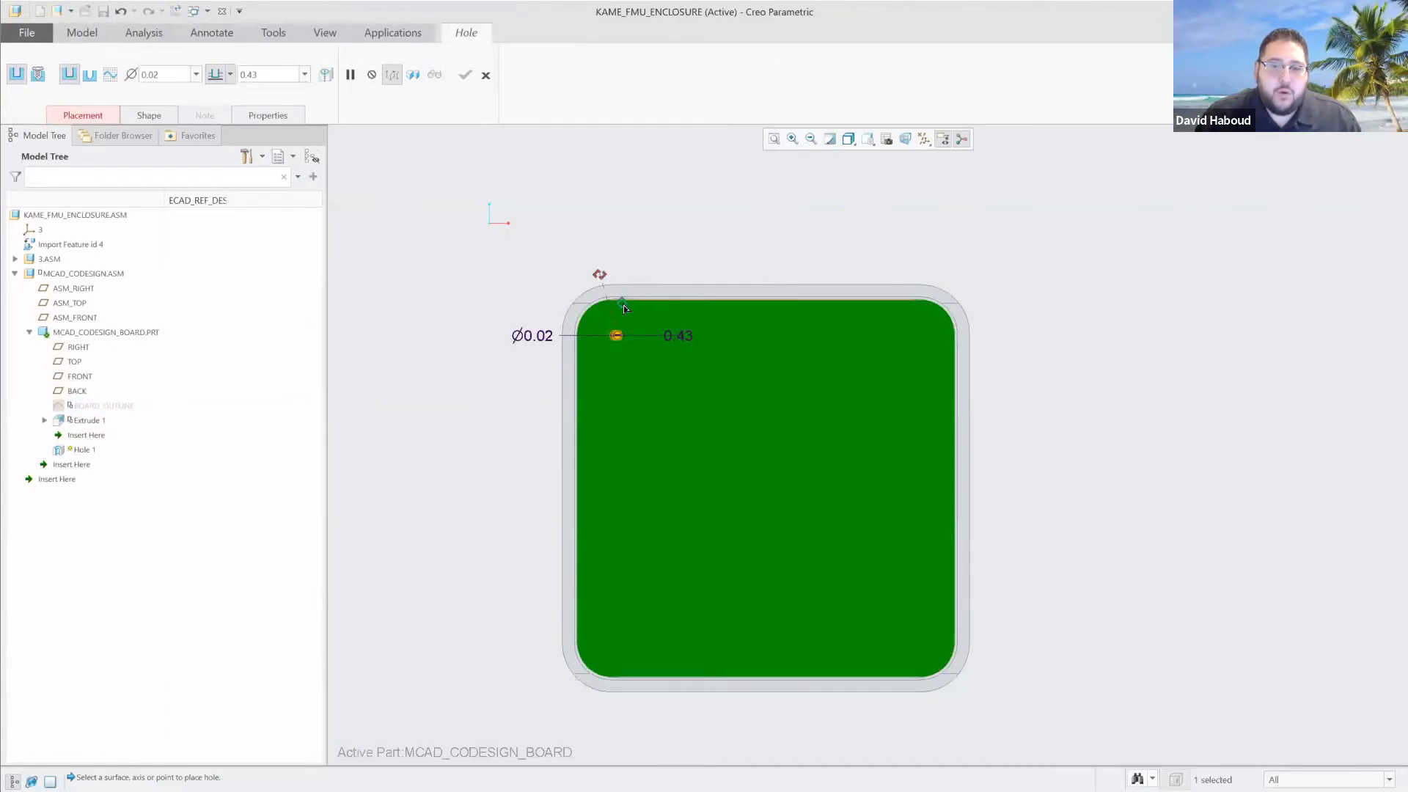
pyautogui.moveTo(624, 308); pyautogui.dragTo(578, 331)
# Set the hole's offsets from the board's left and top edges to 0.12 each.
pyautogui.scroll(-5, 587, 327)
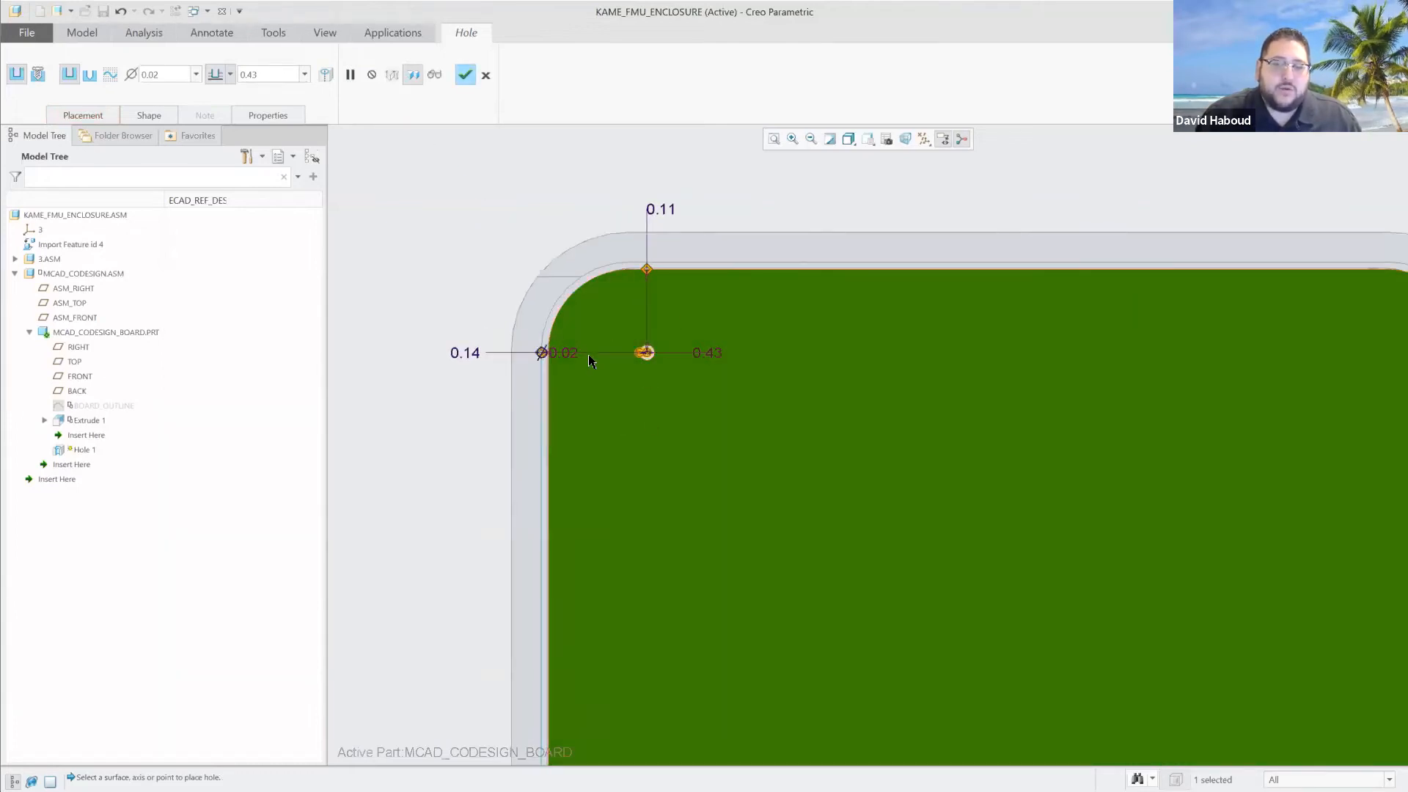
pyautogui.scroll(-3, 588, 354)
pyautogui.scroll(-3, 531, 350)
pyautogui.moveTo(496, 346); pyautogui.dragTo(514, 345)
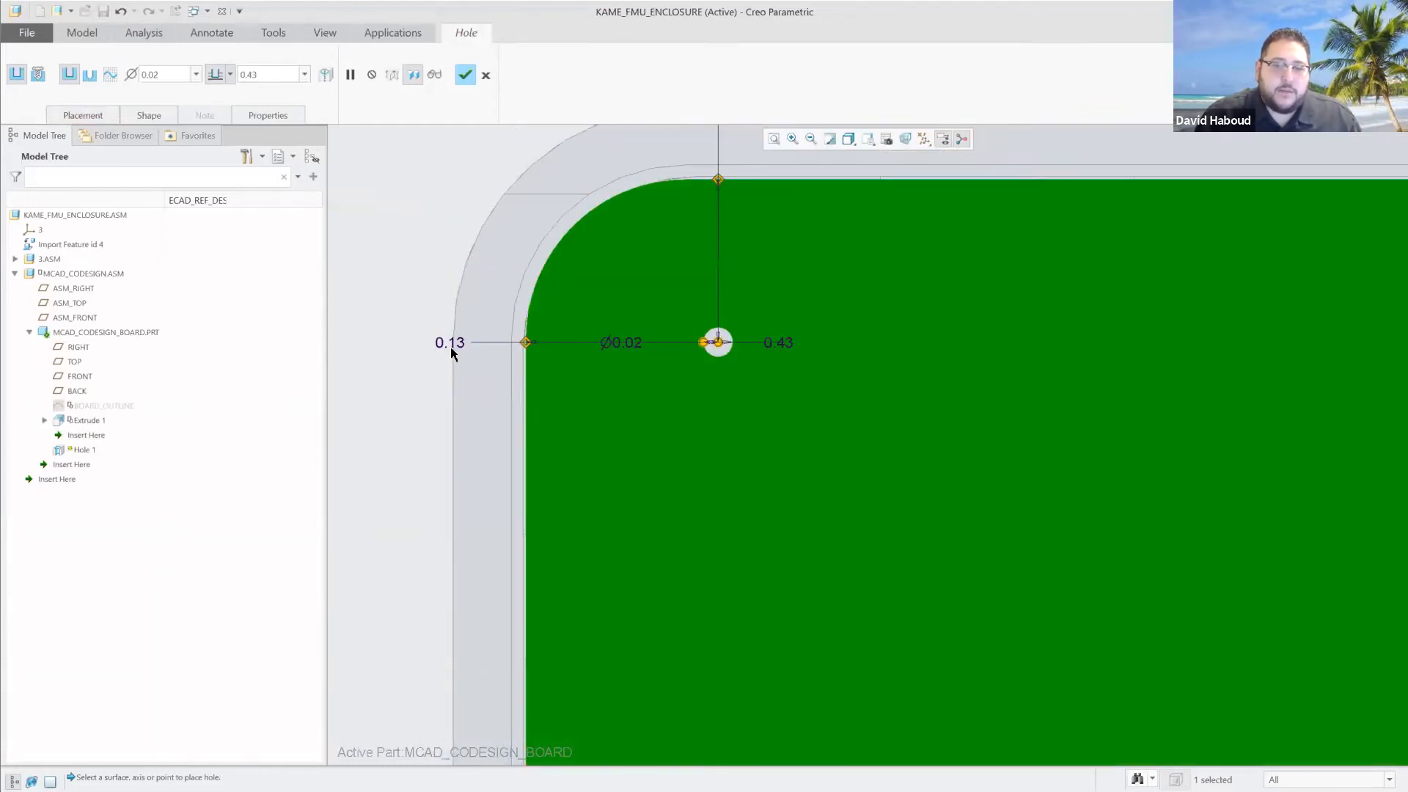
pyautogui.doubleClick(455, 343)
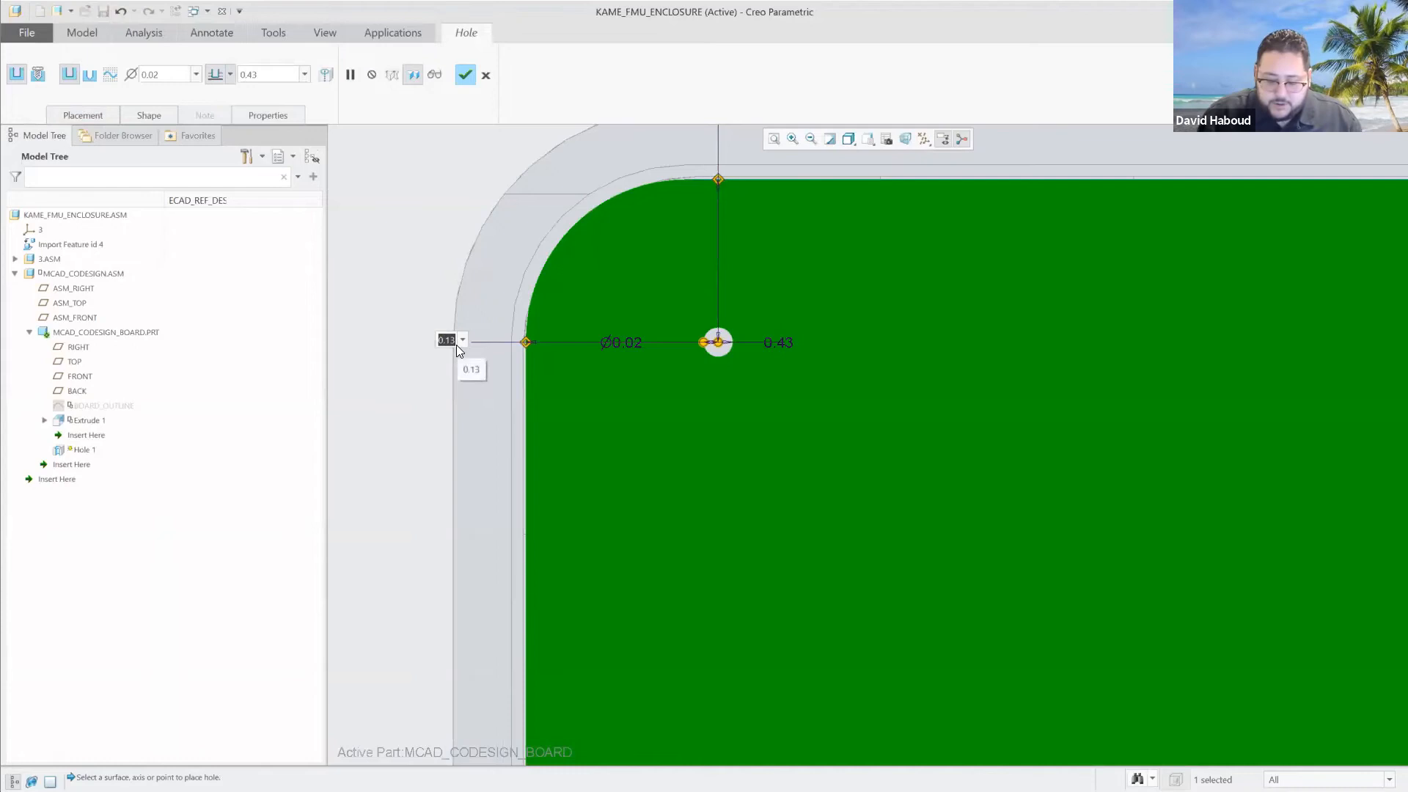
pyautogui.write('.12')
pyautogui.press('Return')
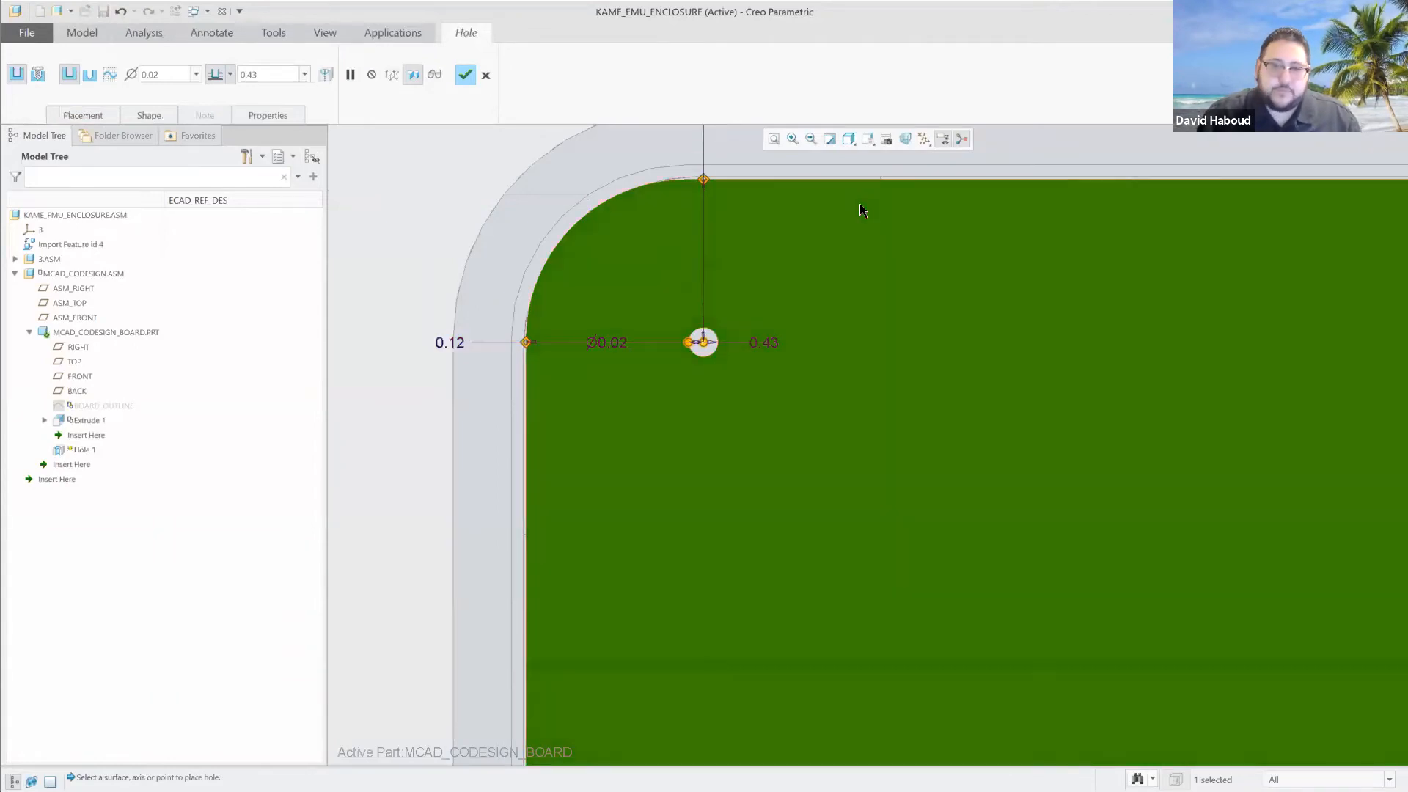
pyautogui.scroll(4, 821, 191)
pyautogui.scroll(-4, 791, 162)
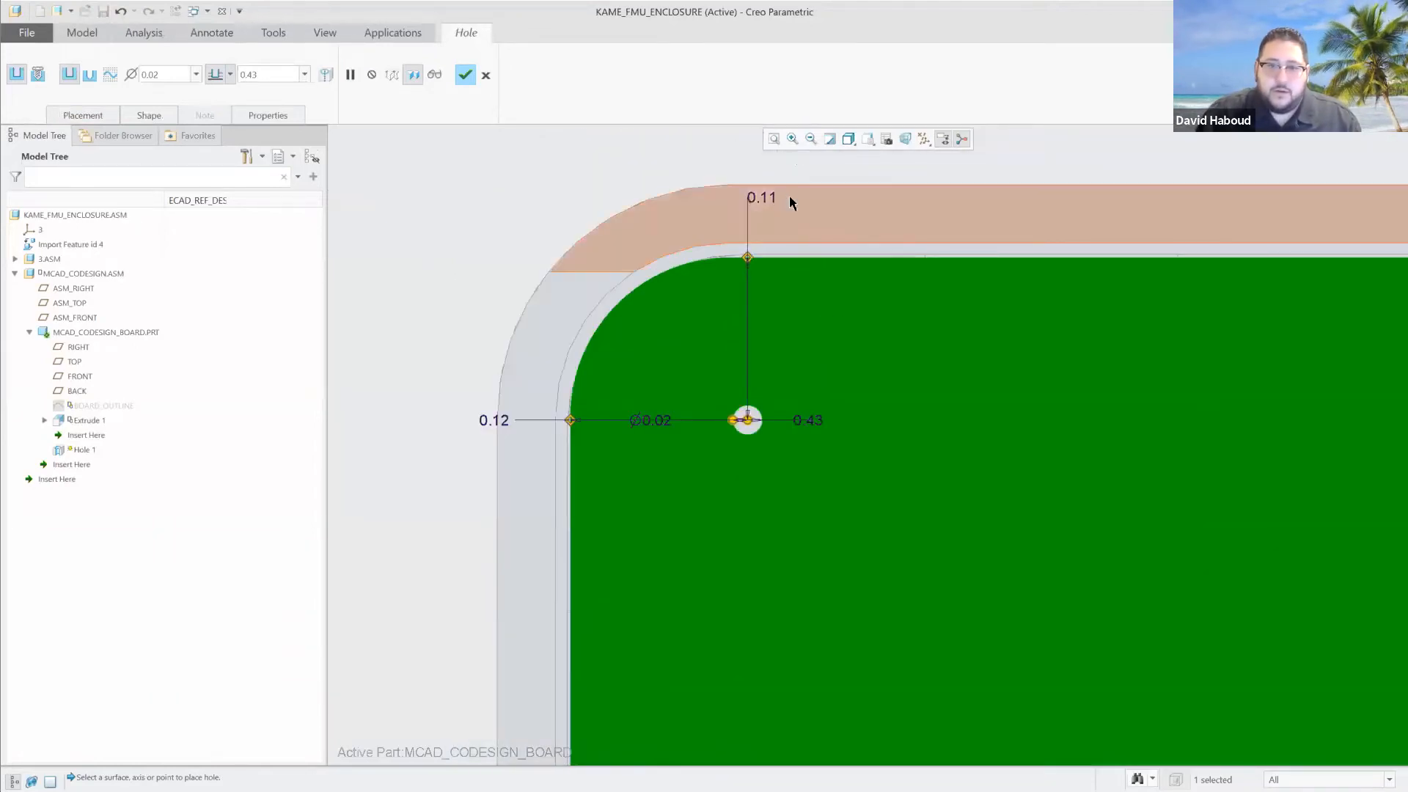
pyautogui.doubleClick(765, 196)
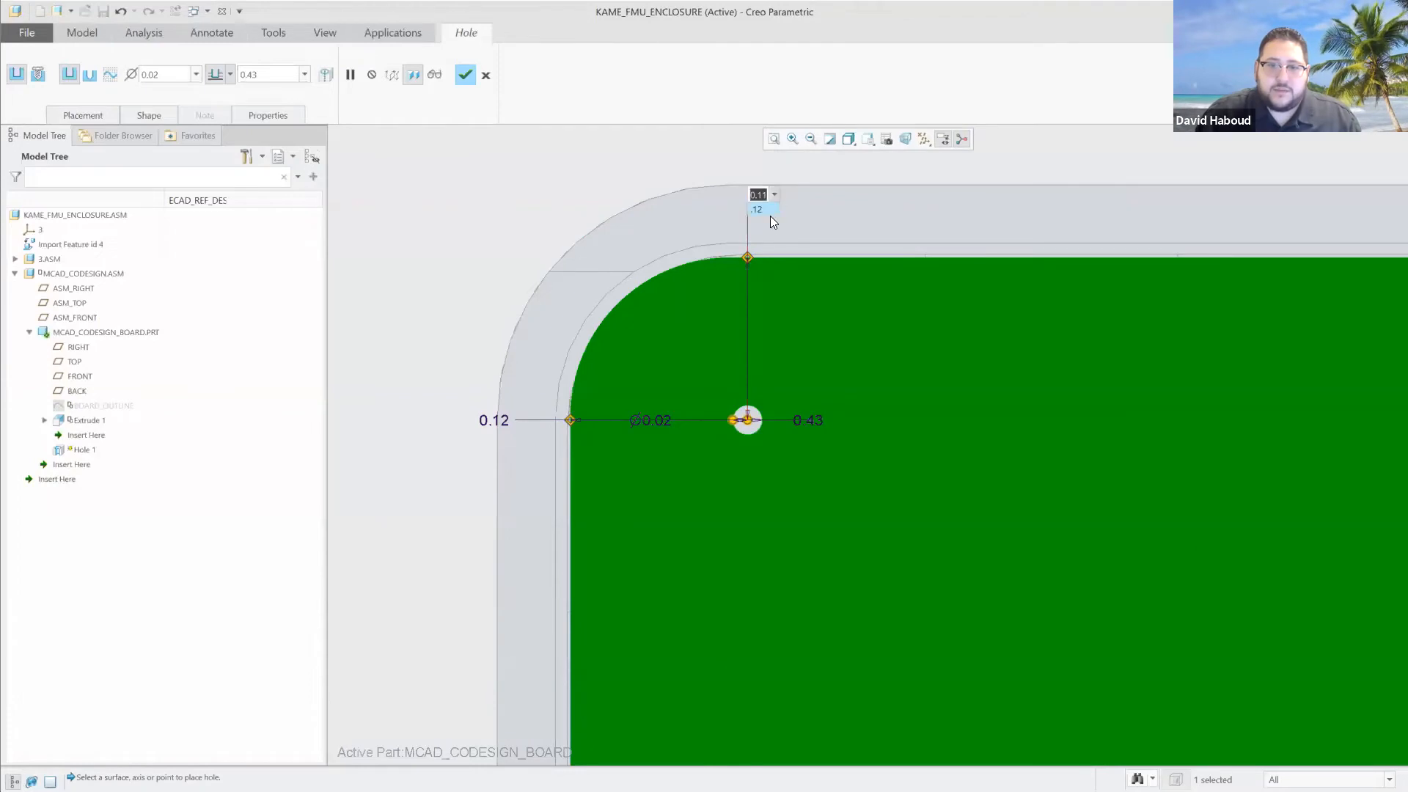
pyautogui.click(764, 209)
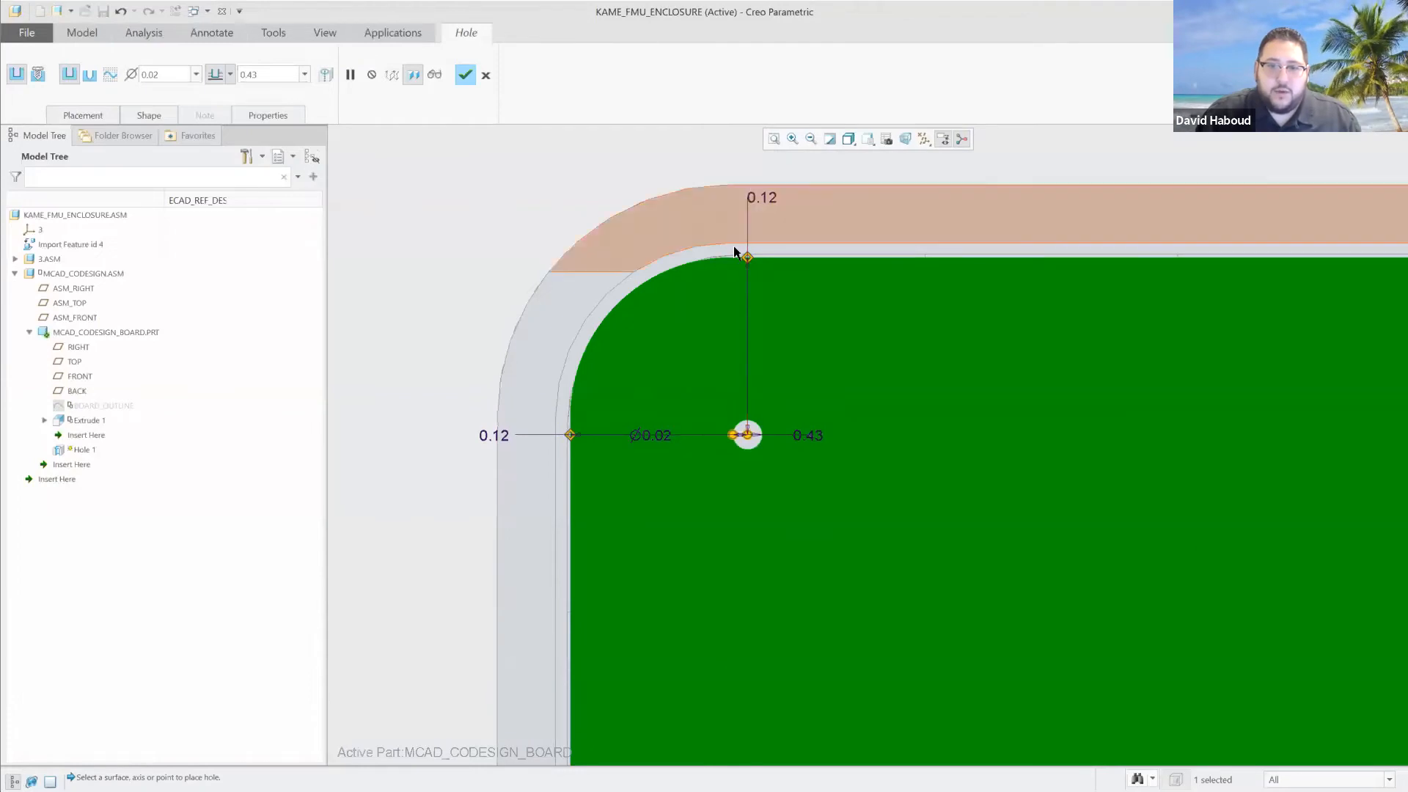
# Give the corner hole a 0.10 diameter, drill it up to the next surface and accept the feature.
pyautogui.doubleClick(164, 74)
pyautogui.write('0.1')
pyautogui.press('Tab')
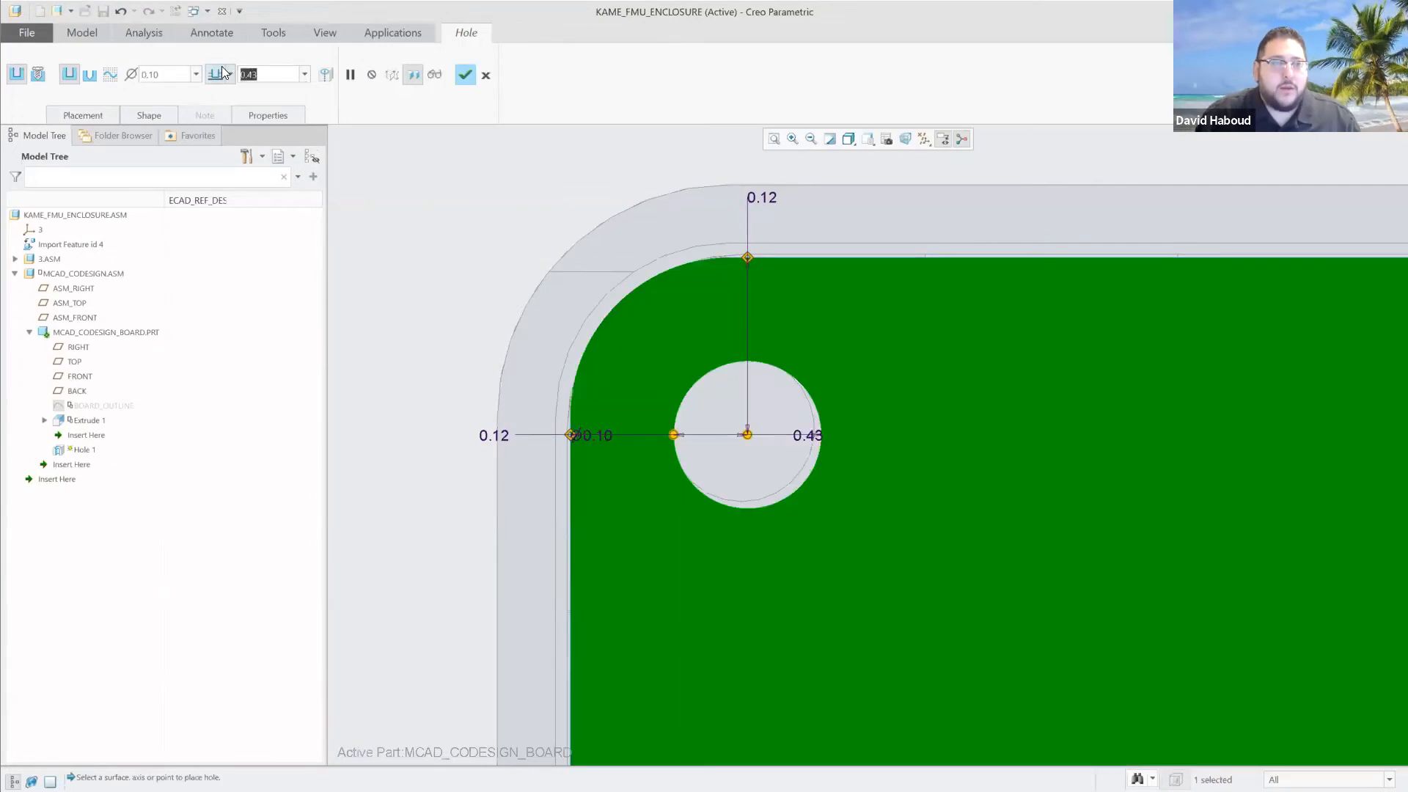
pyautogui.click(229, 74)
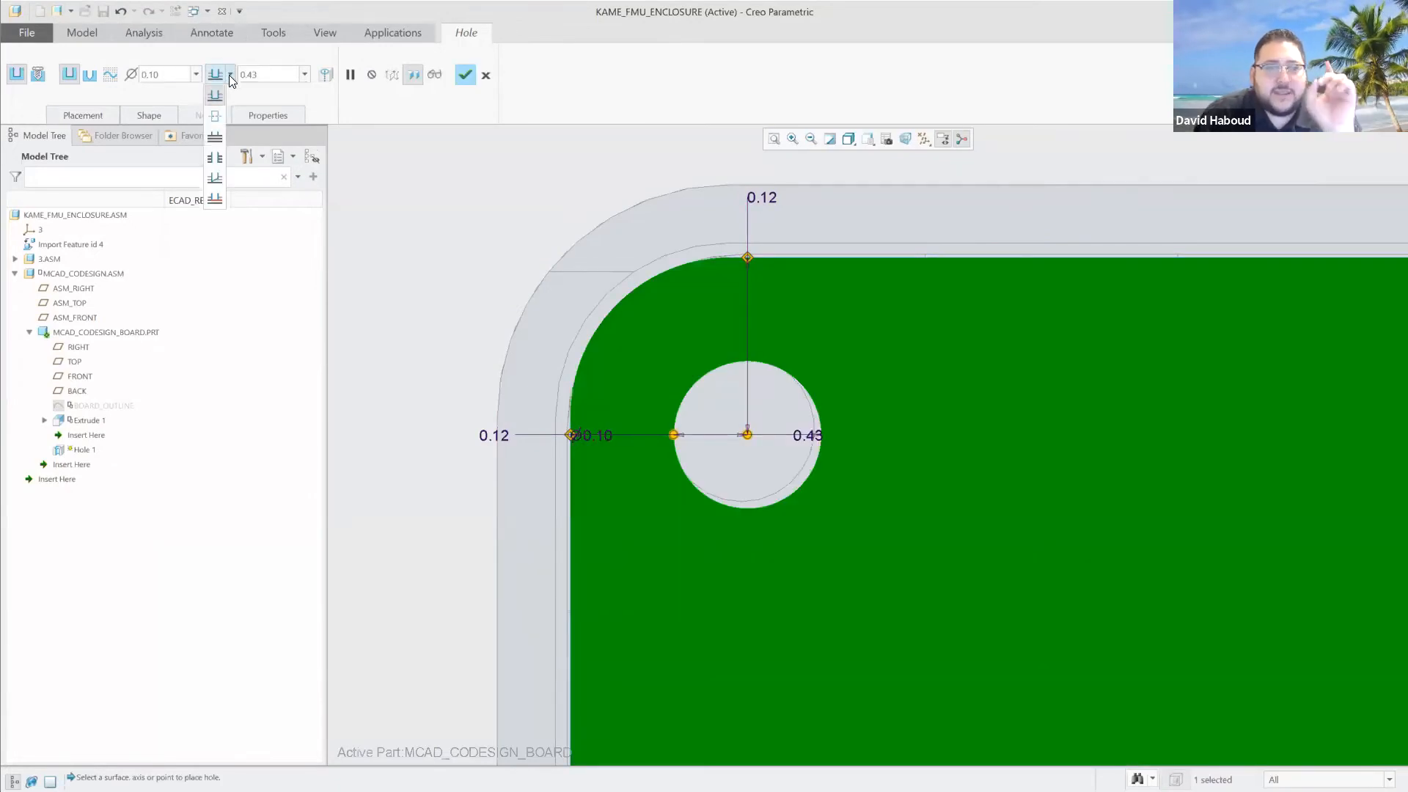
pyautogui.click(215, 139)
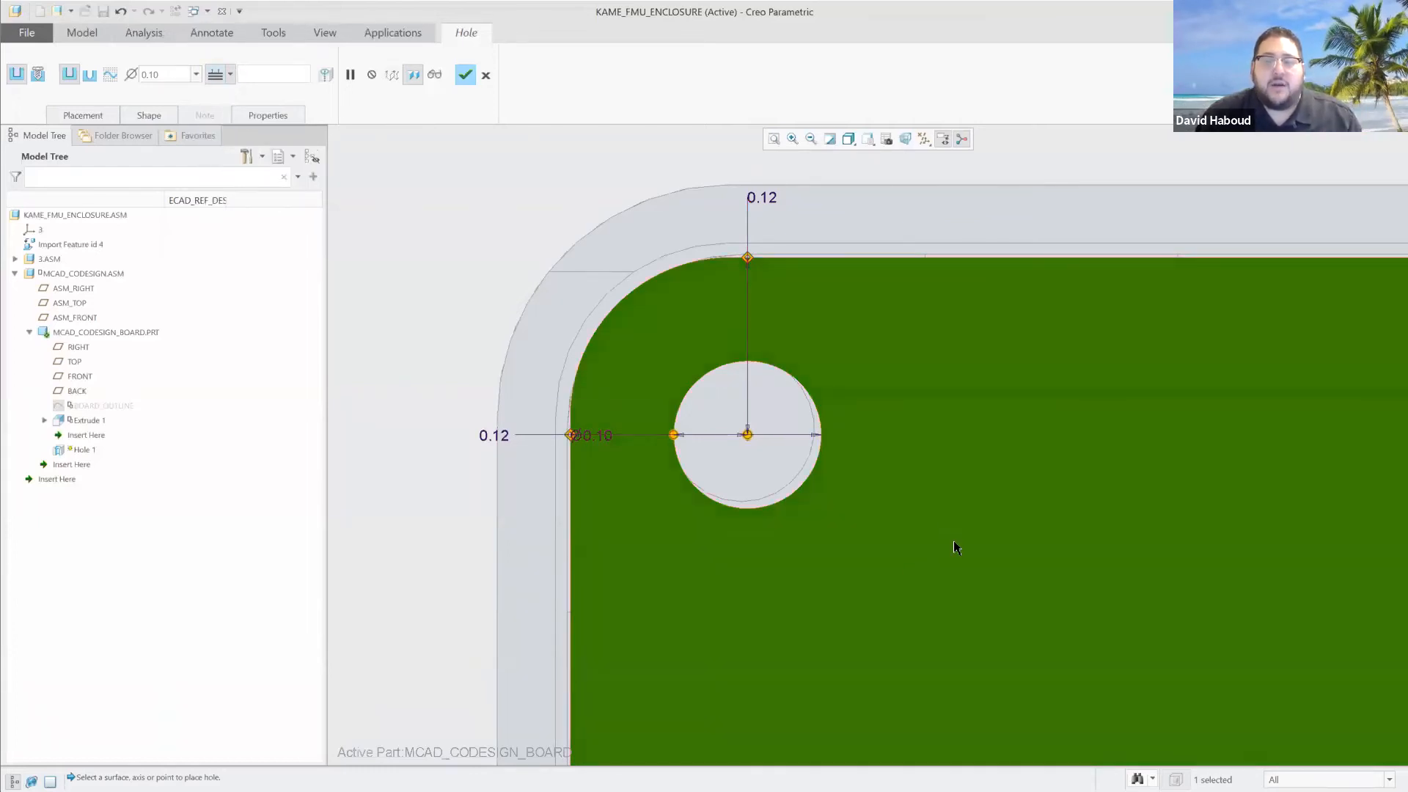
pyautogui.click(465, 74)
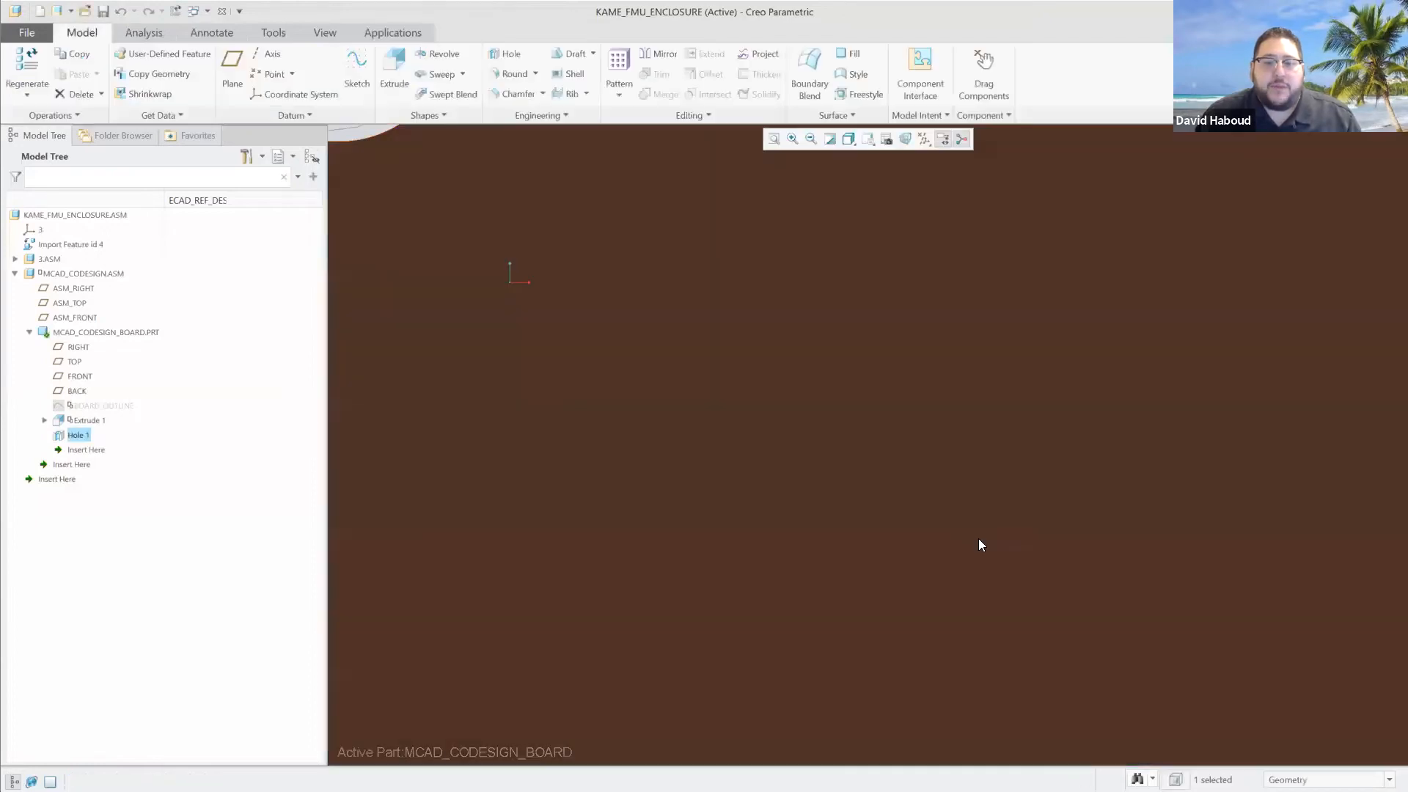
# Place a second hole near the board's lower-right corner, referenced about 0.12 from both the bottom and right edges.
pyautogui.scroll(4, 937, 489)
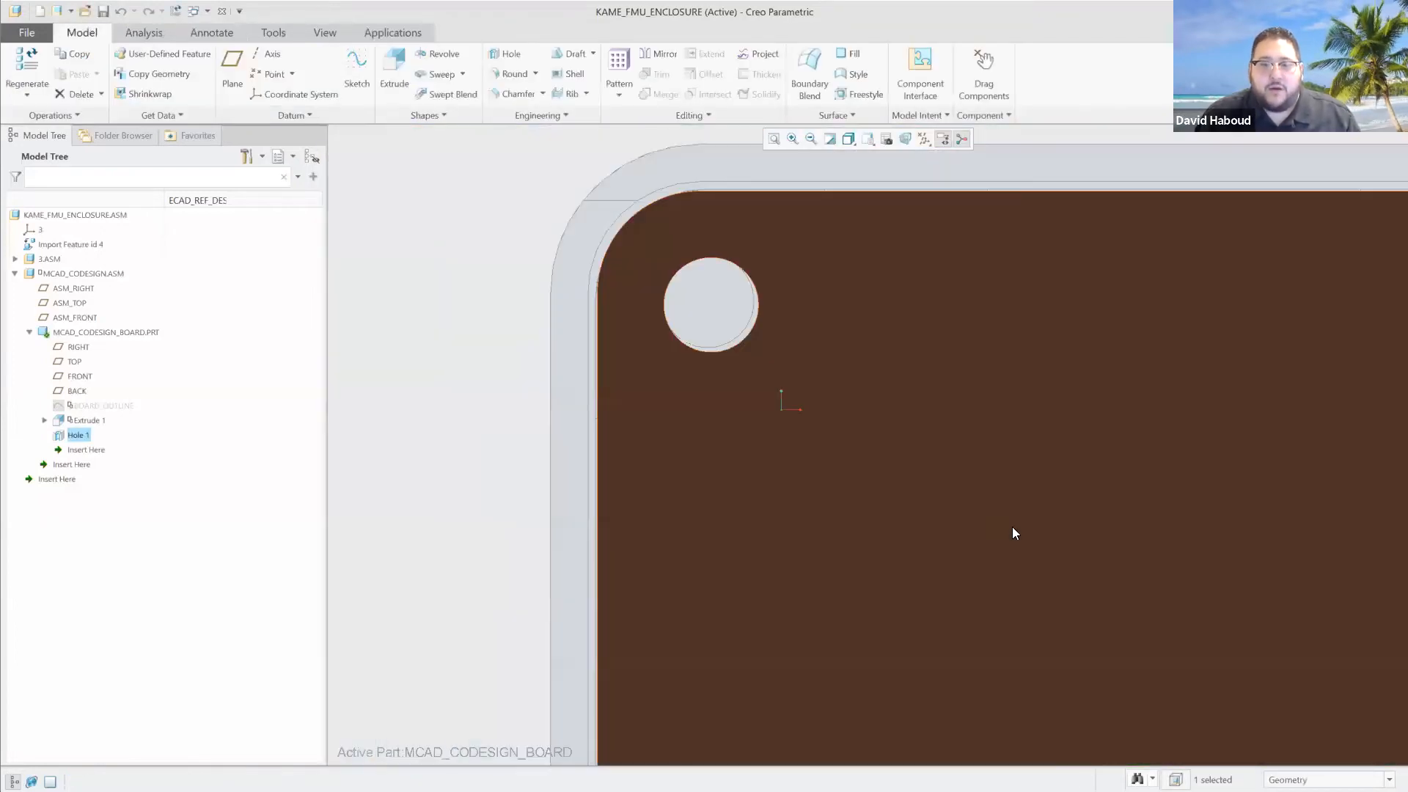
pyautogui.scroll(2, 1027, 541)
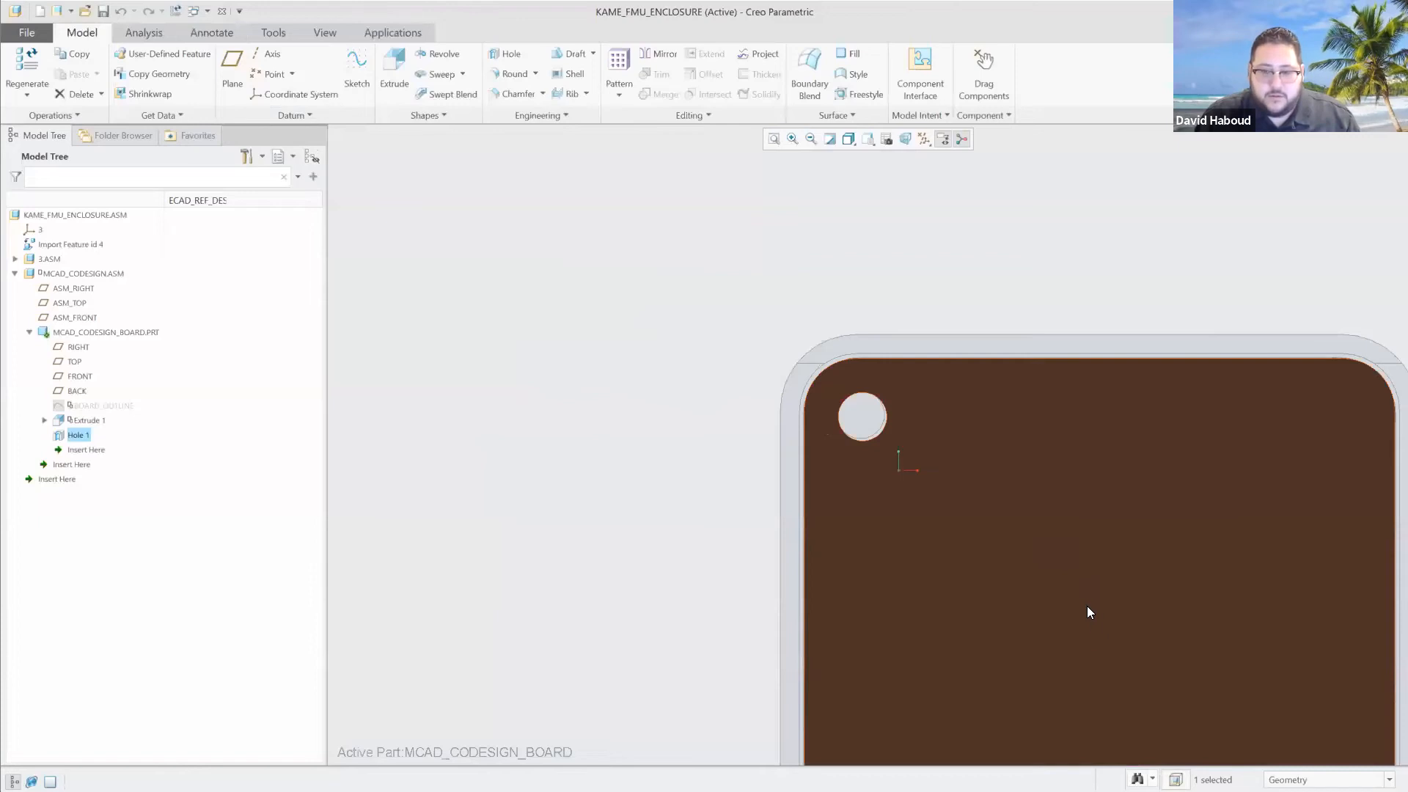
pyautogui.click(711, 508)
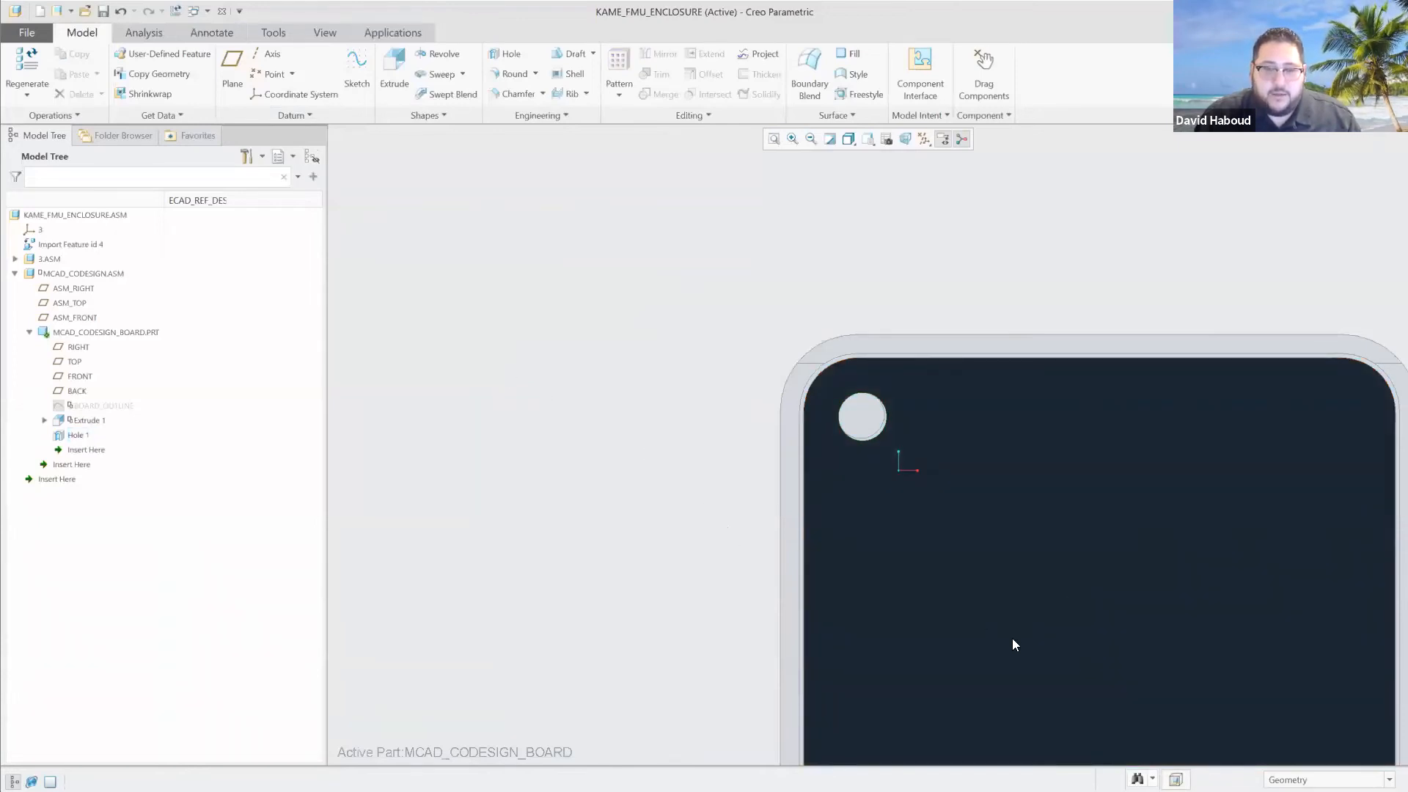
pyautogui.keyDown('shift'); pyautogui.moveTo(1156, 629); pyautogui.dragTo(800, 369, button='middle'); pyautogui.keyUp('shift')
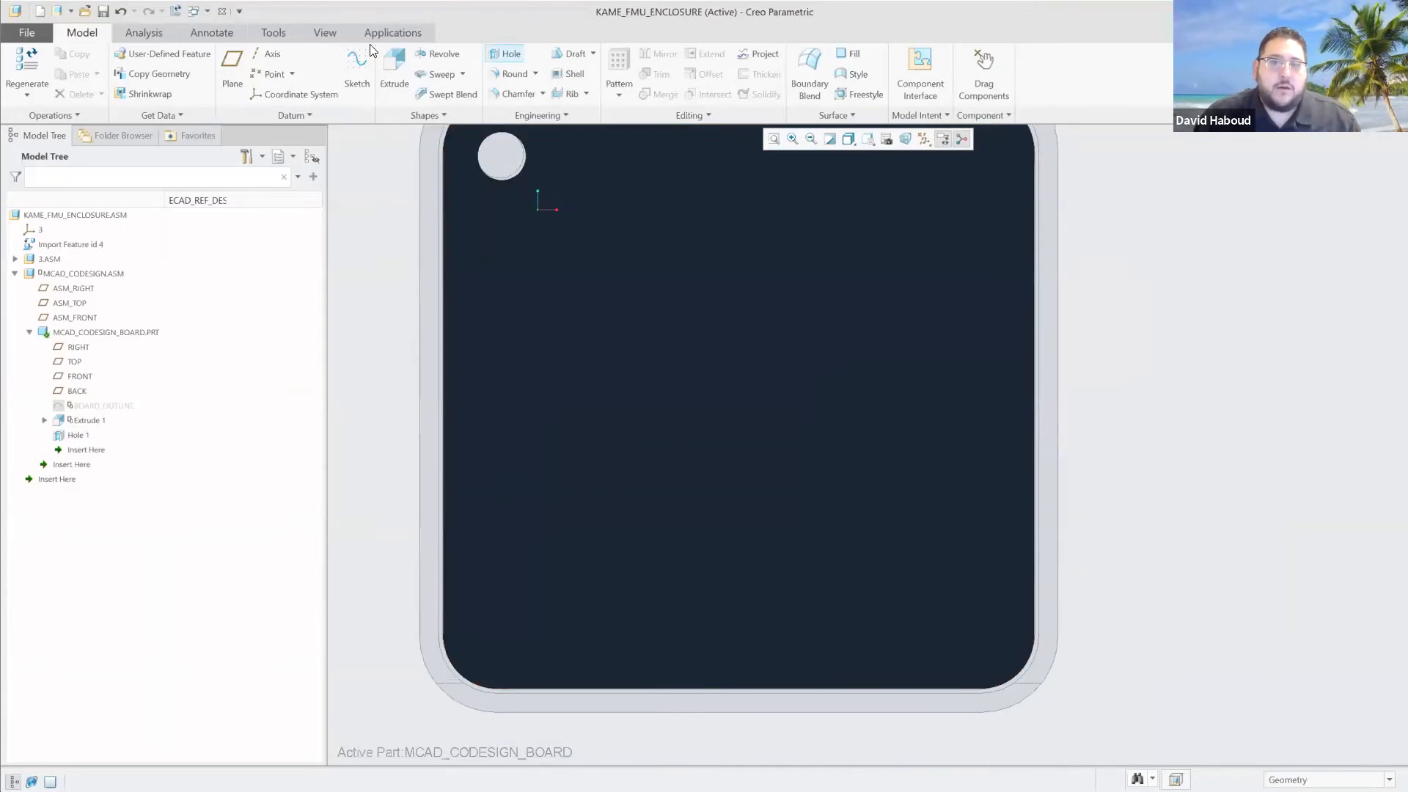
pyautogui.click(506, 53)
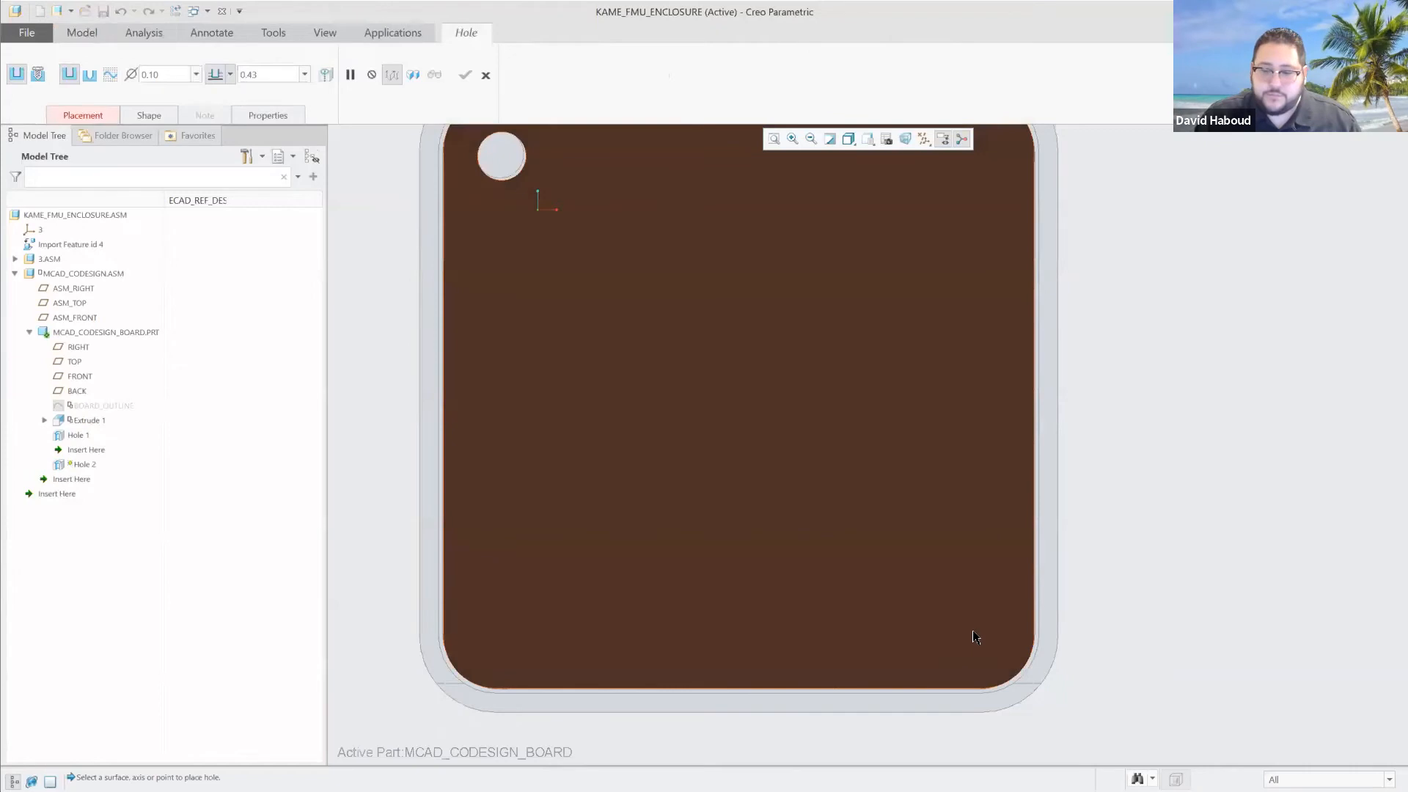
pyautogui.click(973, 632)
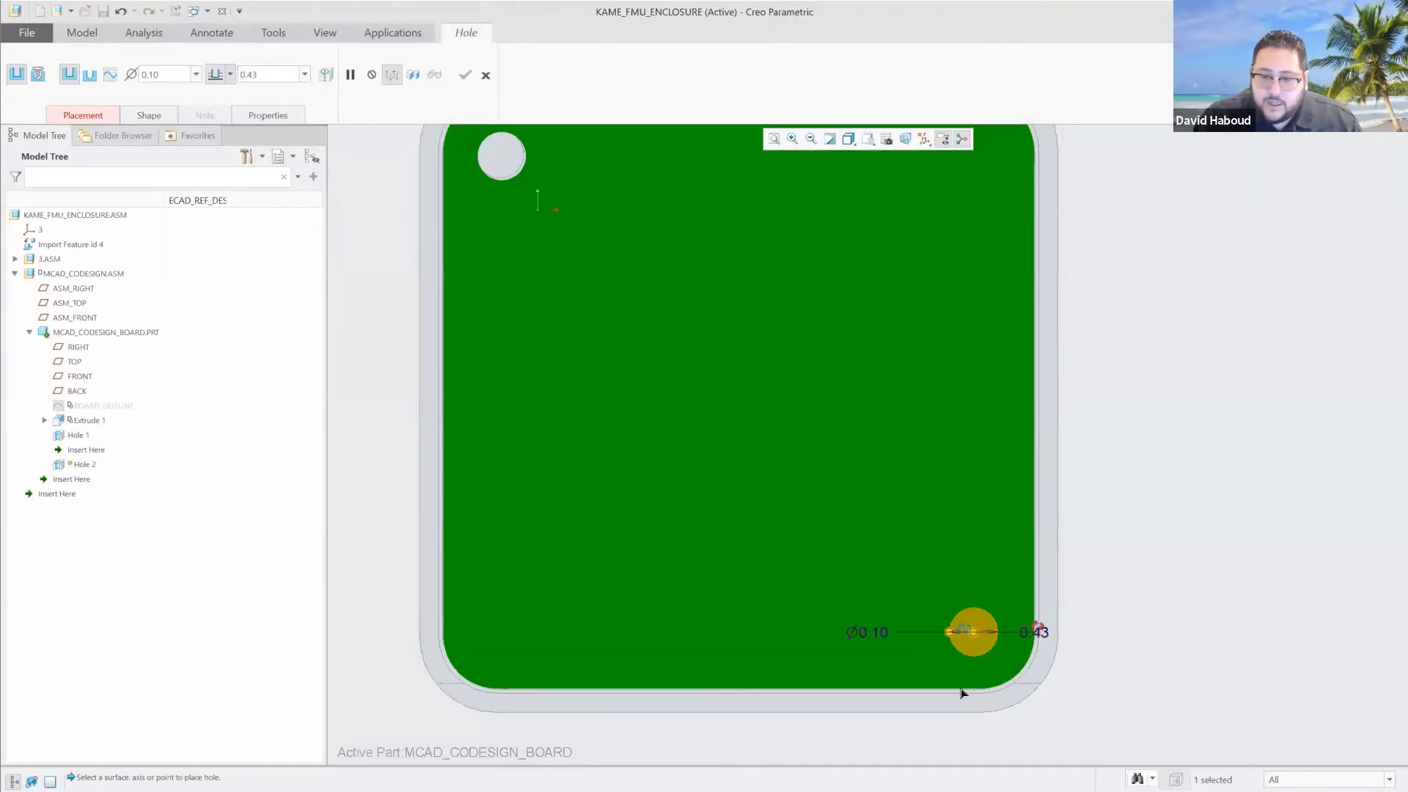
pyautogui.moveTo(971, 690); pyautogui.dragTo(972, 688)
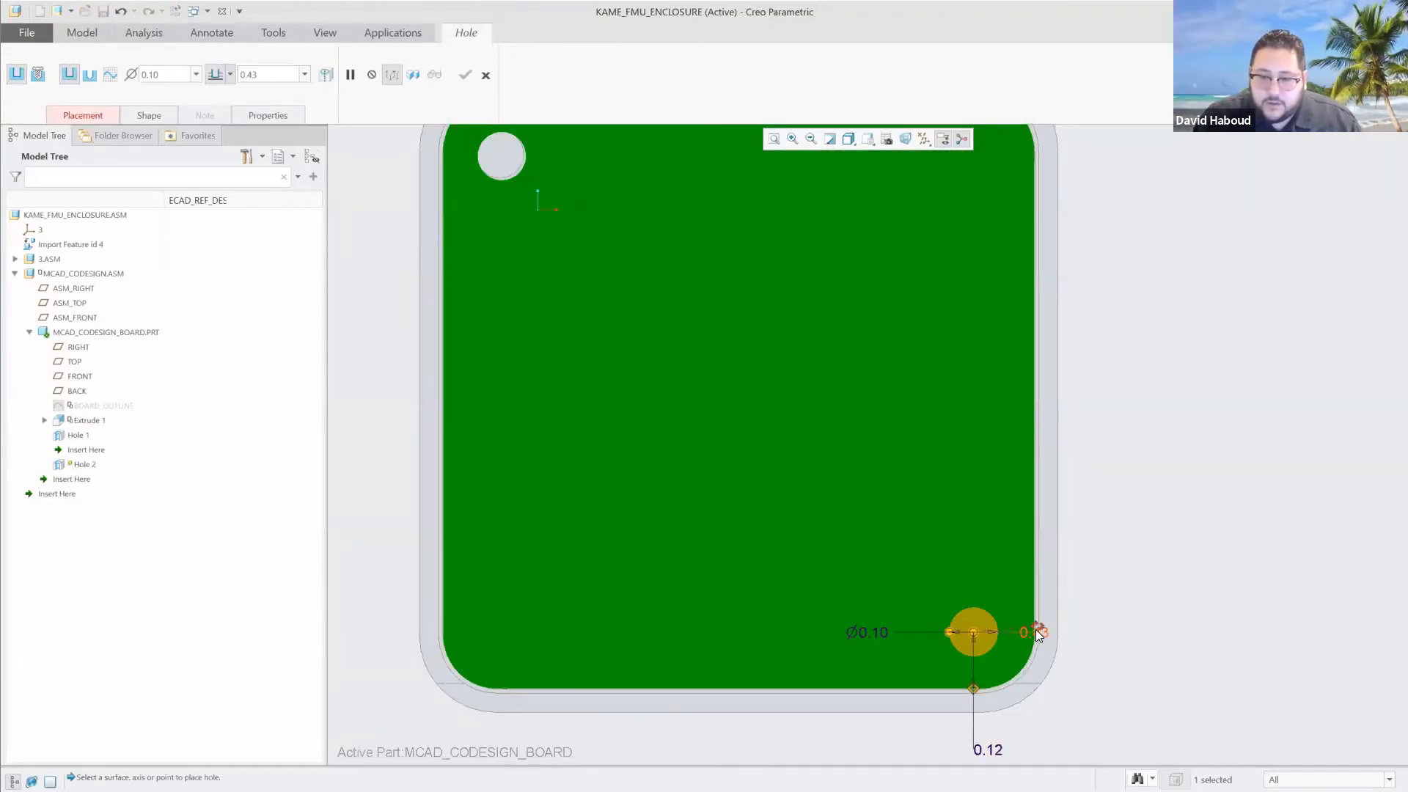
pyautogui.moveTo(1034, 637); pyautogui.dragTo(1035, 631)
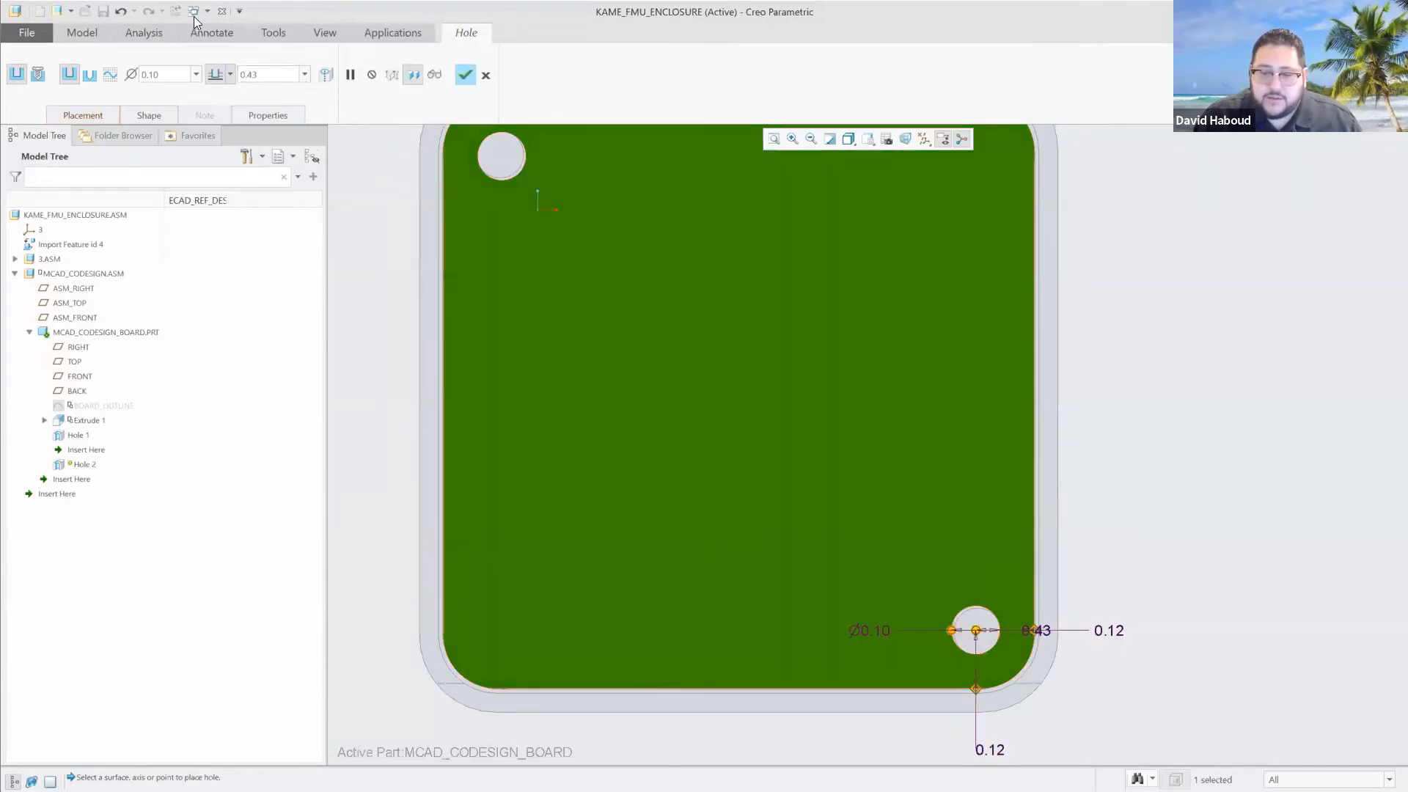
# Set the lower-right hole's depth option to drill up to the next surface.
pyautogui.click(230, 74)
pyautogui.click(218, 141)
pyautogui.scroll(-6, 981, 623)
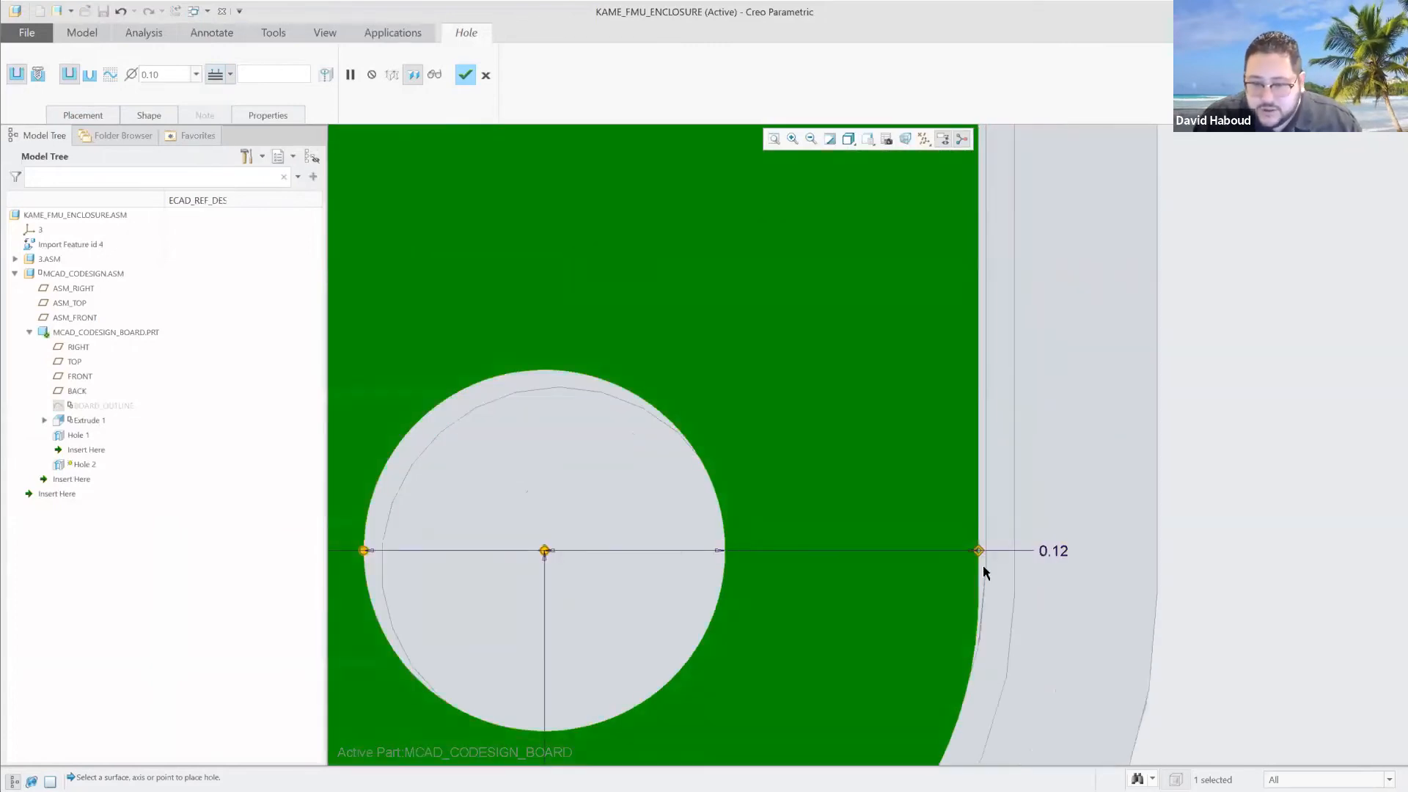
# Complete the 0.10 diameter mounting hole near the board's lower-right corner by accepting the feature.
pyautogui.scroll(5, 843, 697)
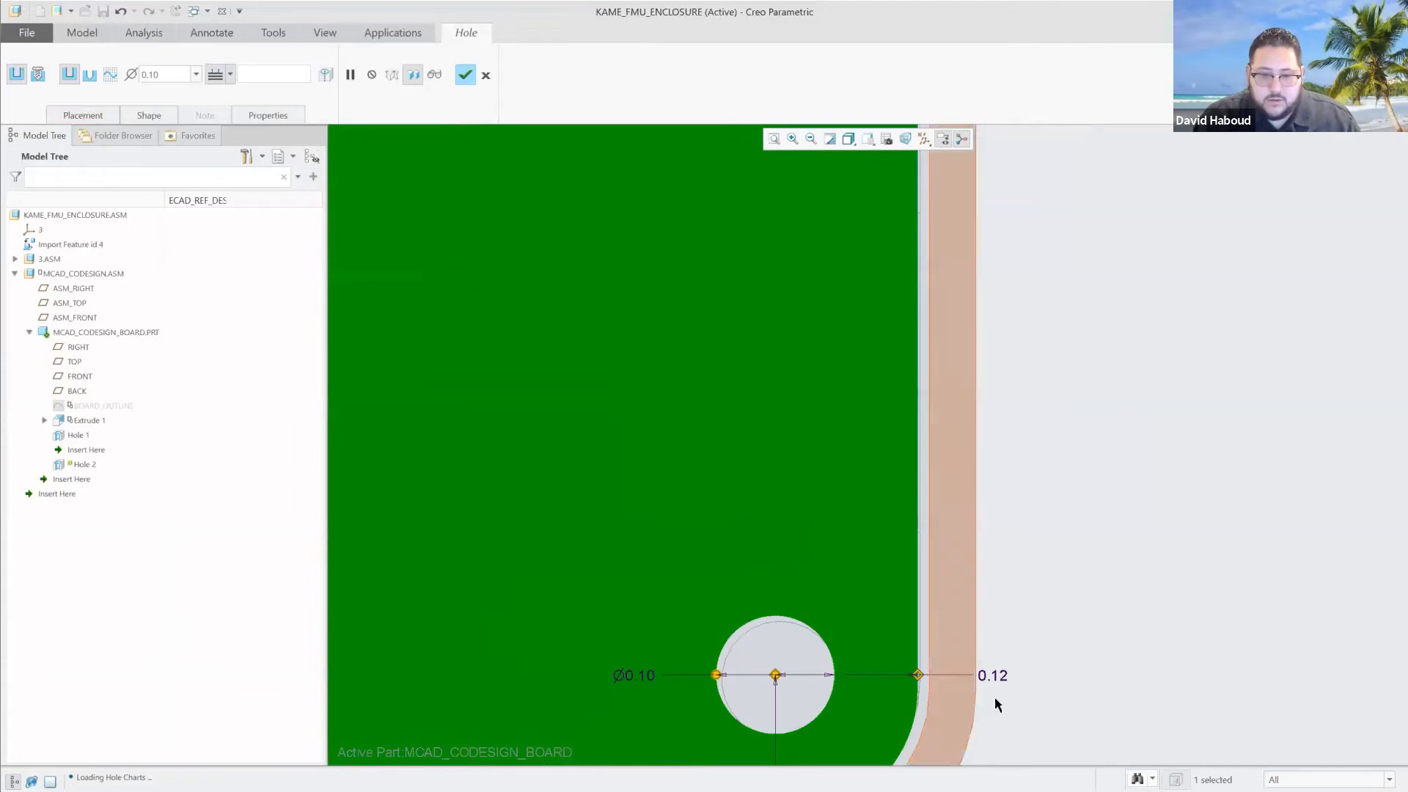
pyautogui.scroll(-4, 1005, 692)
pyautogui.scroll(8, 1005, 692)
pyautogui.scroll(-4, 919, 706)
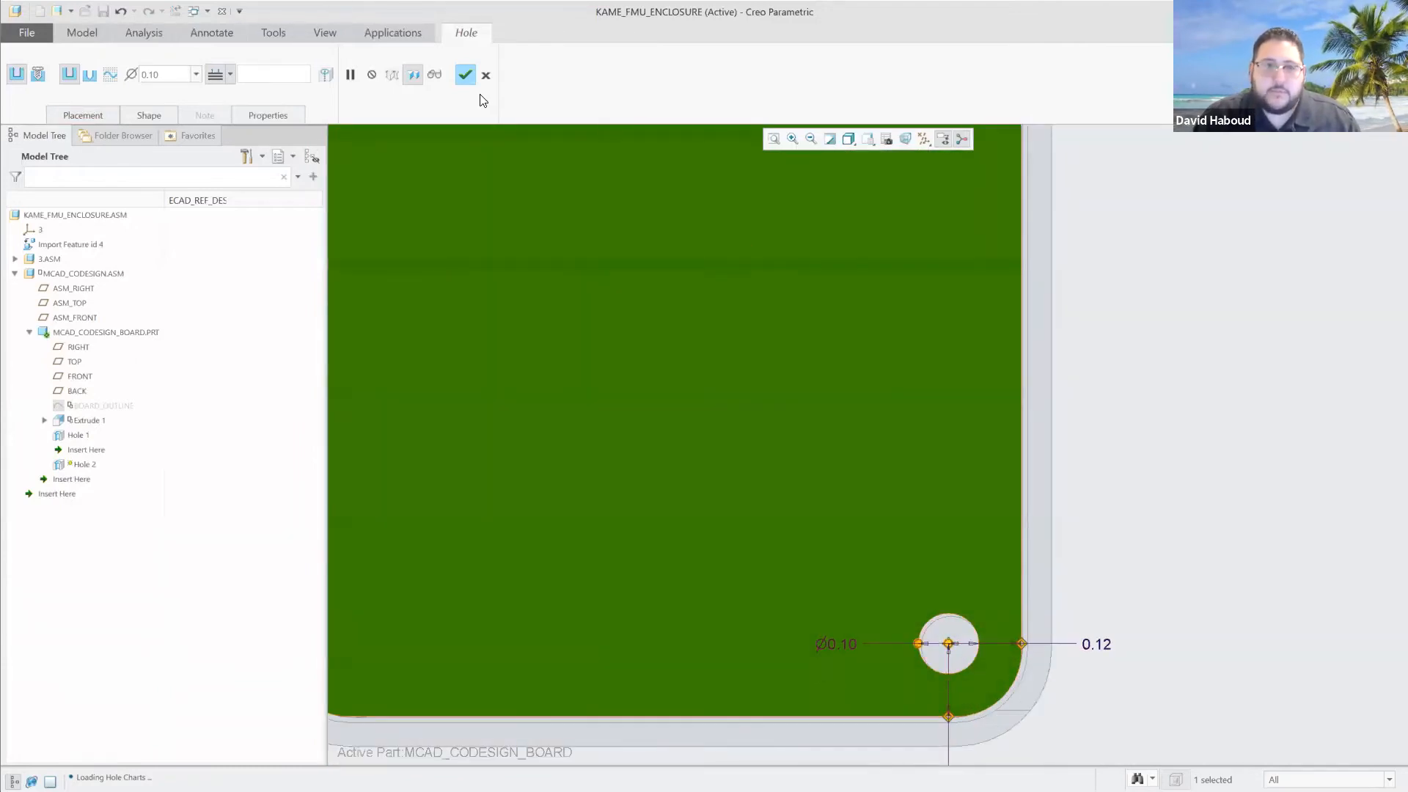
pyautogui.click(465, 78)
pyautogui.scroll(-3, 719, 522)
pyautogui.scroll(5, 718, 513)
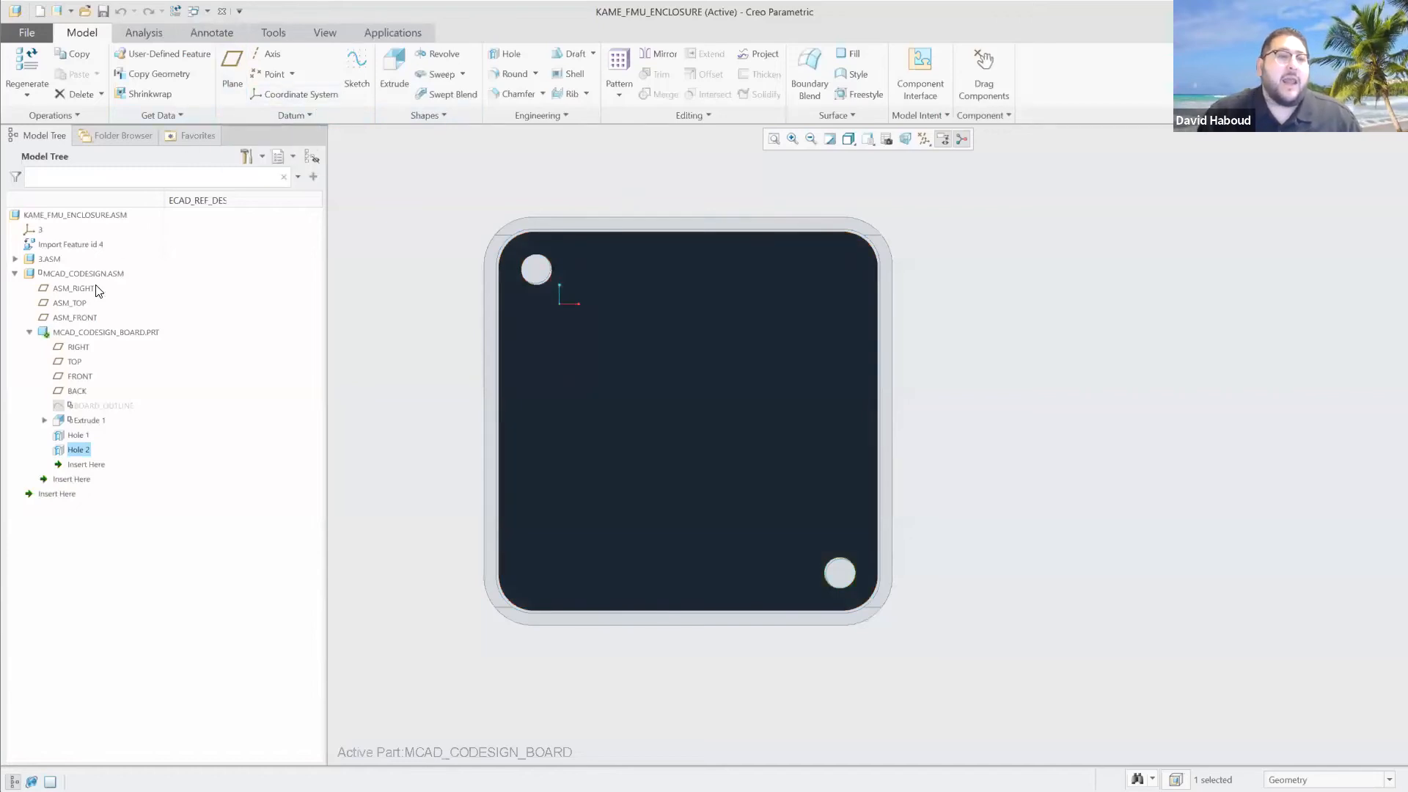
# Activate the MCAD_CODESIGN sub-assembly and insert the in-session part df12_3_0_50ds_0_5v_86.prt as a component.
pyautogui.click(54, 279)
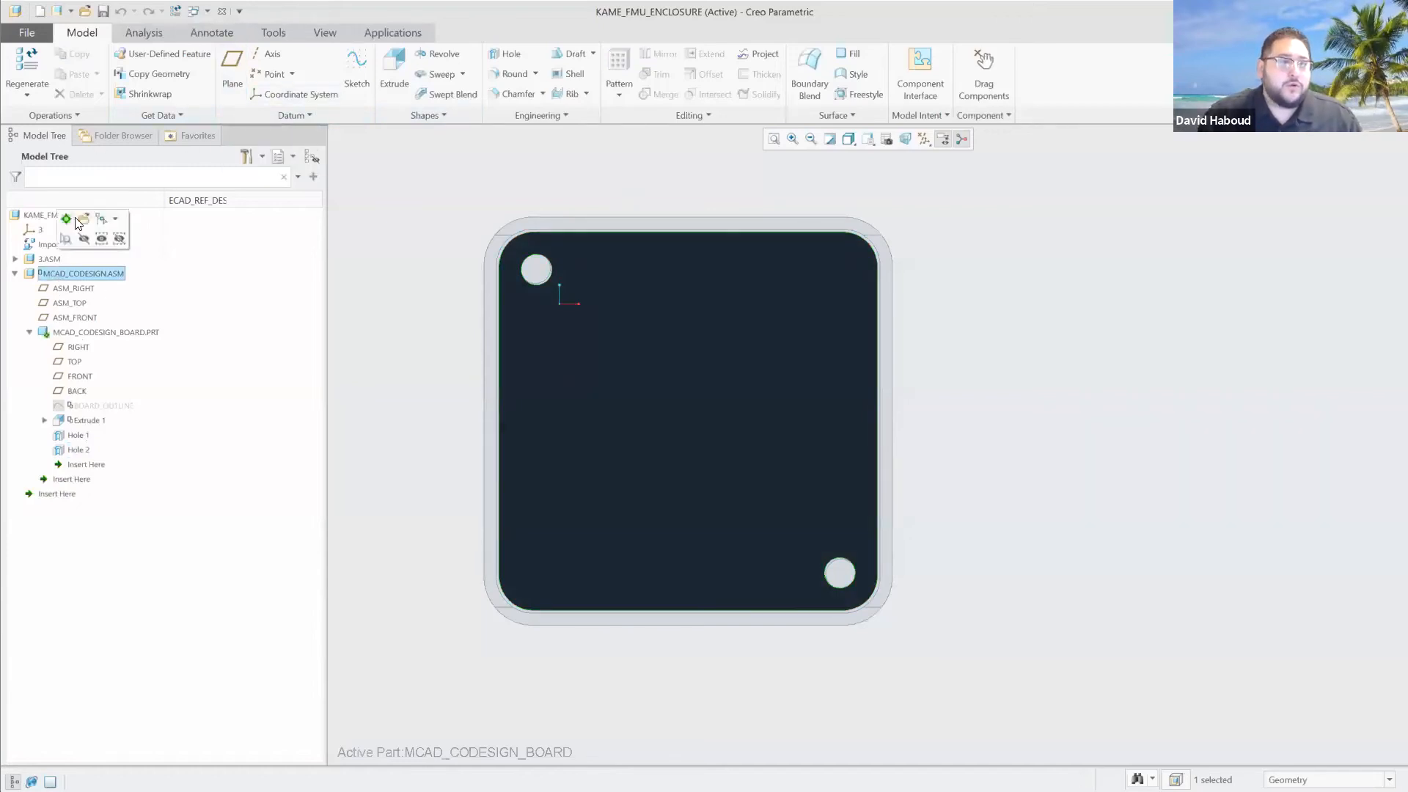
pyautogui.click(77, 220)
pyautogui.click(241, 73)
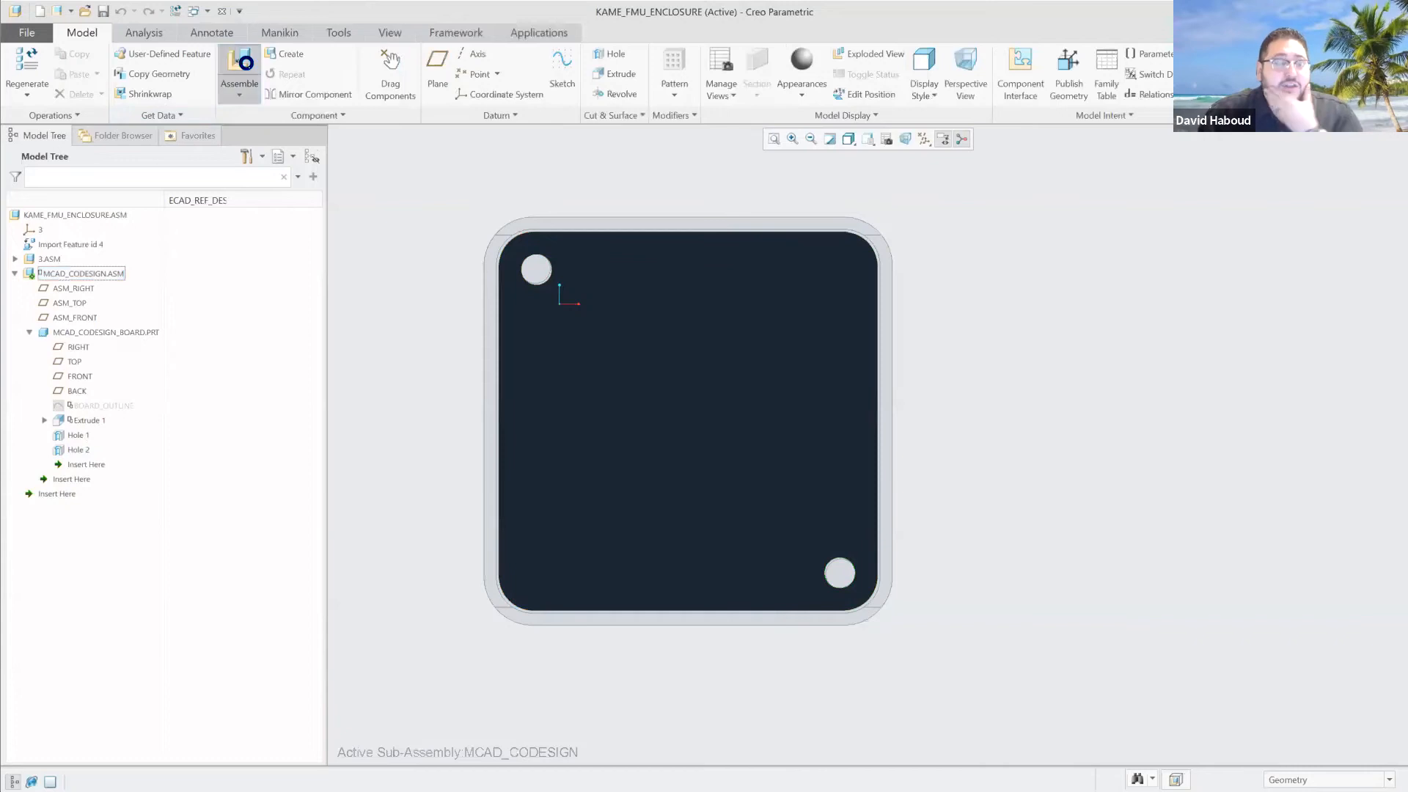
pyautogui.click(480, 333)
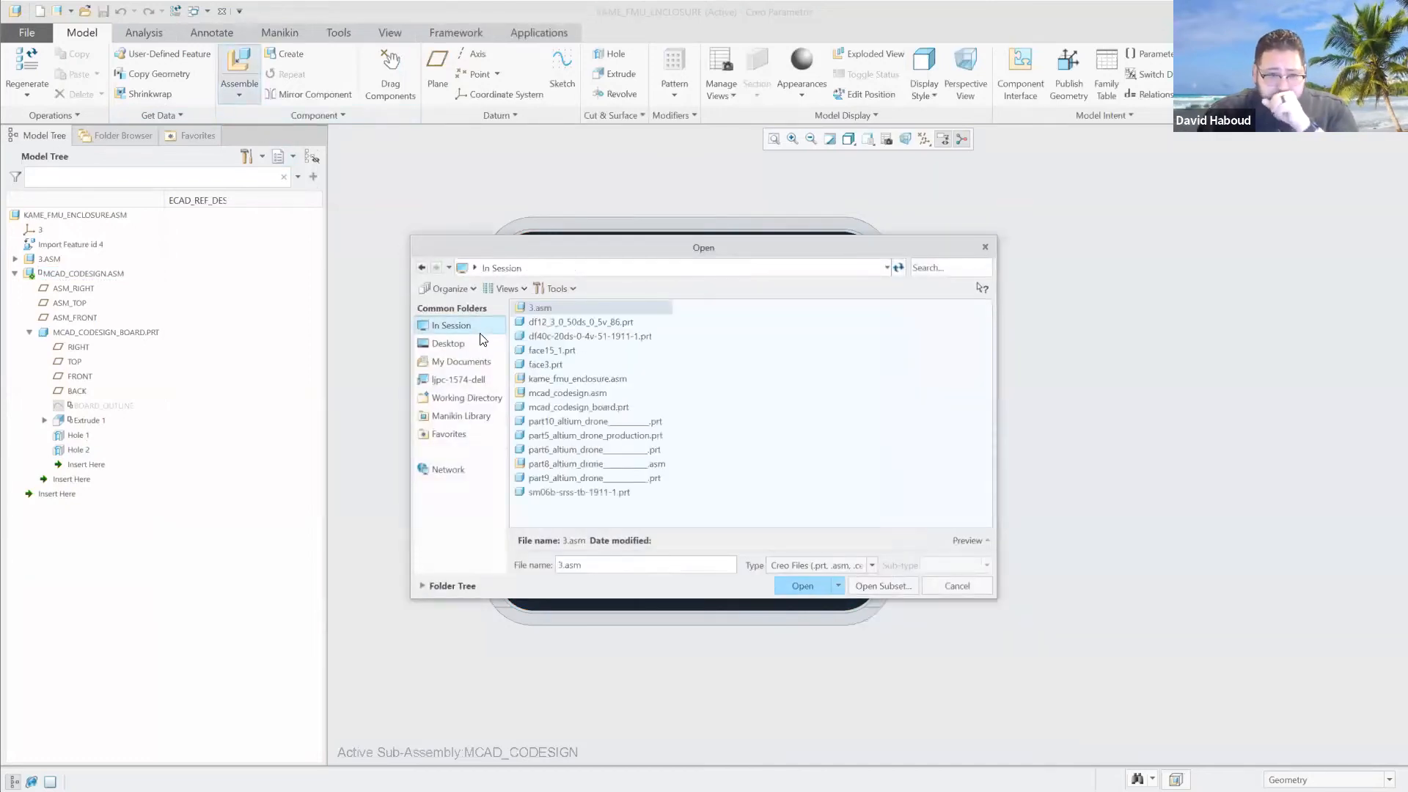
pyautogui.doubleClick(610, 321)
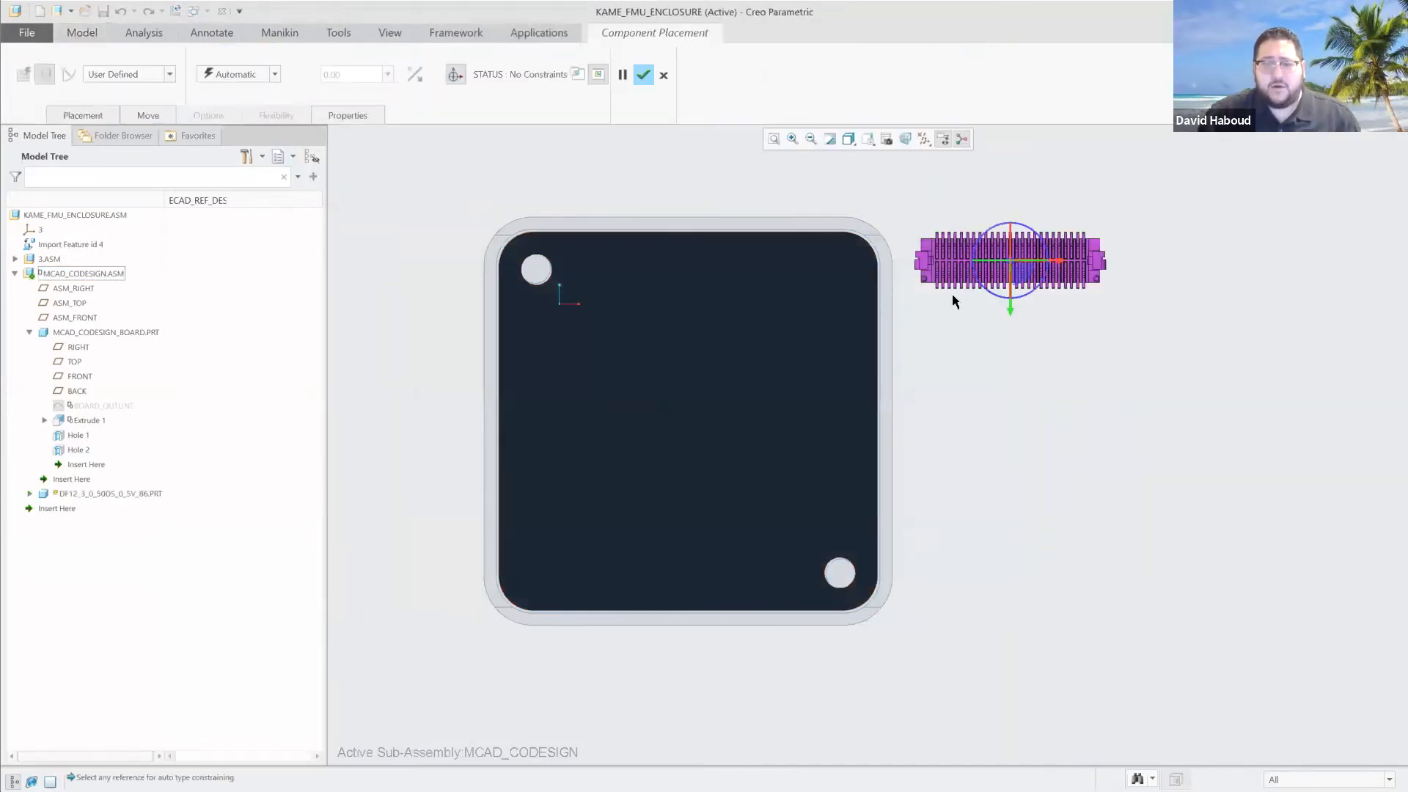
# Constrain the DF12 connector's flat body surface Coincident with the board's face.
pyautogui.scroll(-3, 961, 291)
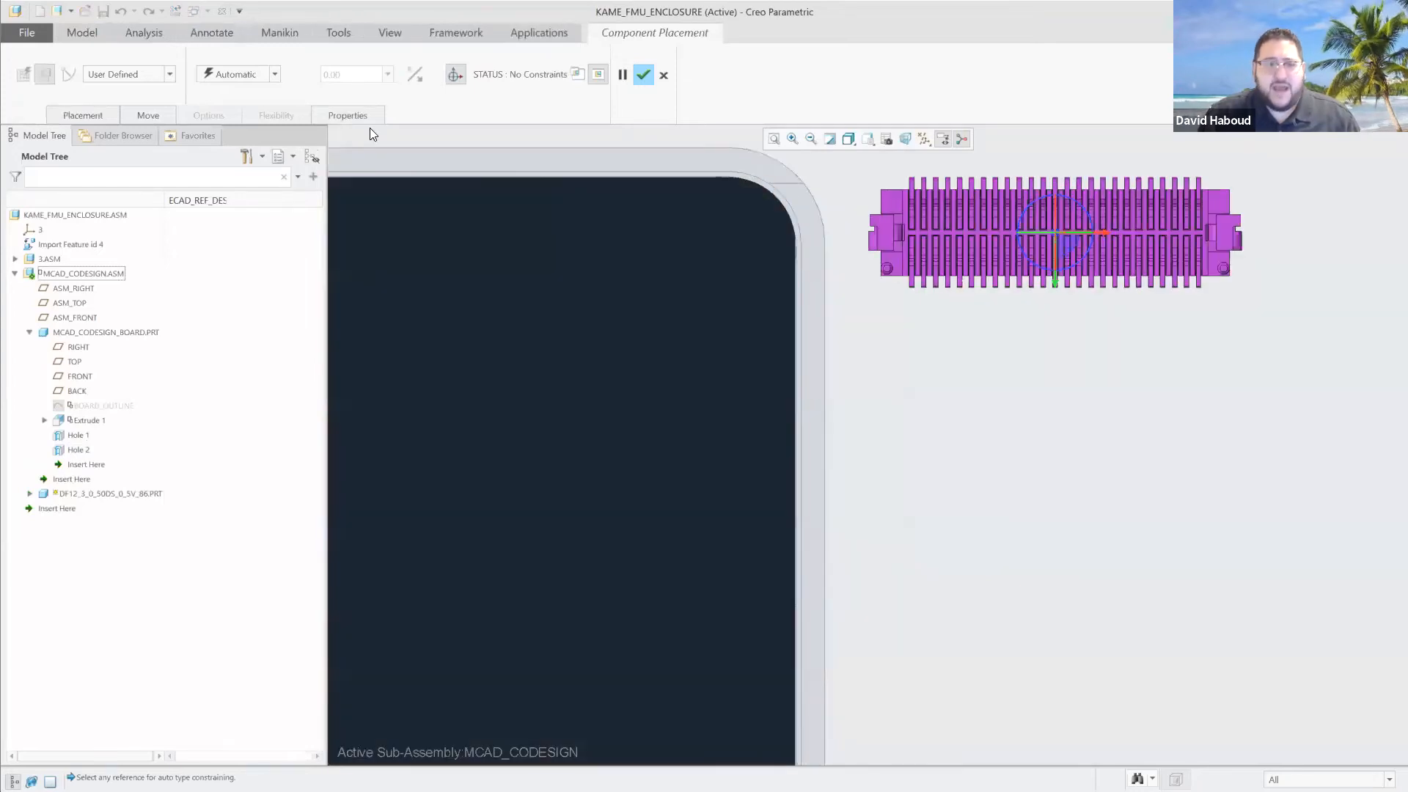
pyautogui.click(275, 75)
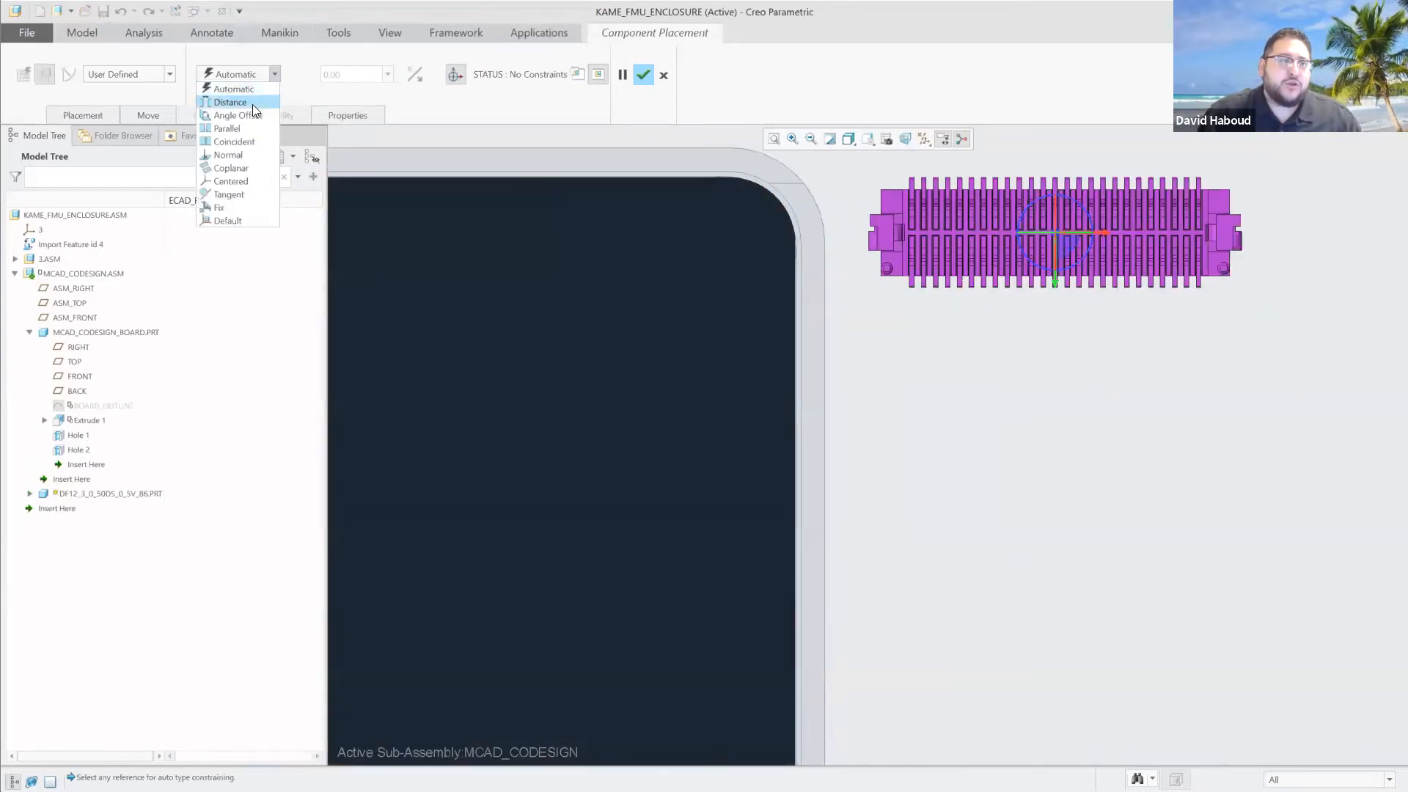
pyautogui.click(242, 141)
pyautogui.scroll(-3, 876, 273)
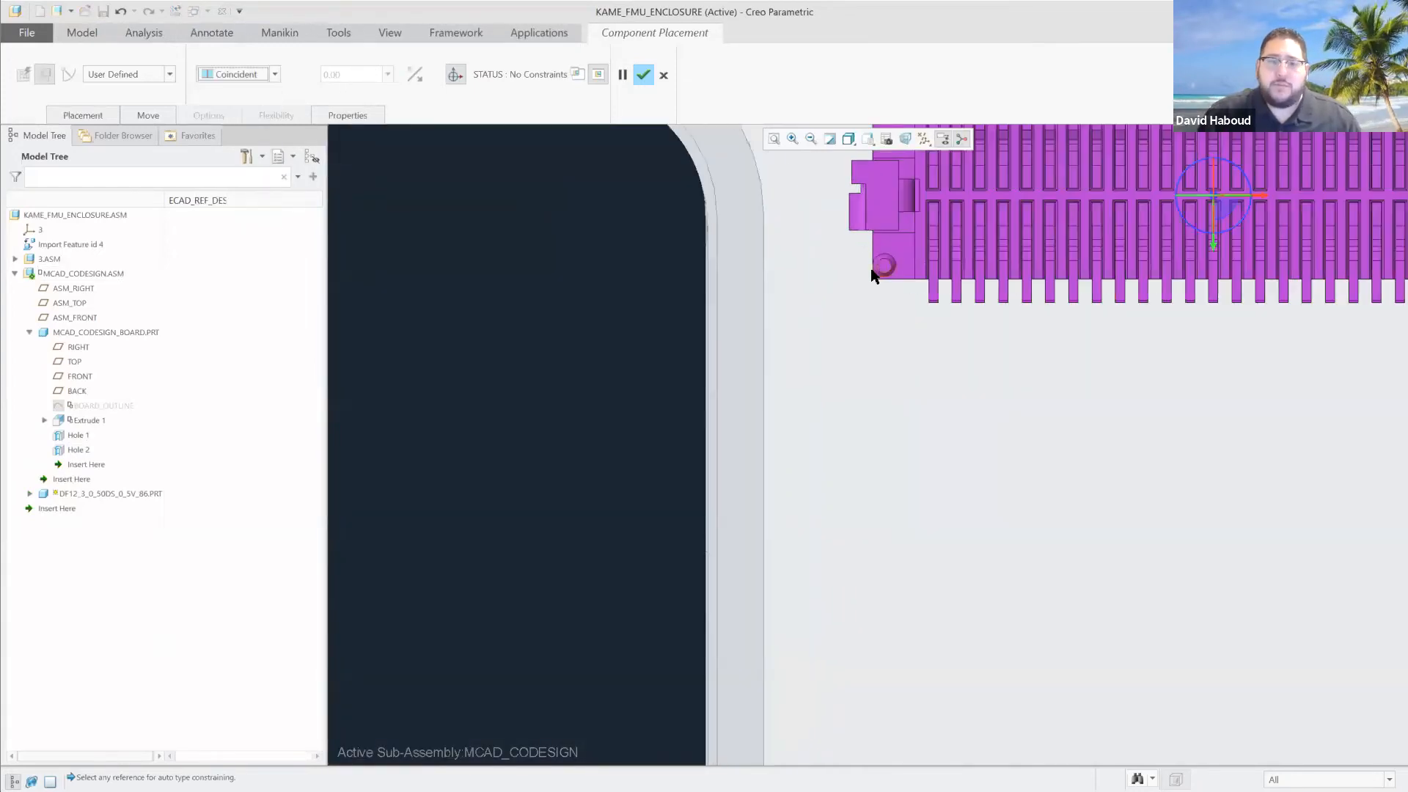
pyautogui.click(932, 285)
pyautogui.scroll(5, 606, 293)
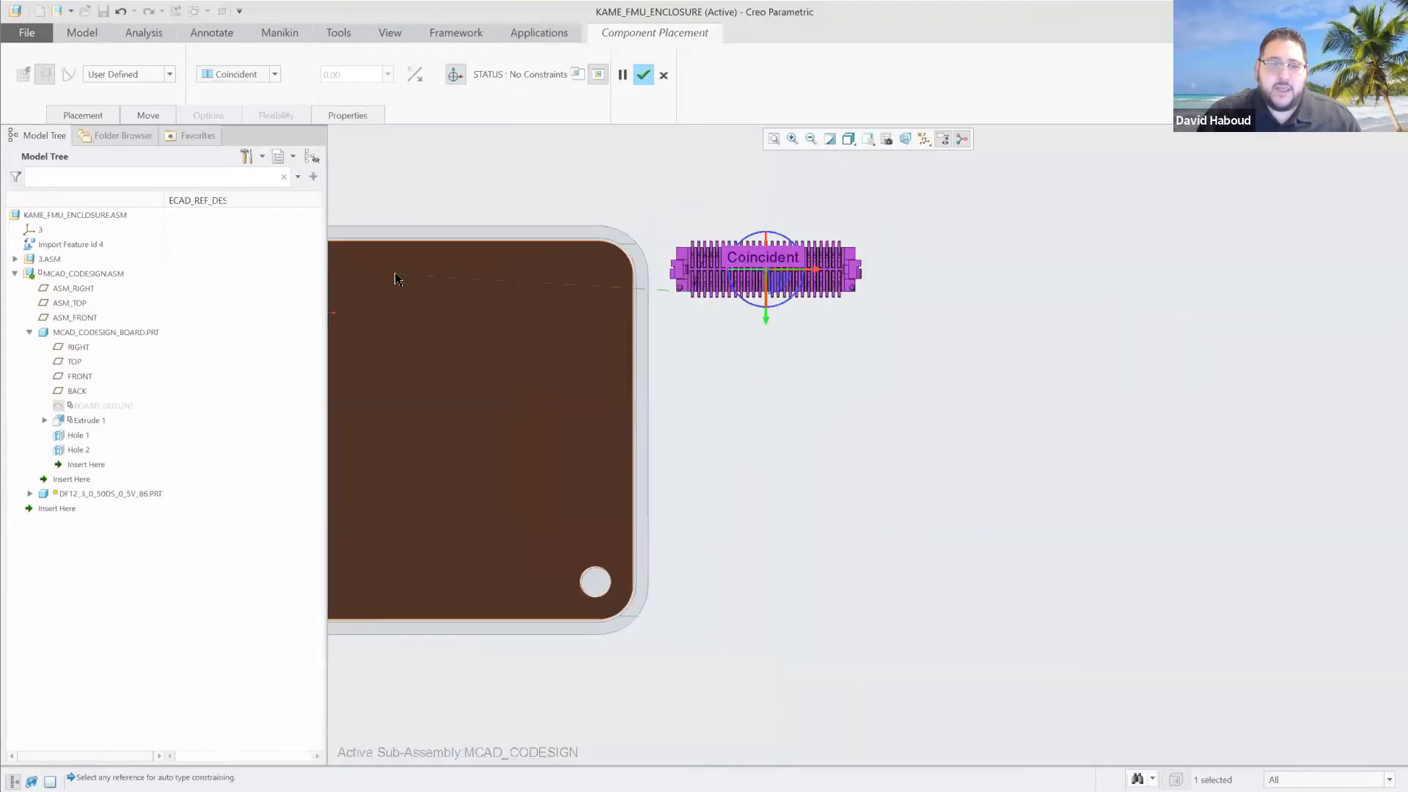
pyautogui.click(424, 269)
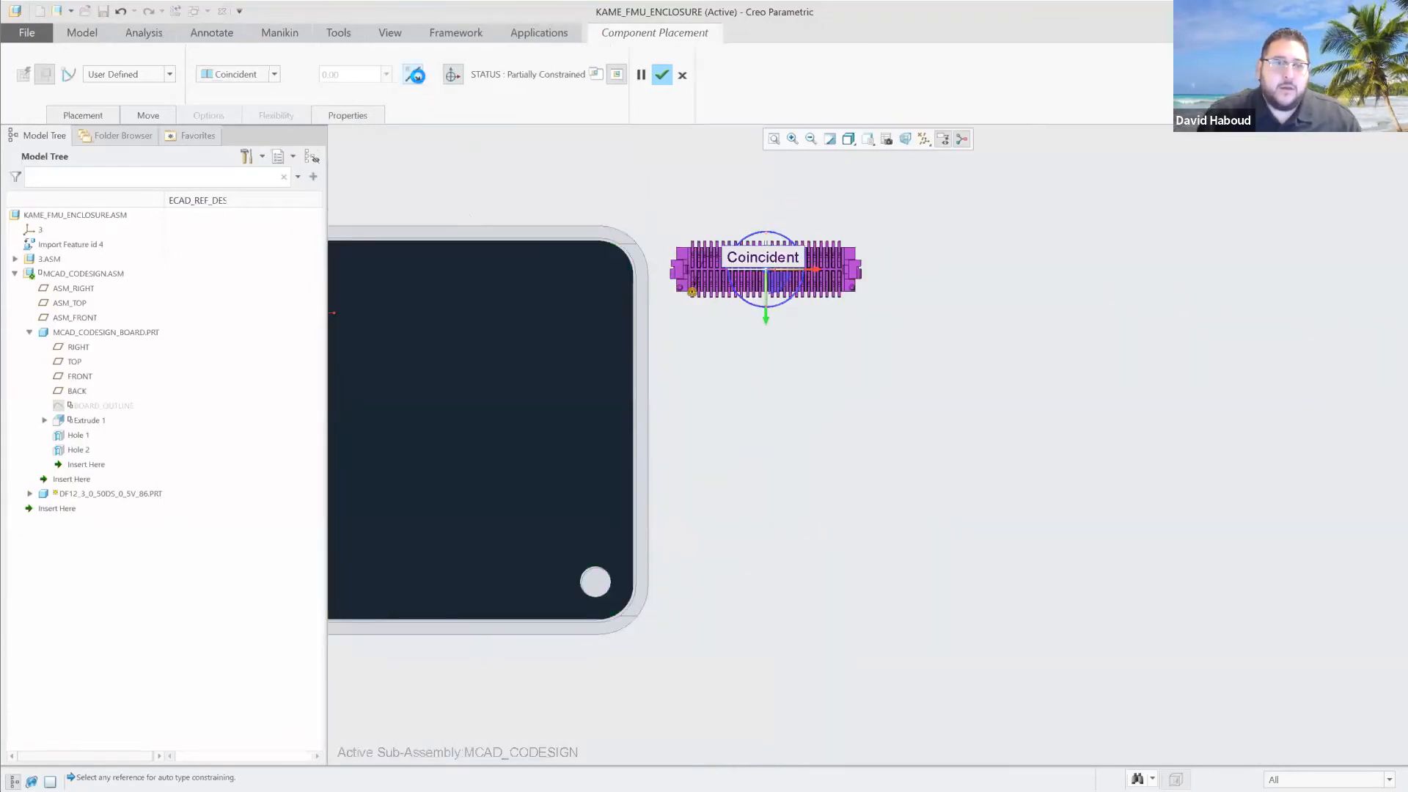
# Flip the Coincident constraint's orientation and move the DF12 connector onto the board near its upper edge.
pyautogui.click(412, 74)
pyautogui.moveTo(803, 275); pyautogui.dragTo(572, 263)
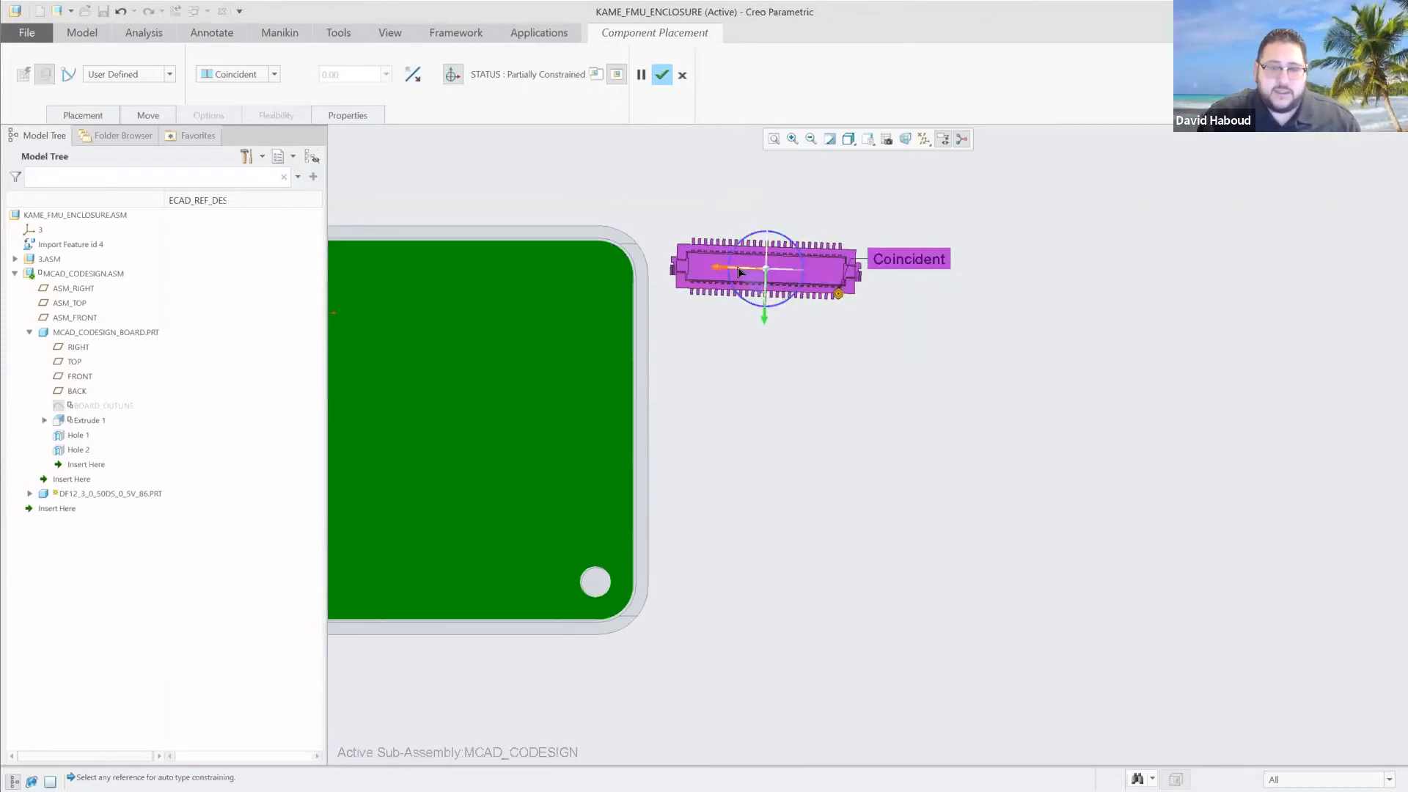
pyautogui.hotkey('ctrl', 'z')
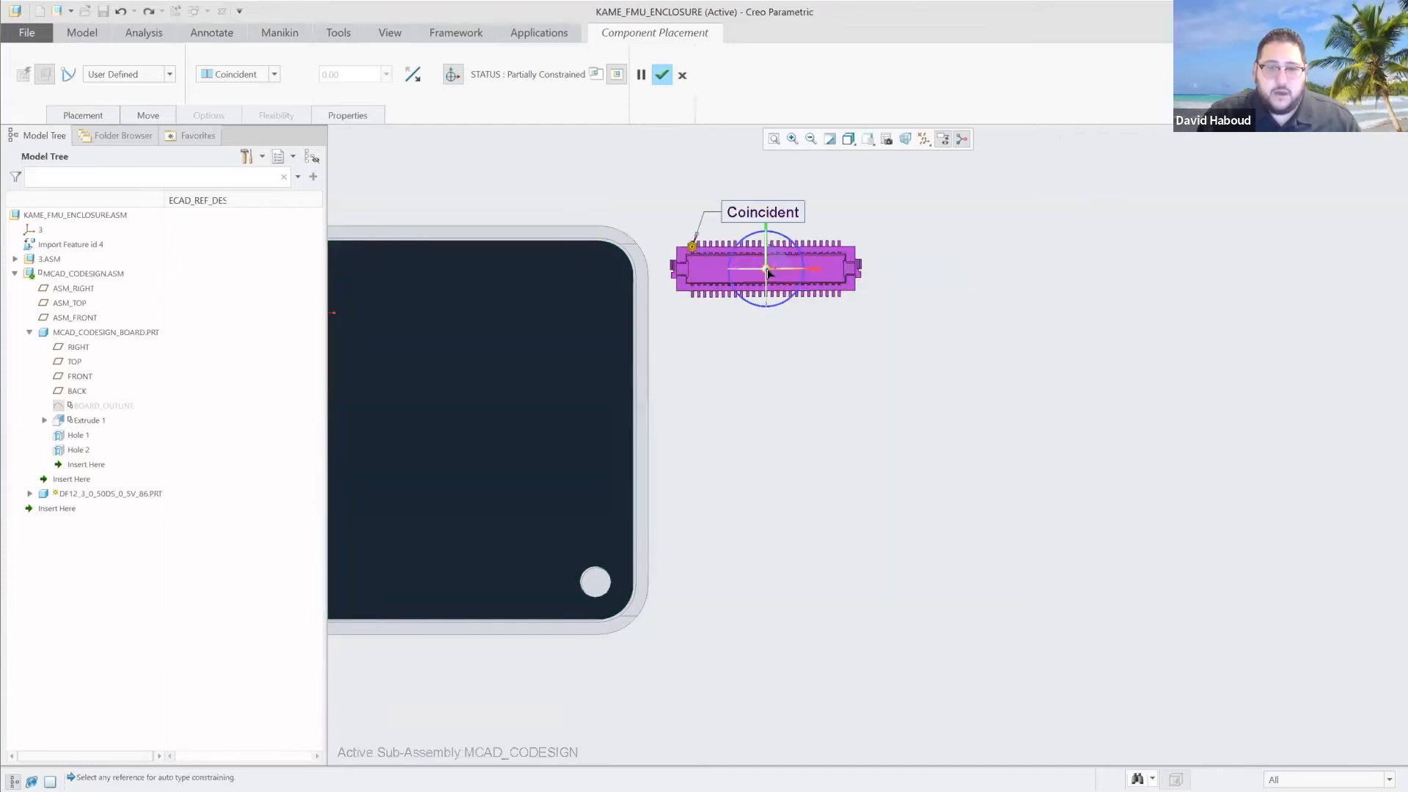
pyautogui.moveTo(819, 272); pyautogui.dragTo(531, 280)
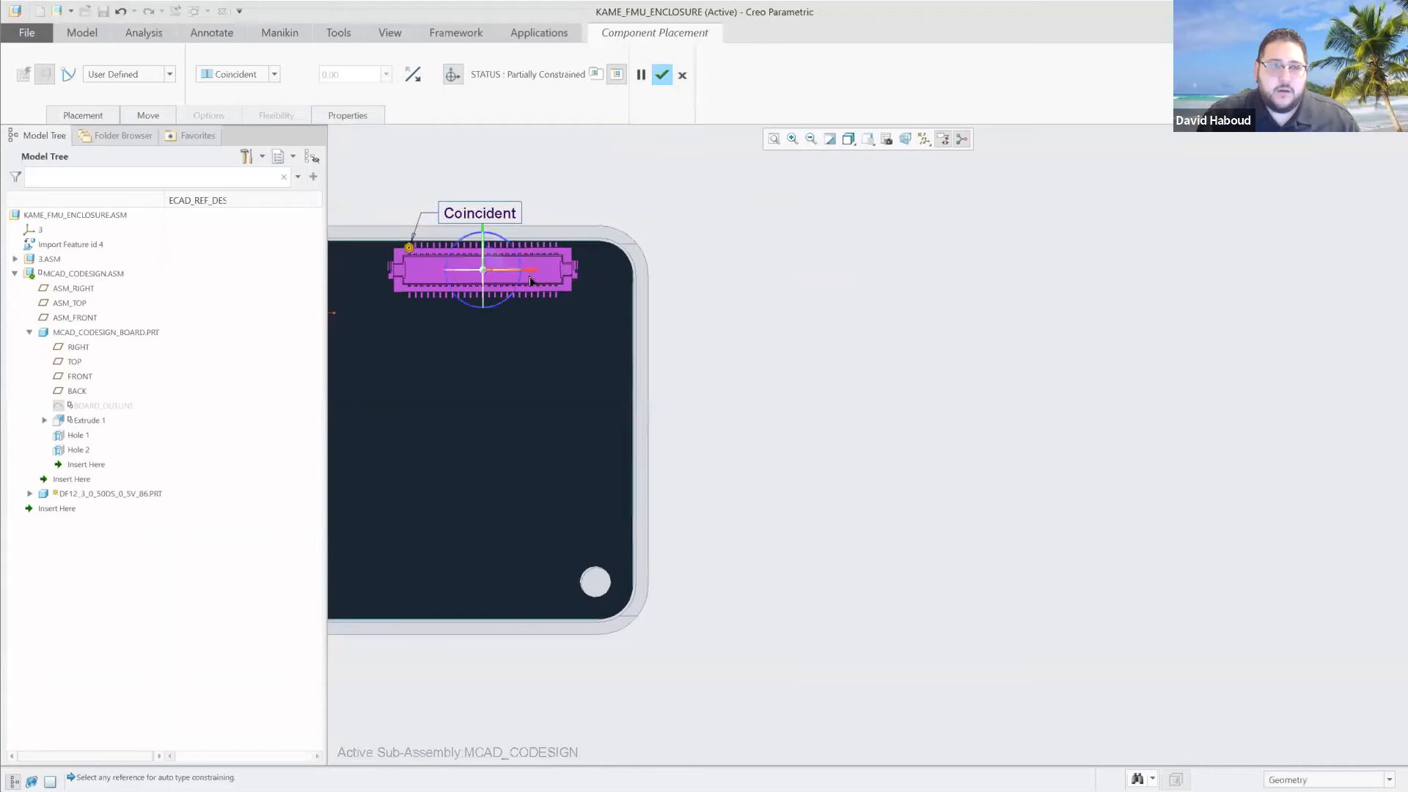
# Add a Distance constraint between the DF12 connector's long side face and the board's upper edge face.
pyautogui.click(96, 115)
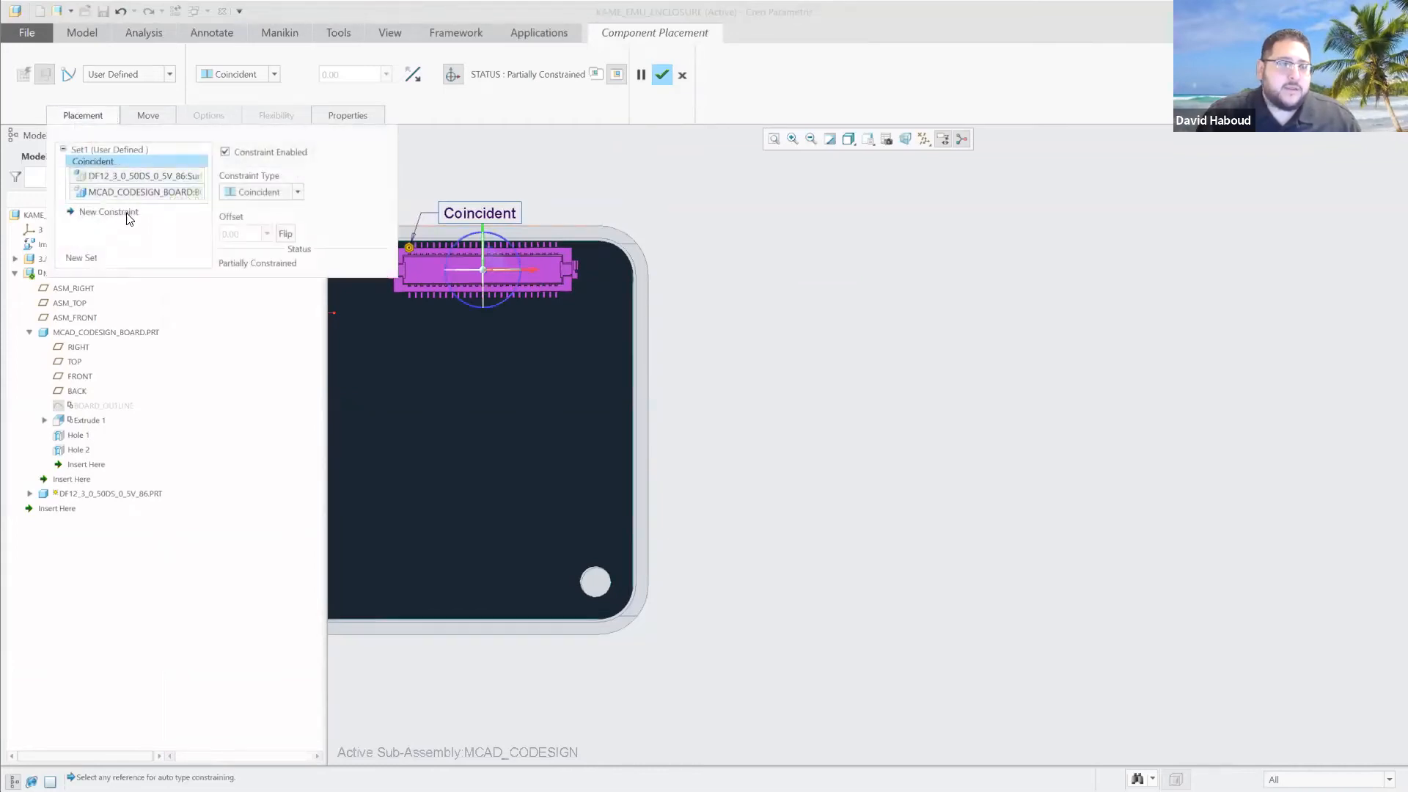
pyautogui.click(128, 219)
pyautogui.click(262, 193)
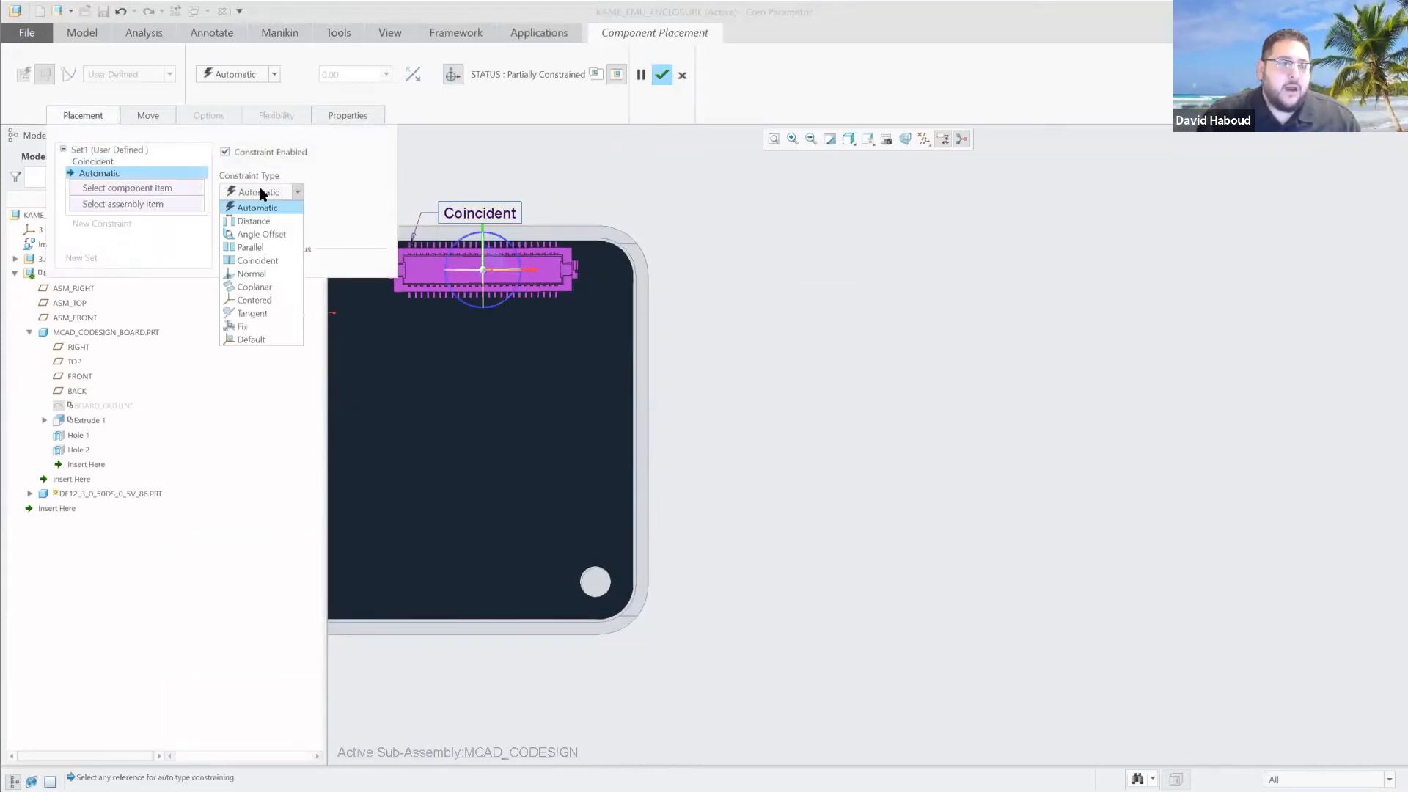
pyautogui.click(264, 221)
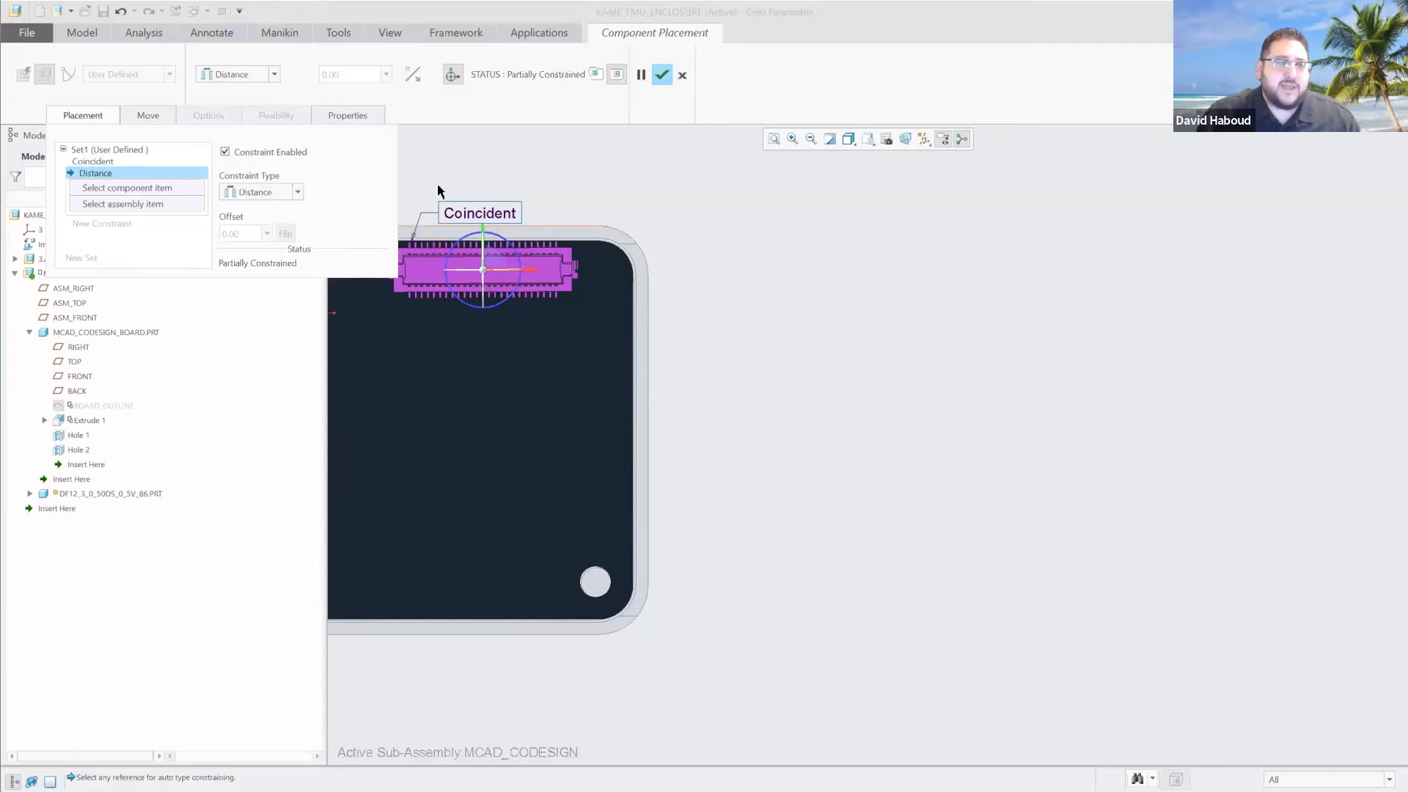
pyautogui.moveTo(440, 192); pyautogui.dragTo(566, 364, button='middle')
pyautogui.scroll(3, 581, 472)
pyautogui.scroll(-6, 581, 473)
pyautogui.scroll(-3, 580, 471)
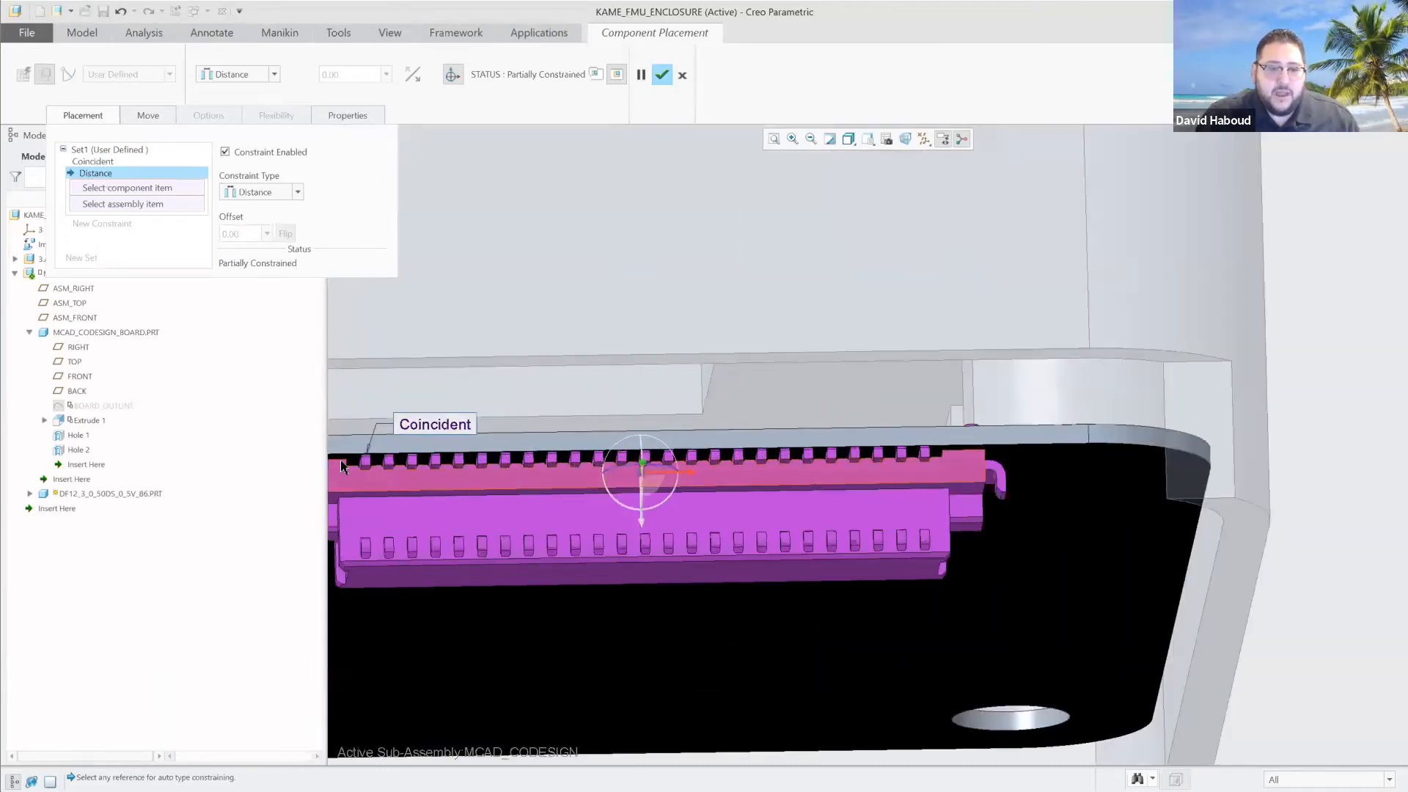
pyautogui.click(388, 480)
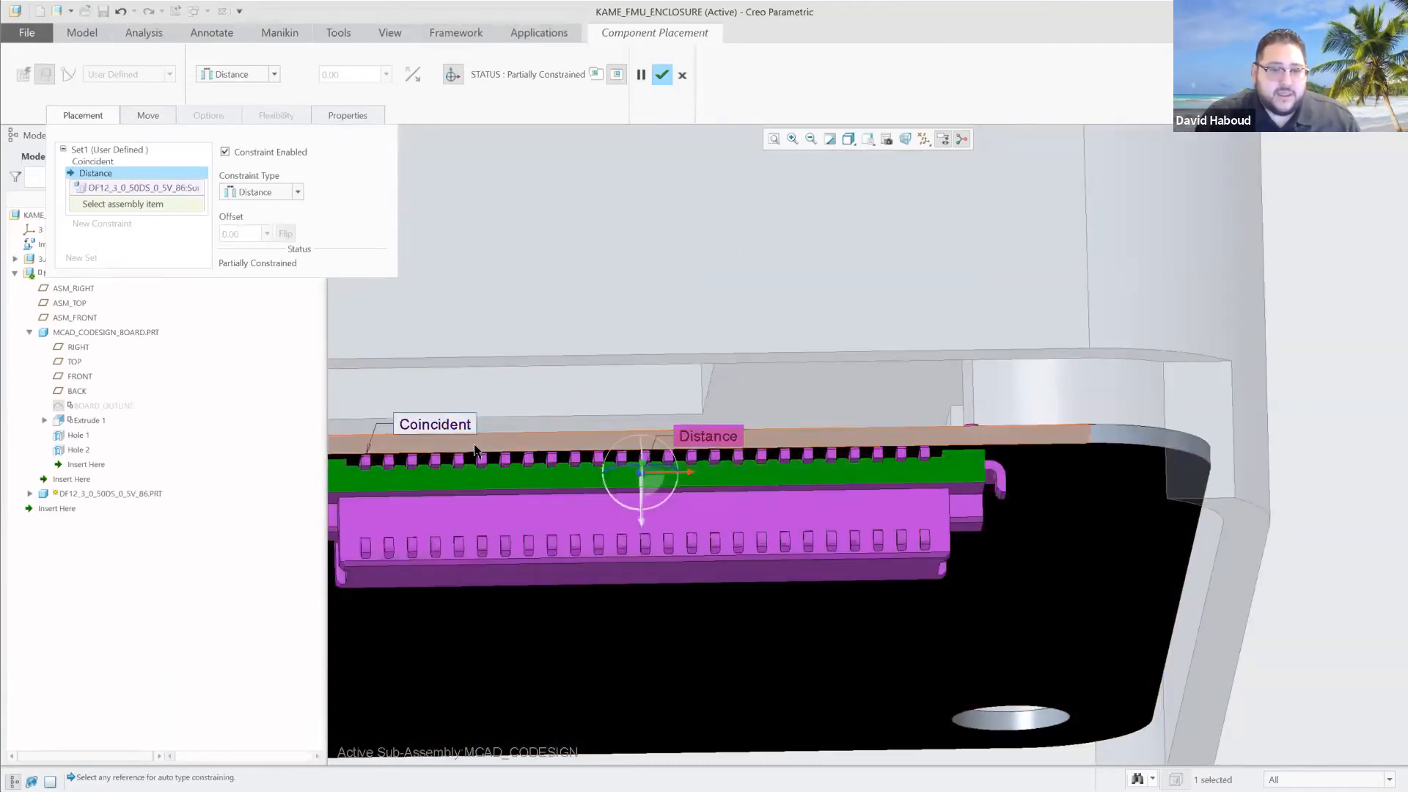
pyautogui.click(474, 443)
# Set the Distance constraint's offset between the connector and the board edge to -0.1.
pyautogui.click(249, 236)
pyautogui.write('-')
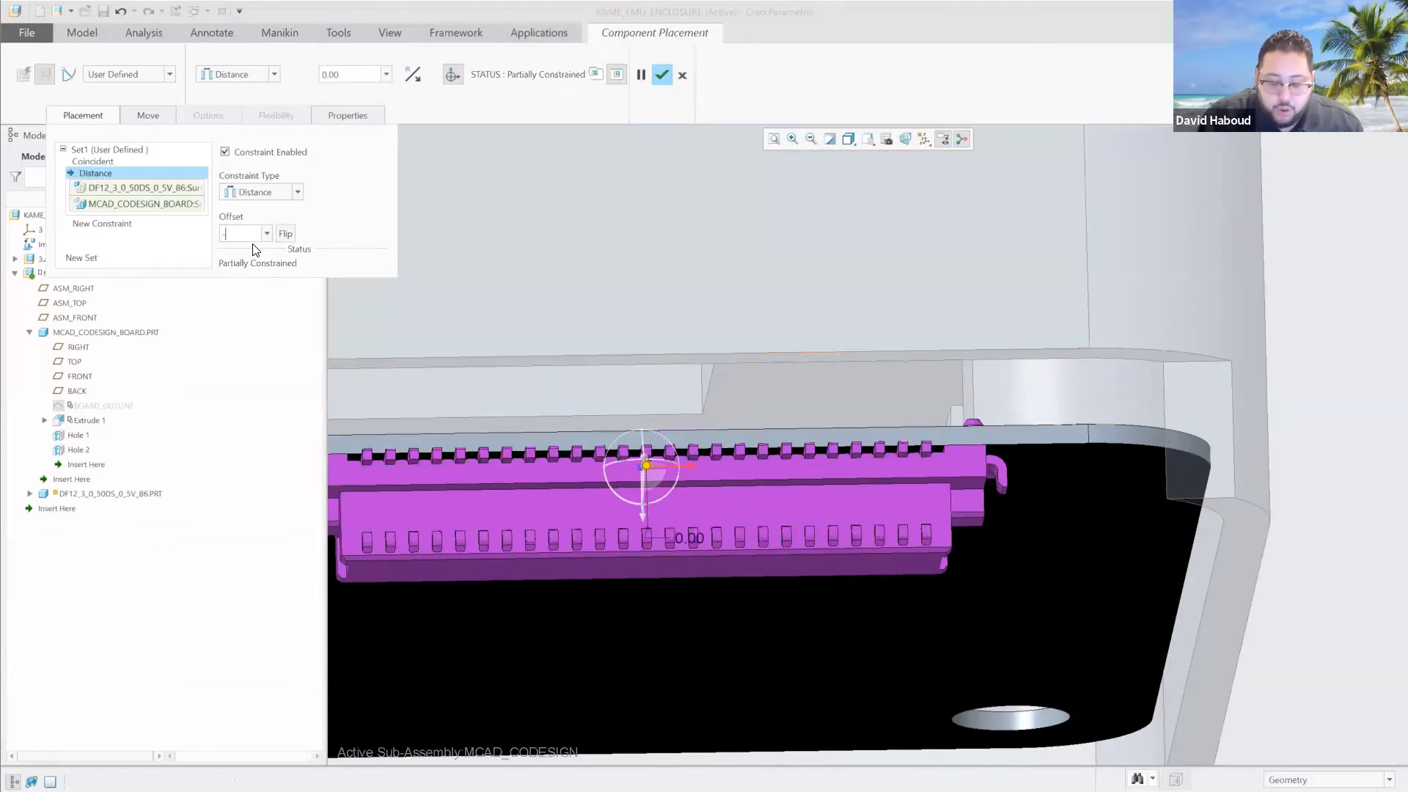
pyautogui.write('.1')
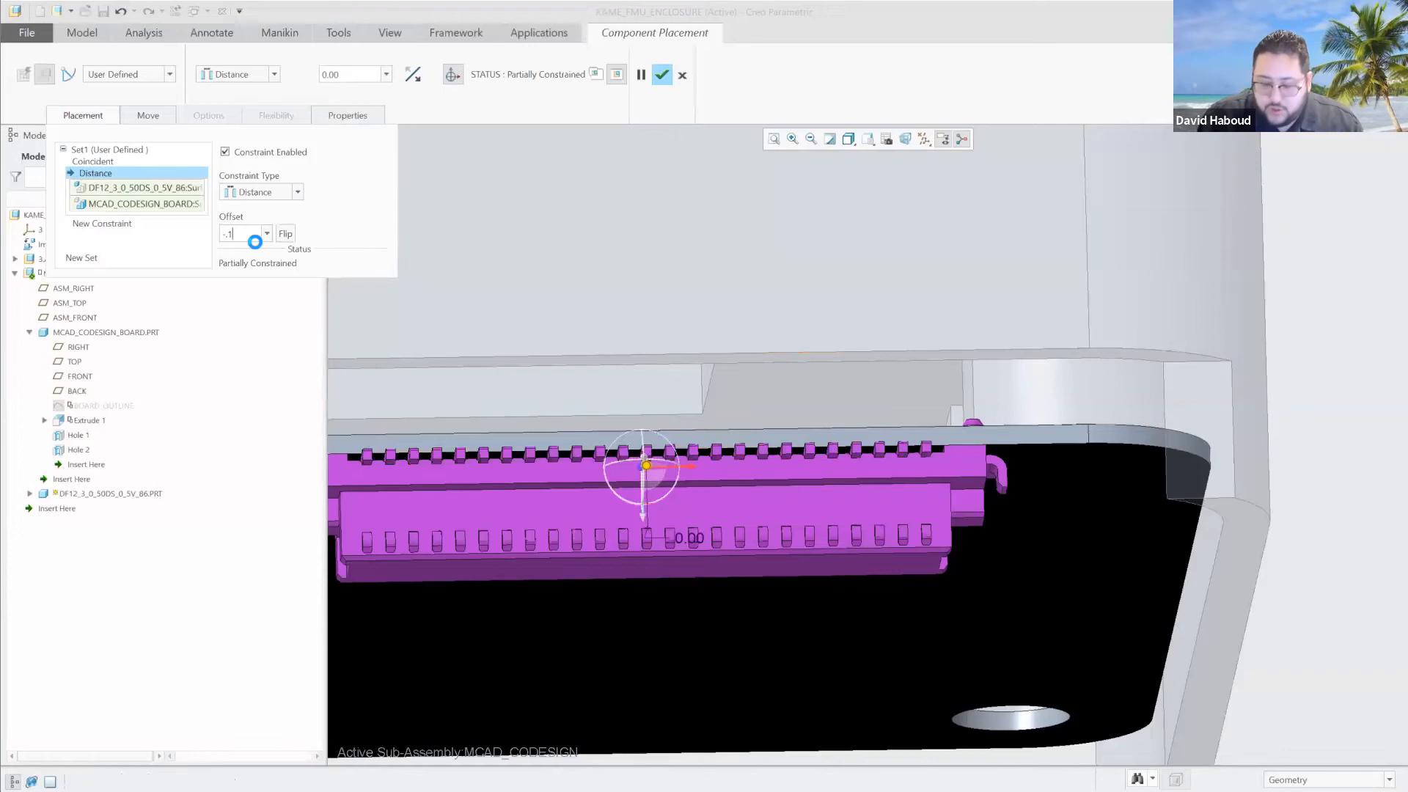
pyautogui.press('Return')
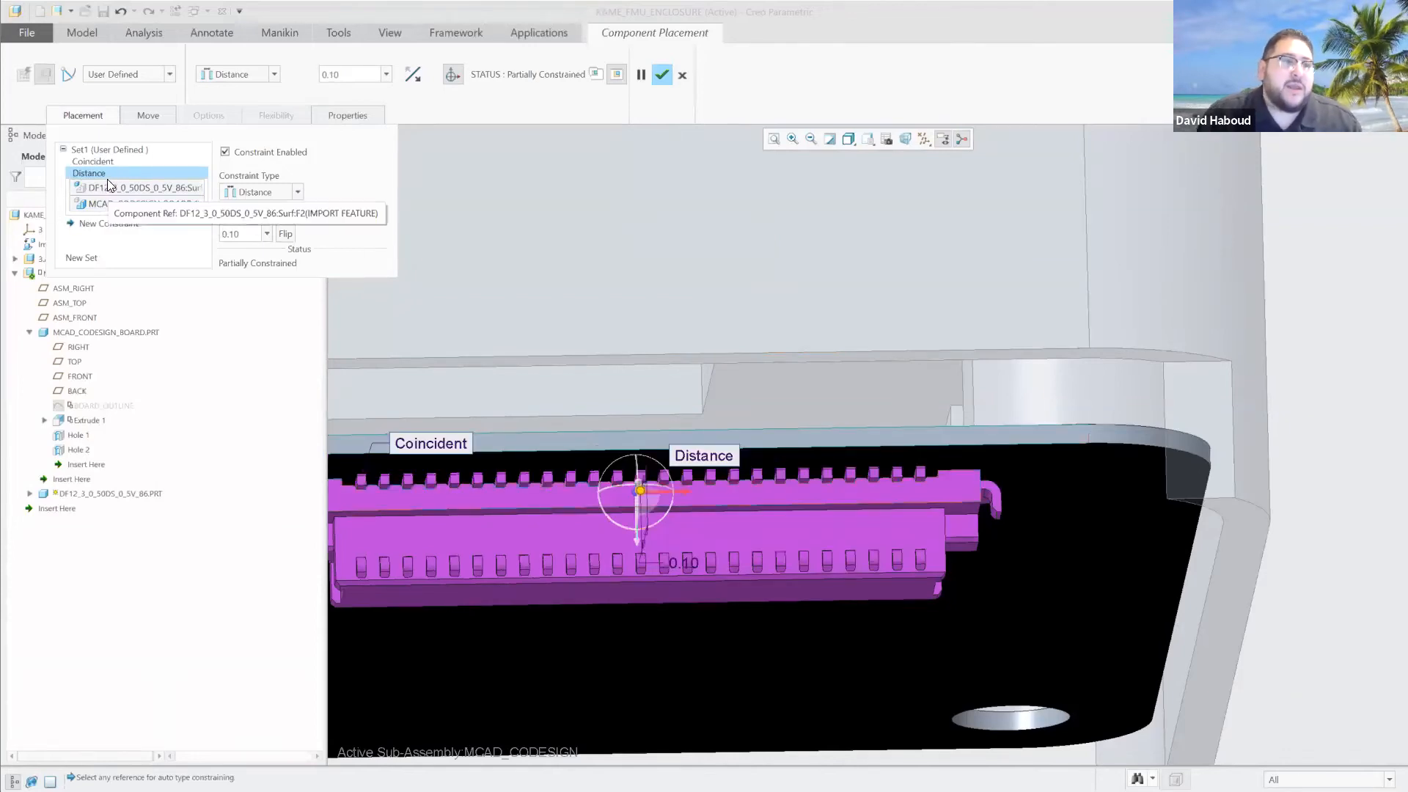
# Delete the Distance constraint and accept the DF12 connector's placement.
pyautogui.press('Delete')
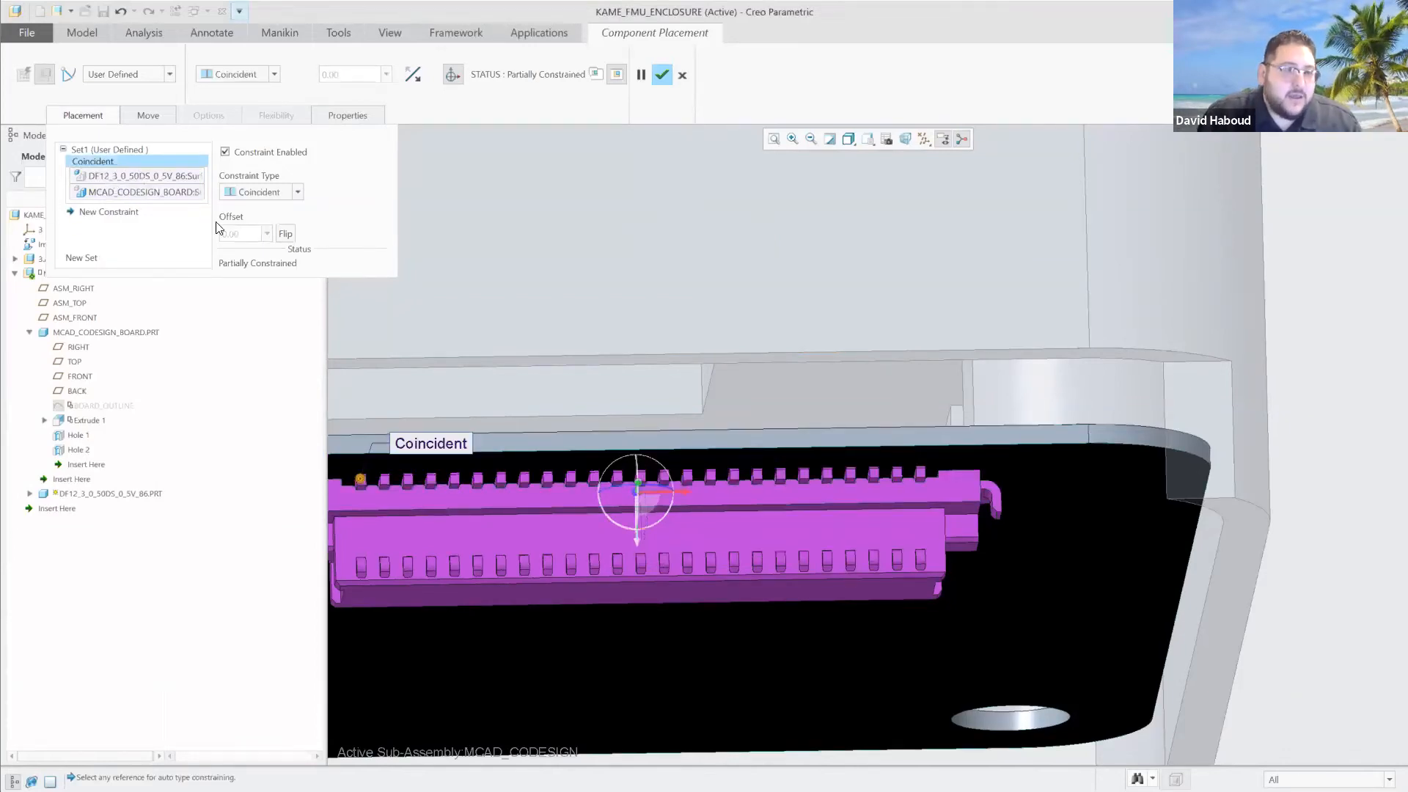
pyautogui.click(662, 75)
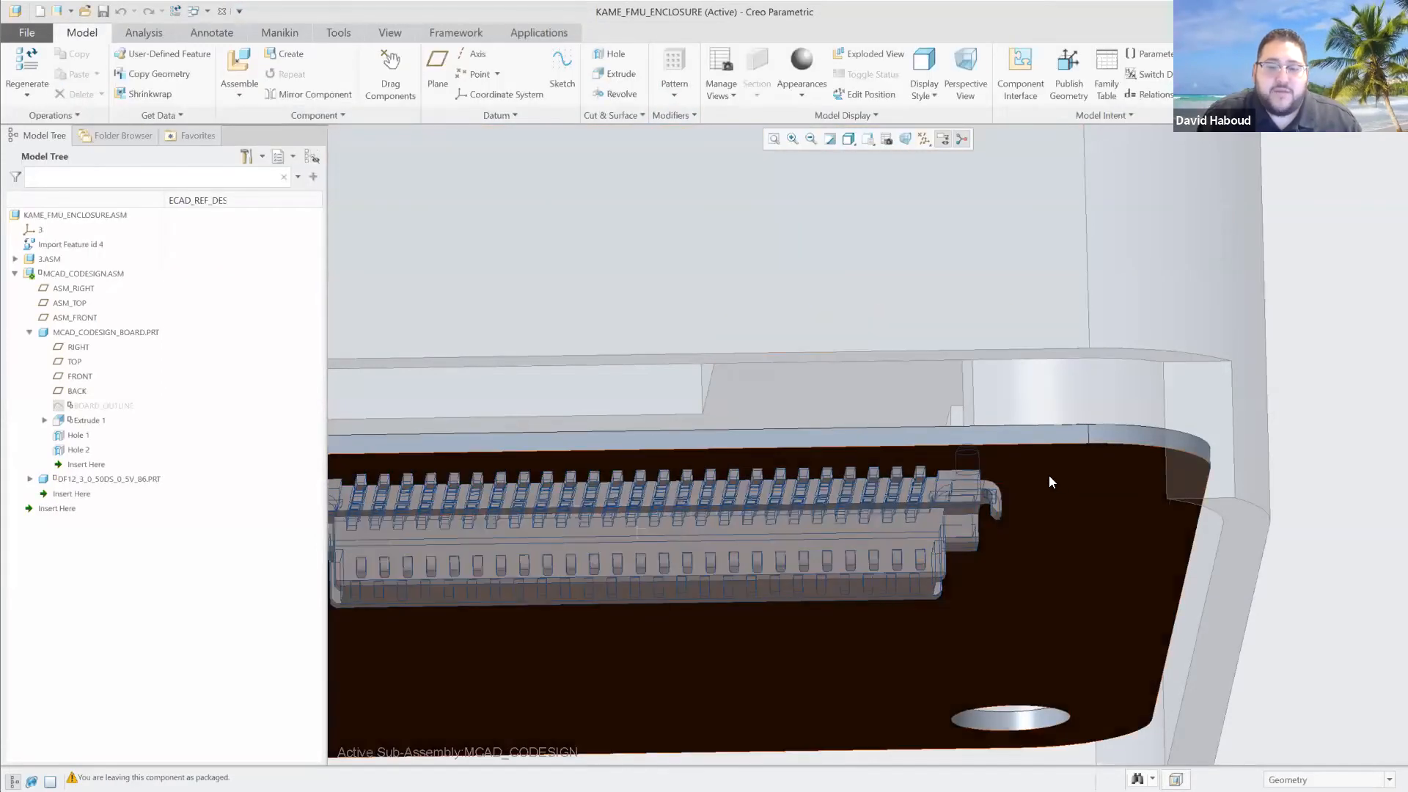
# Hide the PART5_ALTIUM_DRONE_PRODUCTION enclosure part under the board.
pyautogui.scroll(-5, 1050, 472)
pyautogui.scroll(5, 1013, 571)
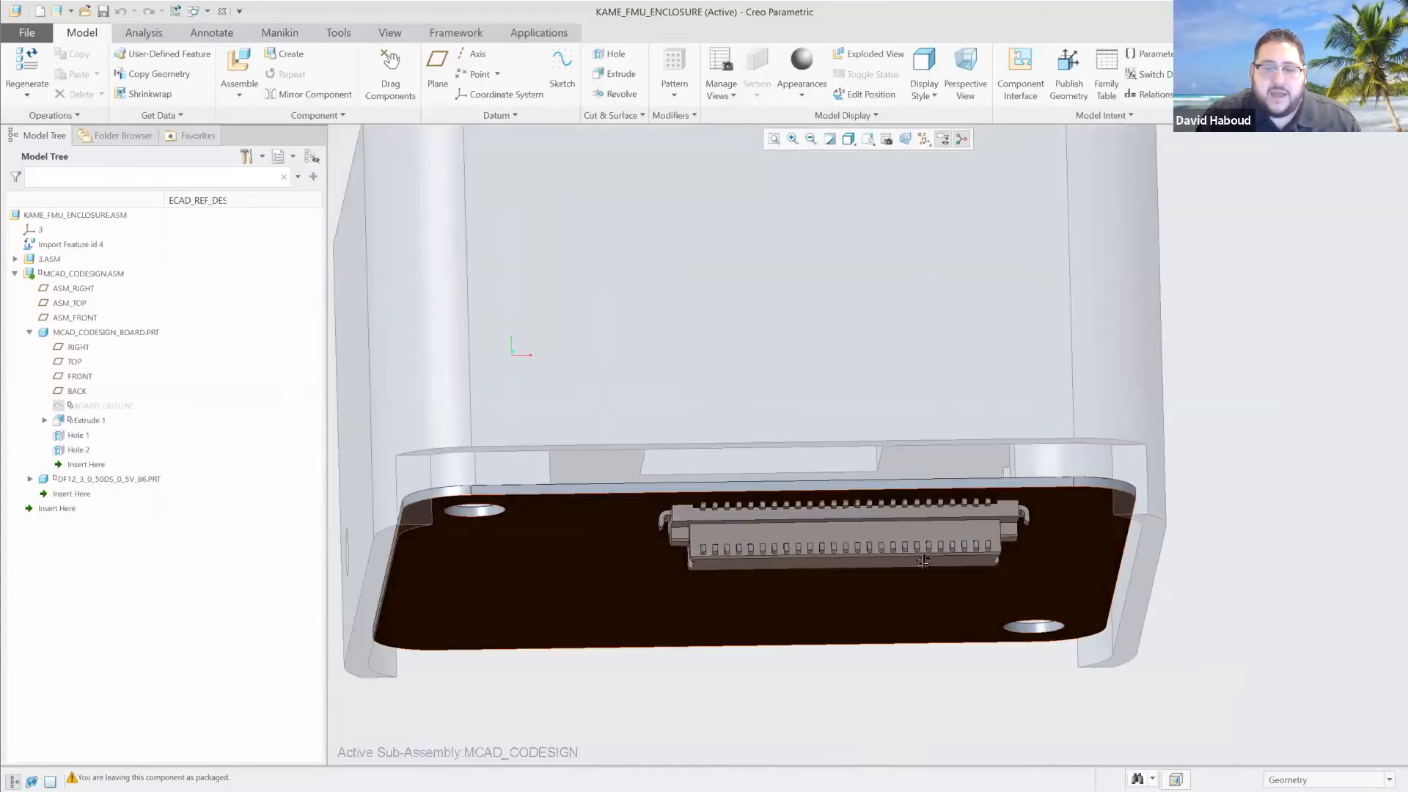
pyautogui.moveTo(910, 599); pyautogui.dragTo(935, 421, button='middle')
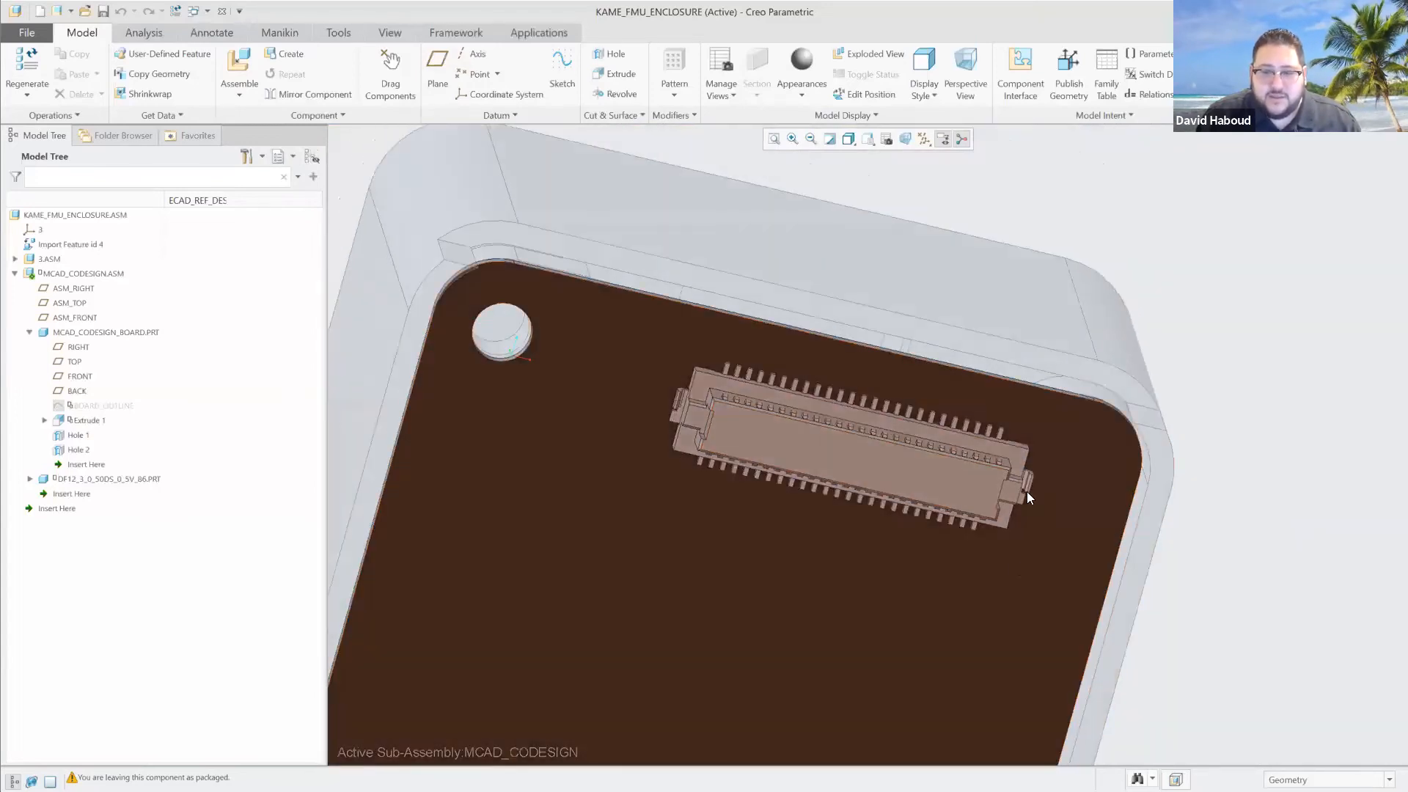
pyautogui.moveTo(1101, 569); pyautogui.dragTo(1090, 410, button='middle')
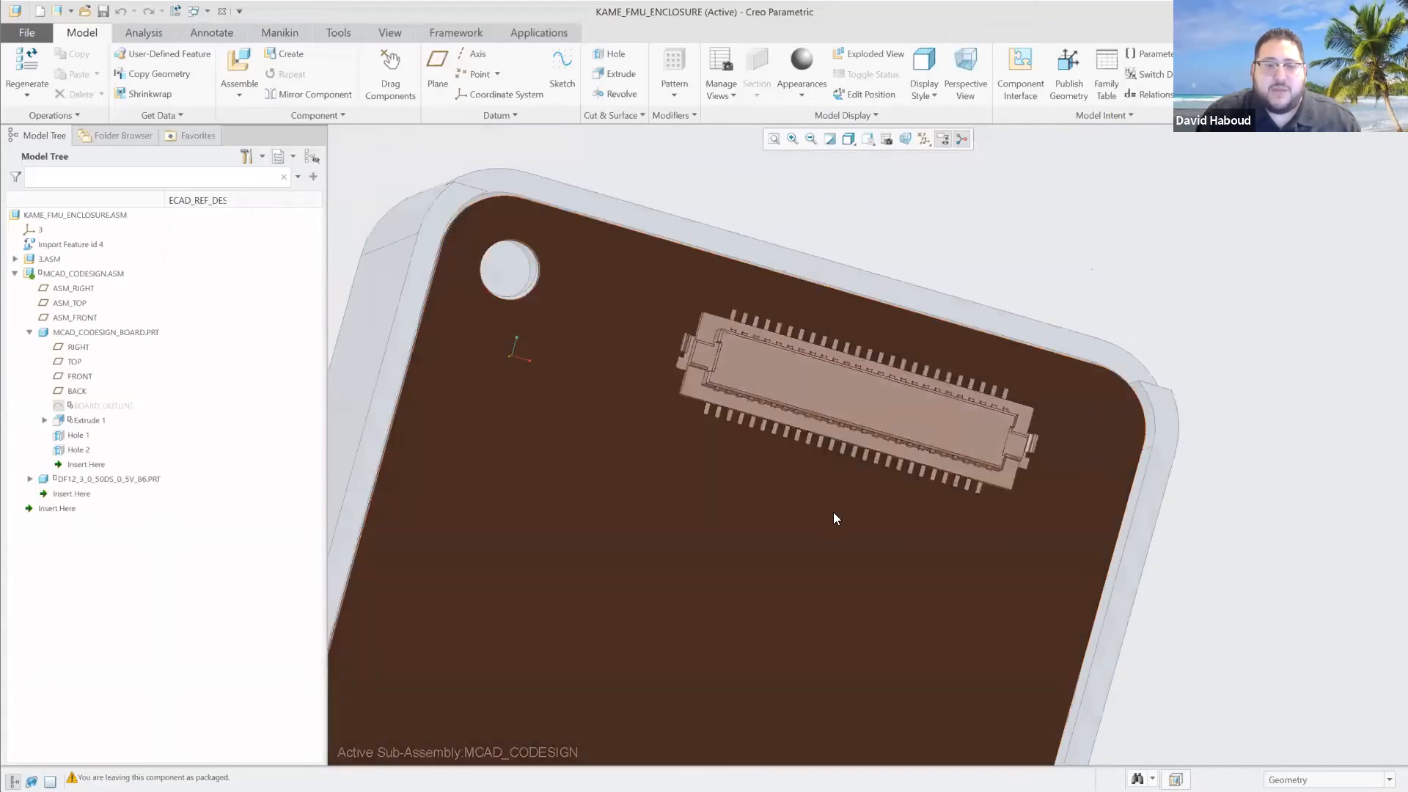
pyautogui.scroll(2, 833, 512)
pyautogui.scroll(-5, 868, 547)
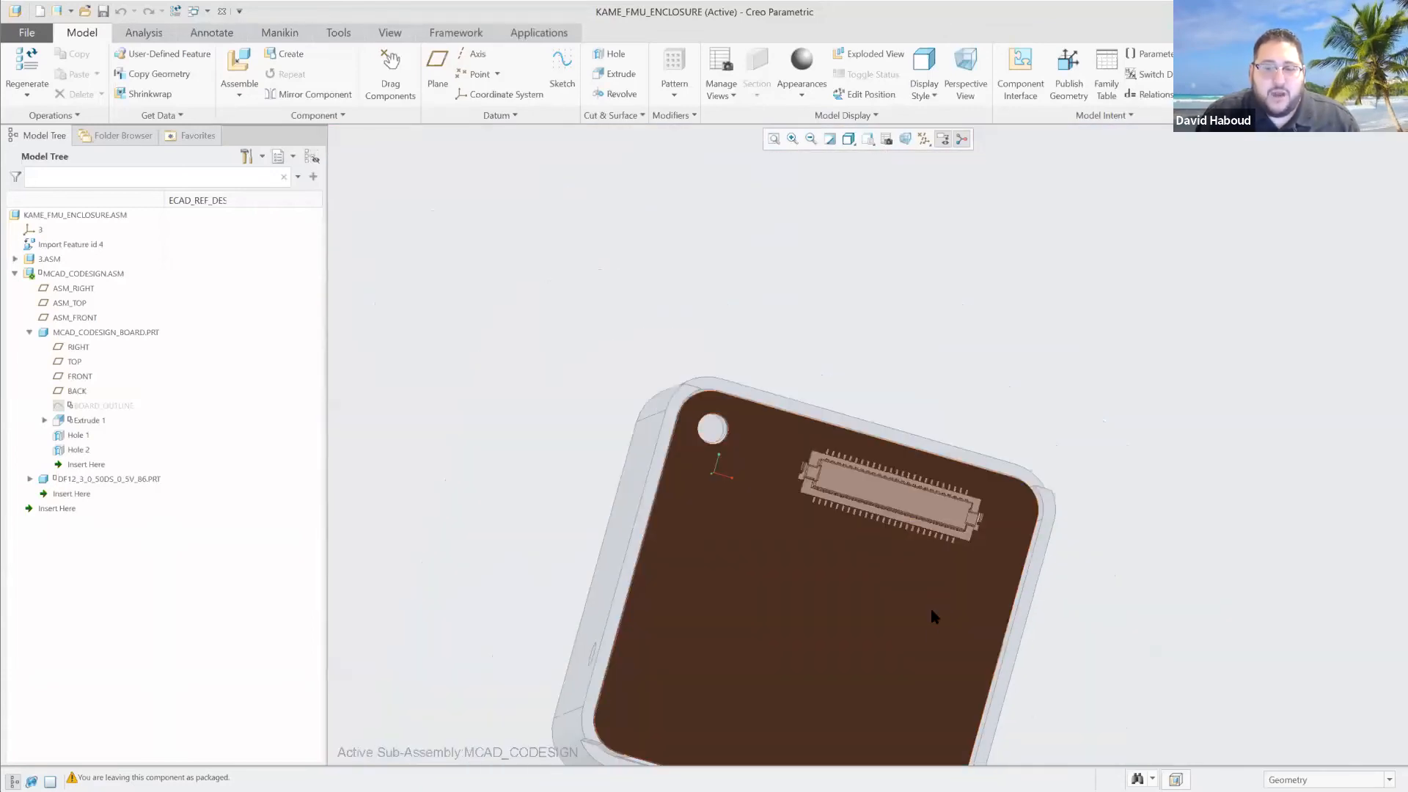
pyautogui.scroll(-2, 1076, 557)
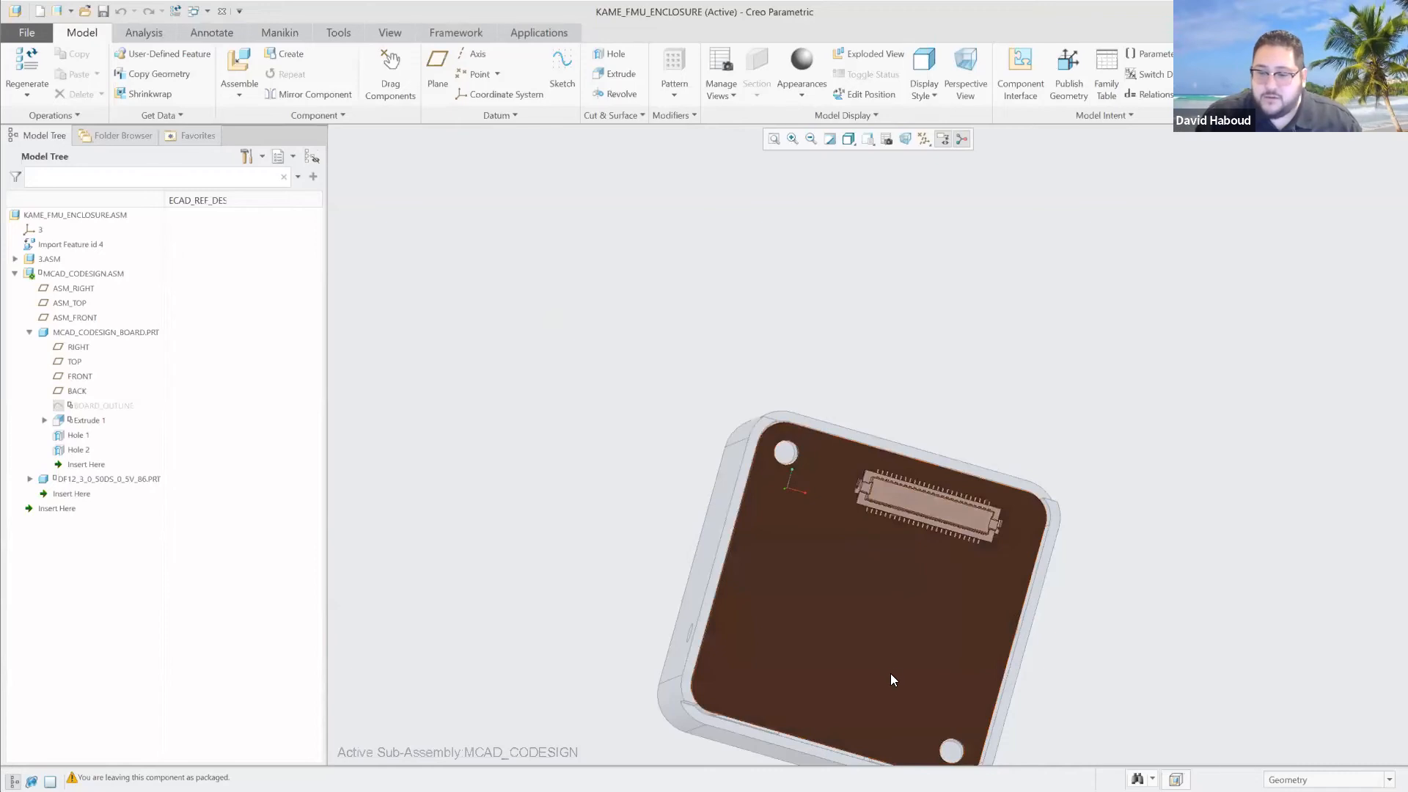
pyautogui.moveTo(857, 683)
pyautogui.mouseDown(button='middle')
pyautogui.moveTo(873, 566)
pyautogui.moveTo(846, 538)
pyautogui.mouseUp(button='middle')
pyautogui.click(875, 539)
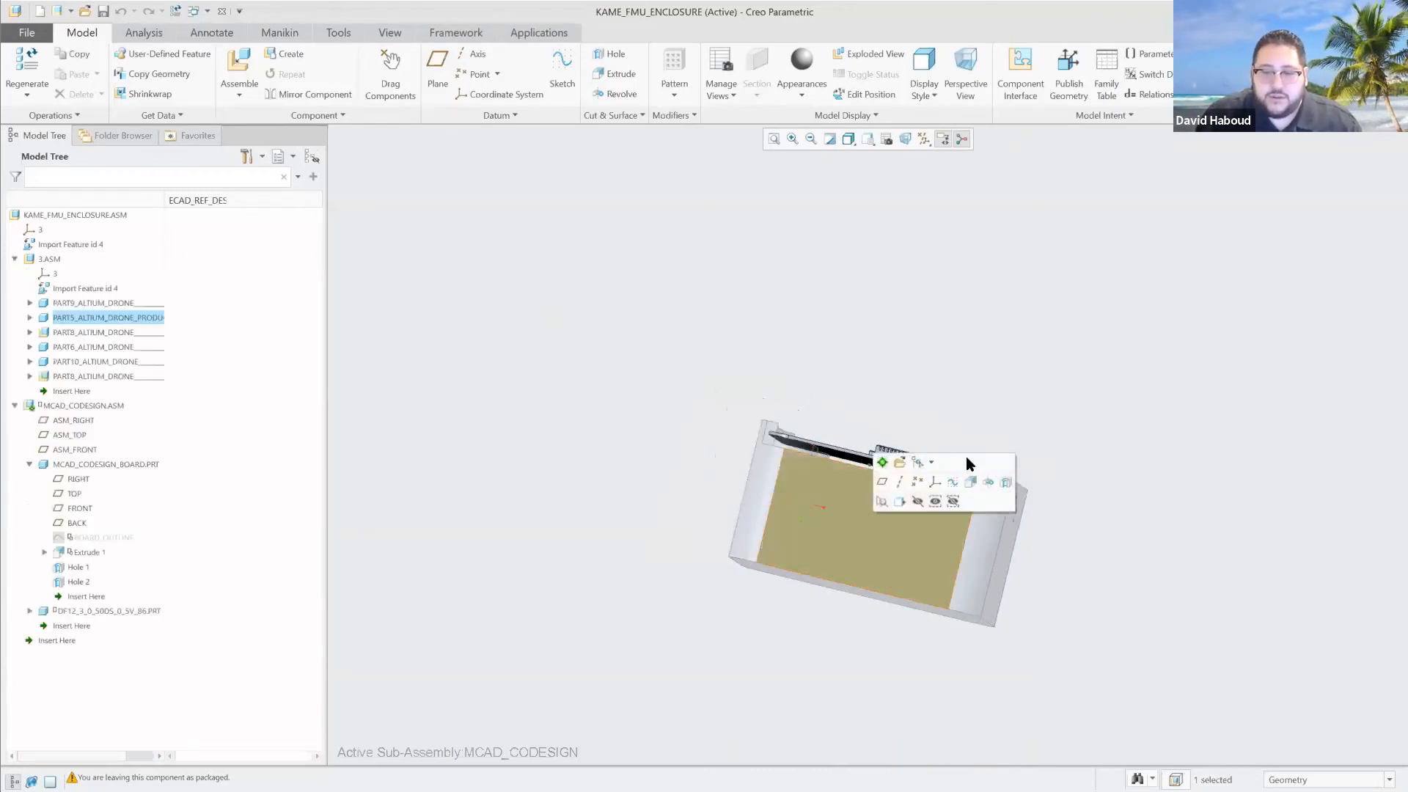
pyautogui.click(914, 500)
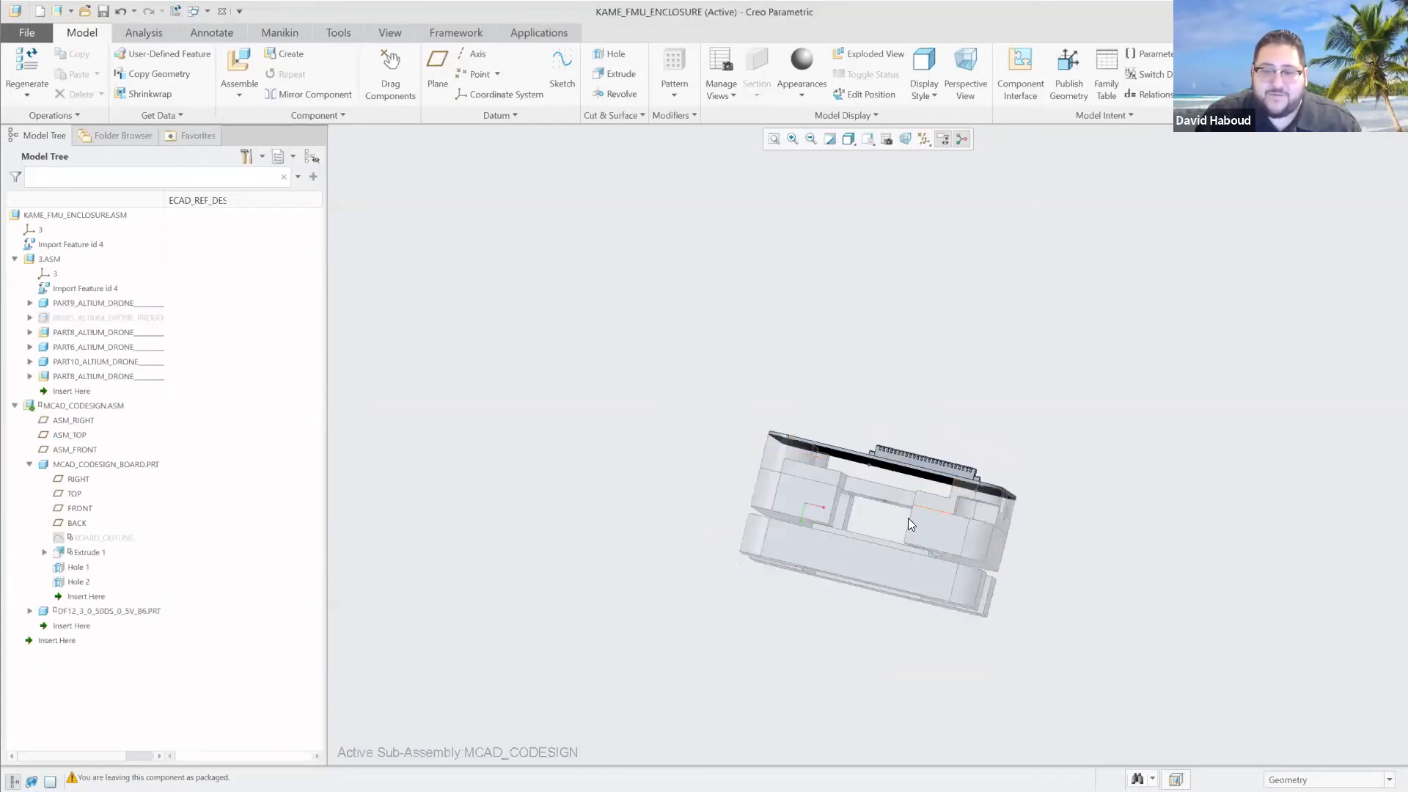
# Insert the in-session part df40c-20ds-0-4v-51-1911-1.prt into the MCAD_CODESIGN sub-assembly as a second connector.
pyautogui.moveTo(885, 563); pyautogui.dragTo(879, 664, button='middle')
pyautogui.click(250, 68)
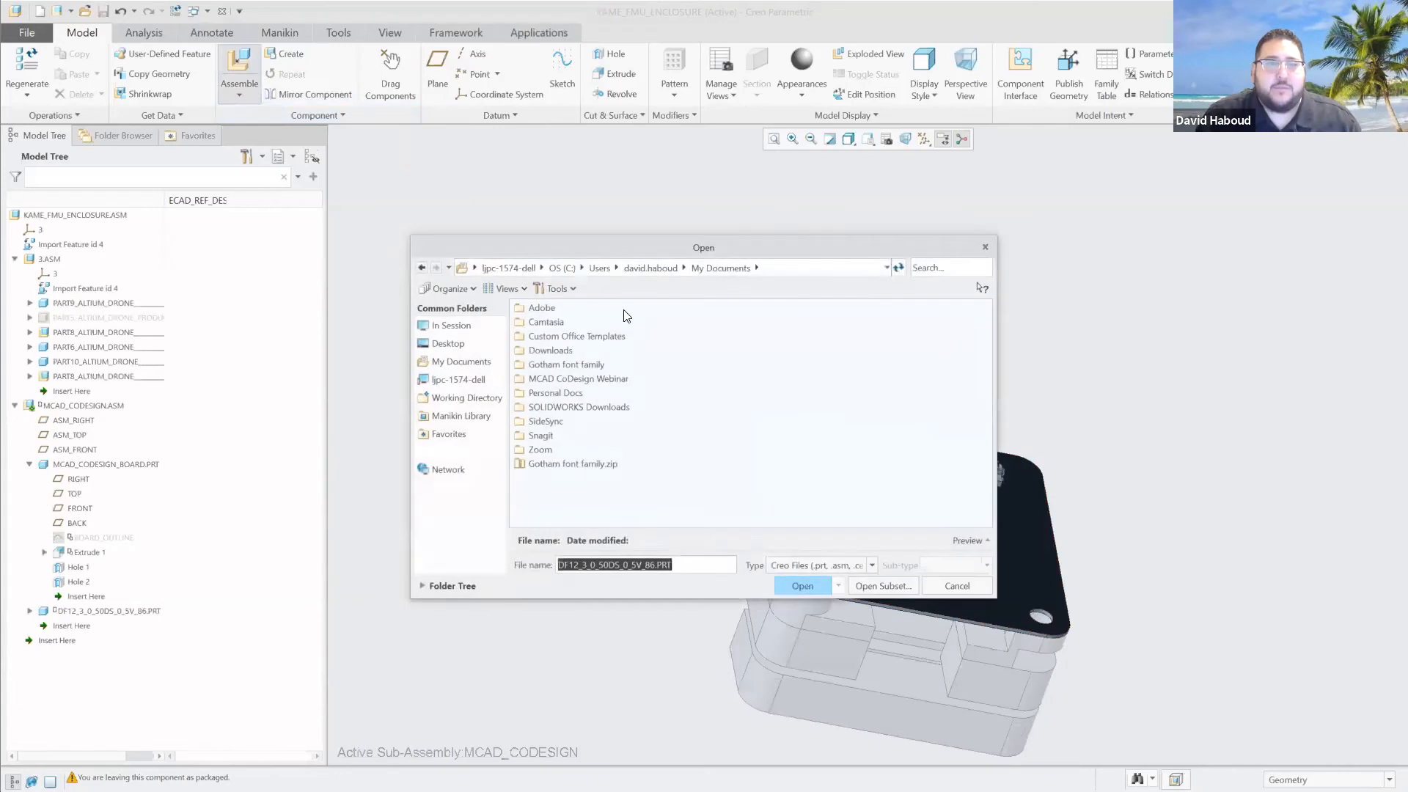
pyautogui.click(469, 324)
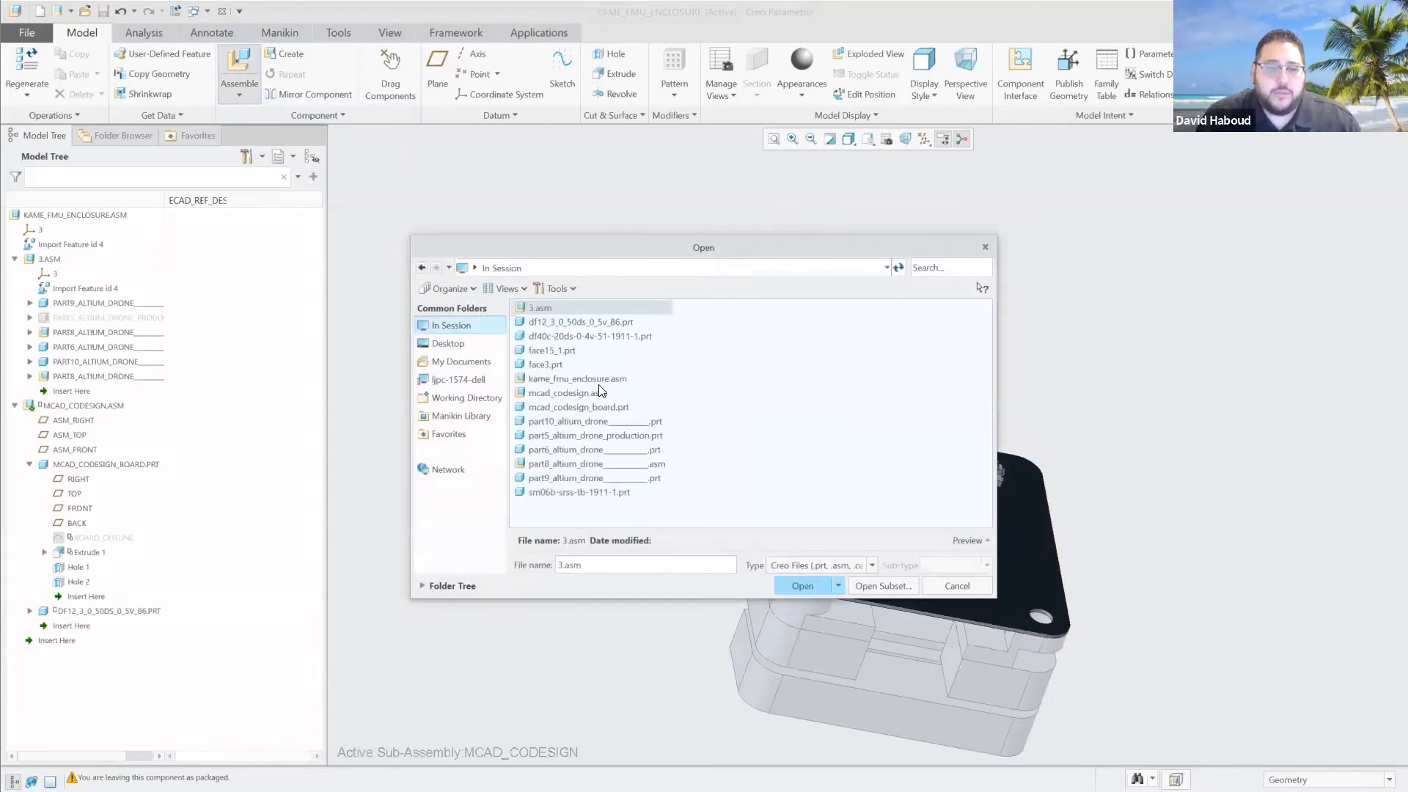
pyautogui.doubleClick(606, 335)
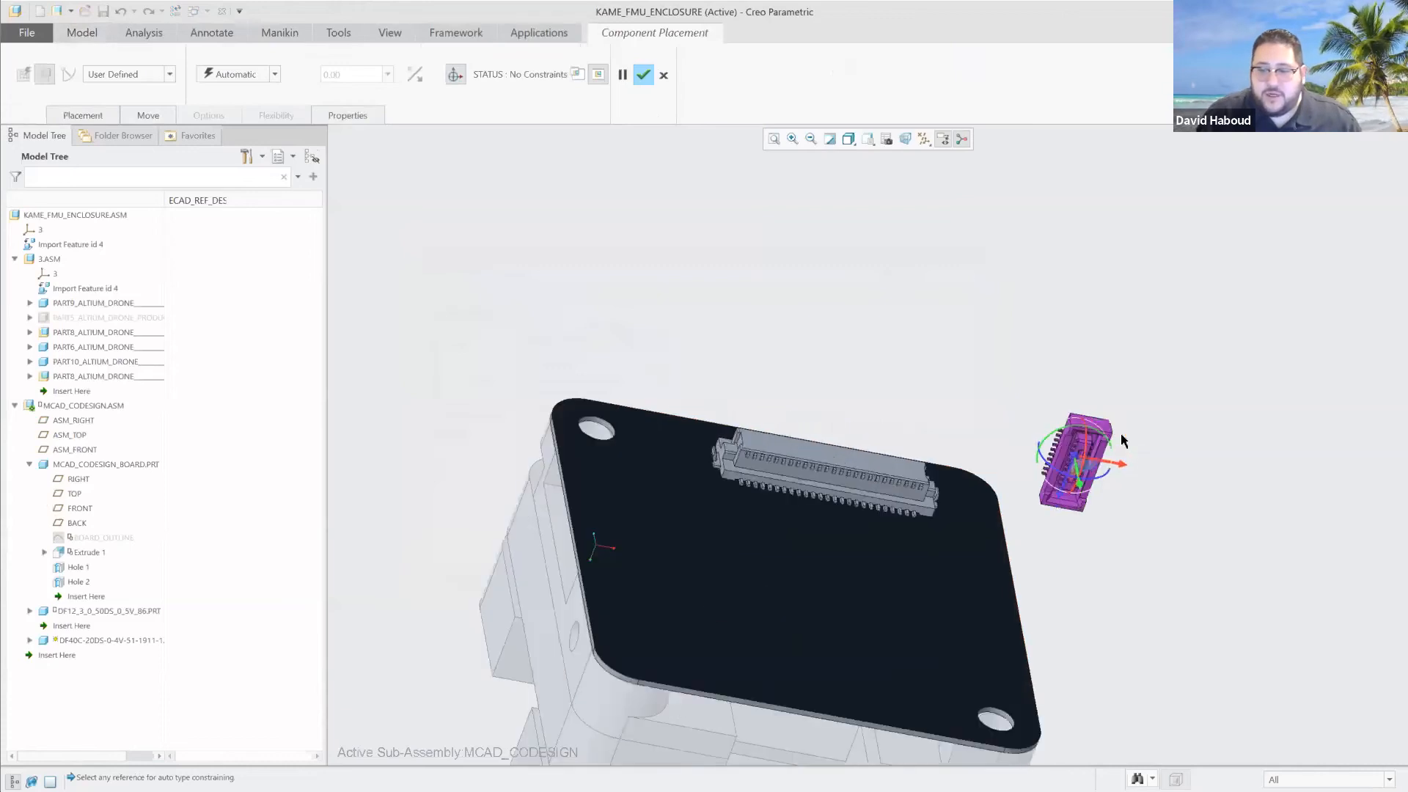
# Add a Coincident constraint between a DF40C connector pin's contact face and the underside of the board.
pyautogui.scroll(-1, 1119, 434)
pyautogui.moveTo(1077, 443); pyautogui.dragTo(1046, 660)
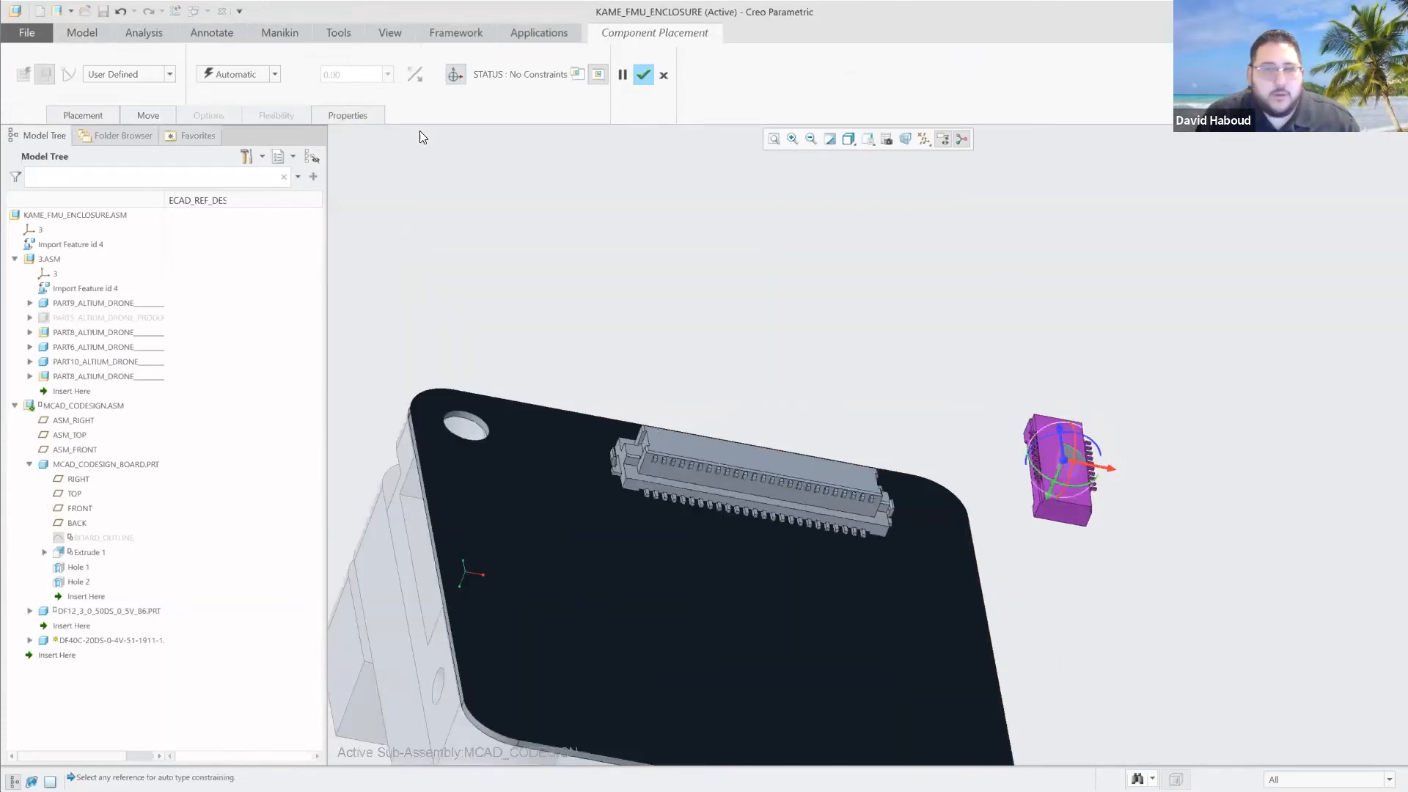
pyautogui.click(238, 74)
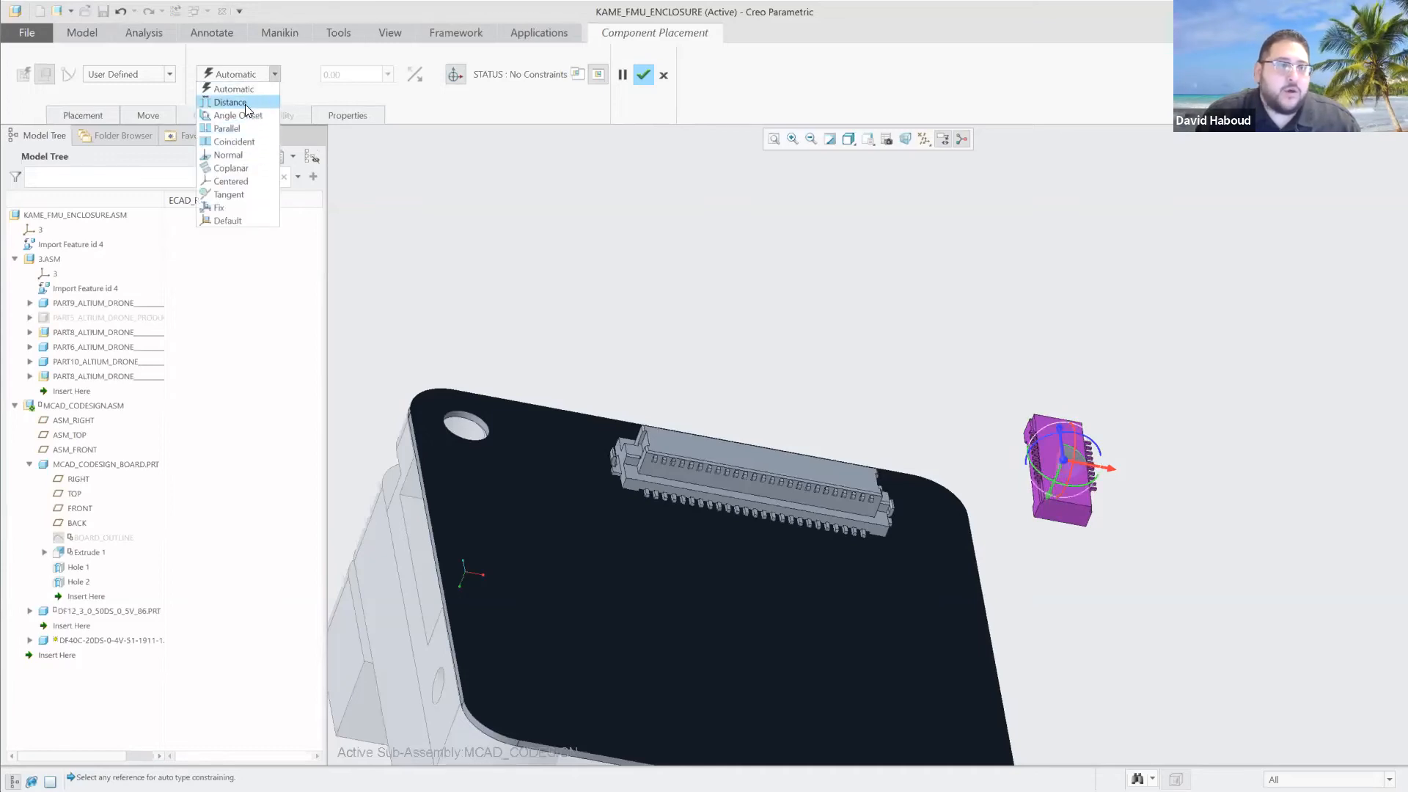
pyautogui.click(235, 142)
pyautogui.scroll(-4, 999, 543)
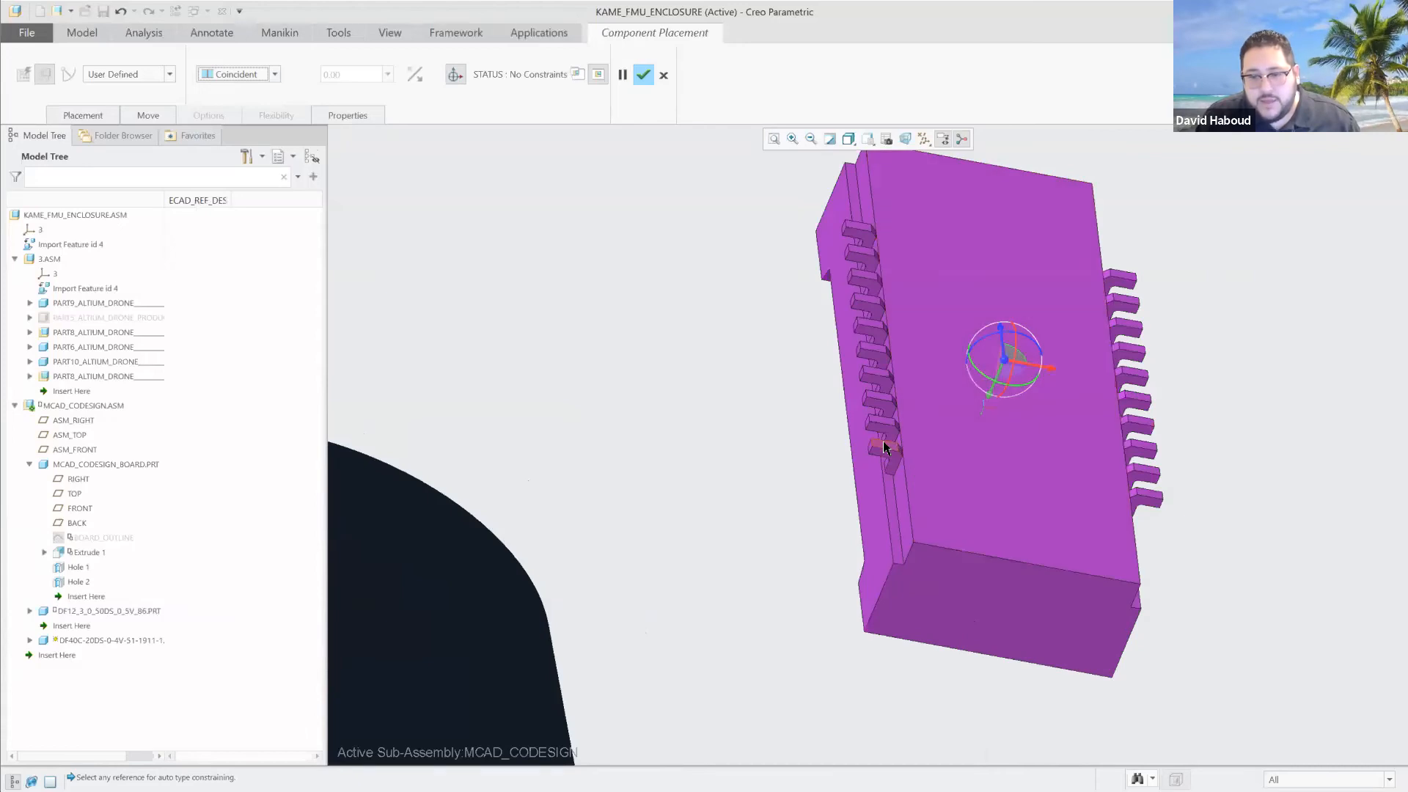
pyautogui.click(885, 445)
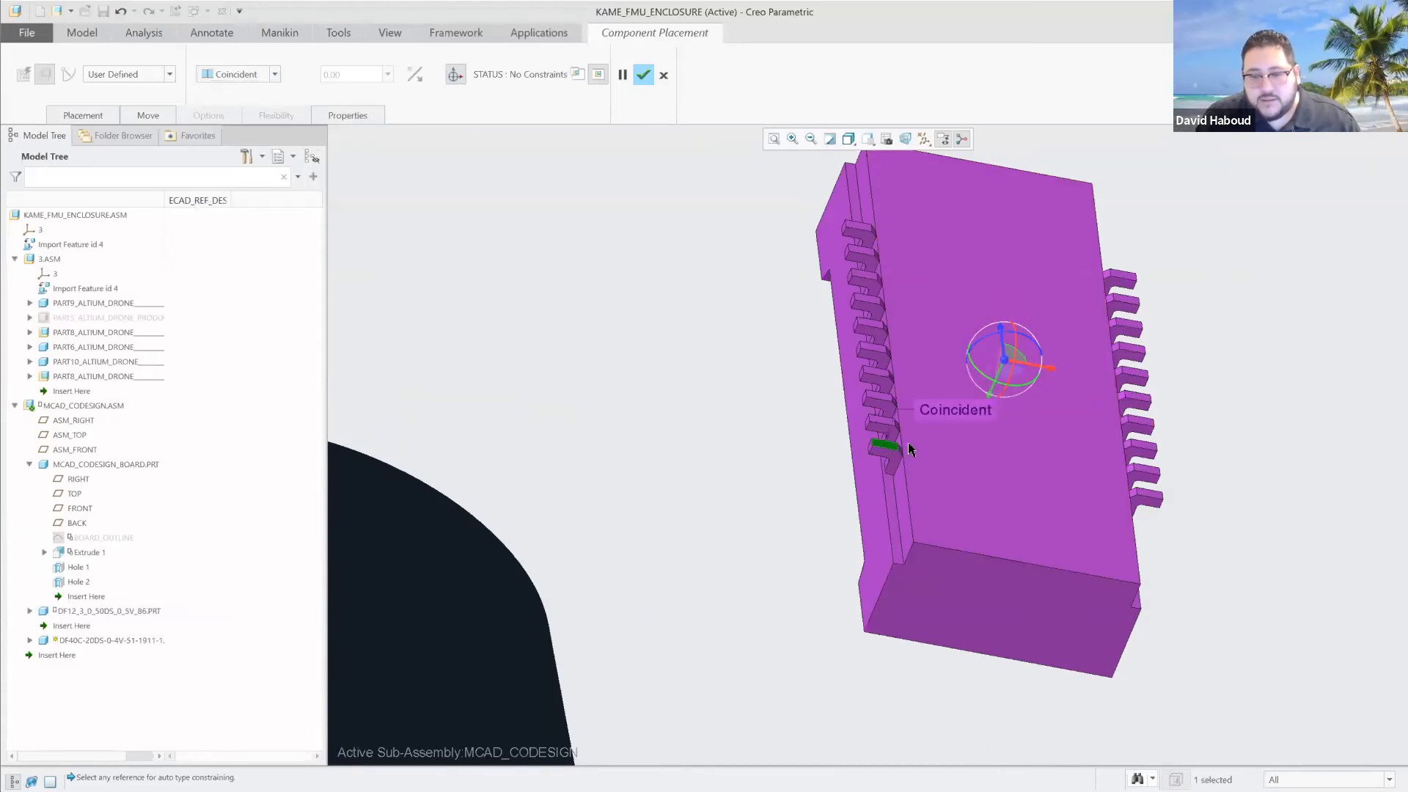
pyautogui.scroll(6, 814, 550)
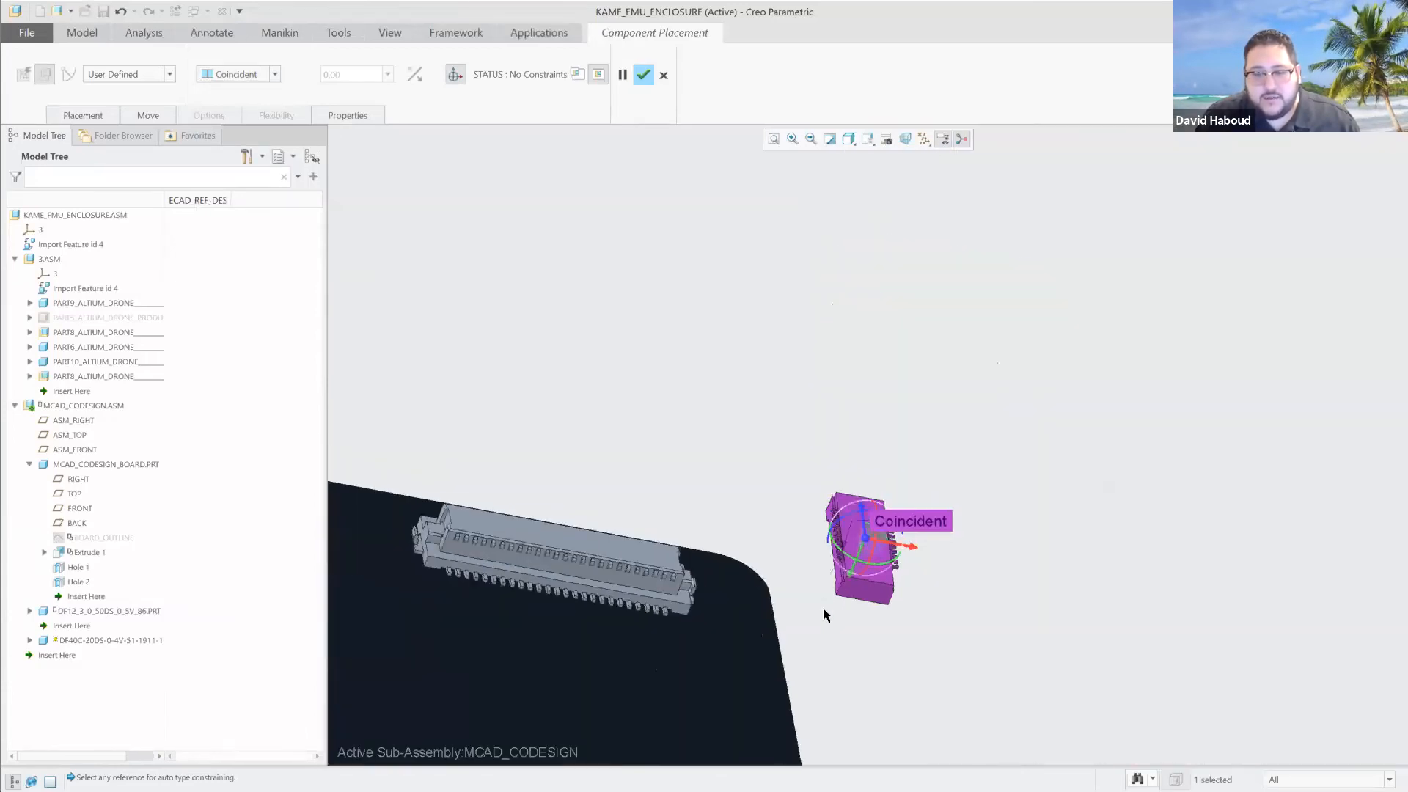
pyautogui.moveTo(675, 715); pyautogui.dragTo(746, 521, button='middle')
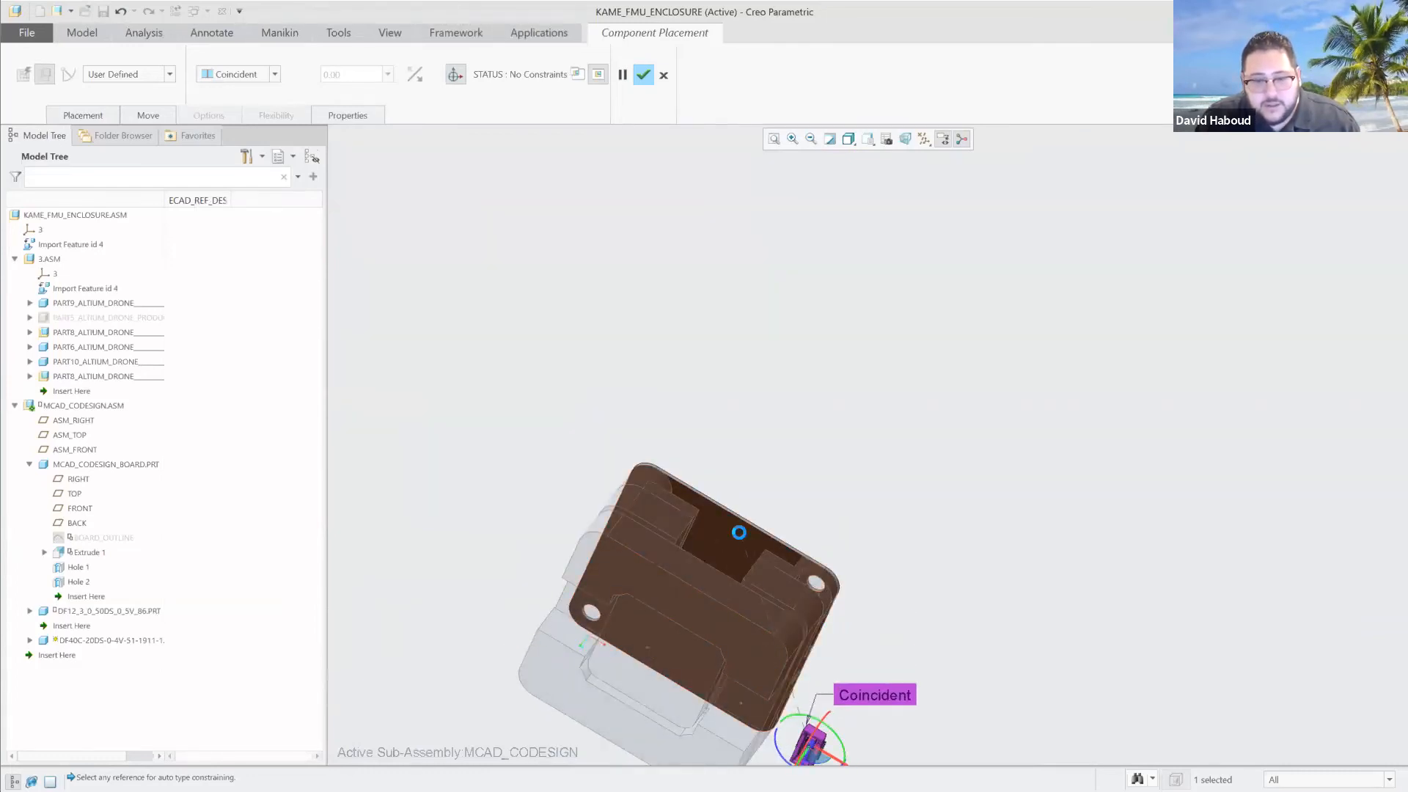
pyautogui.click(739, 537)
# Move and rotate the DF40C connector within its remaining freedom to sit under the board near its edge.
pyautogui.moveTo(901, 552); pyautogui.dragTo(877, 681, button='middle')
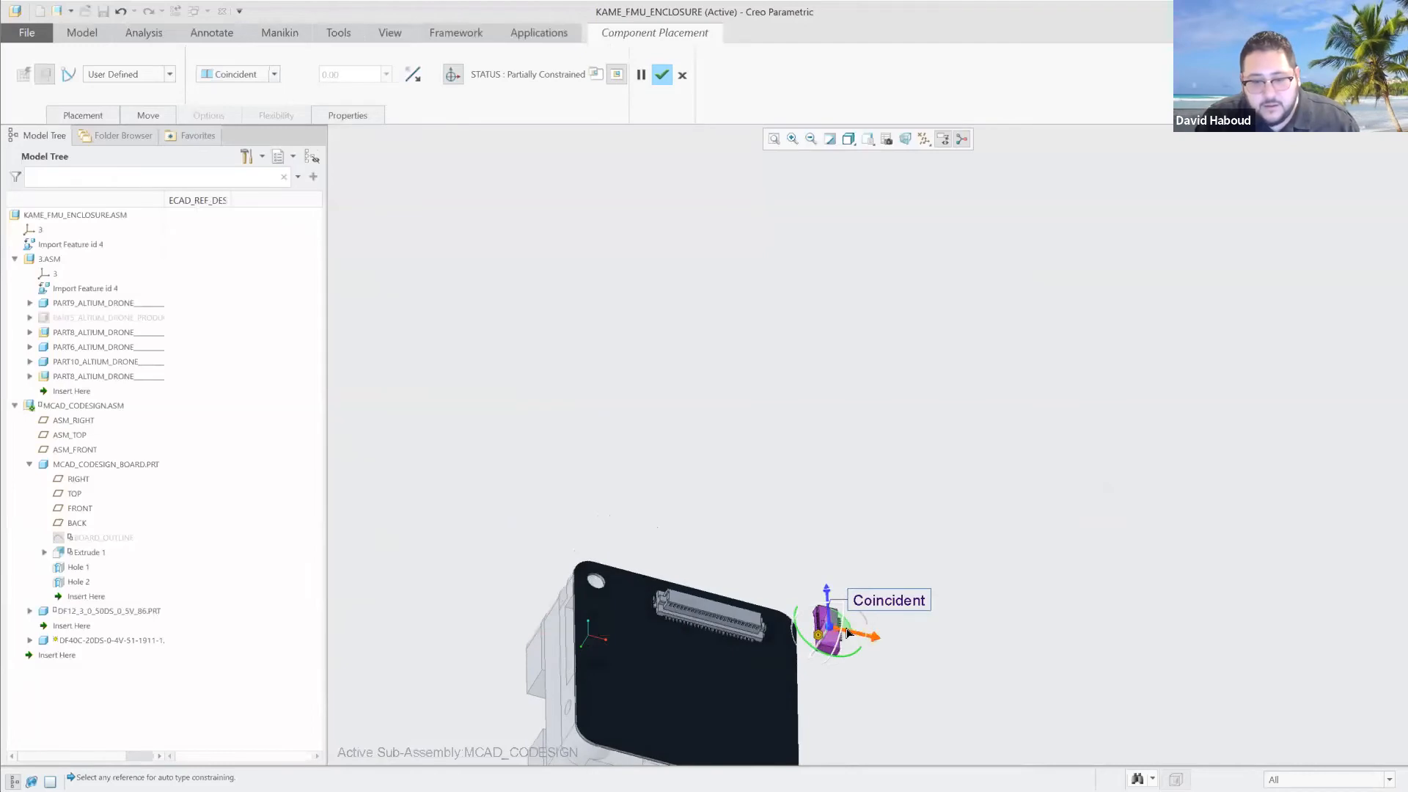
pyautogui.moveTo(829, 598); pyautogui.dragTo(840, 769)
pyautogui.moveTo(871, 720); pyautogui.dragTo(873, 624, button='middle')
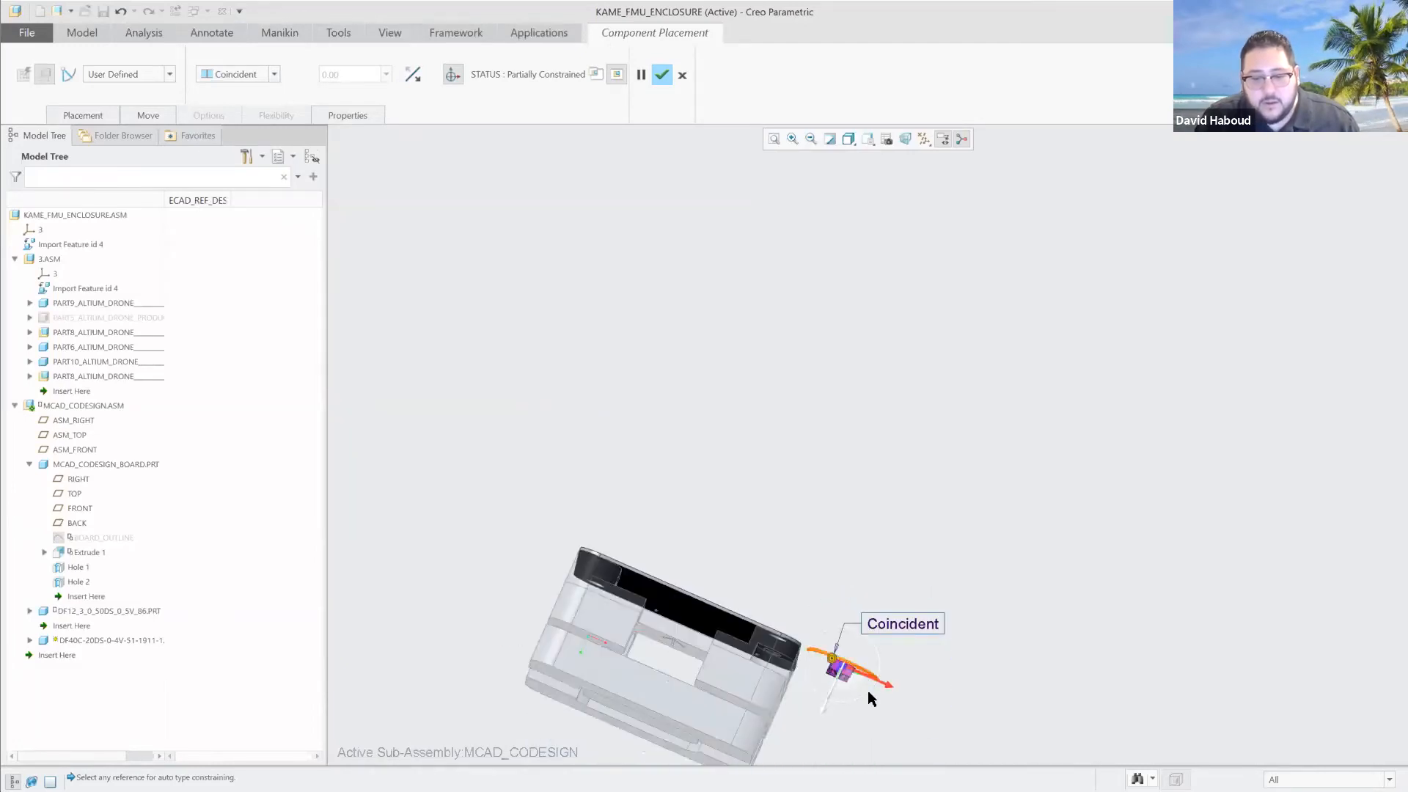
pyautogui.moveTo(888, 686); pyautogui.dragTo(813, 671)
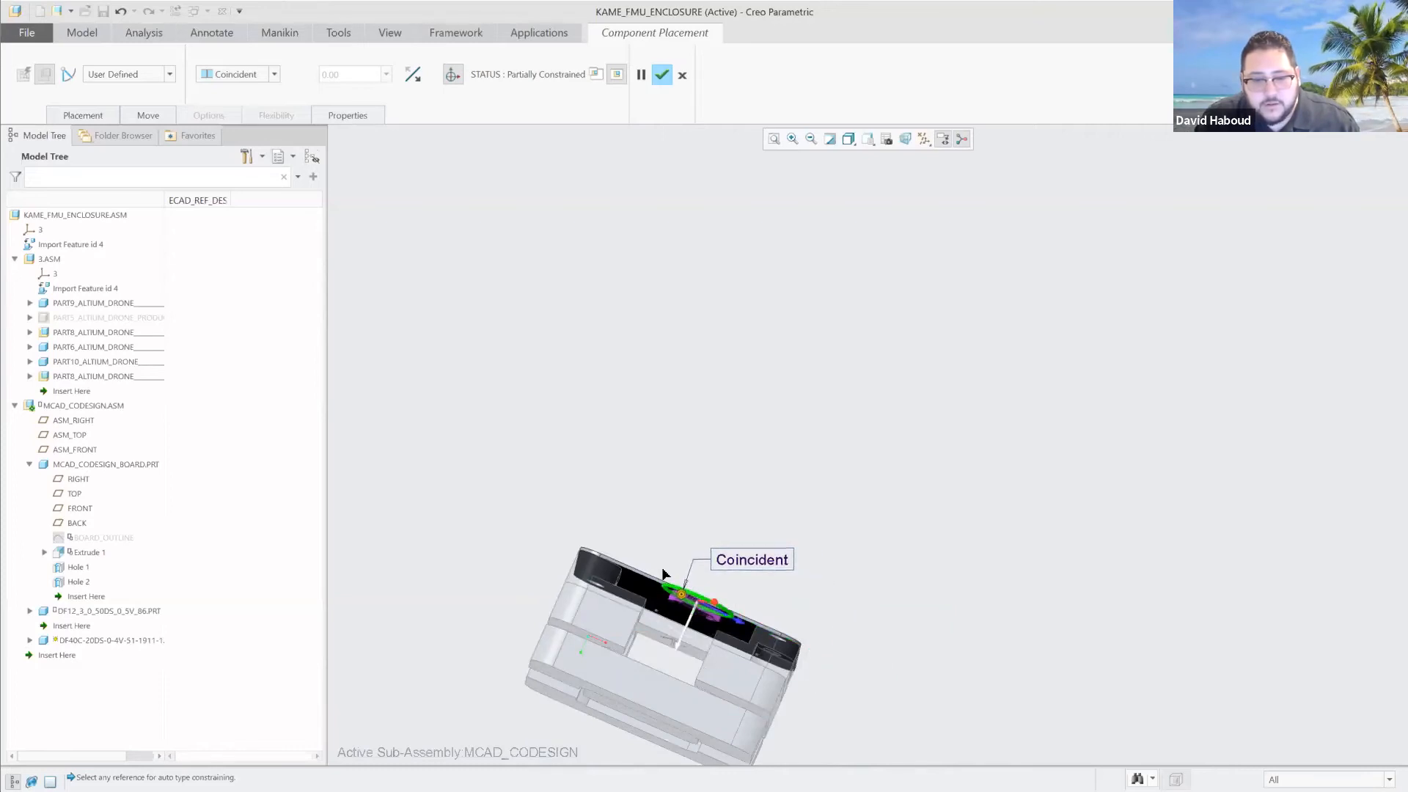
pyautogui.click(704, 629)
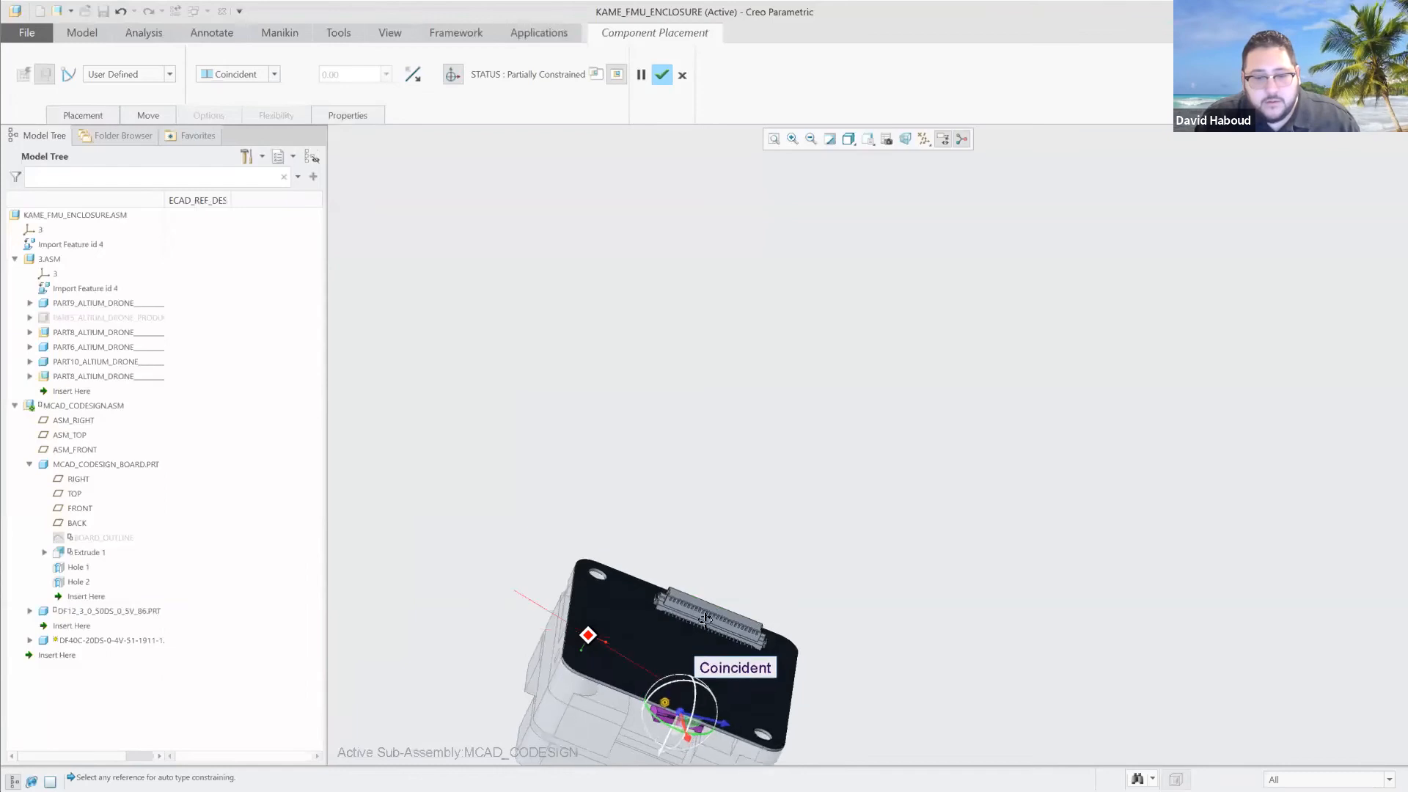
# Add a Distance constraint between the DF40C connector's long side face and the board's edge face with an offset of -0.1.
pyautogui.click(90, 112)
pyautogui.click(121, 212)
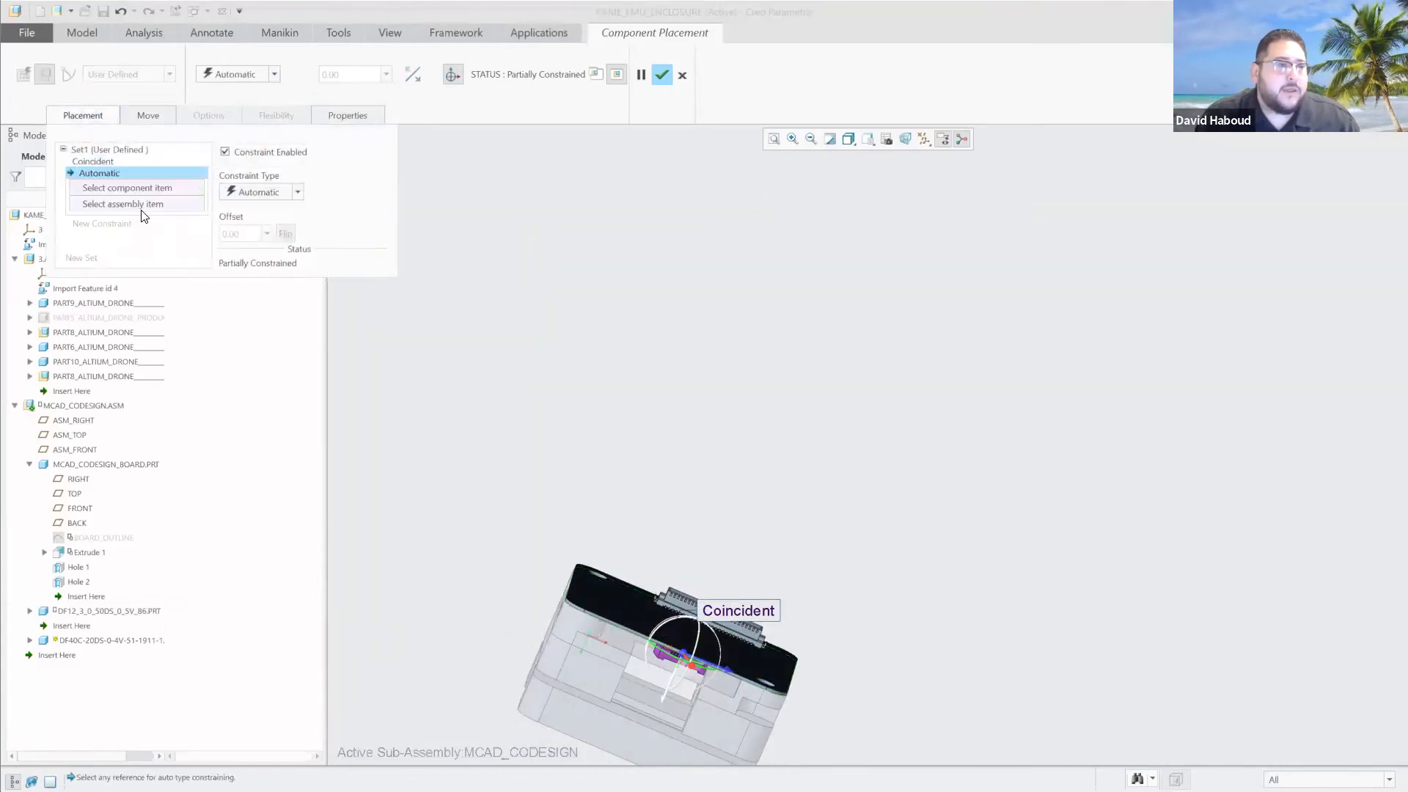
pyautogui.click(298, 192)
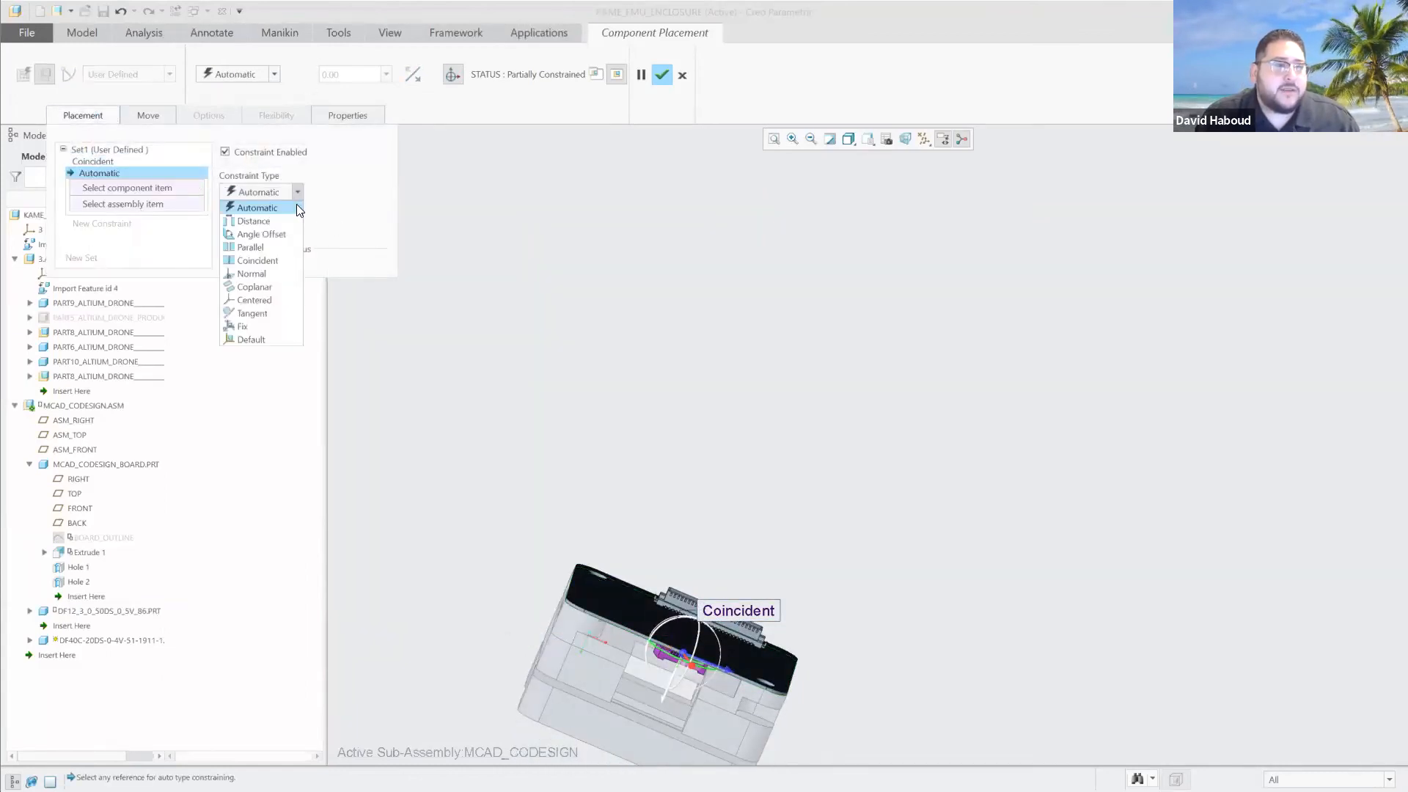
pyautogui.click(256, 220)
pyautogui.scroll(-10, 682, 661)
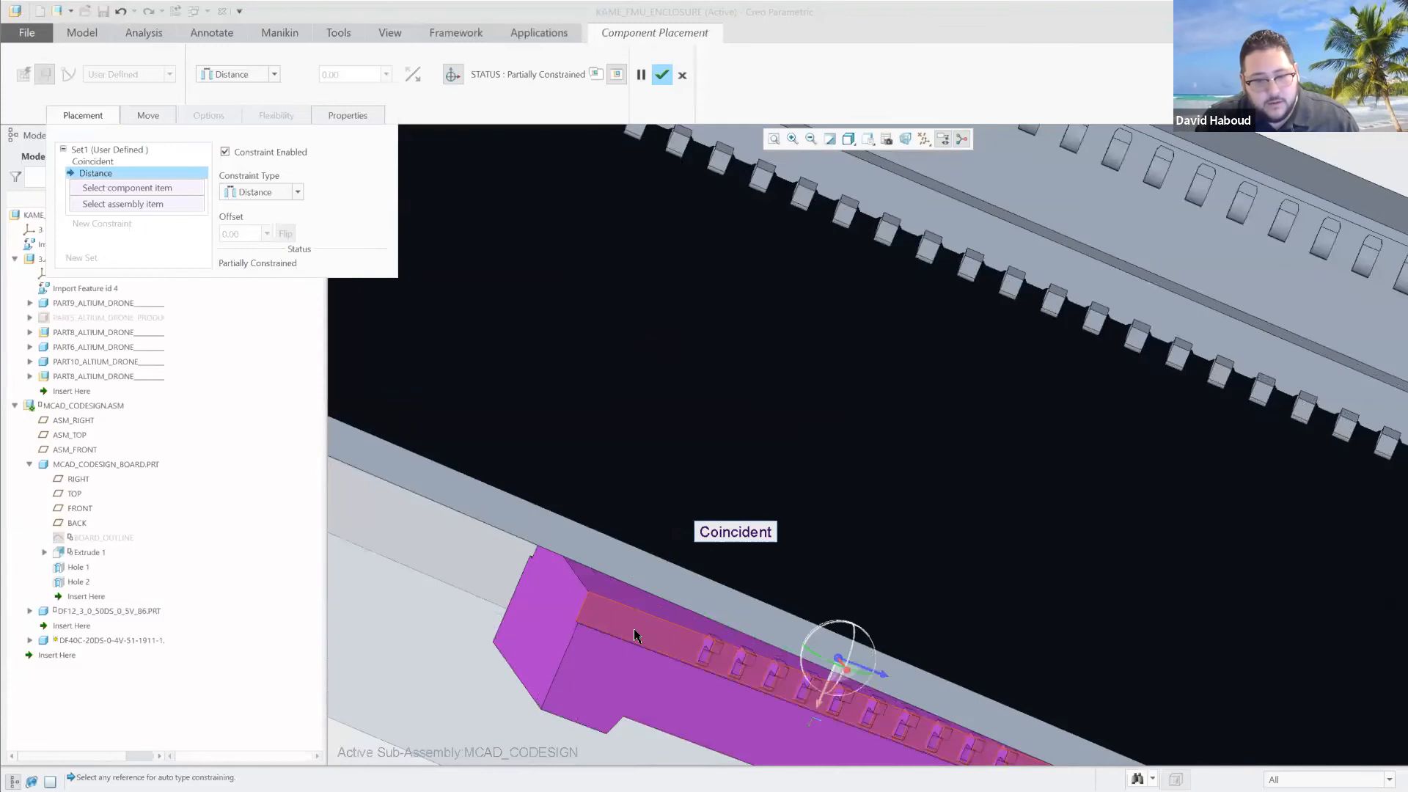
pyautogui.click(635, 634)
pyautogui.click(531, 525)
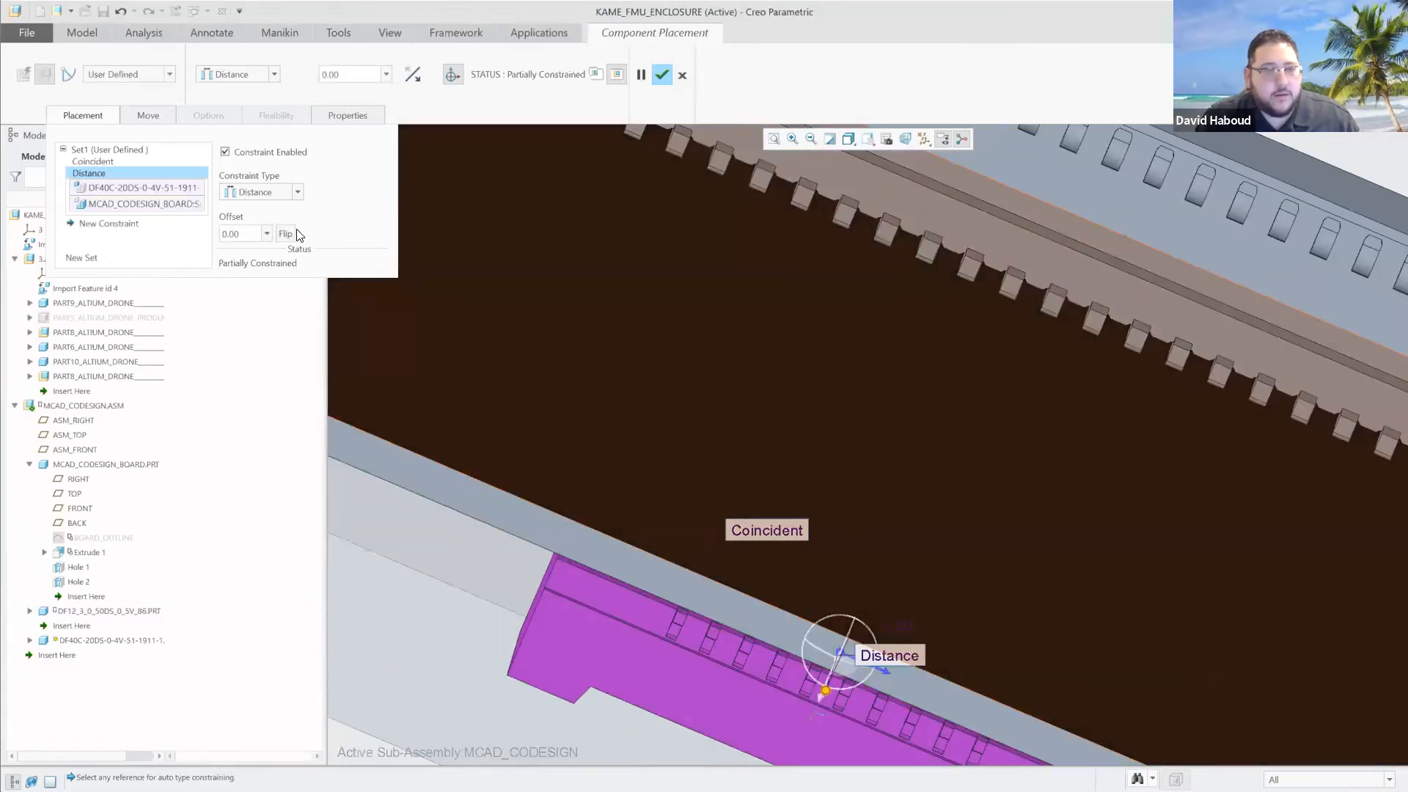
pyautogui.doubleClick(246, 233)
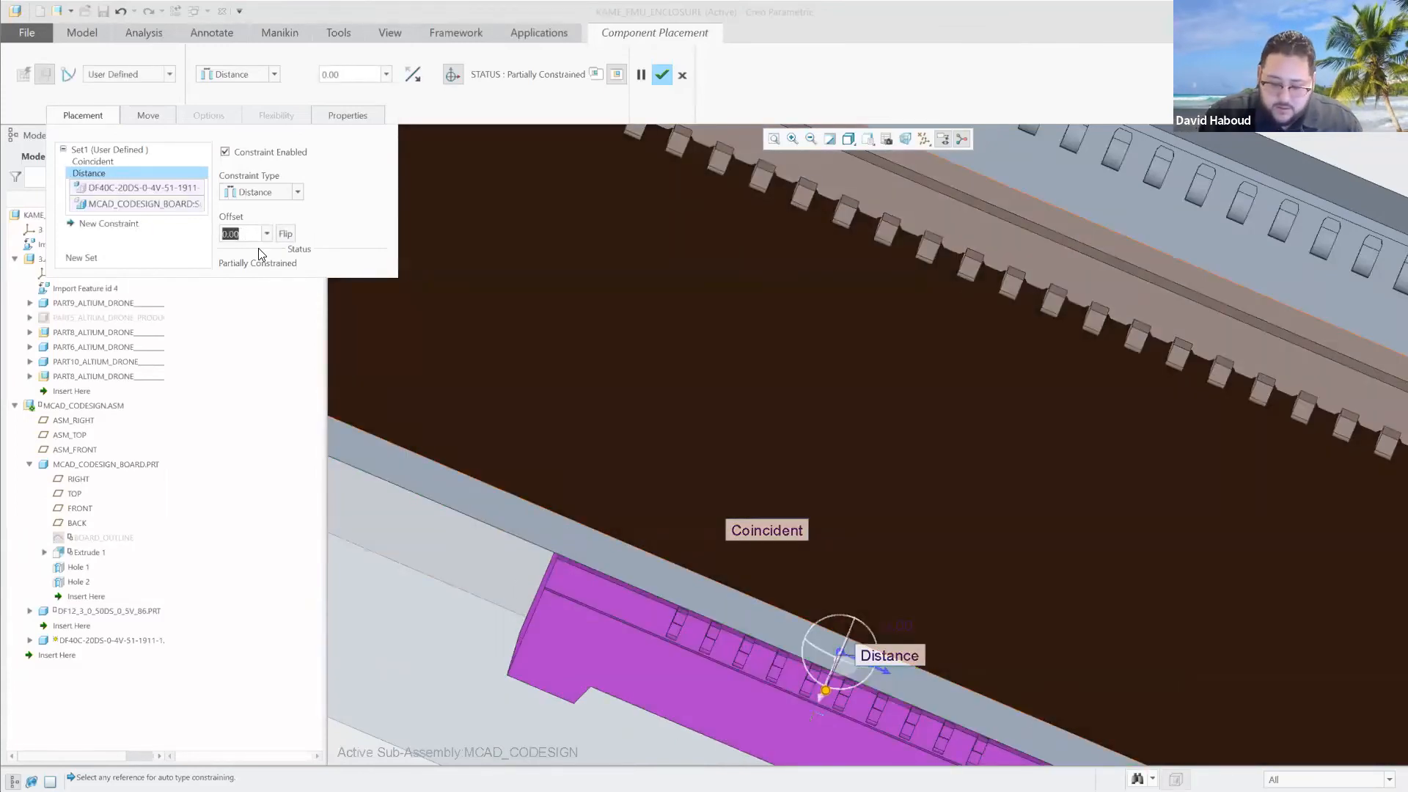
pyautogui.write('-.1')
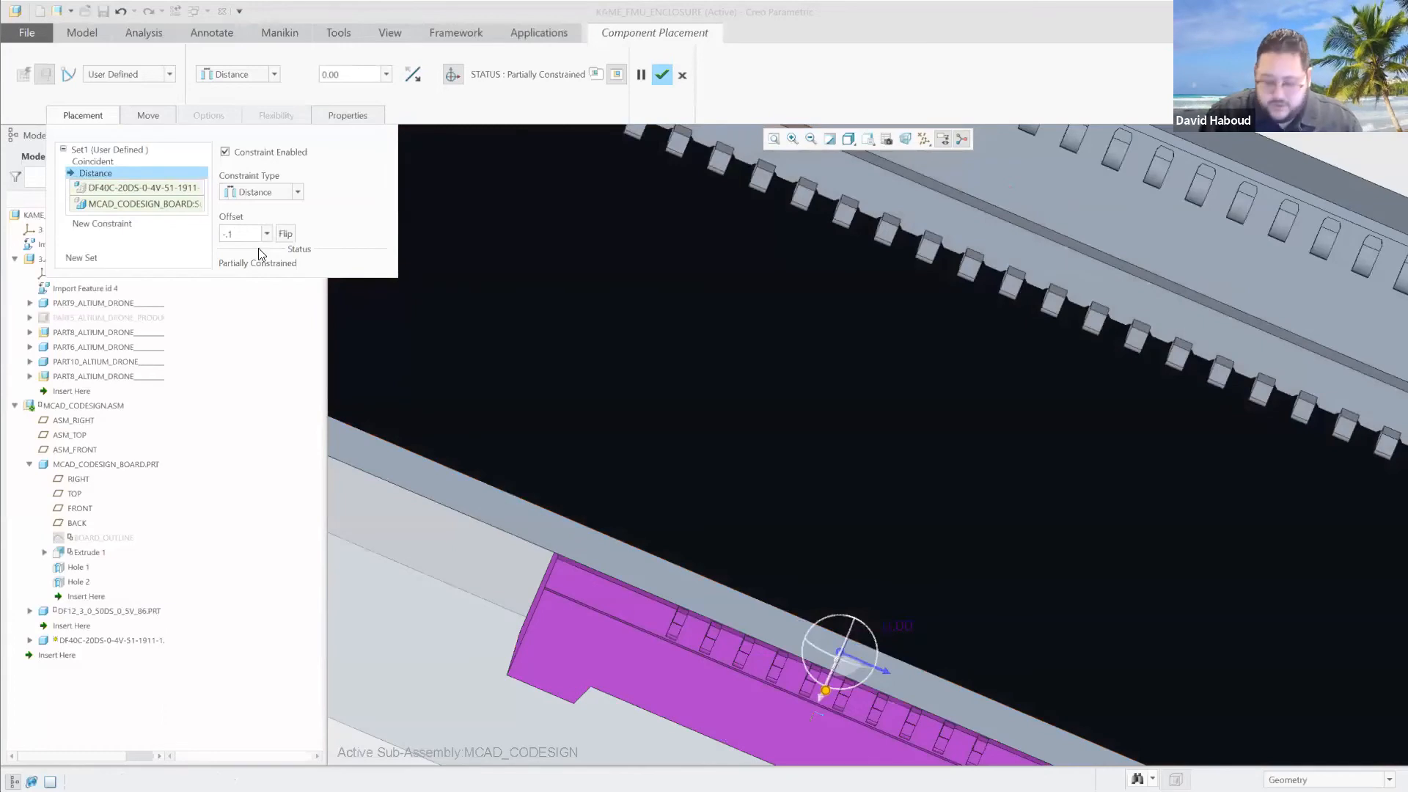
pyautogui.press('Return')
# Delete the Distance constraint and accept the DF40C connector's placement.
pyautogui.rightClick(89, 175)
pyautogui.click(107, 181)
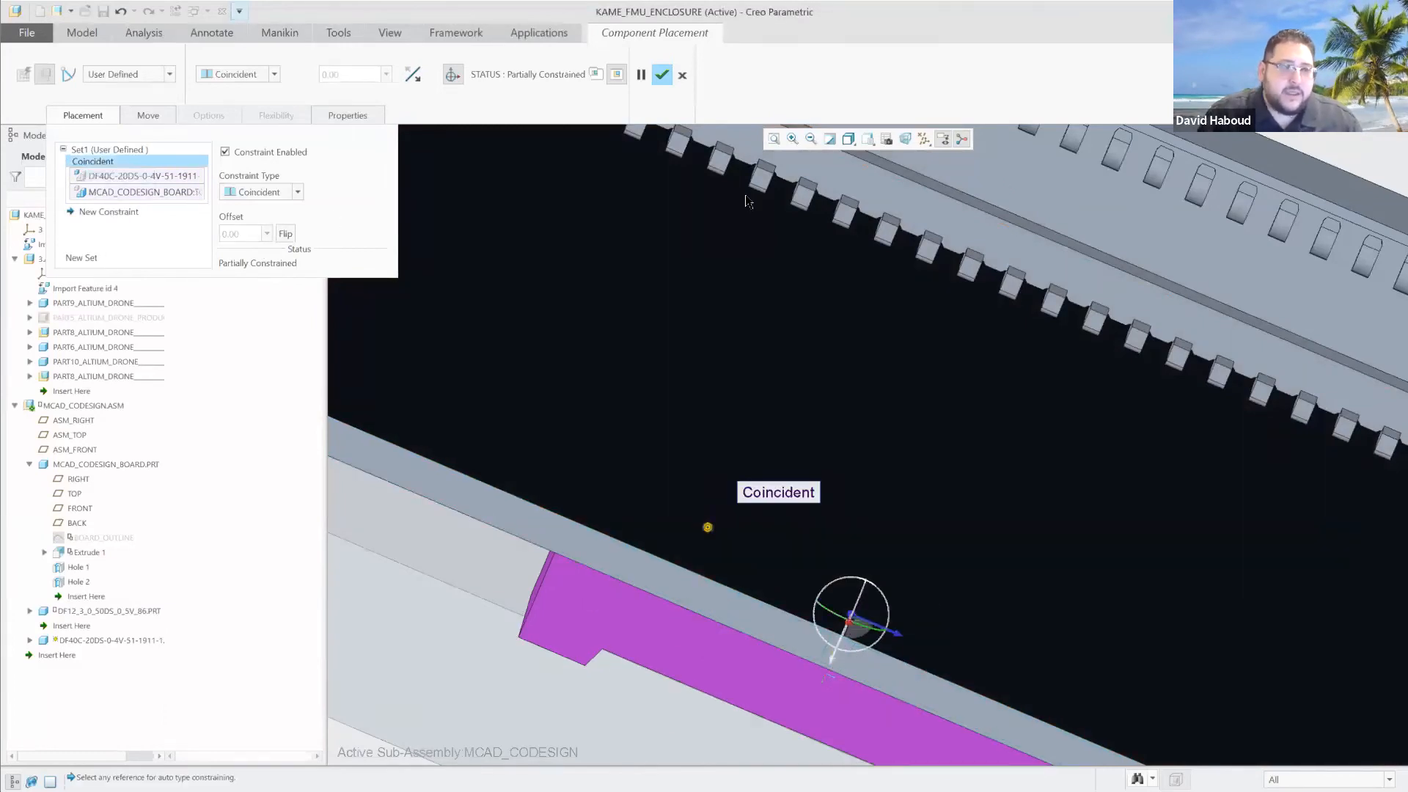
pyautogui.click(661, 75)
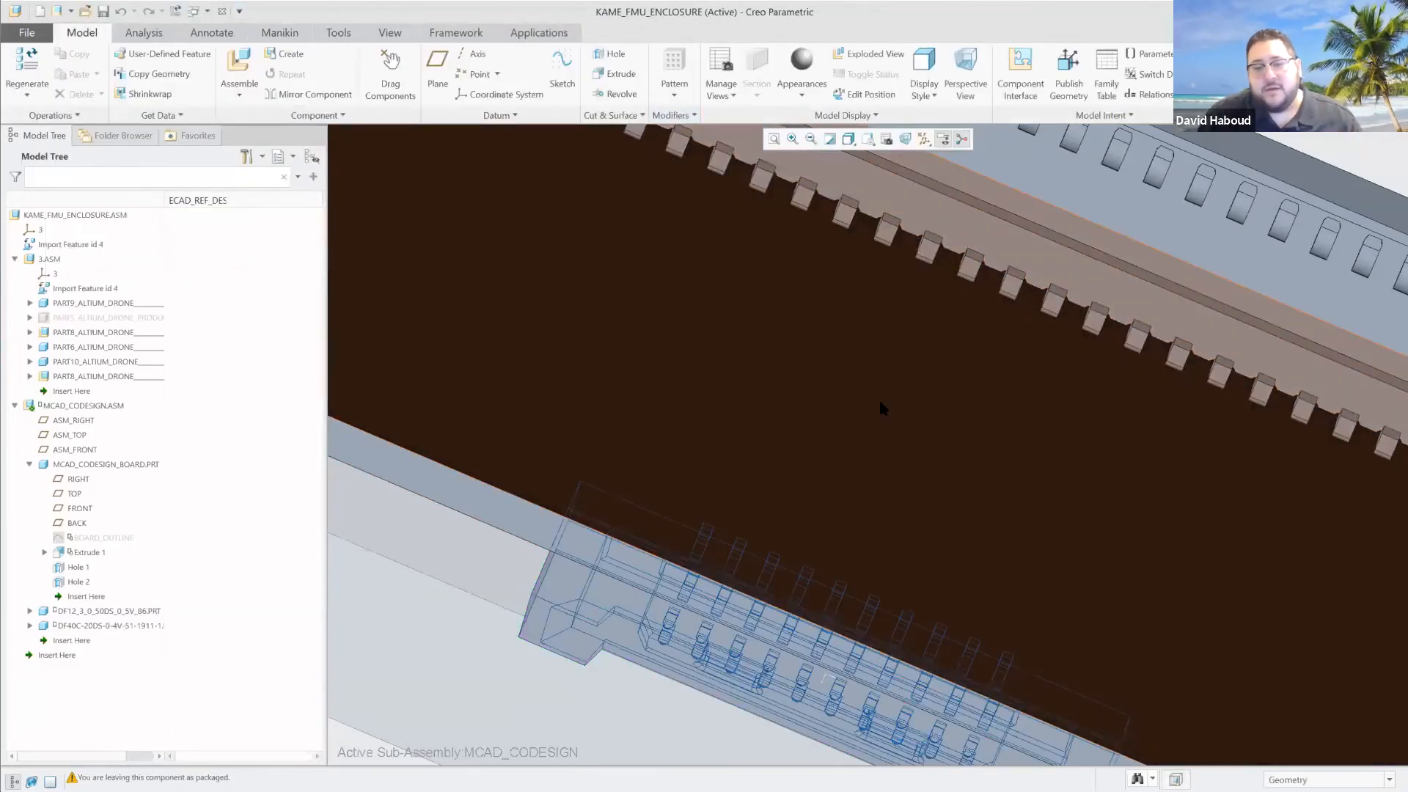
# Insert the in-session part sm06b-srss-tb-1911-1.prt into MCAD_CODESIGN as a third connector, leaving it unconstrained.
pyautogui.scroll(5, 916, 419)
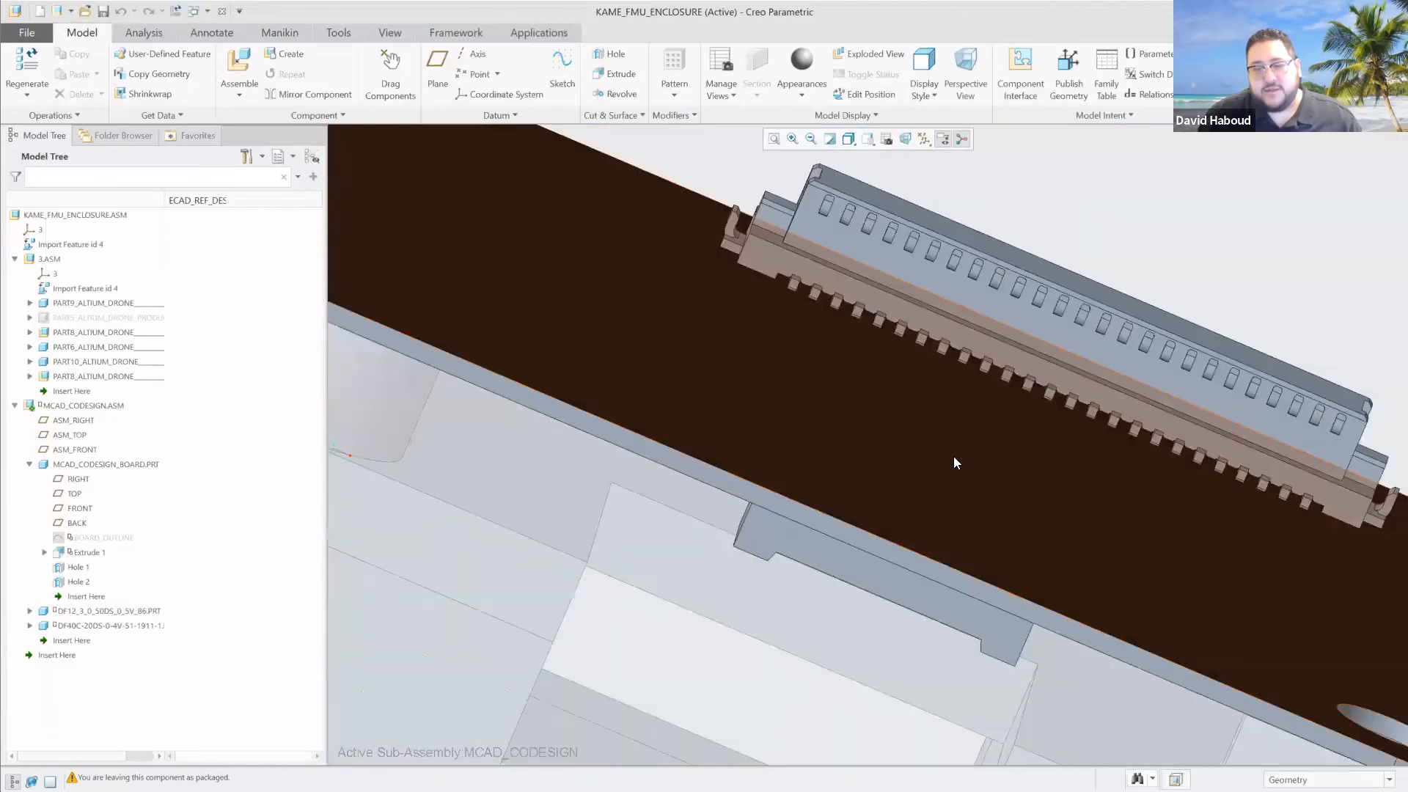
pyautogui.moveTo(969, 503); pyautogui.dragTo(977, 452, button='middle')
pyautogui.scroll(1, 977, 409)
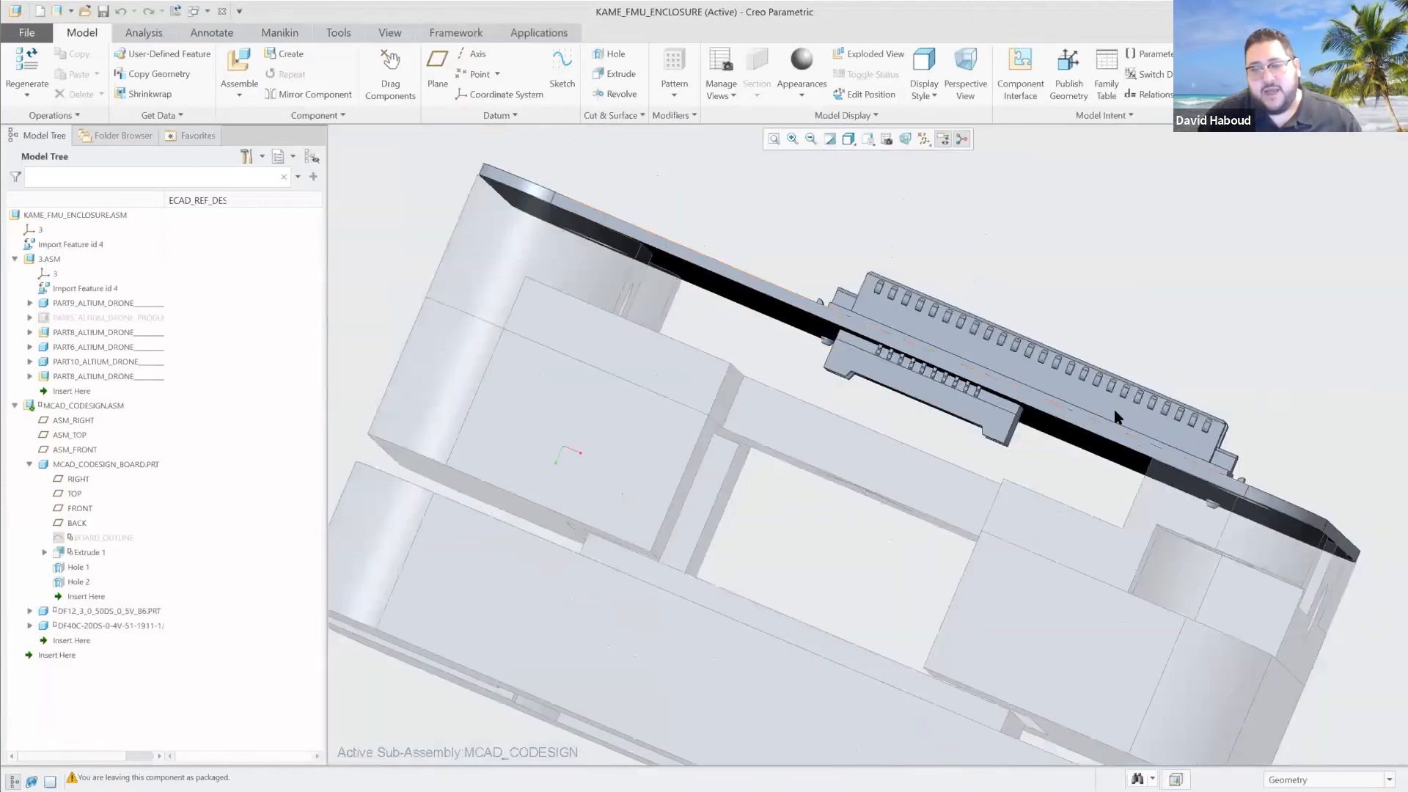
pyautogui.scroll(-1, 1172, 412)
pyautogui.scroll(2, 1169, 426)
pyautogui.moveTo(1231, 430); pyautogui.dragTo(1221, 446, button='middle')
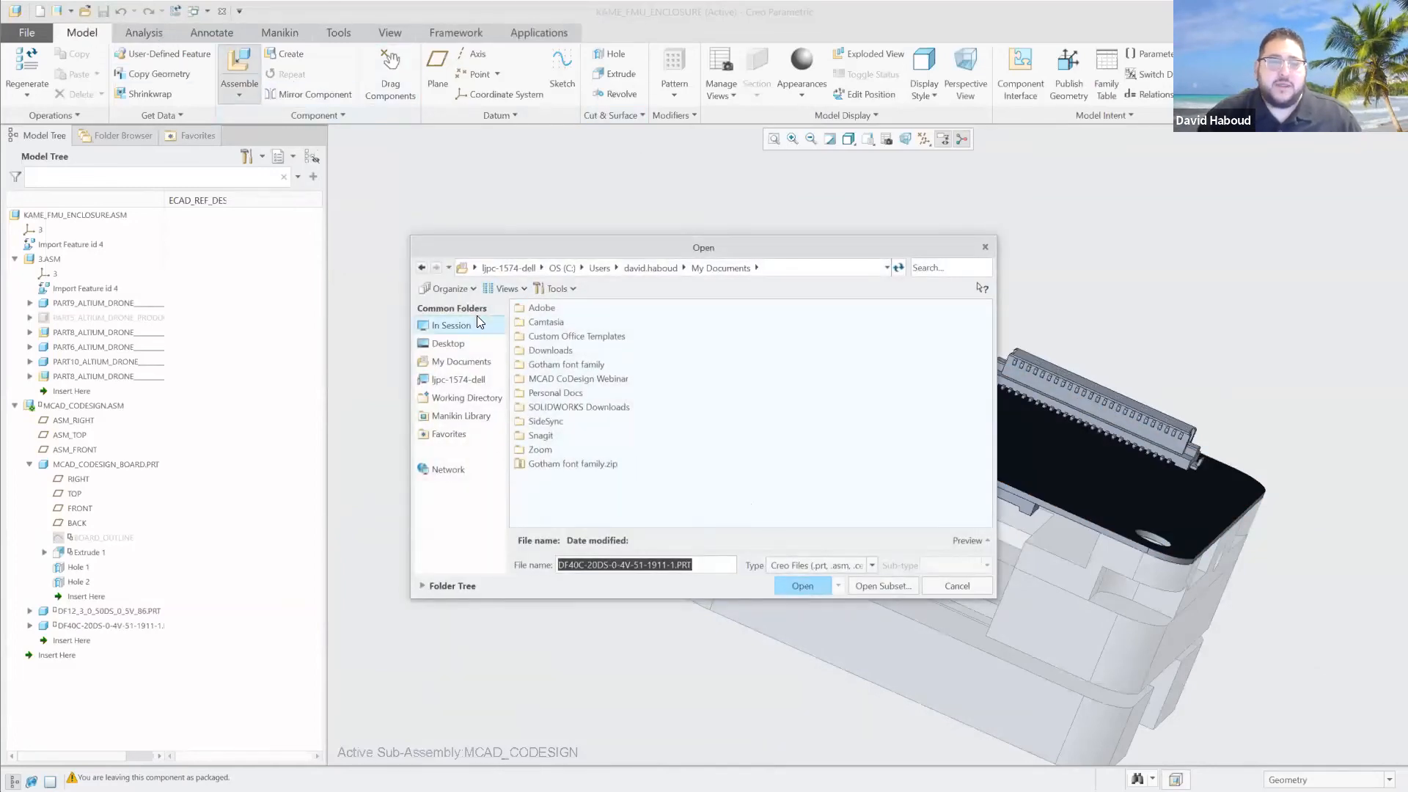
pyautogui.click(478, 325)
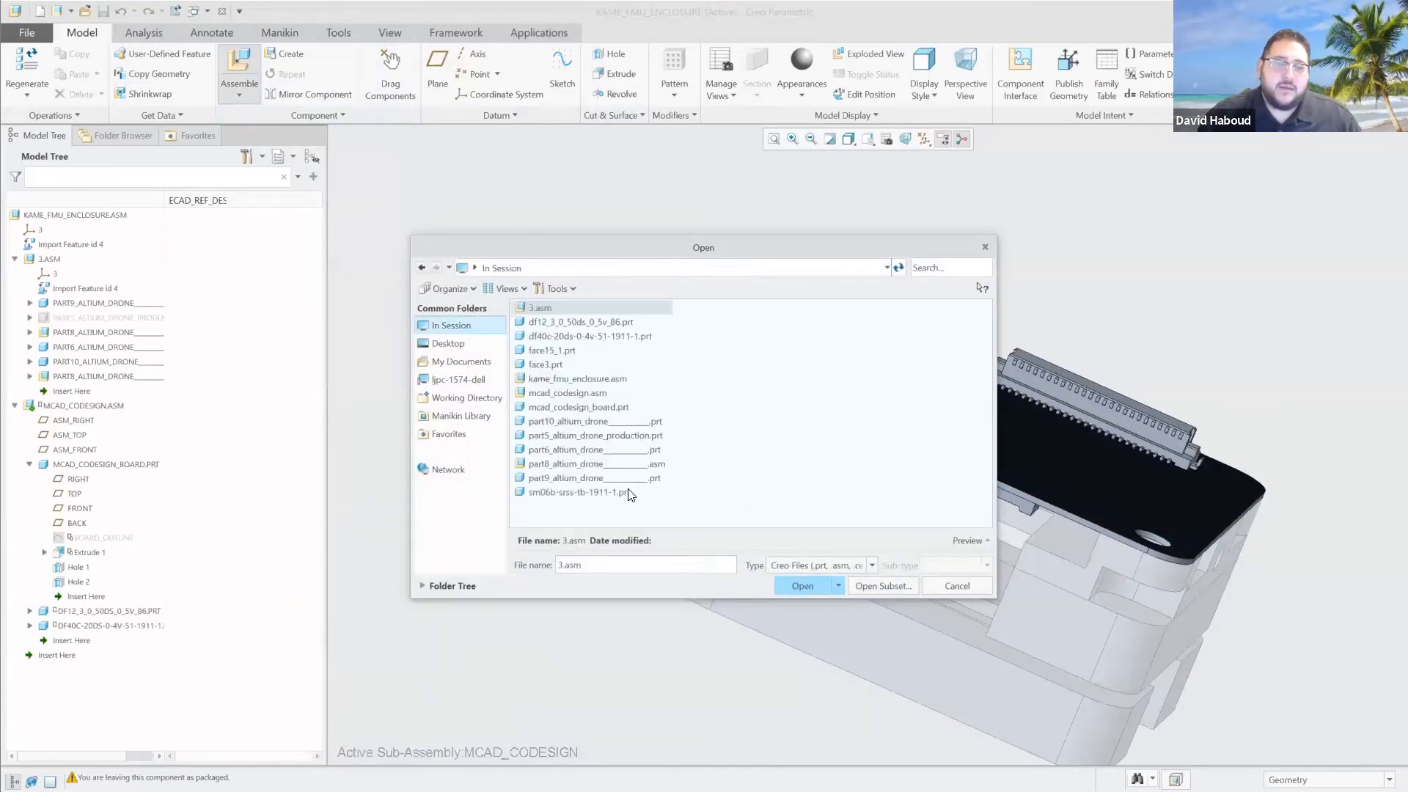
pyautogui.doubleClick(608, 493)
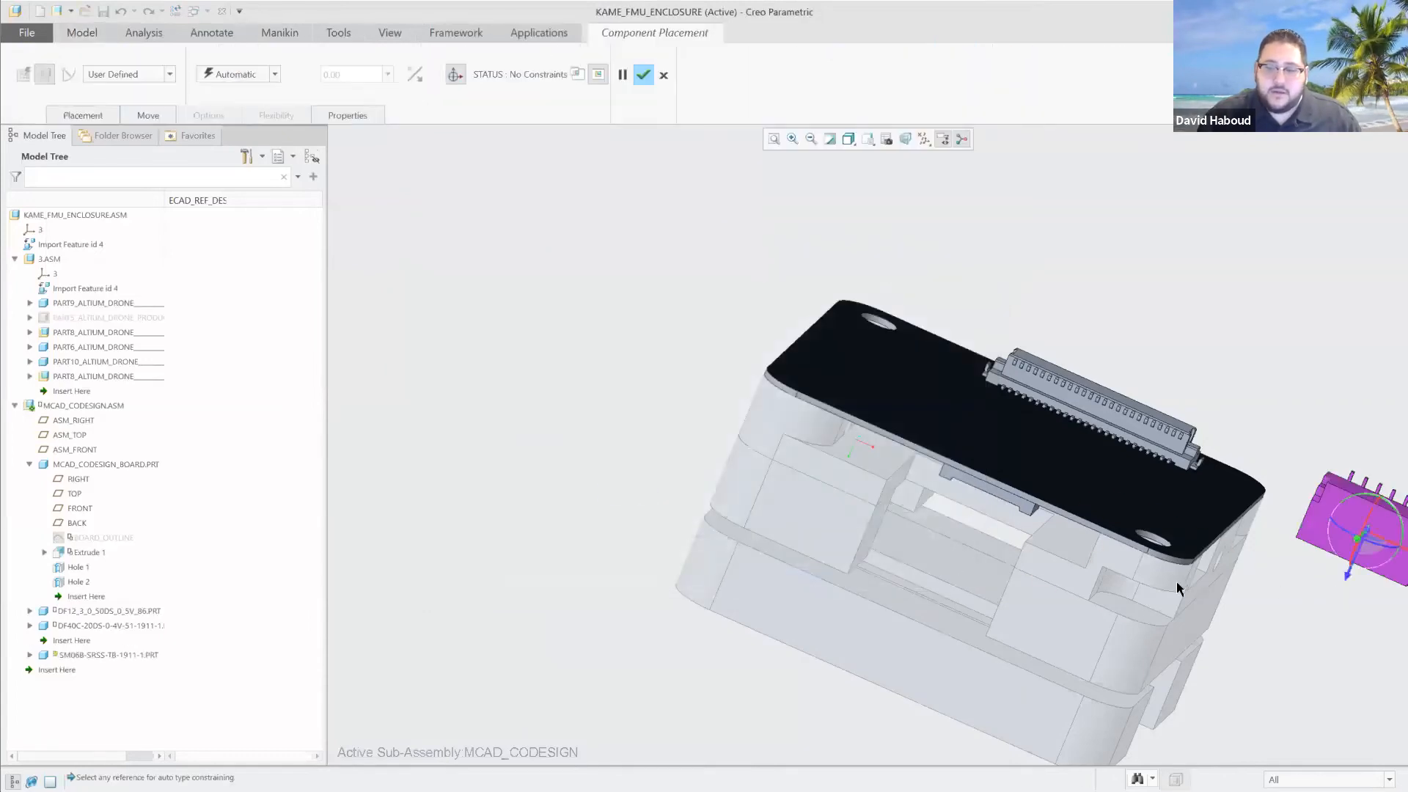
pyautogui.moveTo(1289, 628); pyautogui.dragTo(1010, 619, button='middle')
pyautogui.scroll(1, 1010, 619)
pyautogui.middleClick(1011, 619)
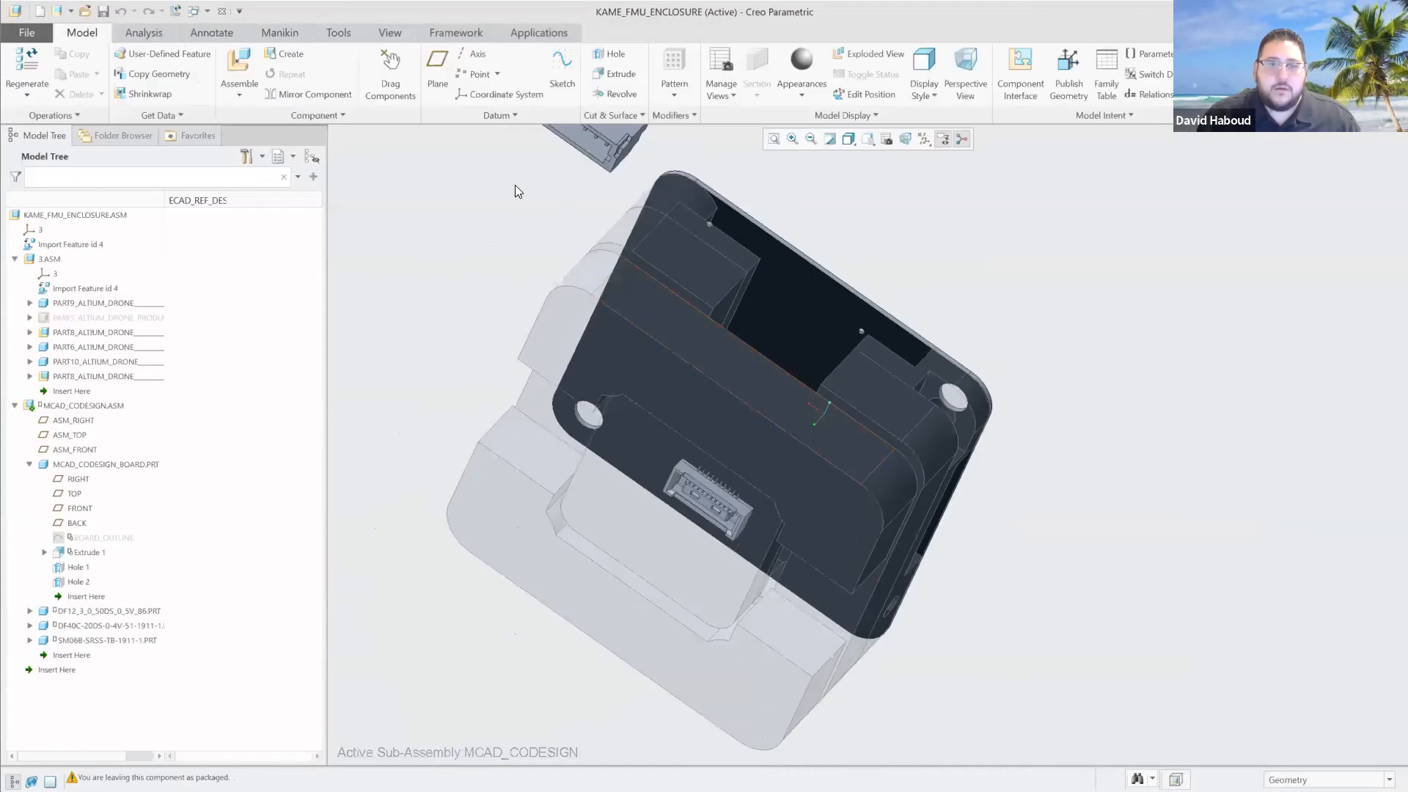
# Redefine the SM06B connector's placement with a Coincident constraint between a pin's contact face and the board's underside.
pyautogui.moveTo(531, 196); pyautogui.dragTo(549, 287, button='middle')
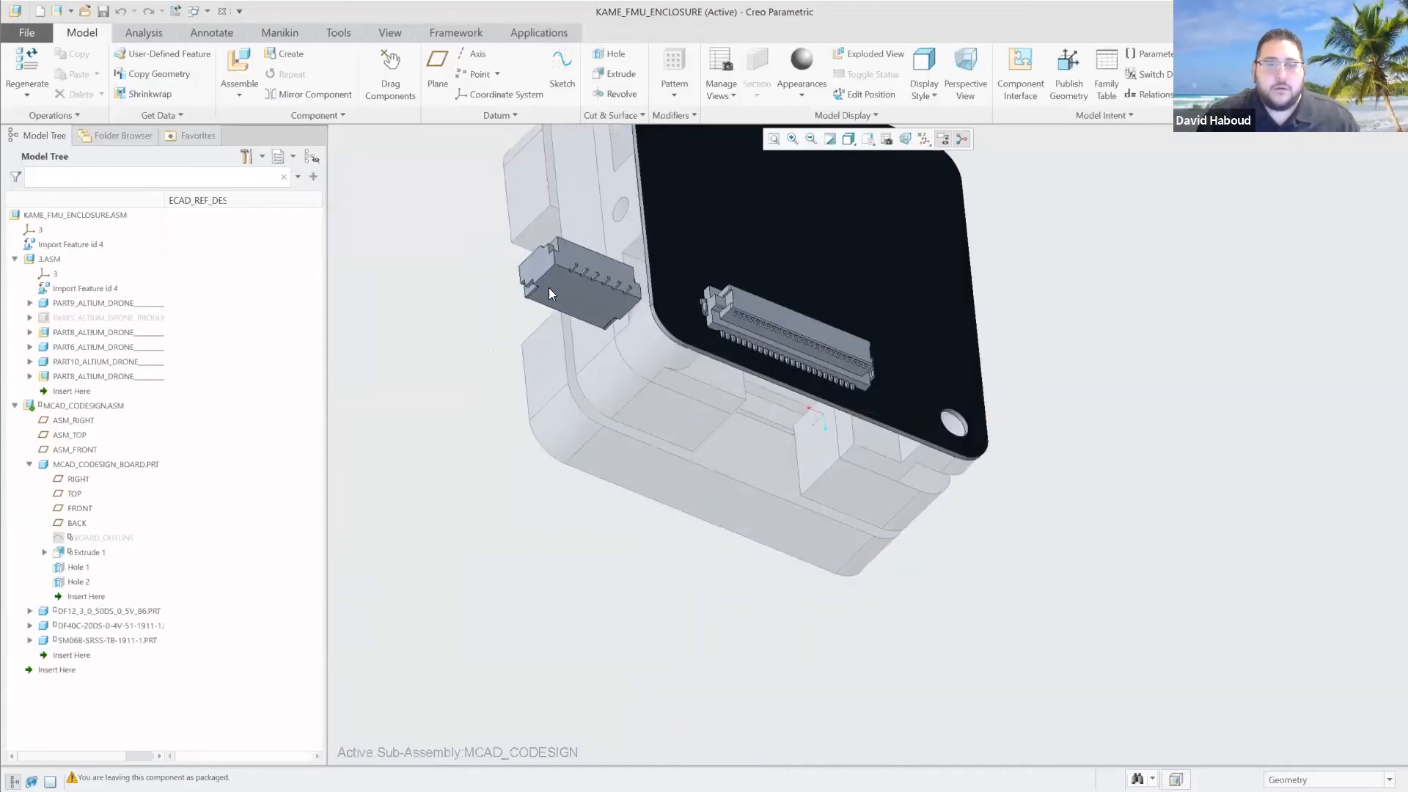
pyautogui.click(596, 295)
pyautogui.click(641, 216)
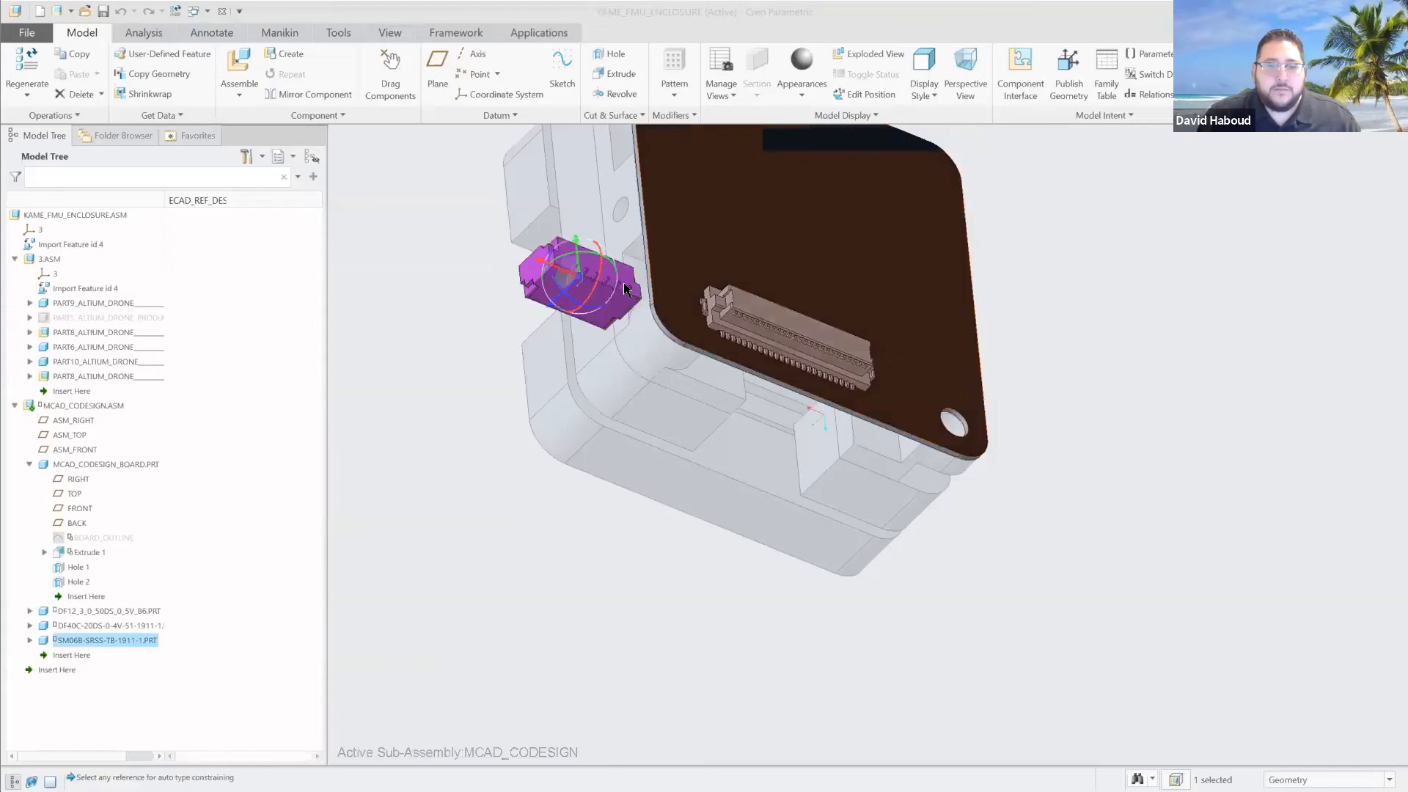
pyautogui.scroll(3, 602, 295)
pyautogui.scroll(-6, 603, 297)
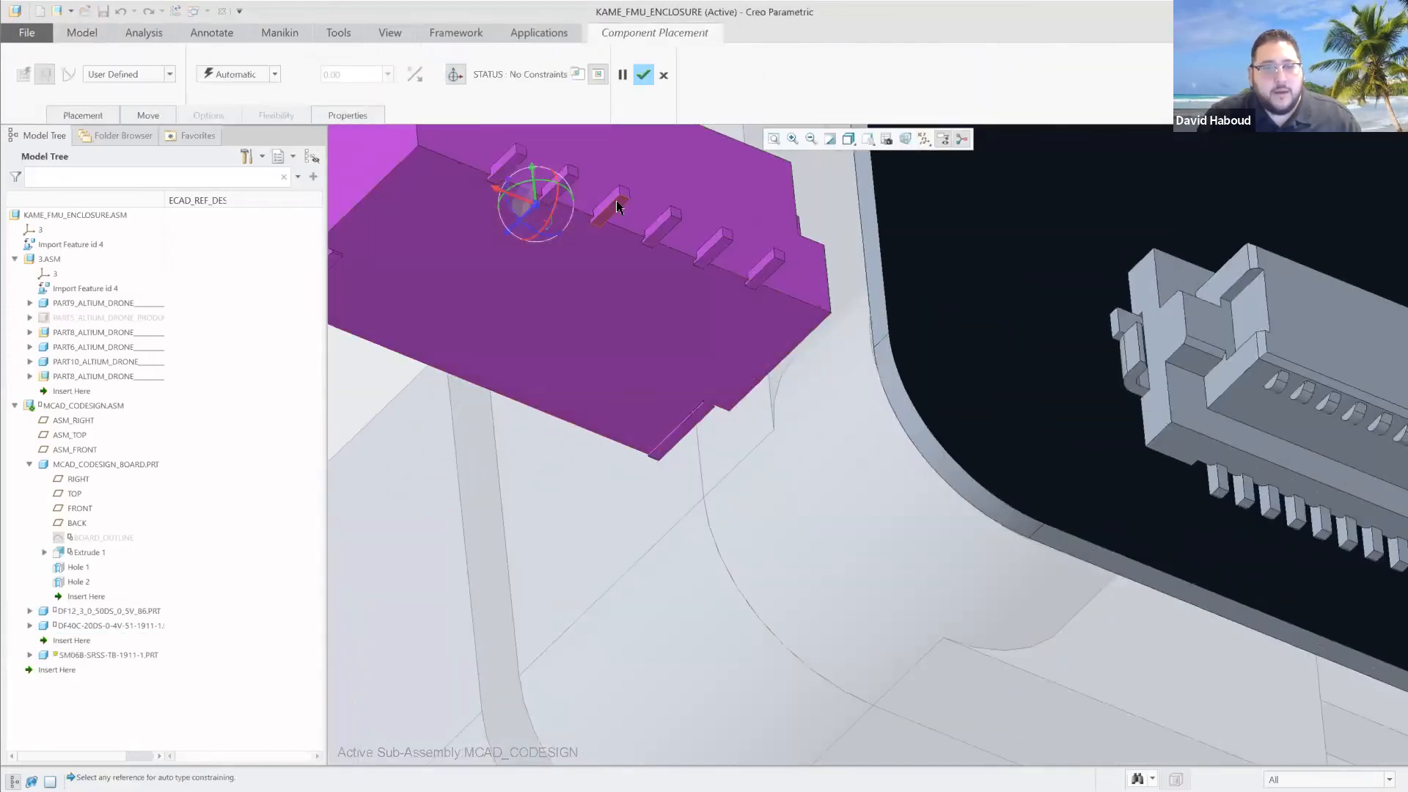
pyautogui.click(262, 73)
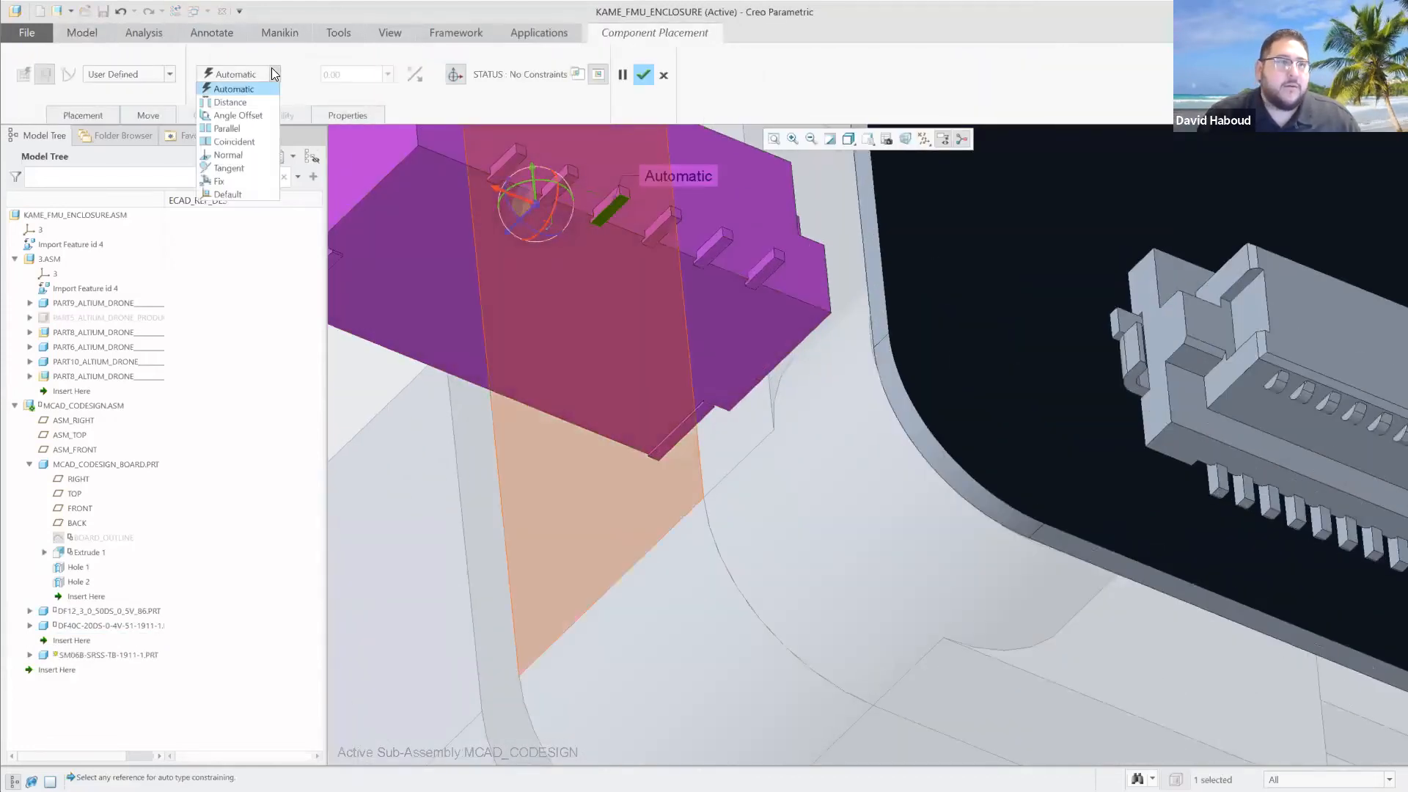
pyautogui.click(250, 141)
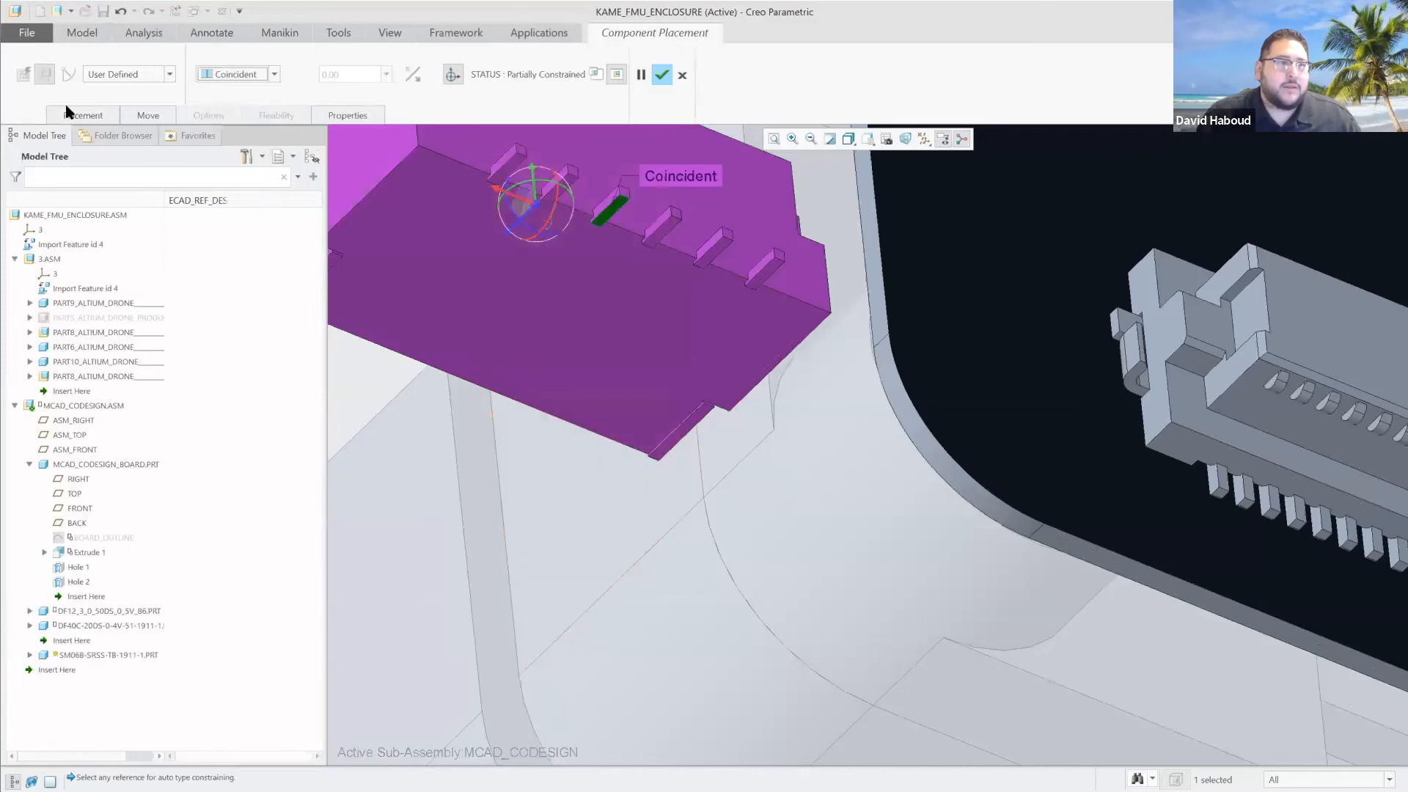
pyautogui.moveTo(1265, 644); pyautogui.dragTo(1262, 417, button='middle')
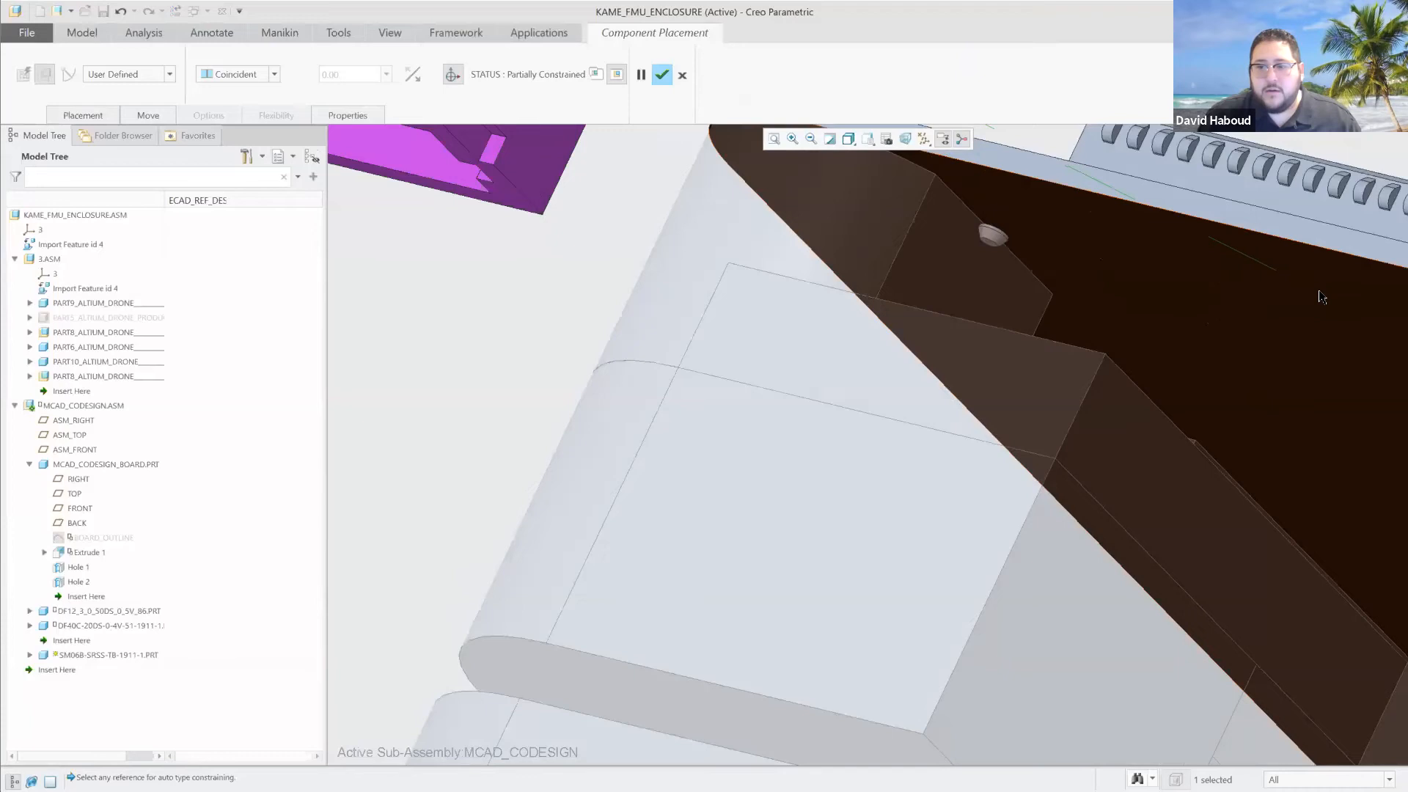
pyautogui.click(1300, 313)
pyautogui.scroll(-1, 522, 322)
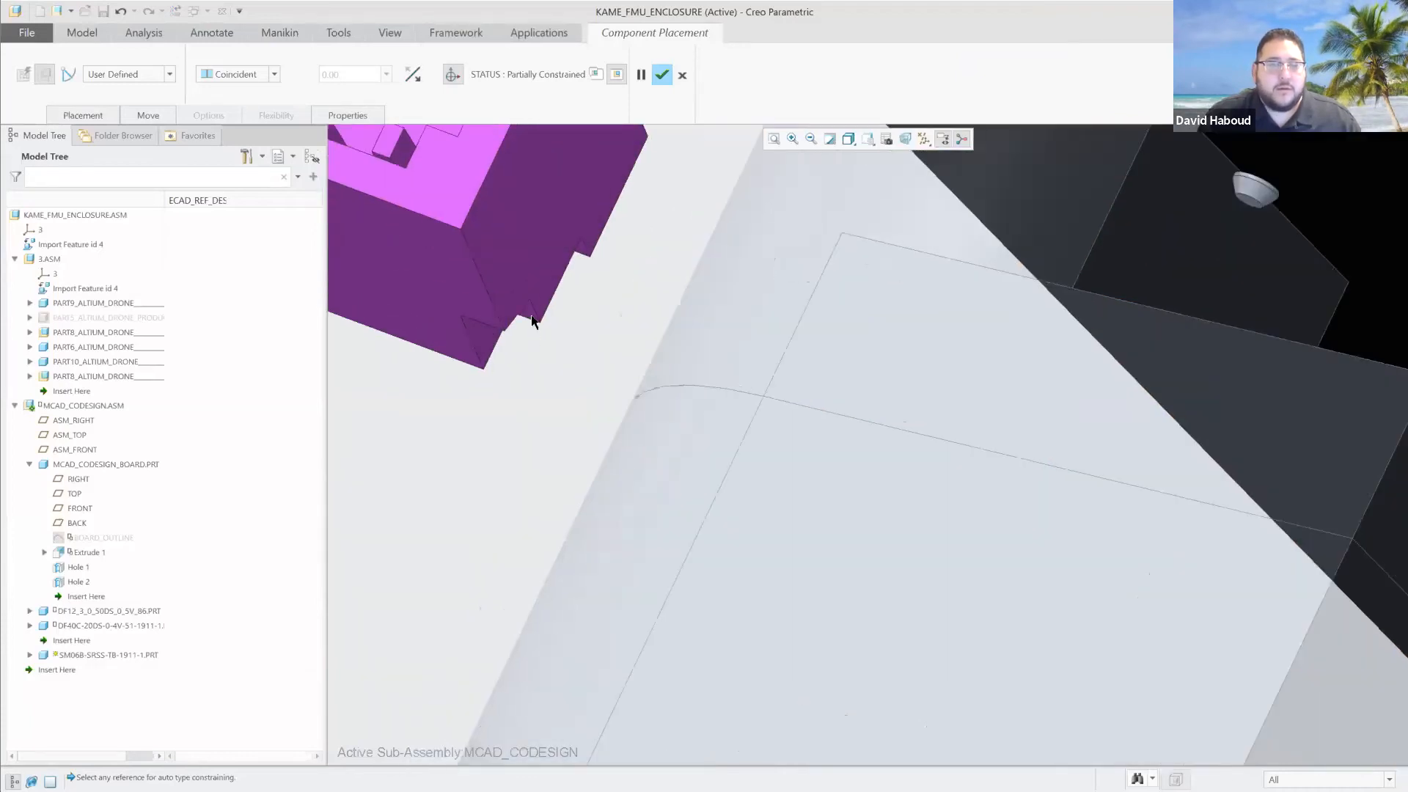
# Try a Distance constraint with an offset of 0.1 between the SM06B connector's long side and the board's edge face, and delete it.
pyautogui.scroll(5, 548, 330)
pyautogui.scroll(-2, 405, 301)
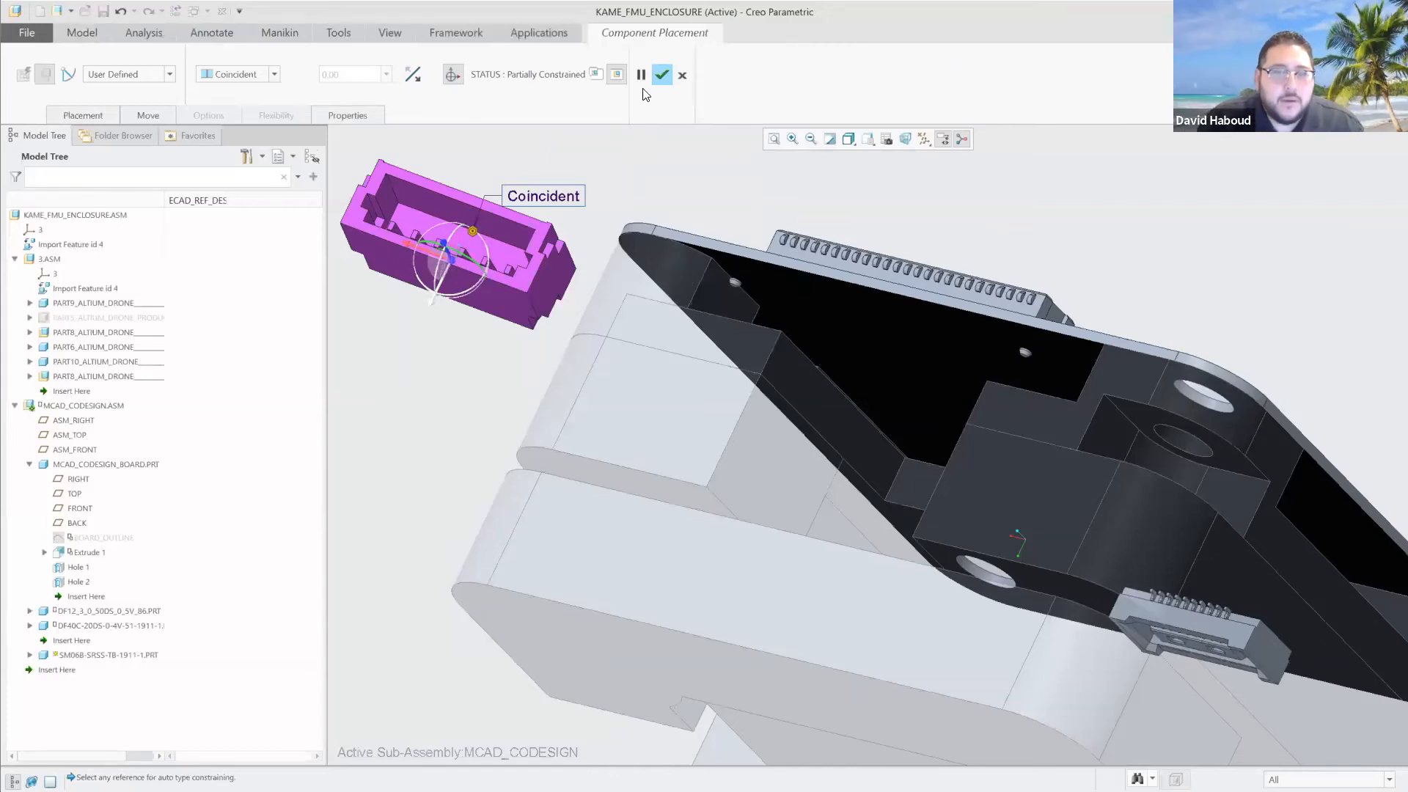
pyautogui.click(100, 114)
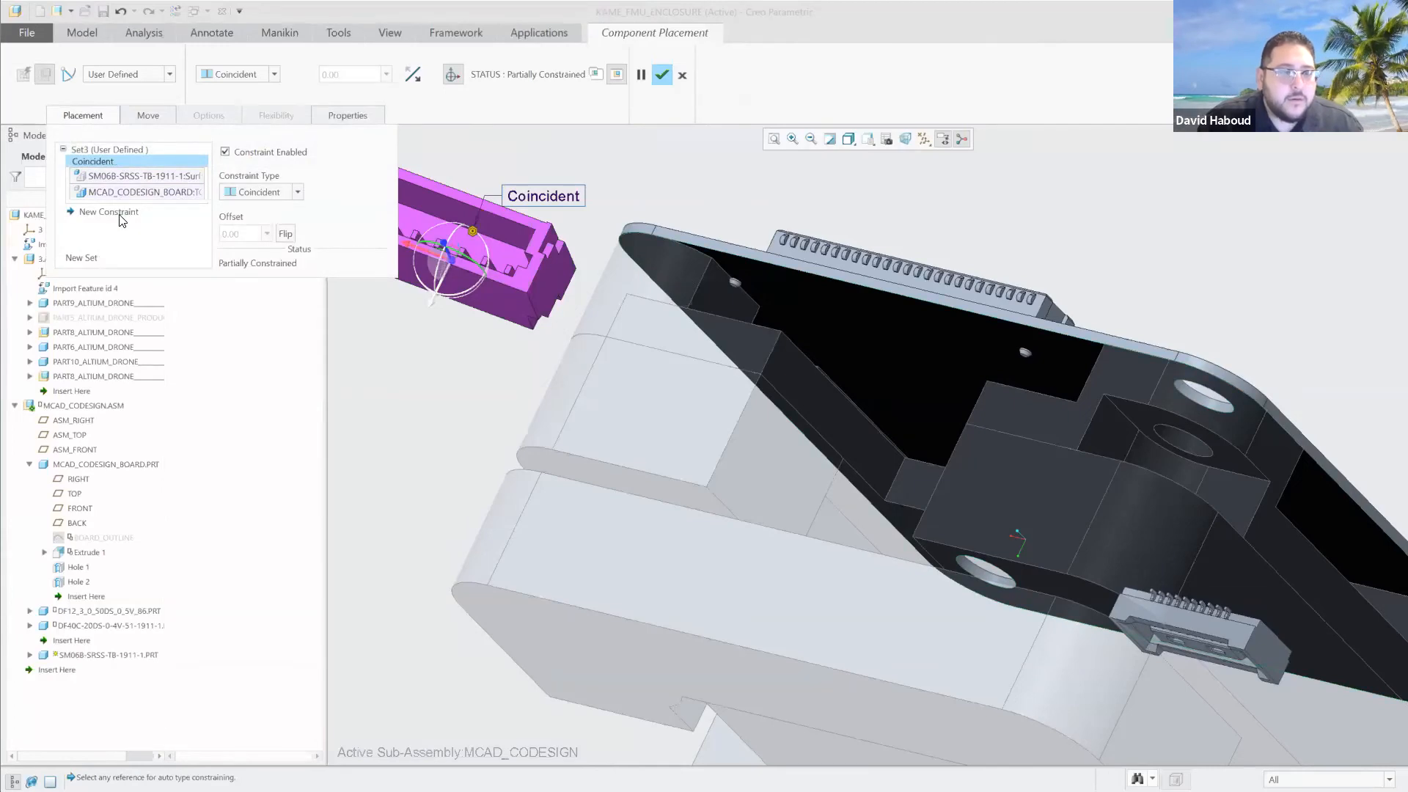
pyautogui.click(109, 212)
pyautogui.moveTo(721, 342); pyautogui.dragTo(451, 250)
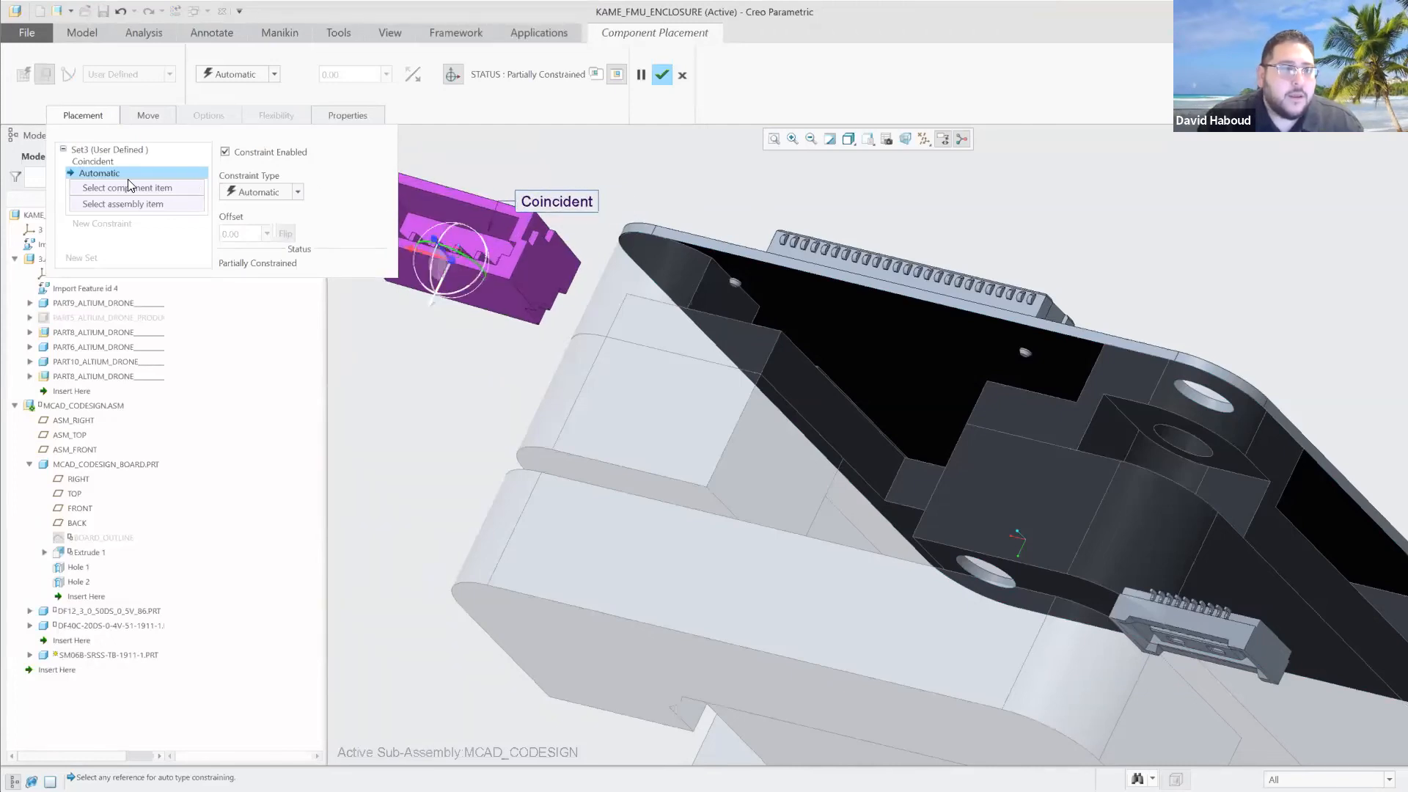
pyautogui.click(282, 195)
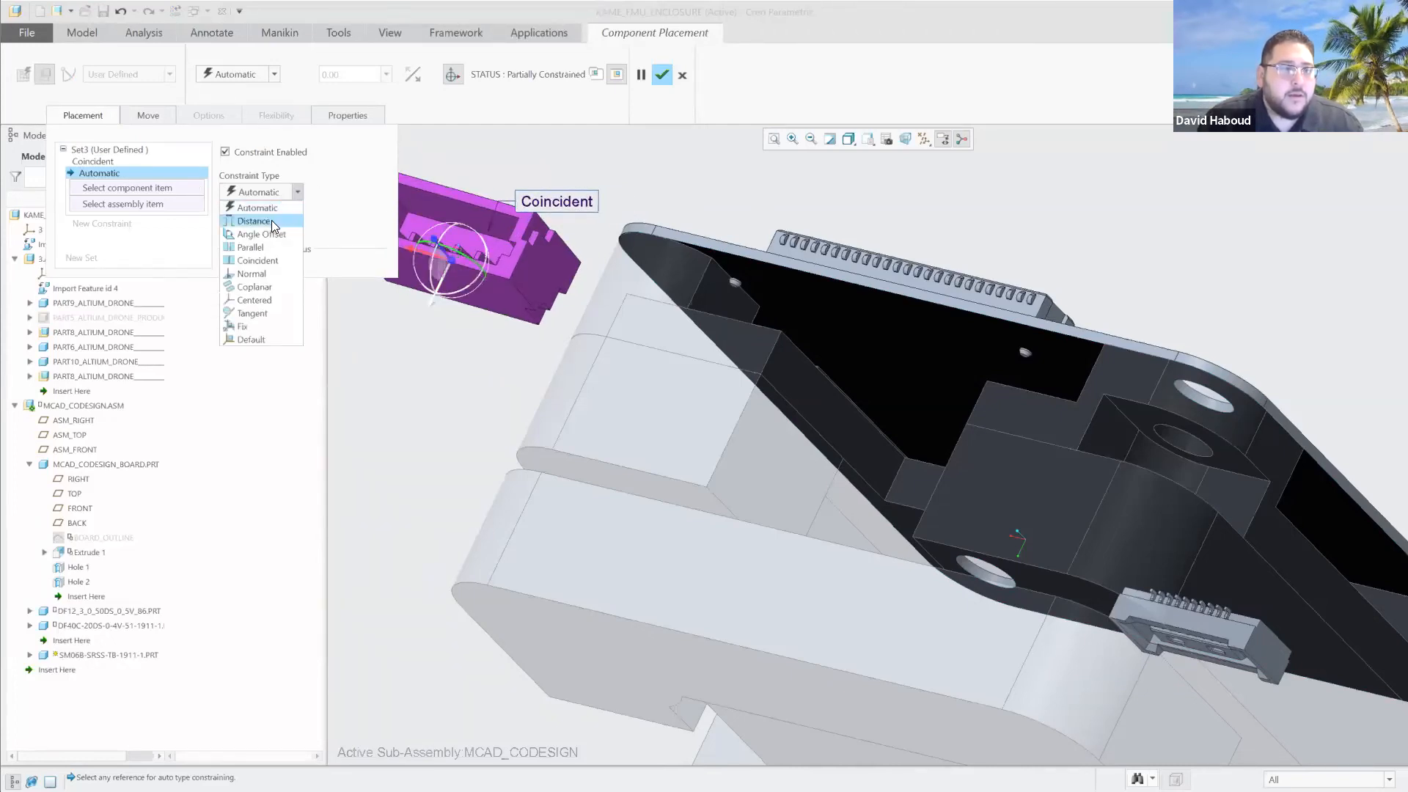
pyautogui.click(253, 221)
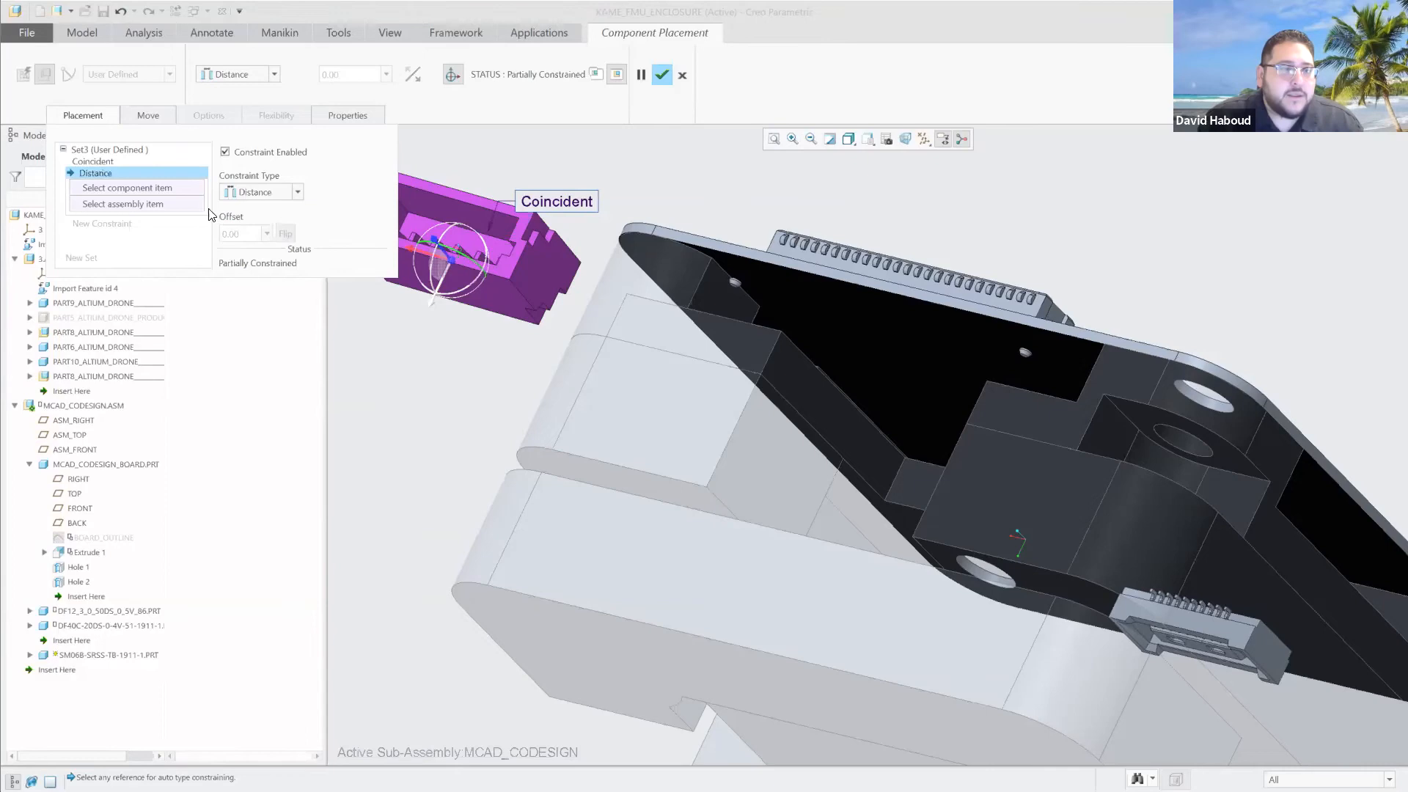
pyautogui.click(152, 188)
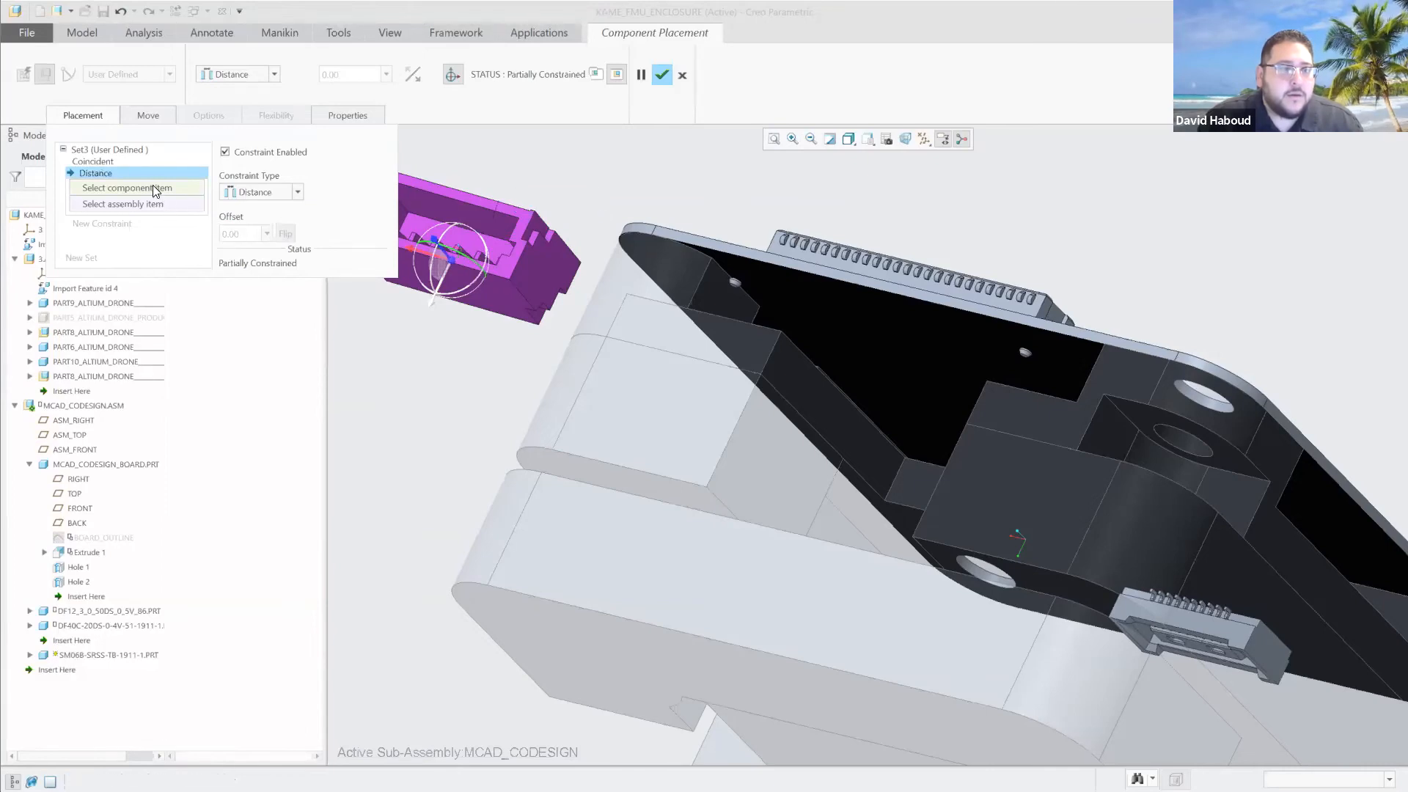
pyautogui.click(471, 200)
pyautogui.click(640, 231)
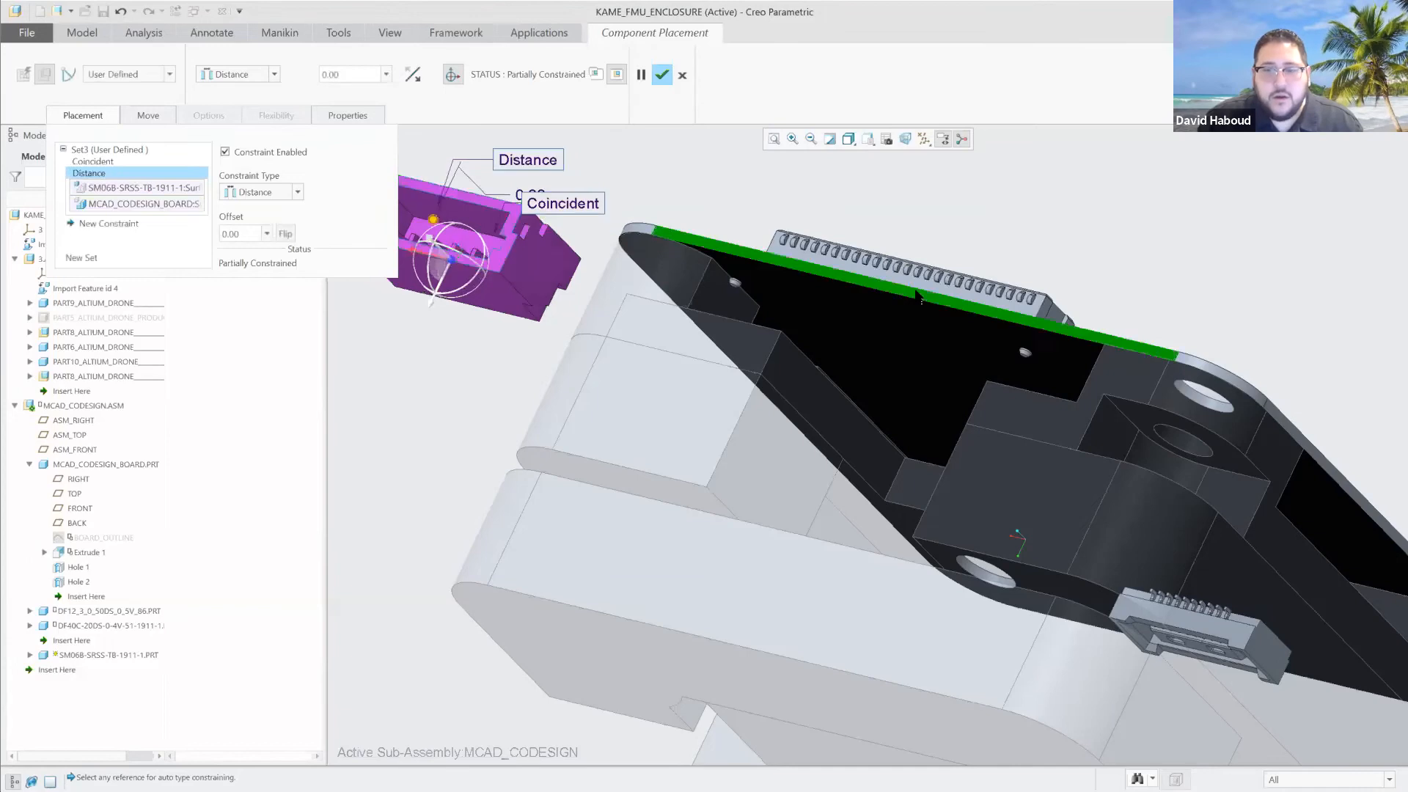
pyautogui.click(243, 234)
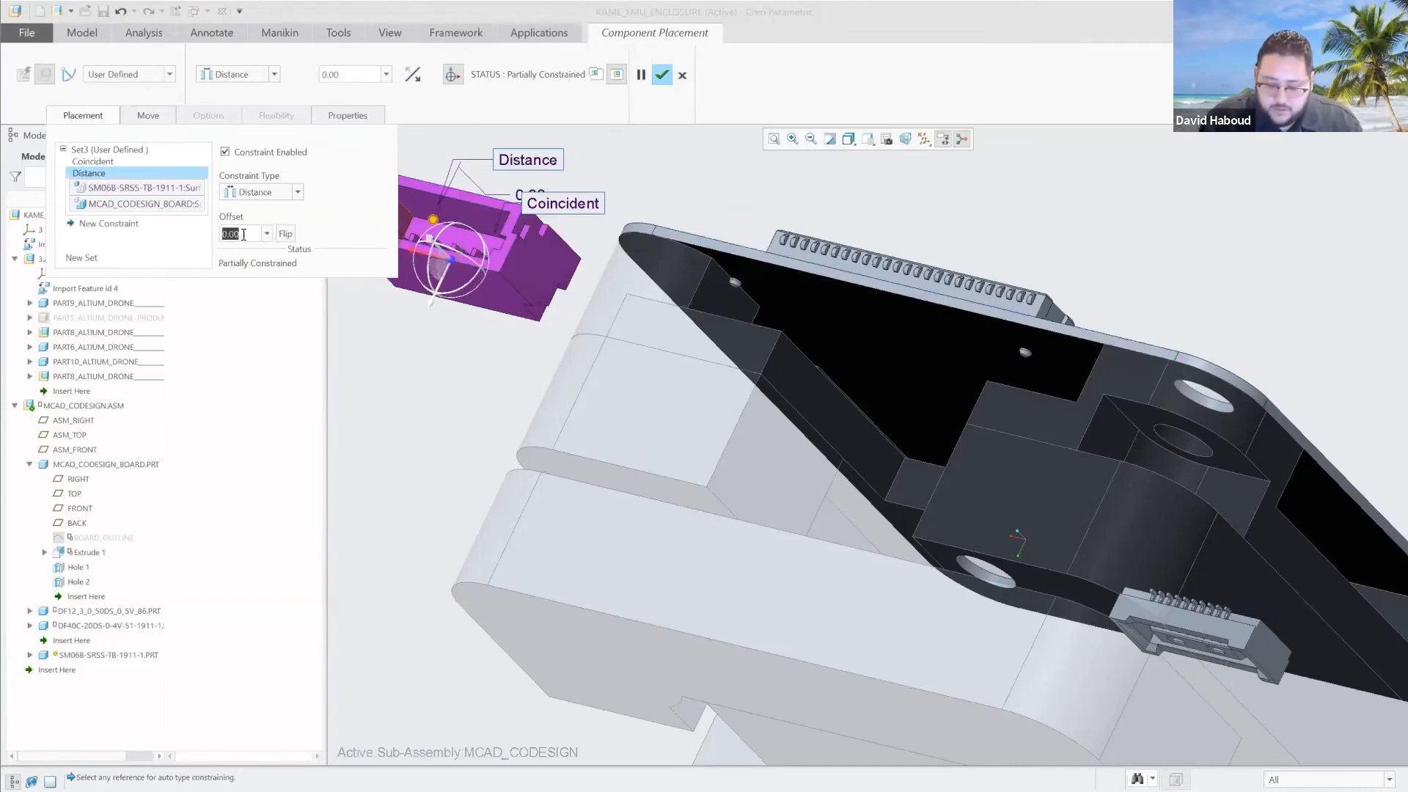
pyautogui.write('-1')
pyautogui.press('Return')
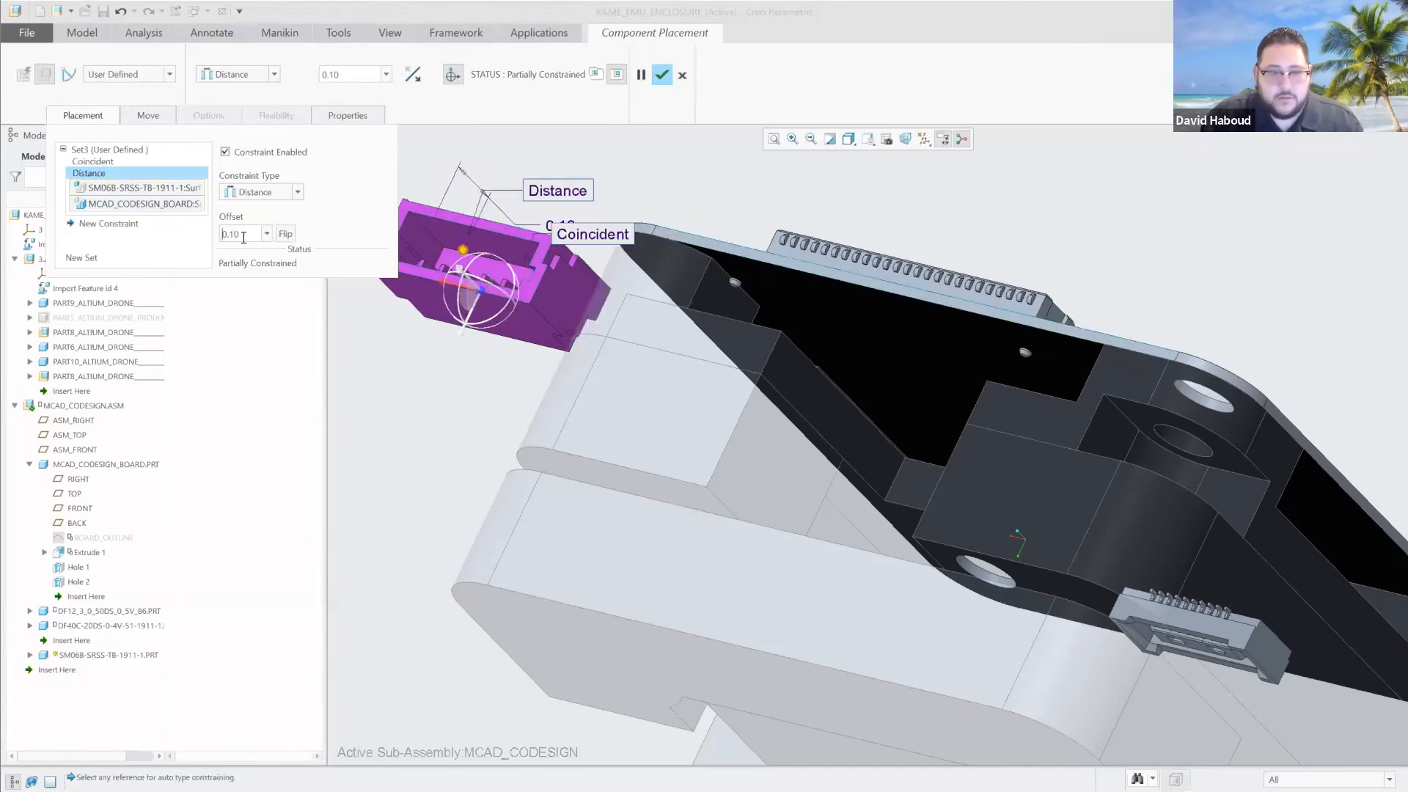
pyautogui.rightClick(147, 174)
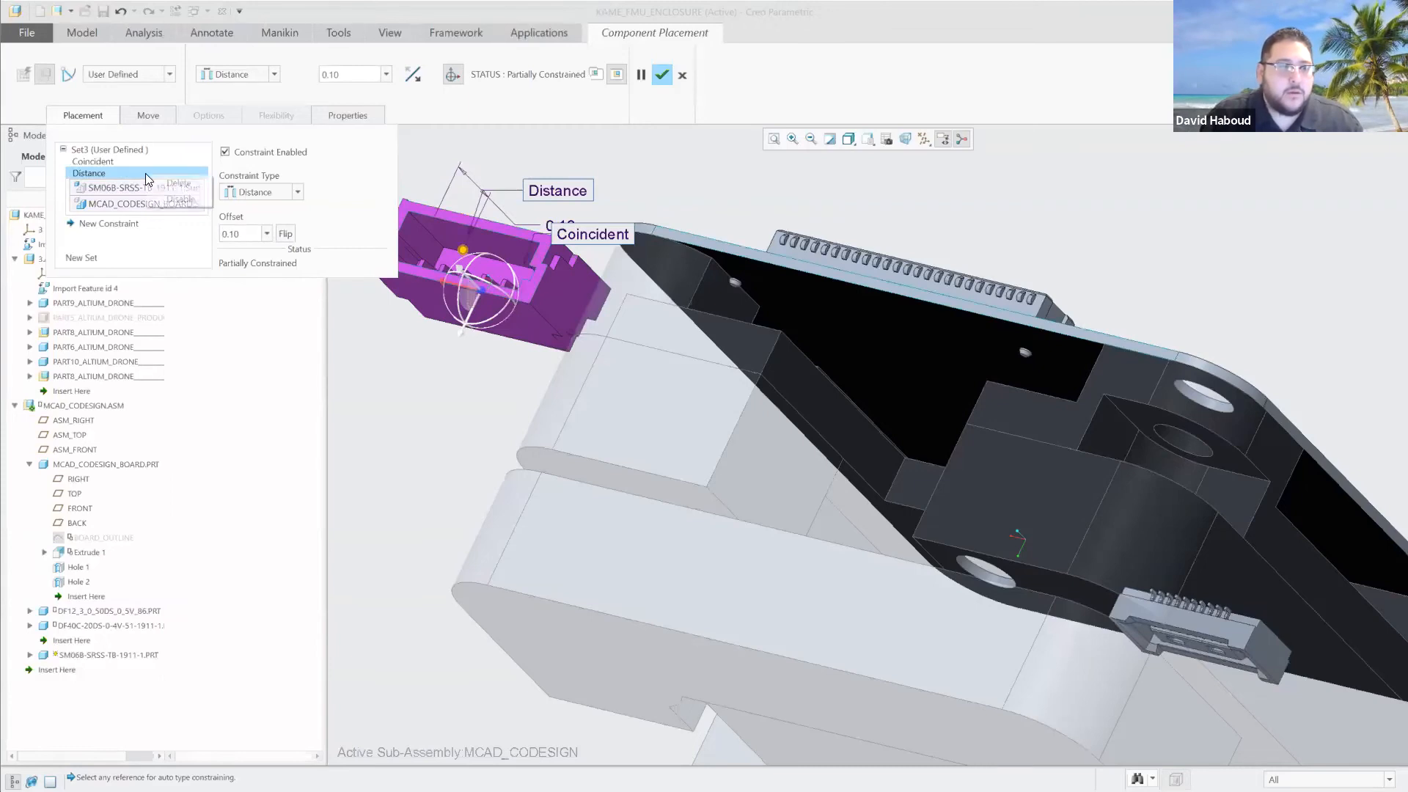
pyautogui.click(163, 181)
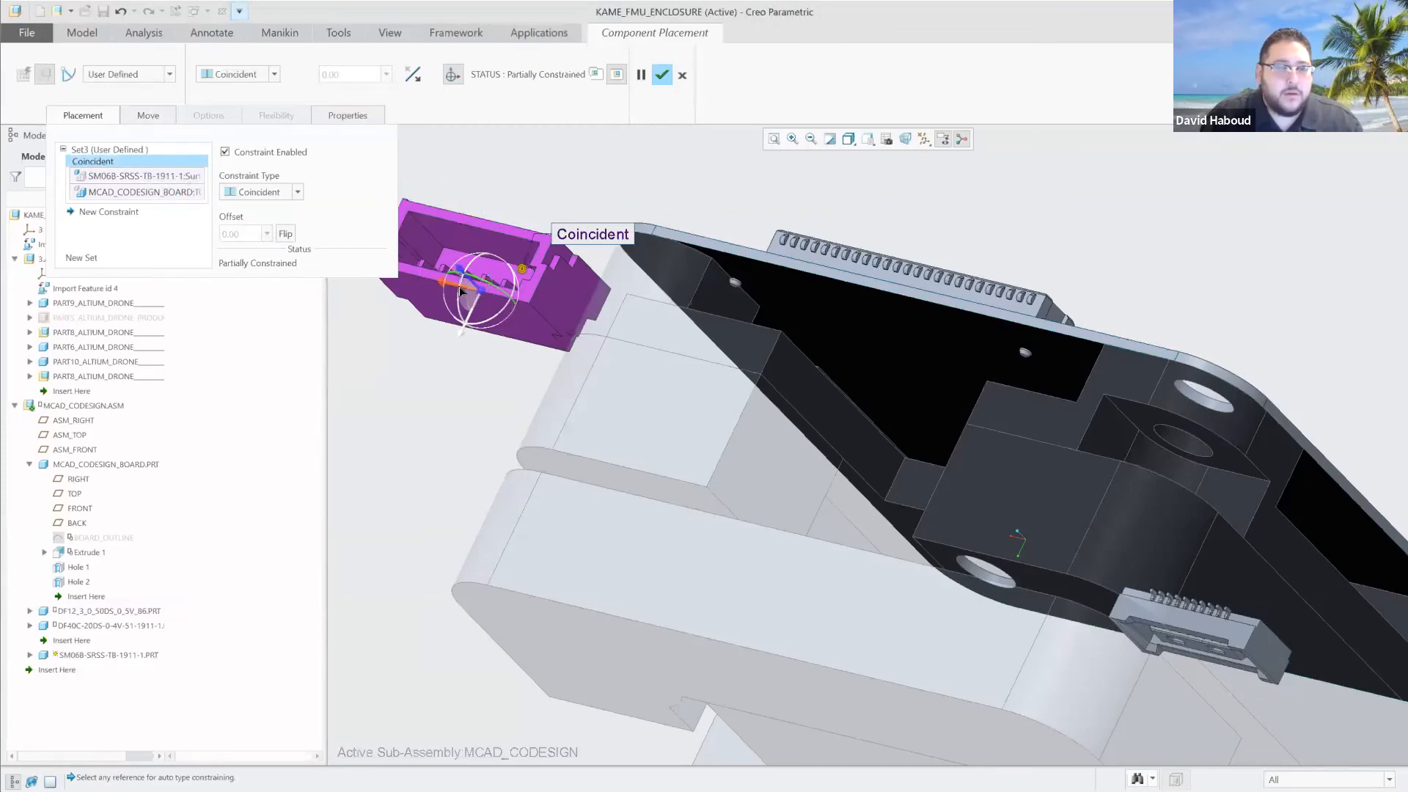
# Move the SM06B connector freely onto the board's edge opposite the DF40C connector and accept the placement.
pyautogui.moveTo(448, 286); pyautogui.dragTo(902, 363)
pyautogui.moveTo(1145, 199)
pyautogui.mouseDown(button='middle')
pyautogui.moveTo(1148, 233)
pyautogui.moveTo(1188, 252)
pyautogui.moveTo(1053, 249)
pyautogui.moveTo(1027, 326)
pyautogui.mouseUp(button='middle')
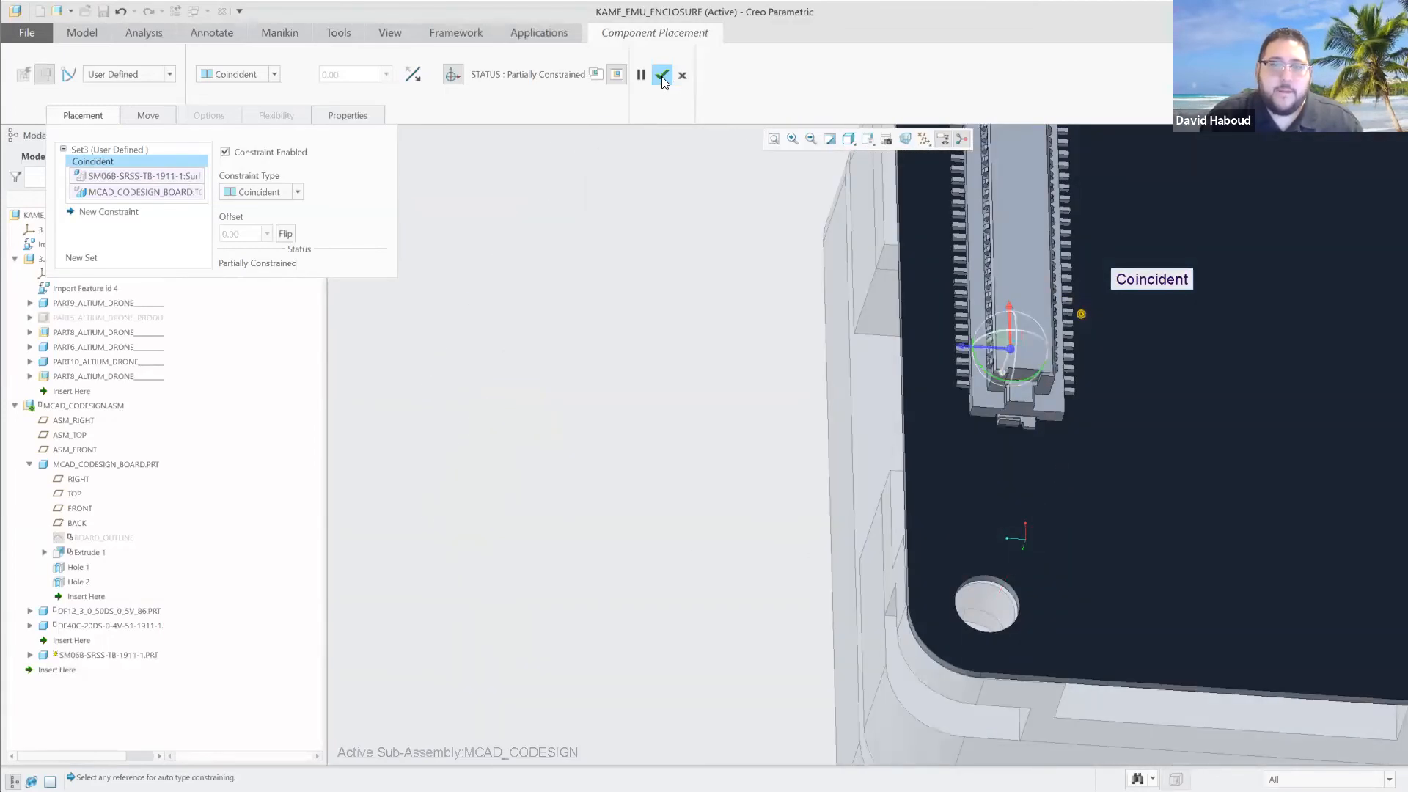
pyautogui.click(662, 76)
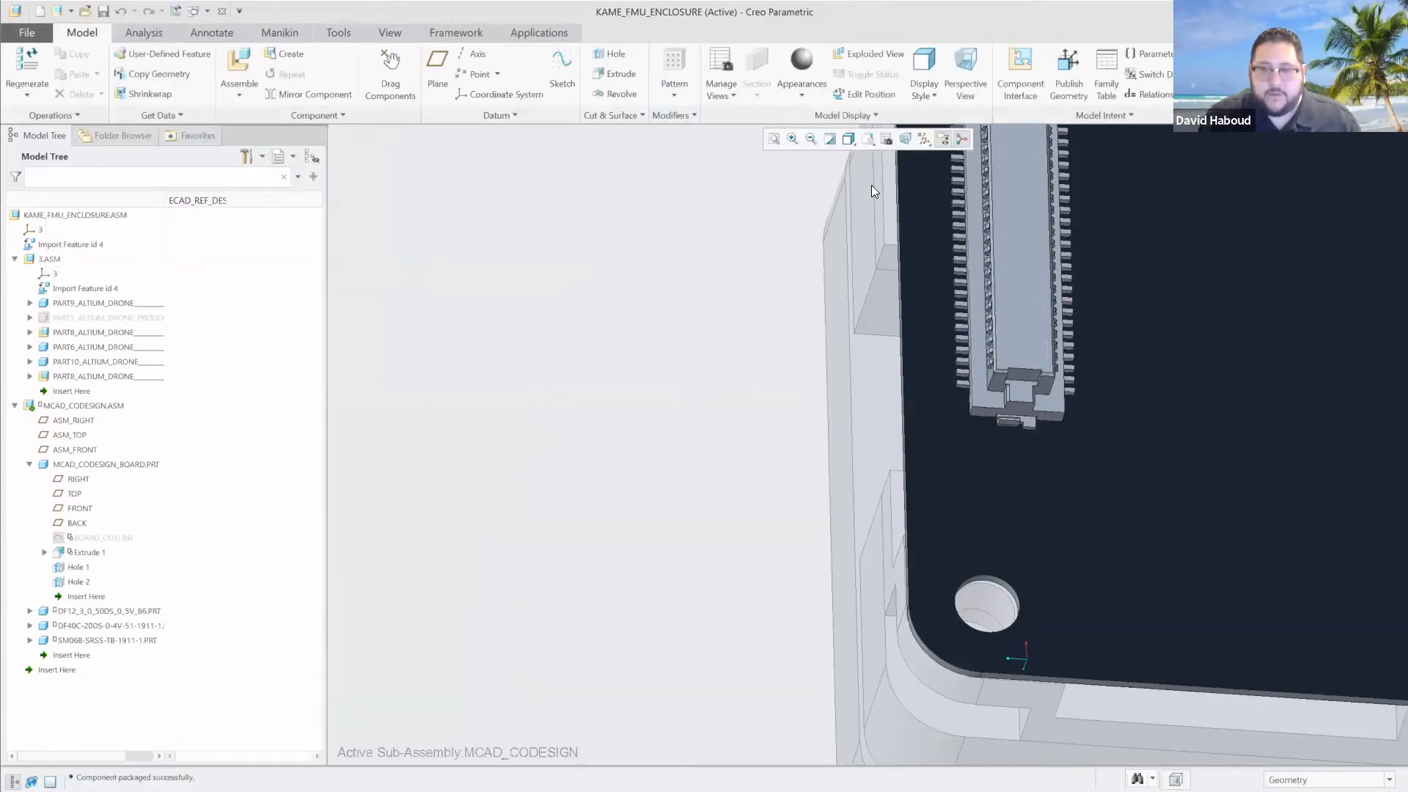
# Restore the saved WEBINAR ORIENTATION view and switch to the MCAD_CODESIGN.ASM window.
pyautogui.click(867, 139)
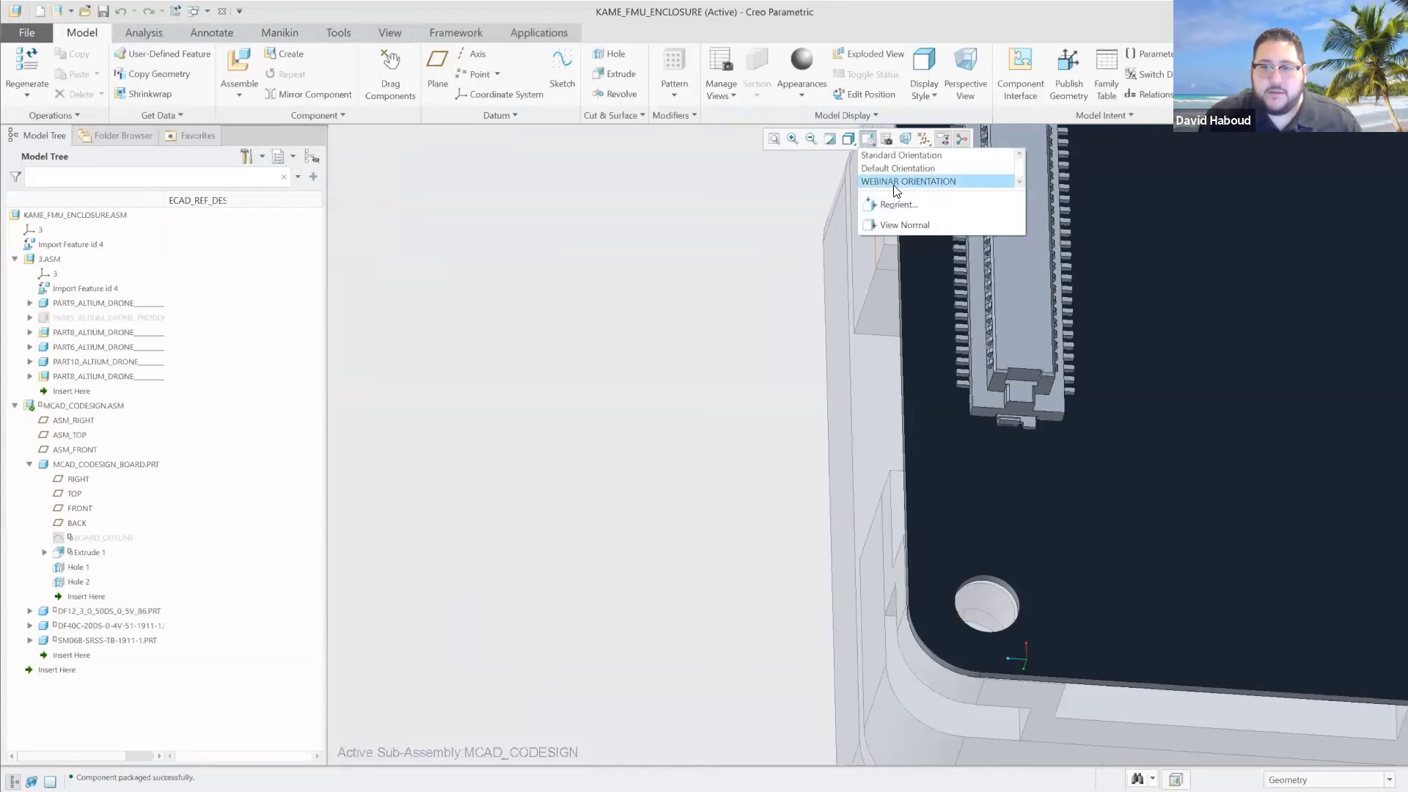
pyautogui.click(902, 181)
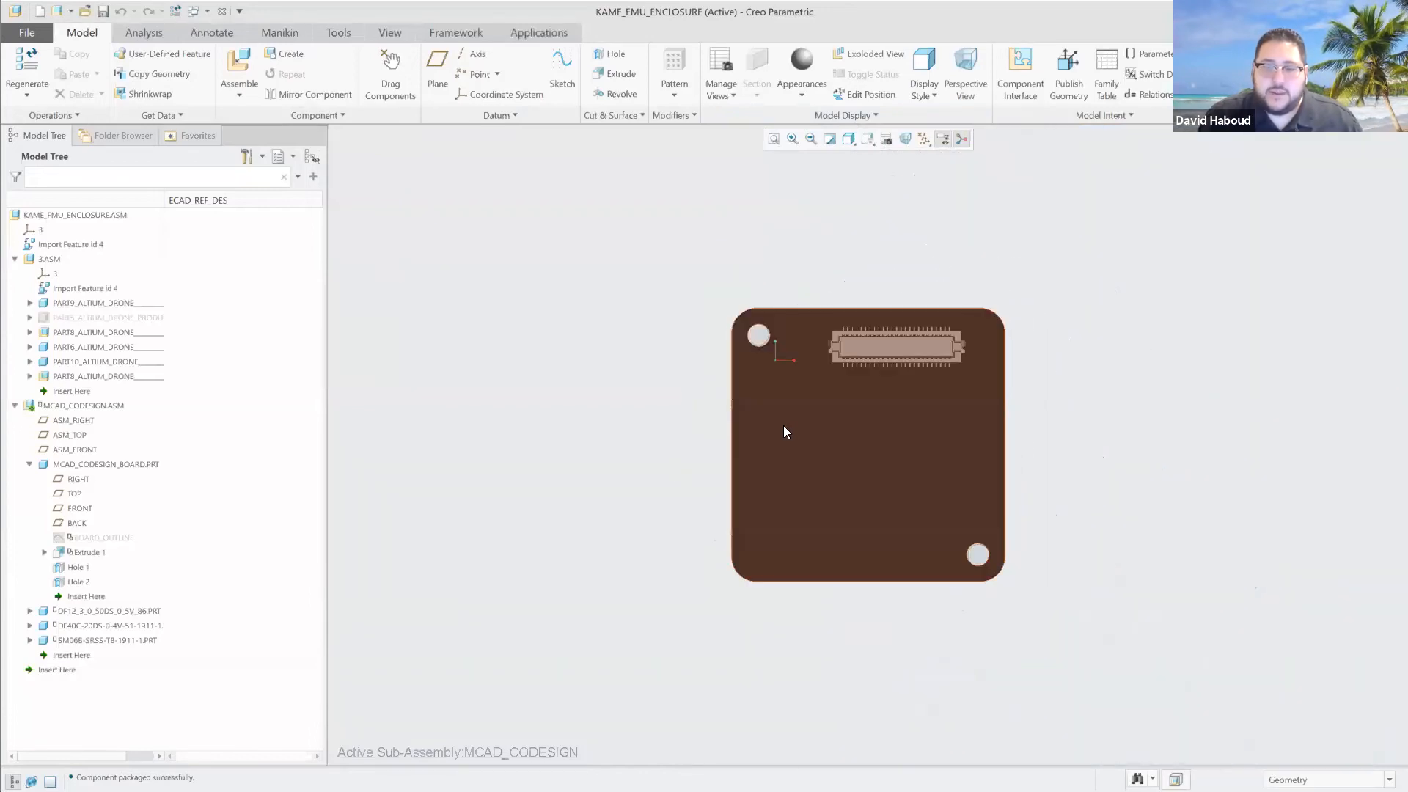
pyautogui.click(193, 11)
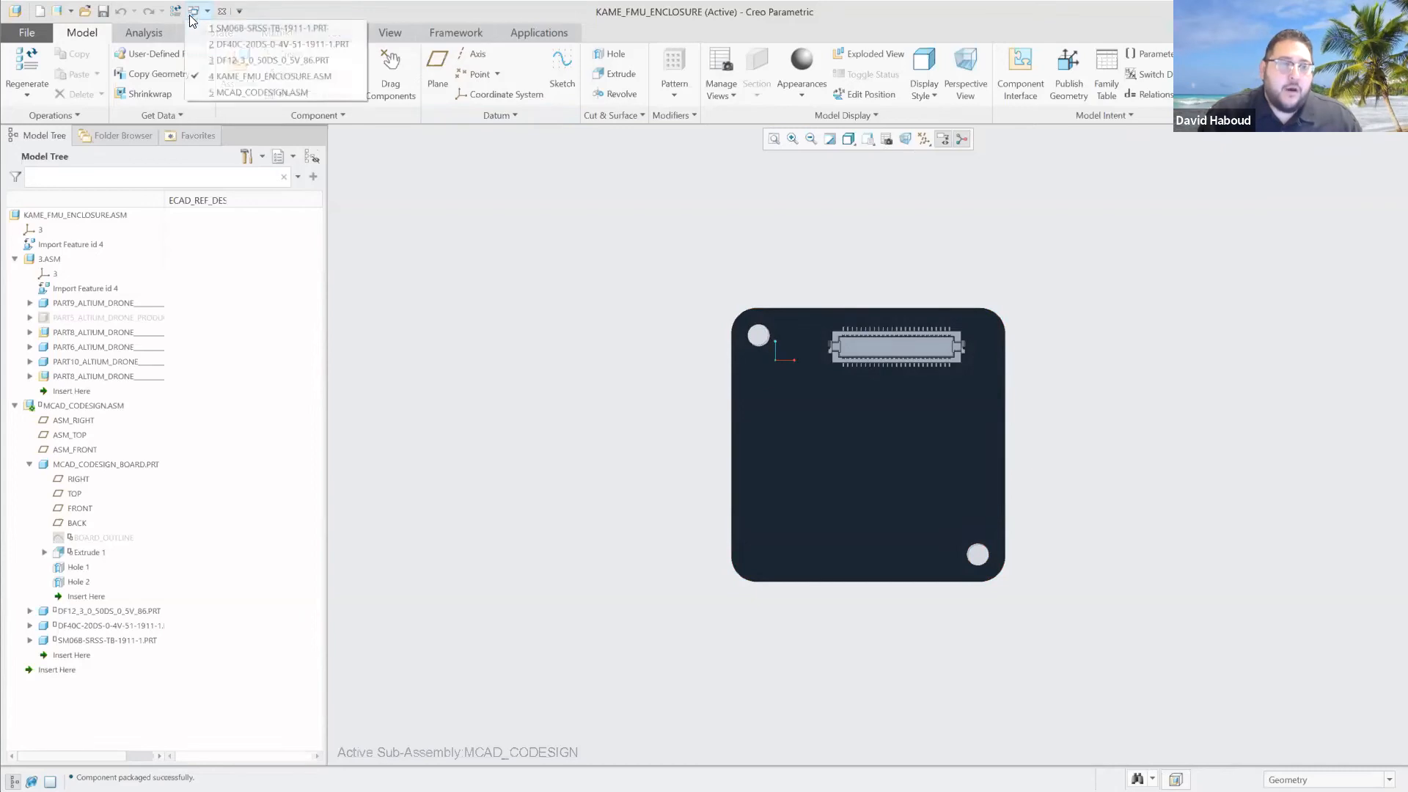
pyautogui.click(251, 91)
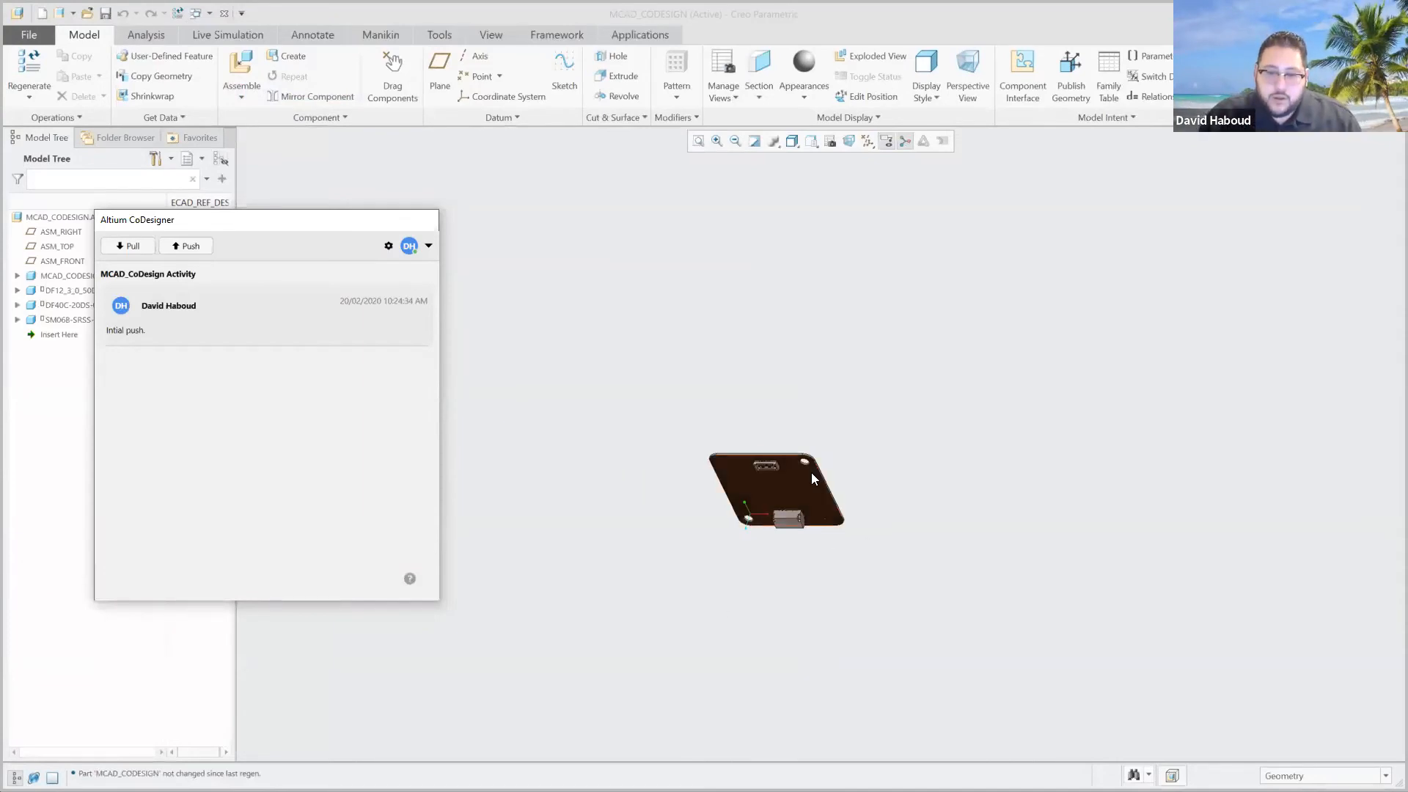
# Examine the positions of the DF40C and SM06B connectors on the board's underside in the MCAD_CODESIGN assembly.
pyautogui.click(879, 509)
pyautogui.scroll(-5, 836, 503)
pyautogui.scroll(3, 527, 547)
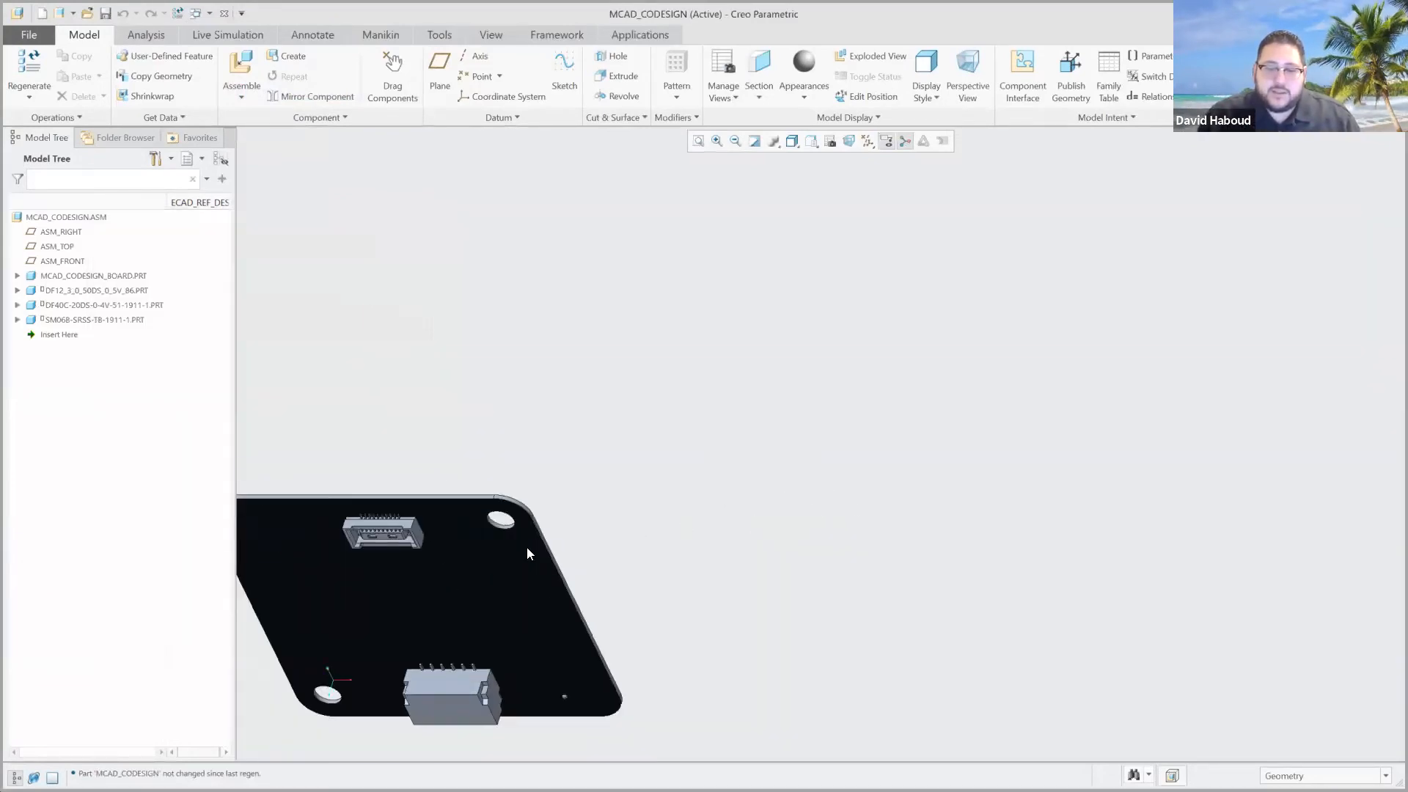
pyautogui.scroll(-5, 307, 639)
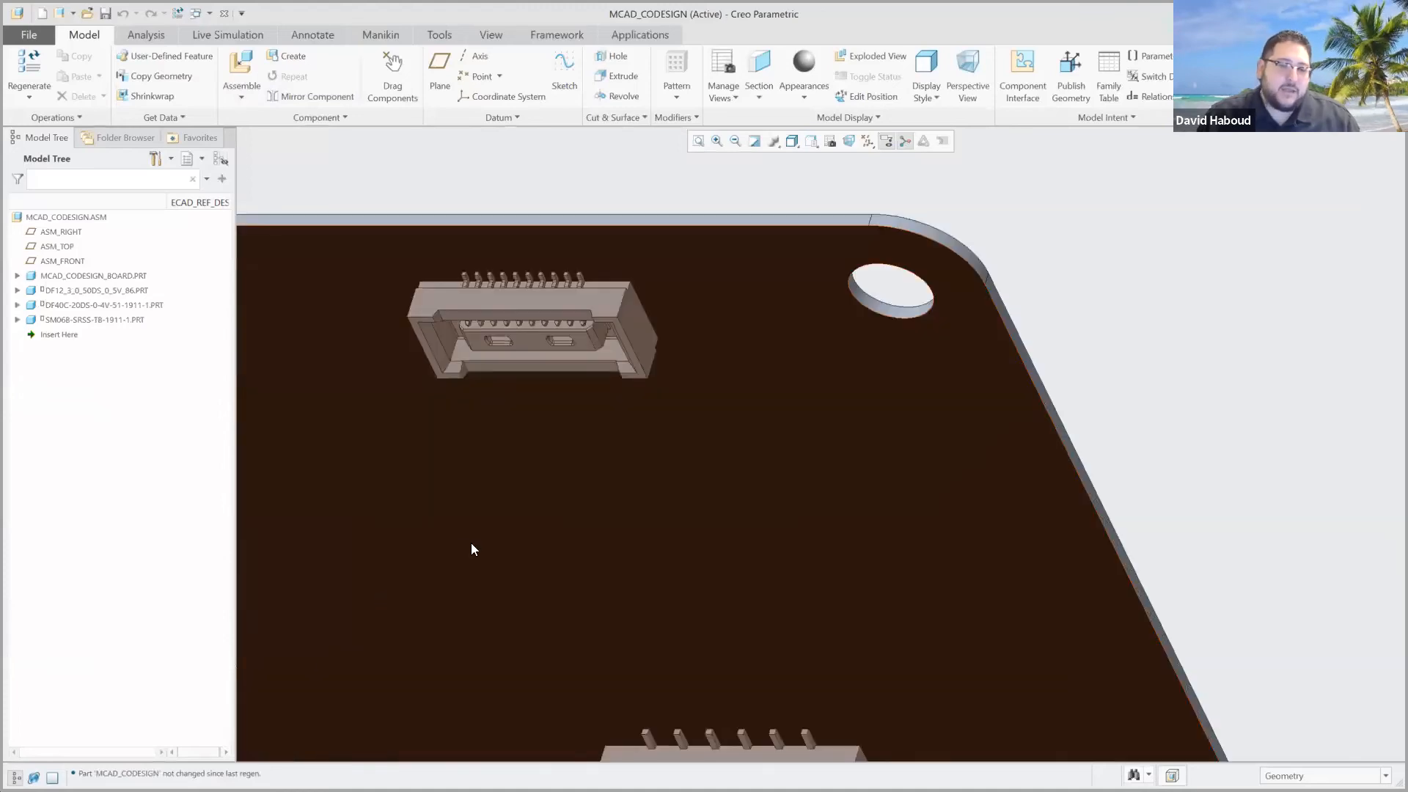
pyautogui.moveTo(481, 582); pyautogui.dragTo(660, 431, button='middle')
pyautogui.scroll(-4, 689, 412)
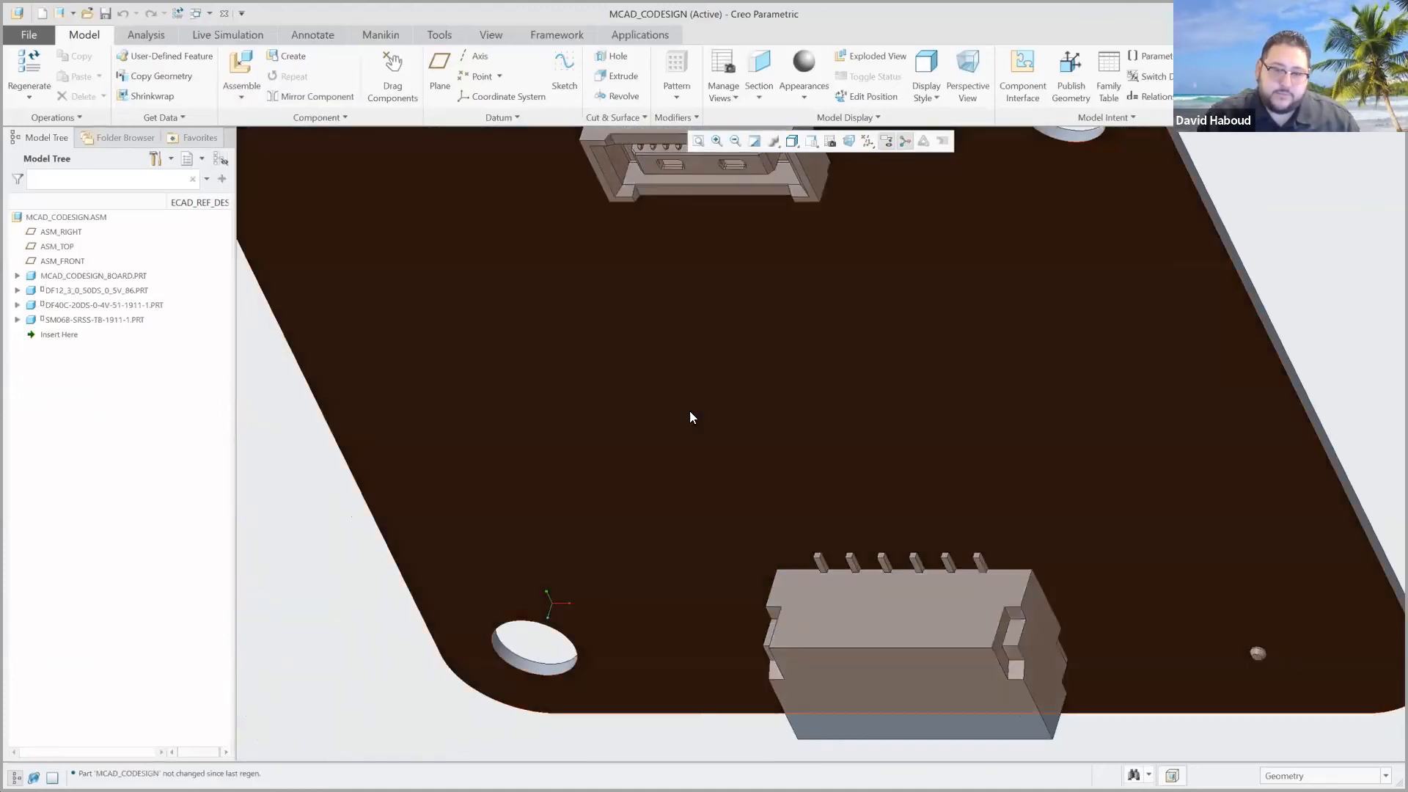
pyautogui.scroll(4, 726, 469)
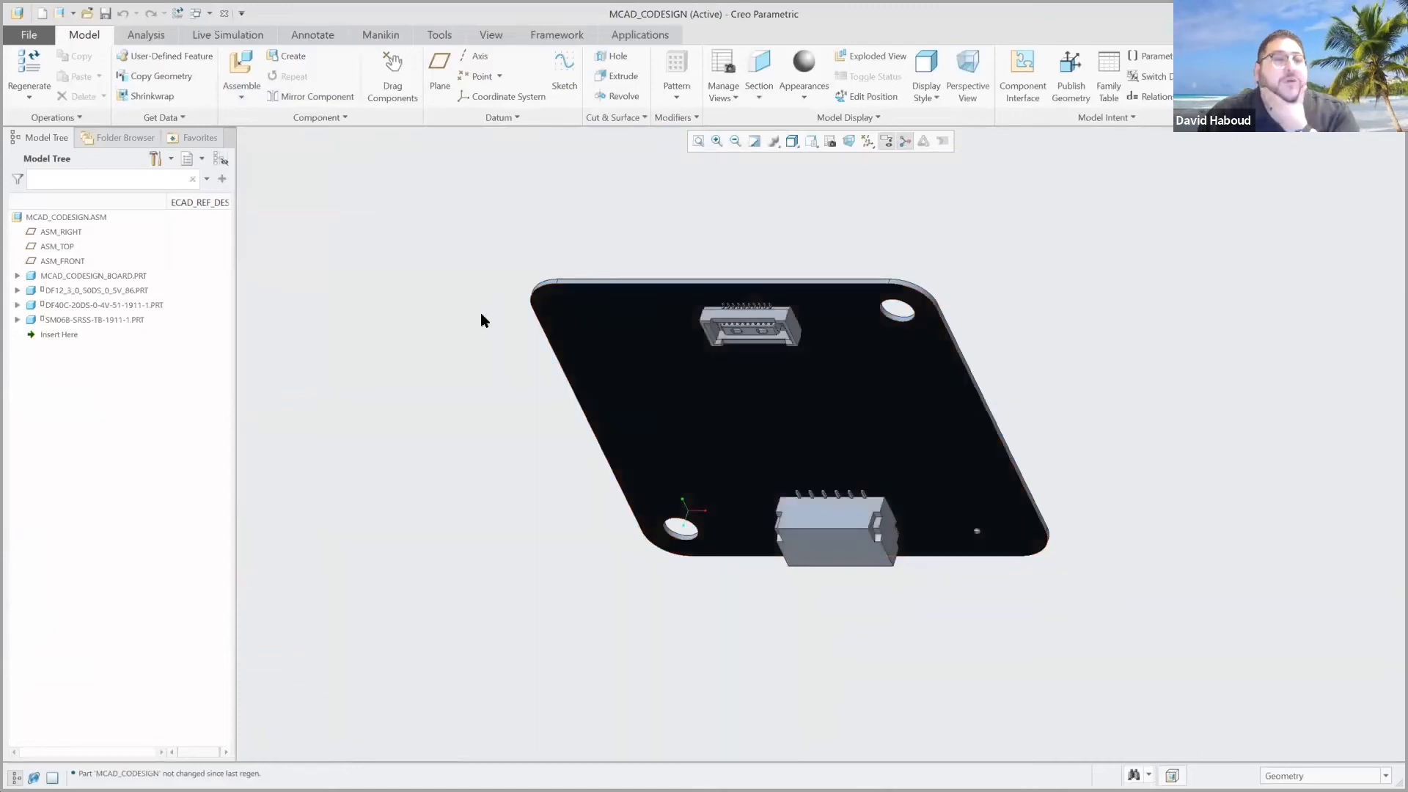
# Redefine the BOARD_OUTLINE sketch of MCAD_CODESIGN_BOARD, proceeding to remove its external references to KAME_FMU_ENCLOSURE.
pyautogui.click(16, 275)
pyautogui.click(88, 350)
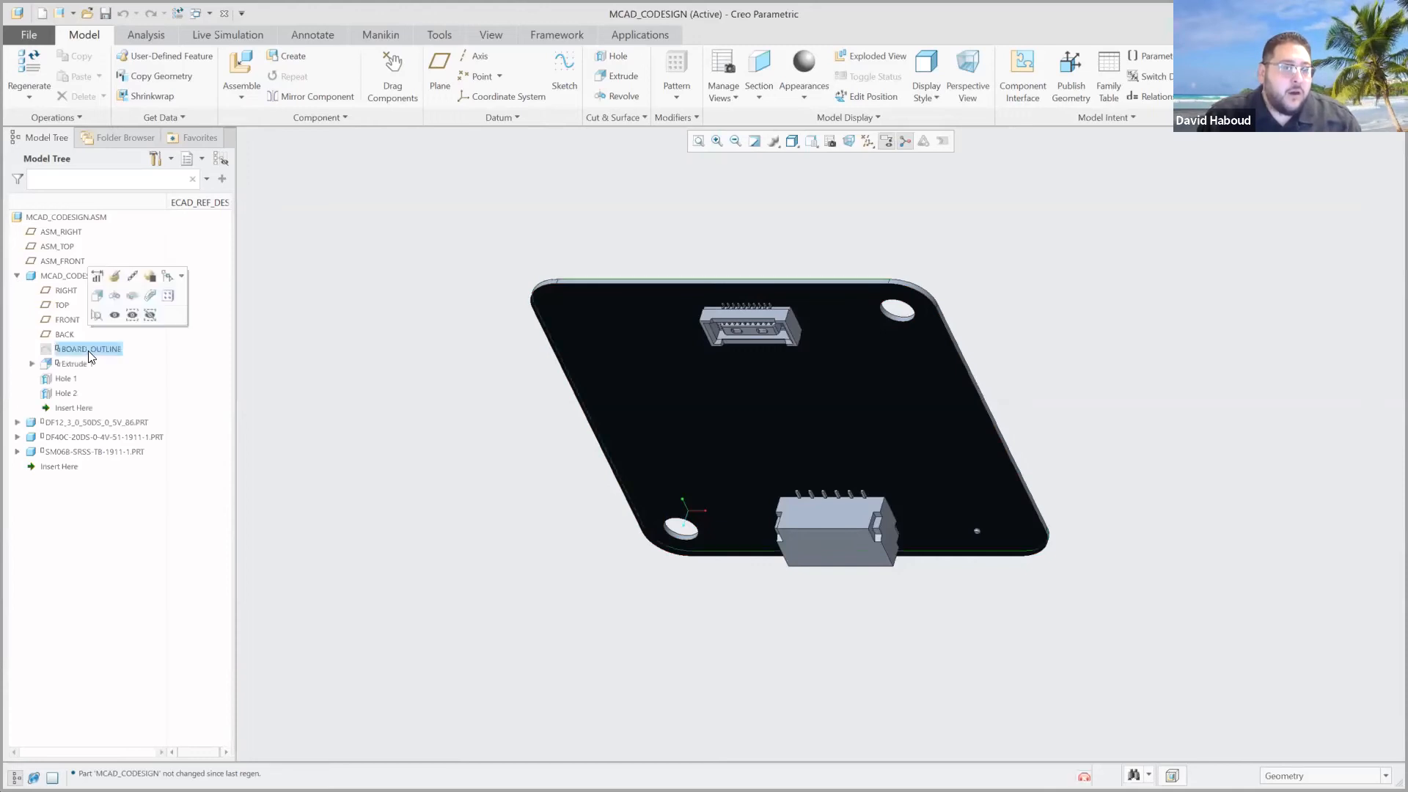
pyautogui.click(116, 278)
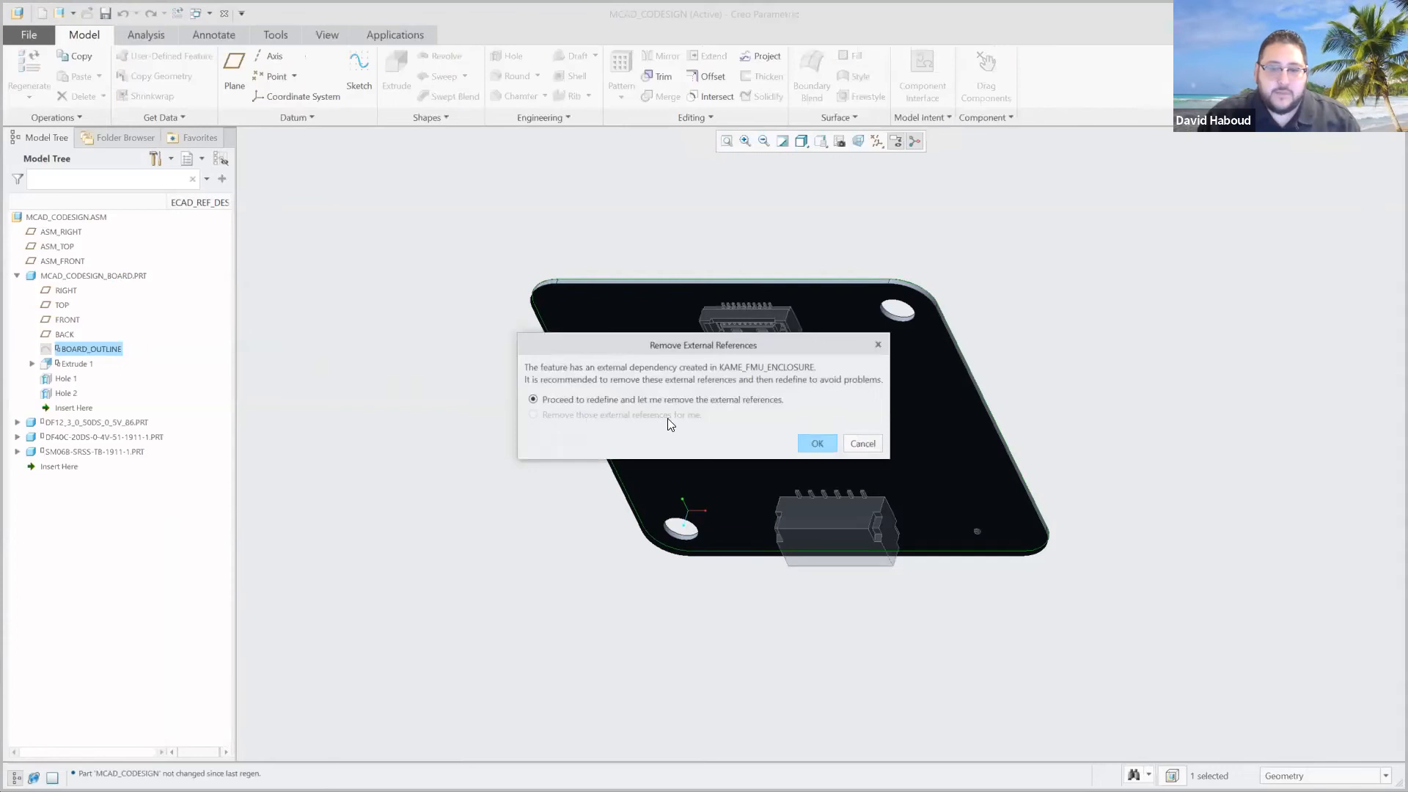
pyautogui.click(817, 443)
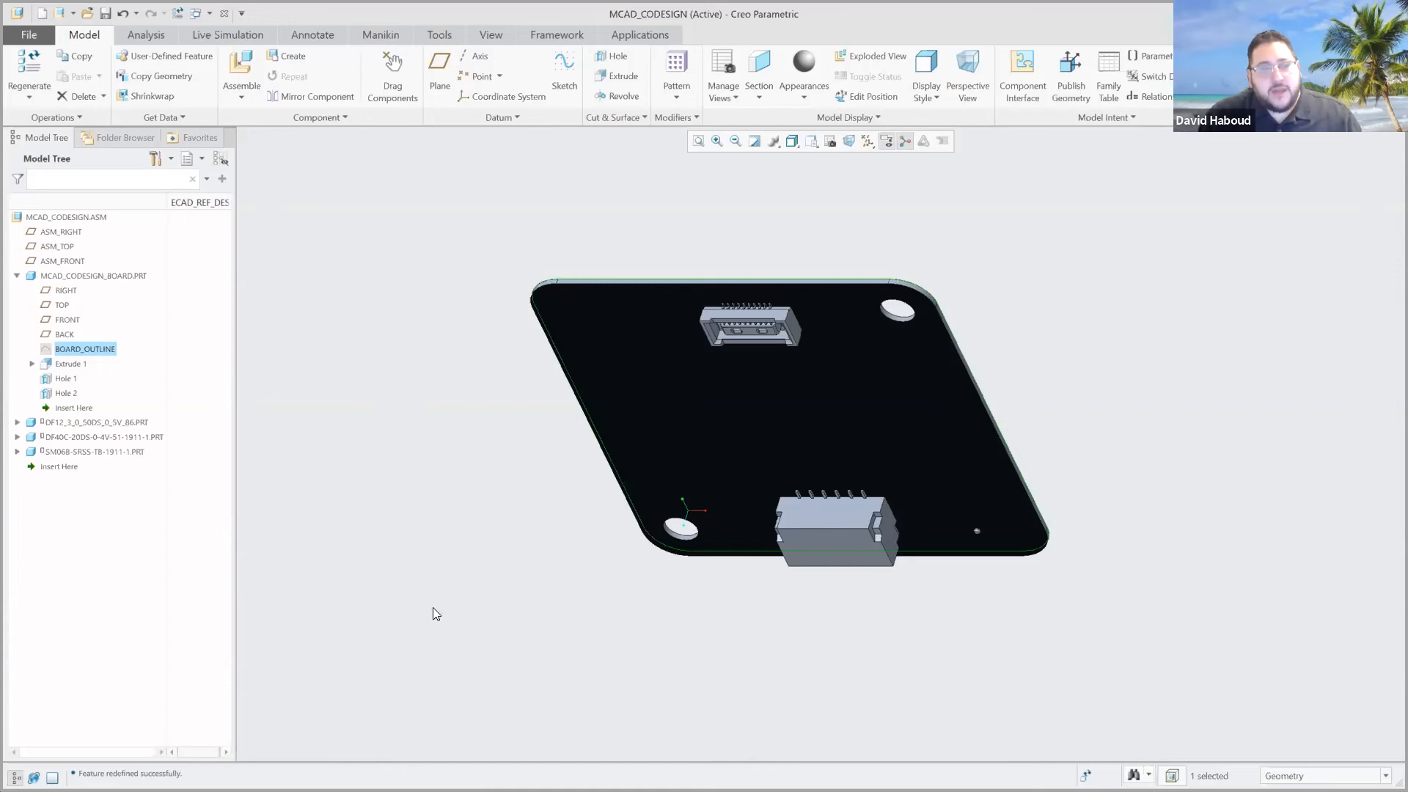
# Push the assembly through Altium CoDesigner with the comment "Intial BO, key component placement, and hole creation.".
pyautogui.hotkey('alt', 'Tab')
pyautogui.hotkey('alt', 'Tab')
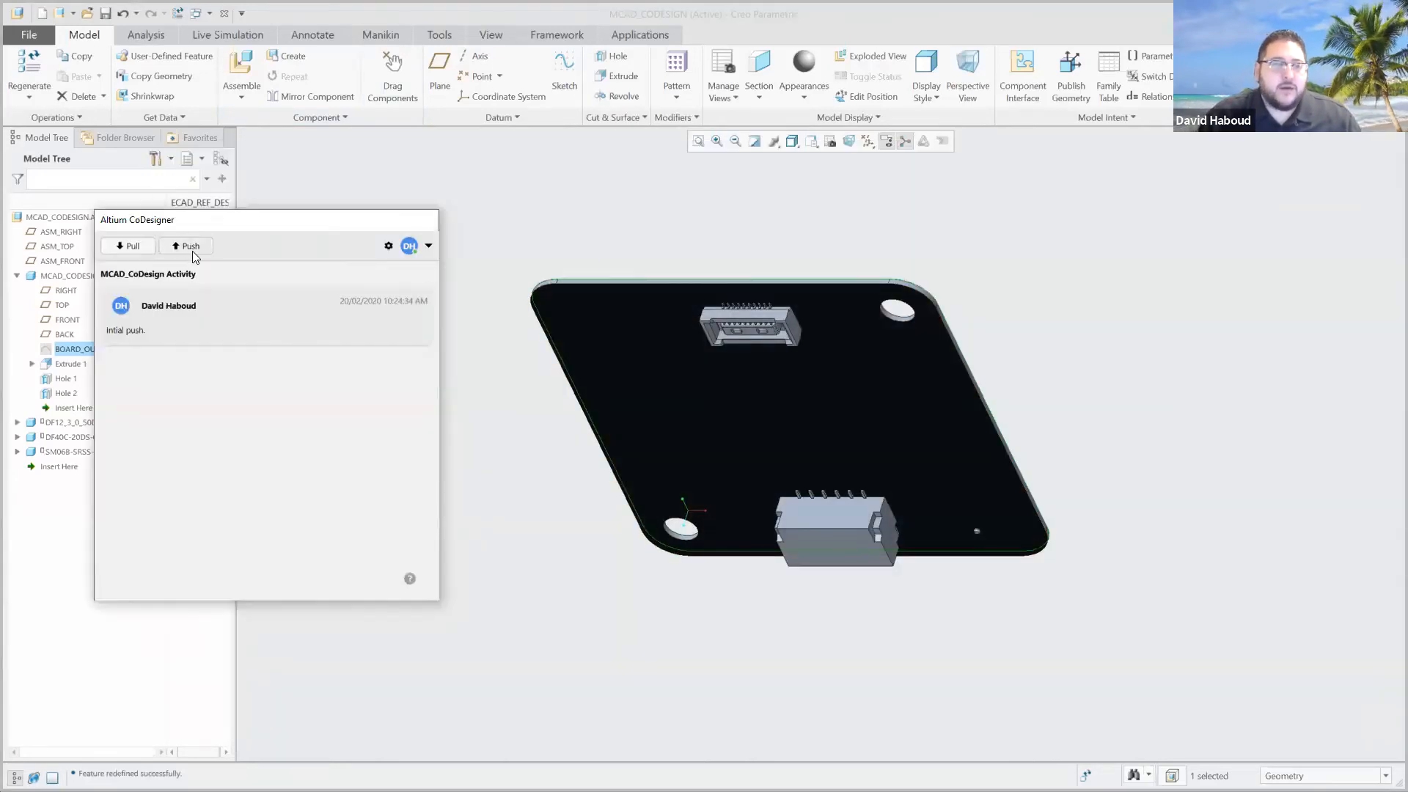
pyautogui.click(189, 247)
pyautogui.click(218, 301)
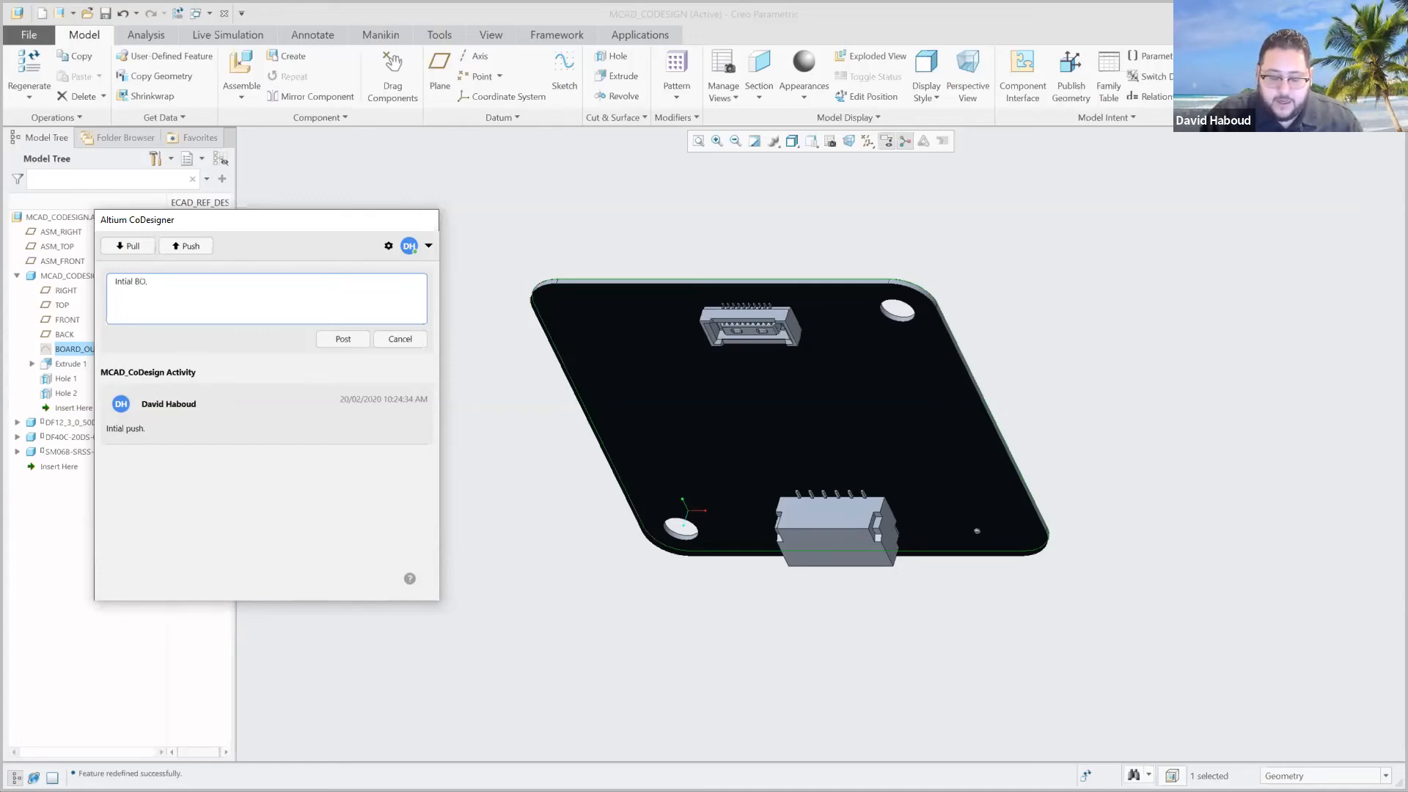
pyautogui.write('Intial BO, key COm')
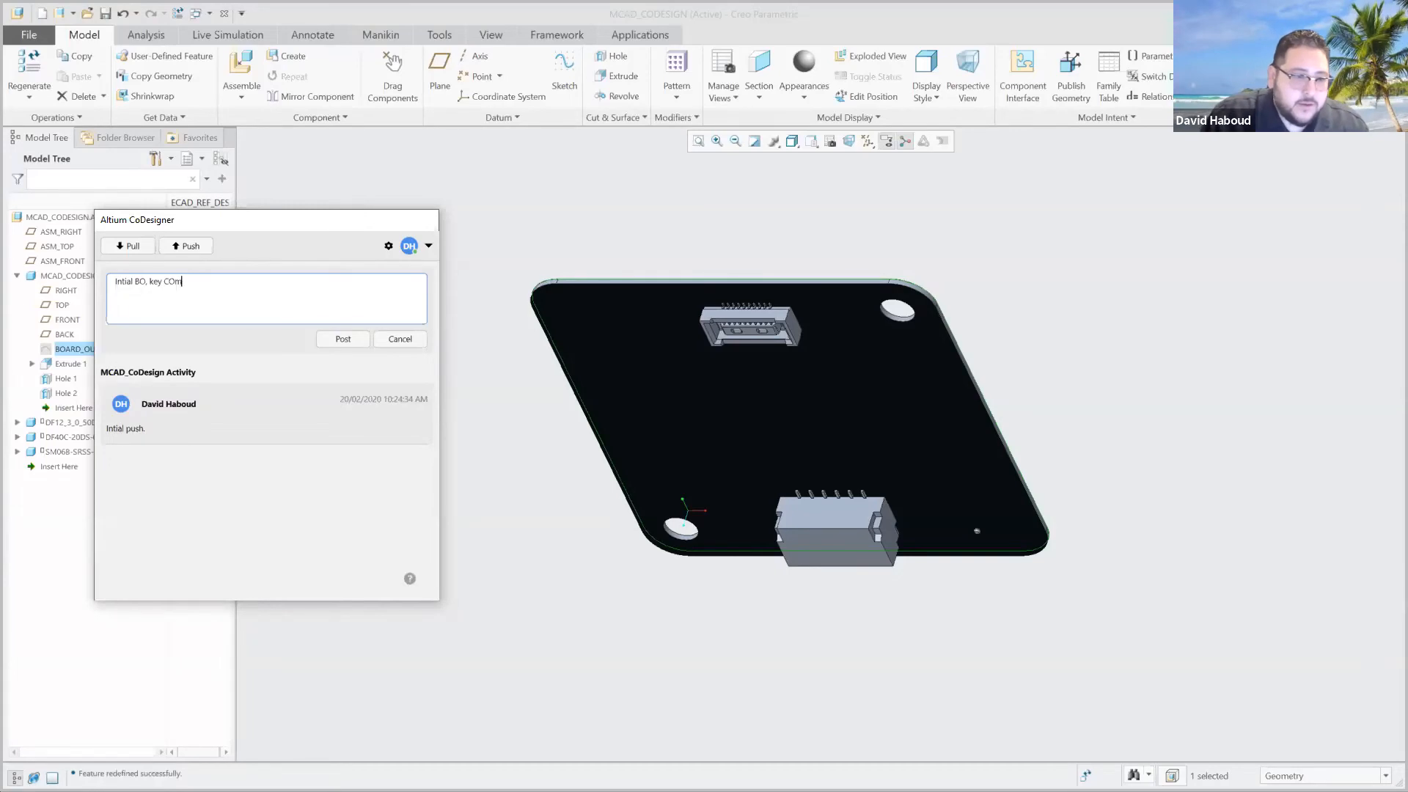
pyautogui.write('ponent placement, and hole creation.')
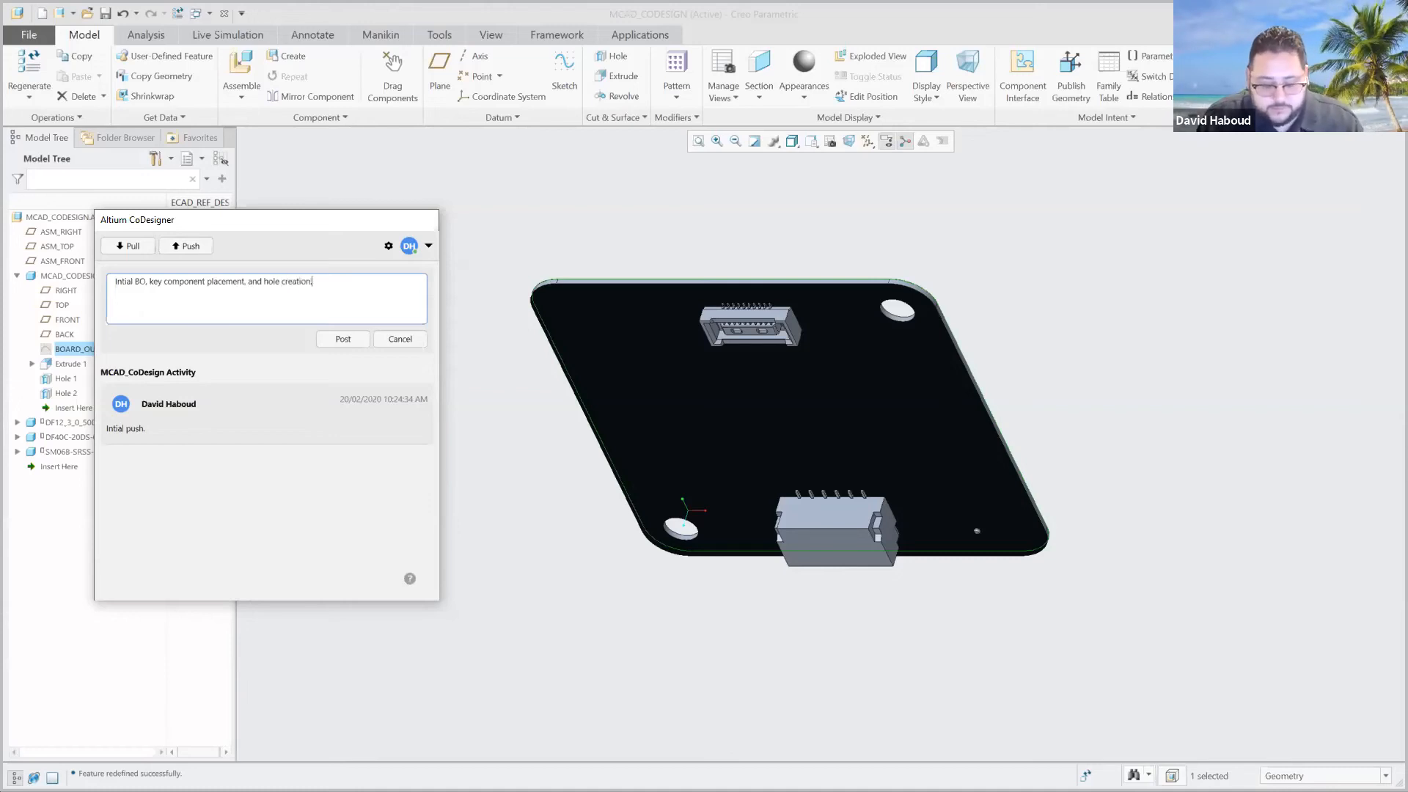
pyautogui.hotkey('ctrl', 'a')
pyautogui.hotkey('ctrl', 'x')
pyautogui.hotkey('ctrl', 'v')
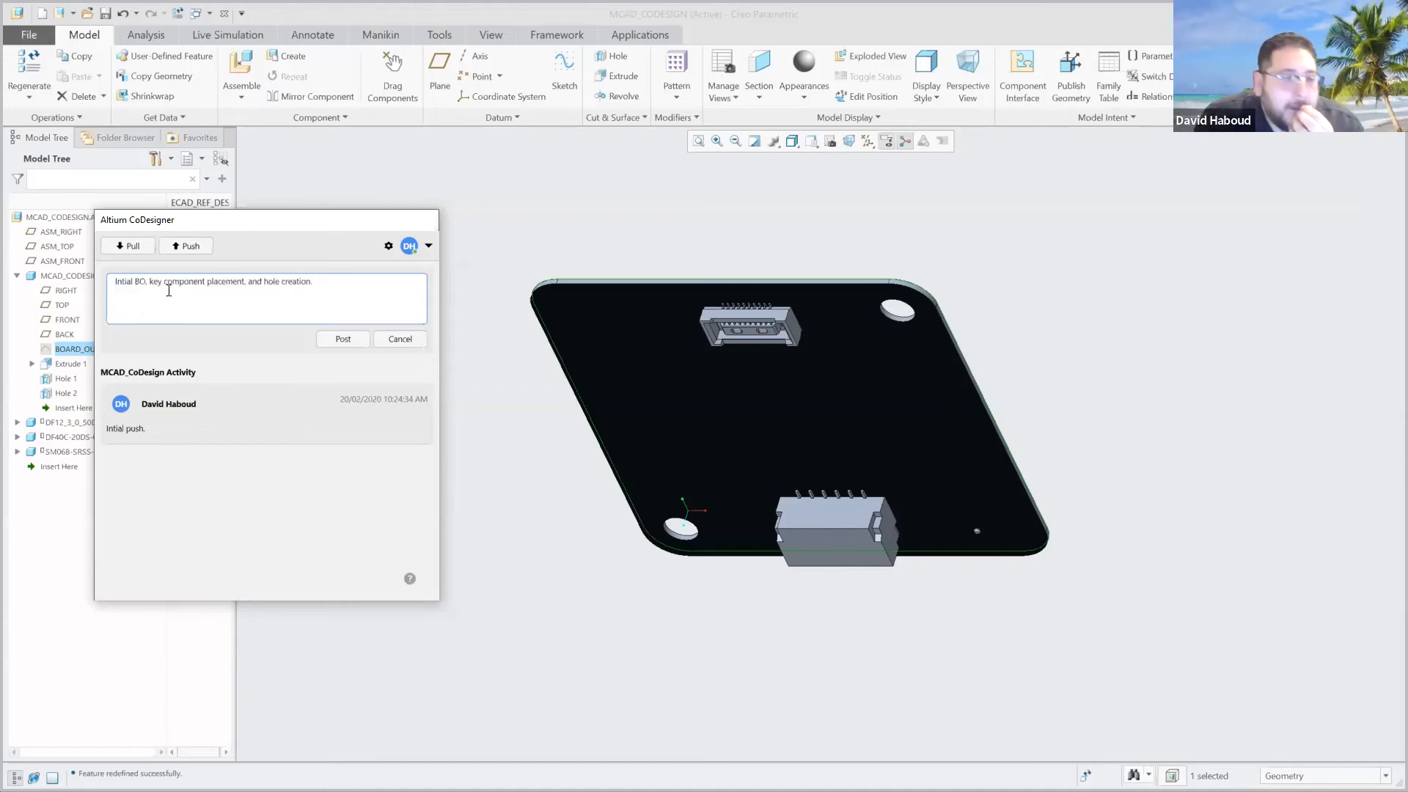
pyautogui.click(340, 340)
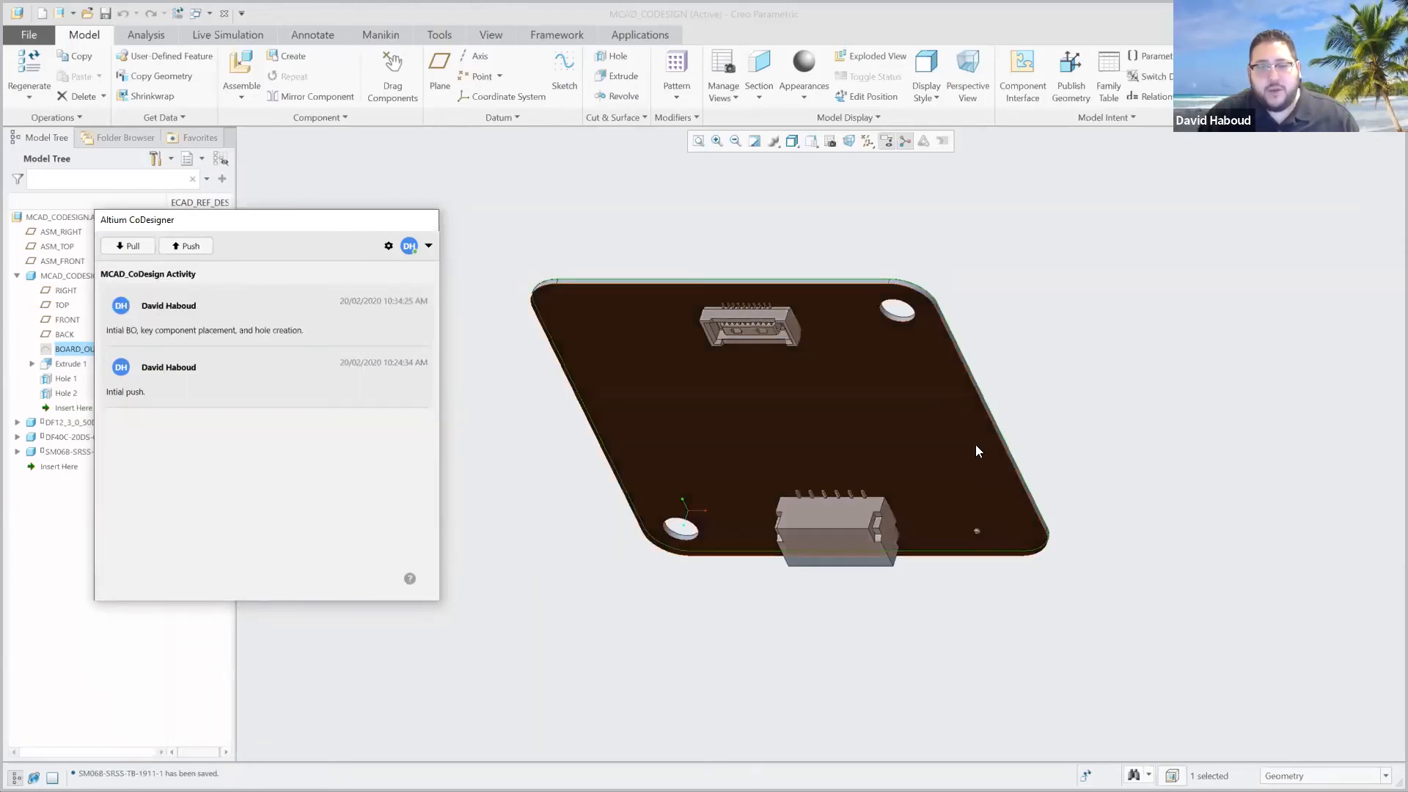
# Switch to Altium Designer, preview the incoming MCAD changes on PCB1 and apply all of them.
pyautogui.hotkey('alt', 'Tab')
pyautogui.hotkey('alt', 'Tab')
pyautogui.hotkey('alt', 'Tab')
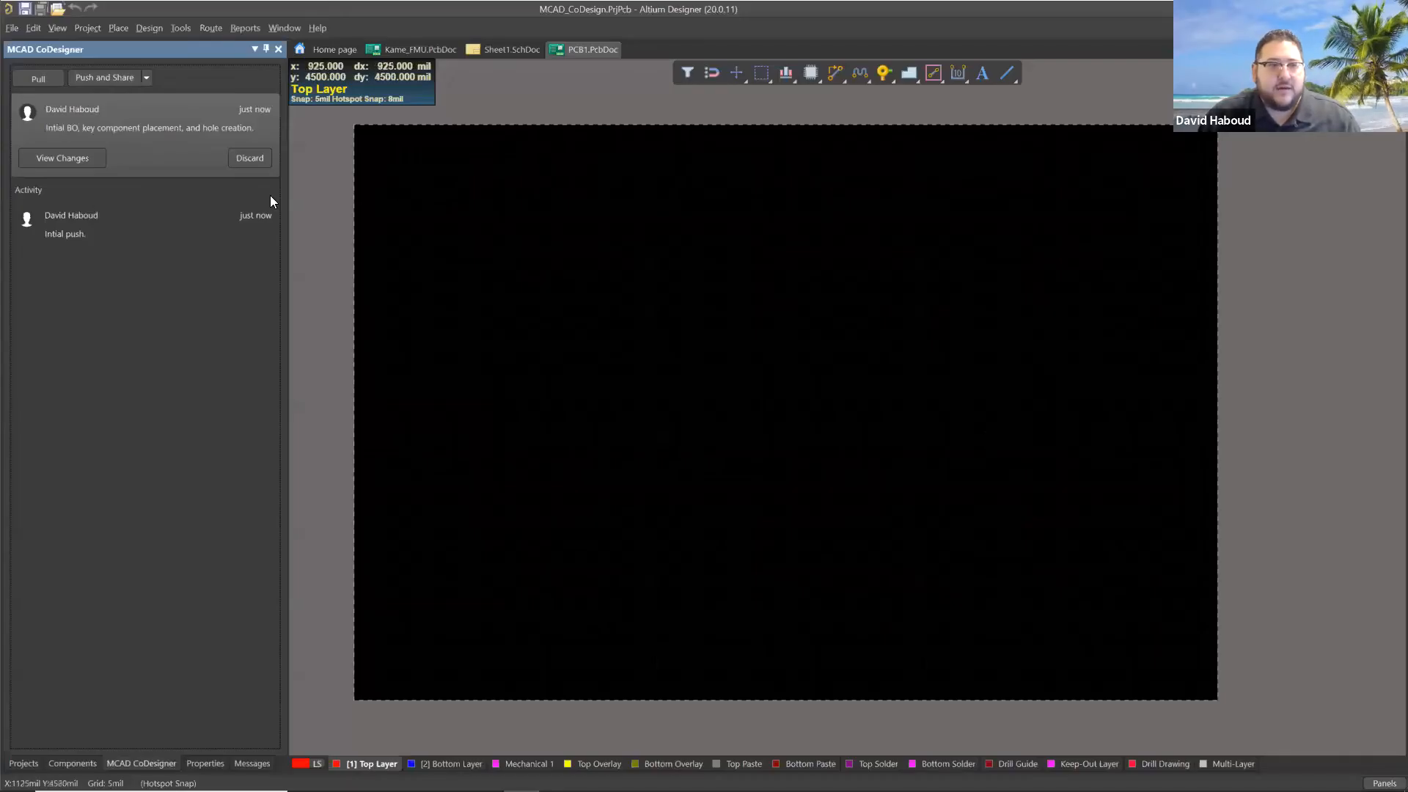
pyautogui.click(76, 157)
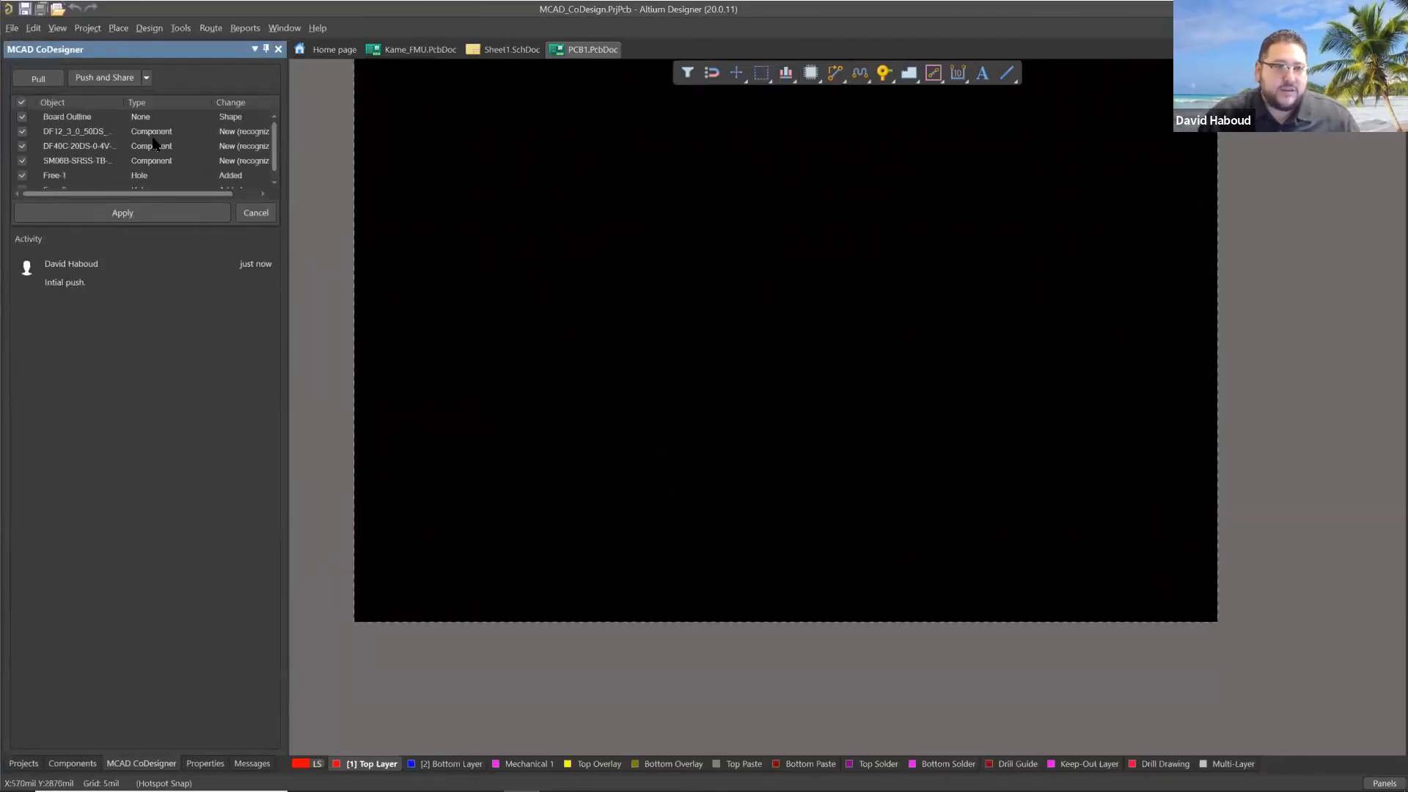
pyautogui.click(120, 142)
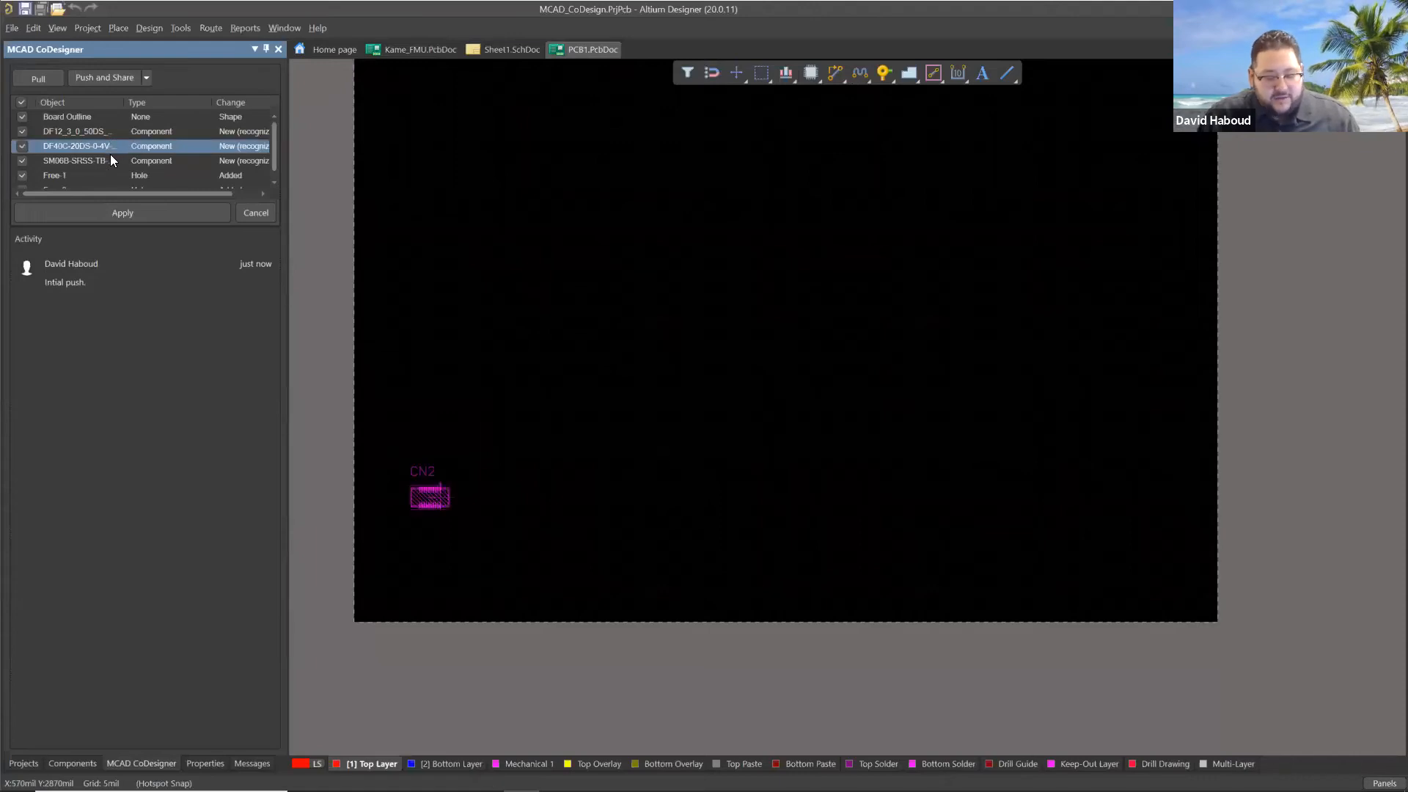
pyautogui.hotkey('ctrl', 'a')
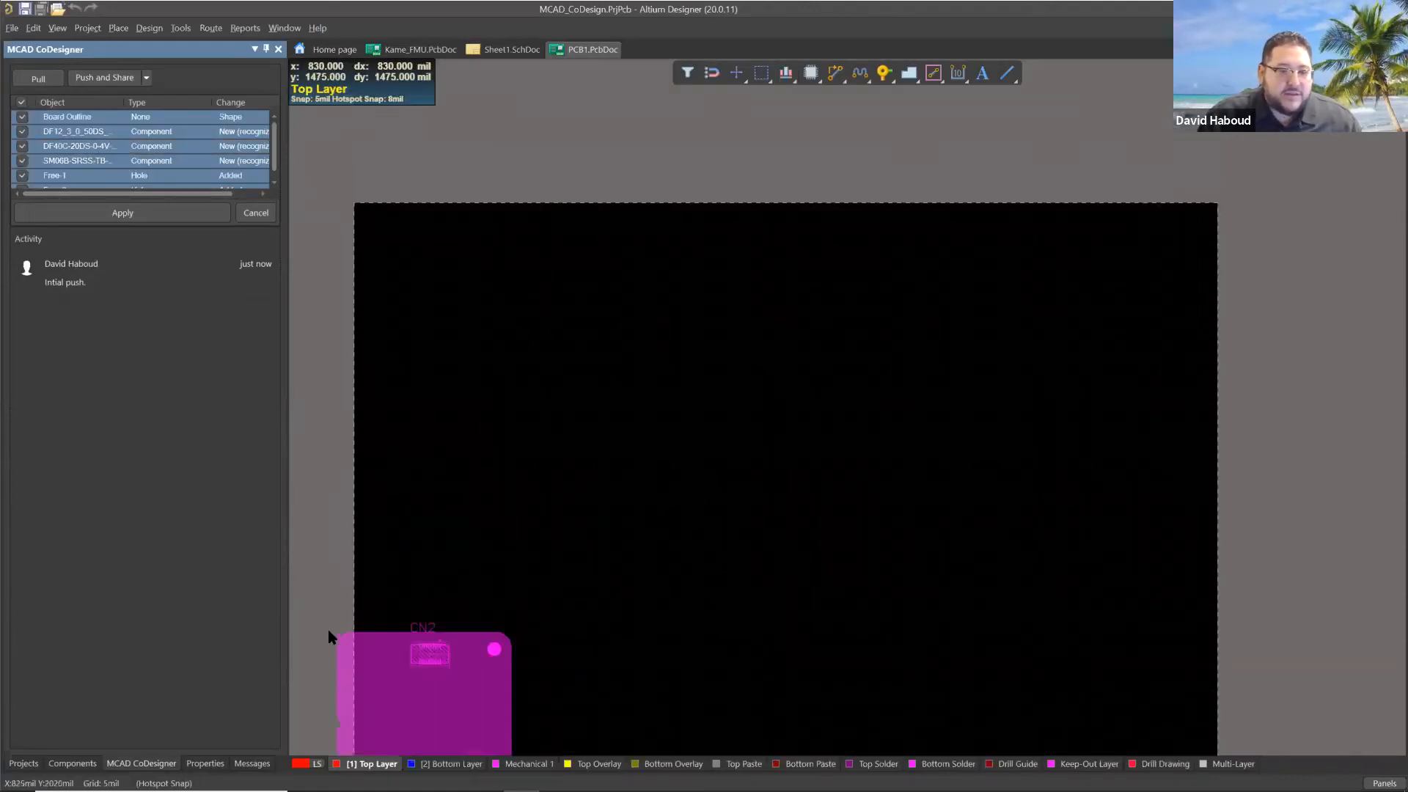
pyautogui.click(121, 212)
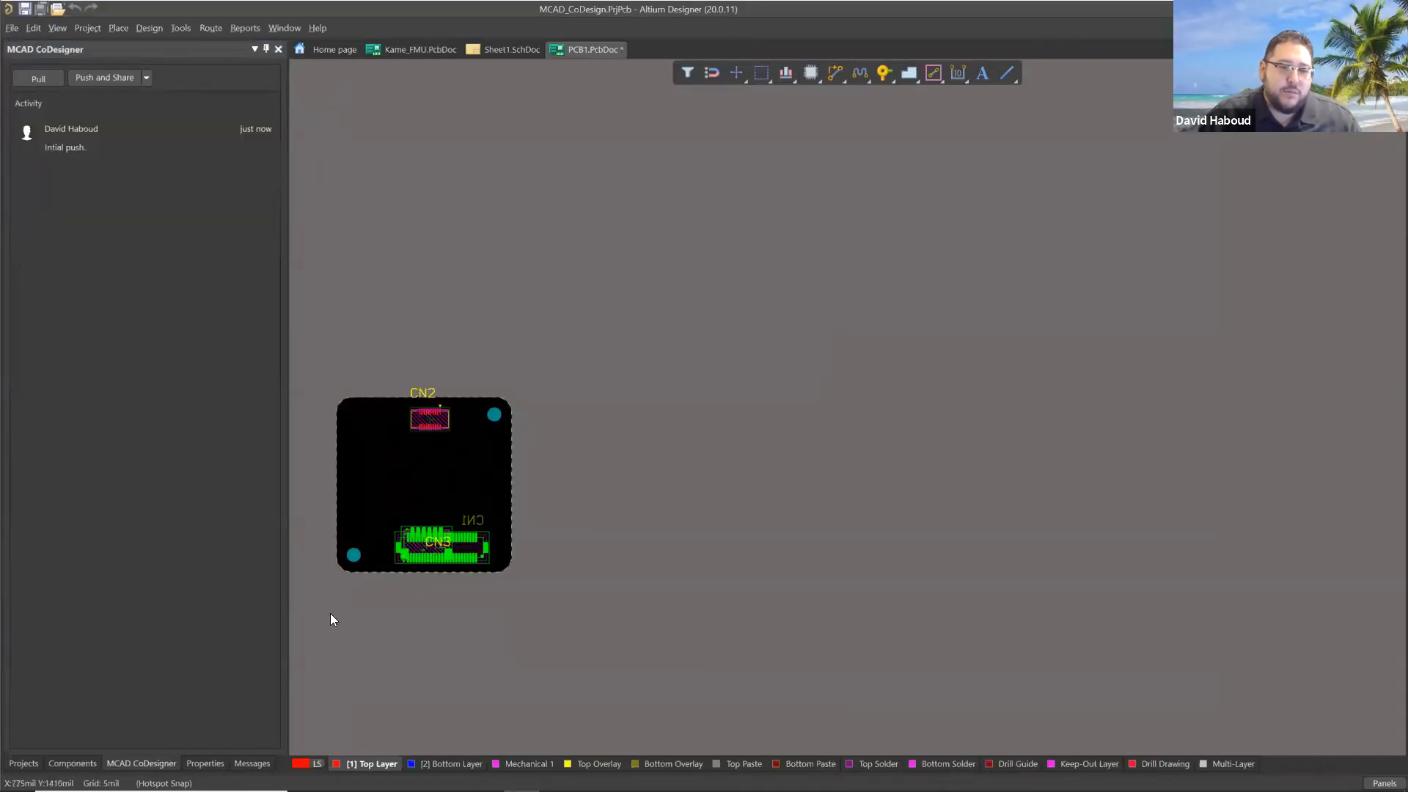
# Separate the overlapping connectors along the board's lower edge by moving CN1 right and CN3 left.
pyautogui.keyDown('ctrl'); pyautogui.scroll(3, 359, 594); pyautogui.keyUp('ctrl')
pyautogui.keyDown('ctrl'); pyautogui.scroll(5, 348, 588); pyautogui.keyUp('ctrl')
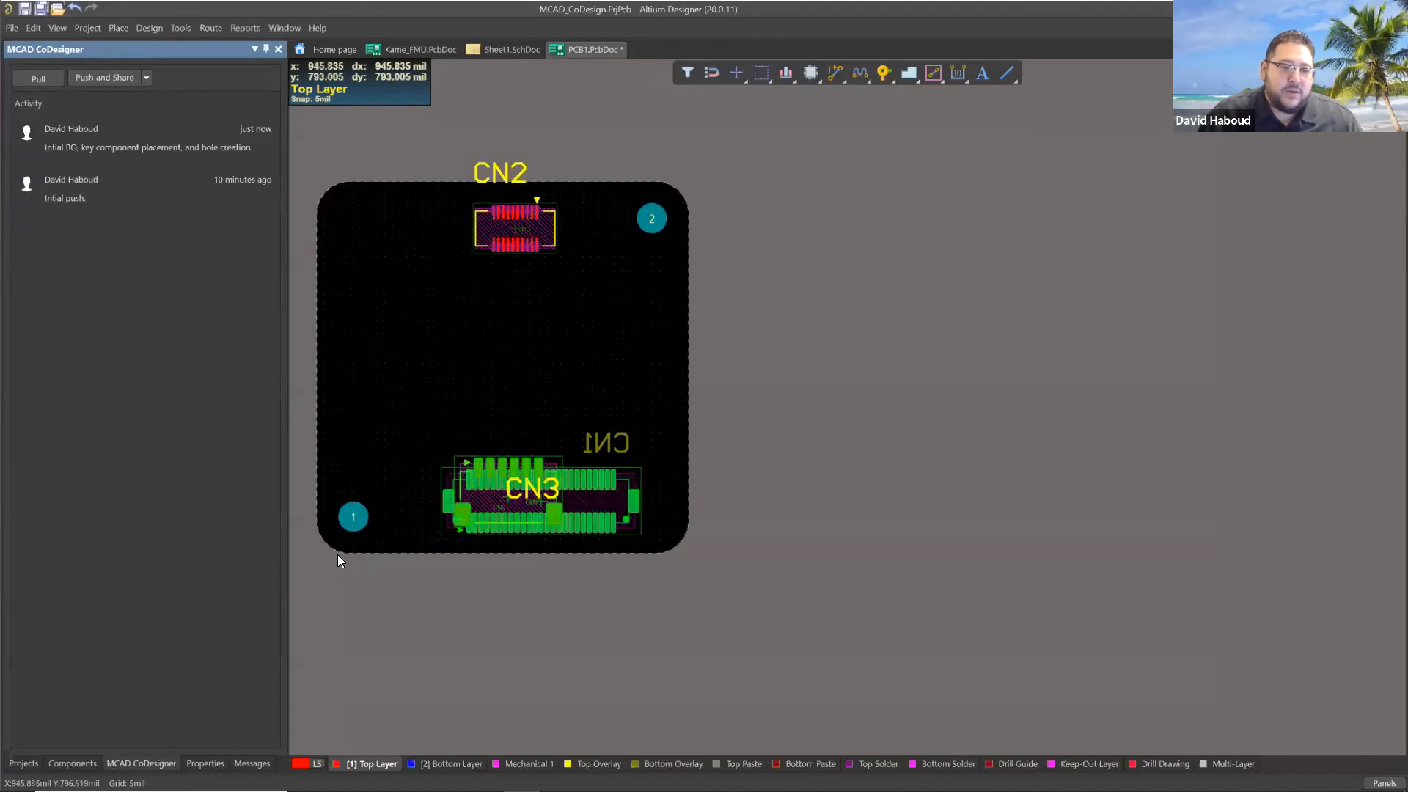
pyautogui.keyDown('ctrl'); pyautogui.scroll(-1, 357, 546); pyautogui.keyUp('ctrl')
pyautogui.keyDown('ctrl'); pyautogui.scroll(1, 397, 546); pyautogui.keyUp('ctrl')
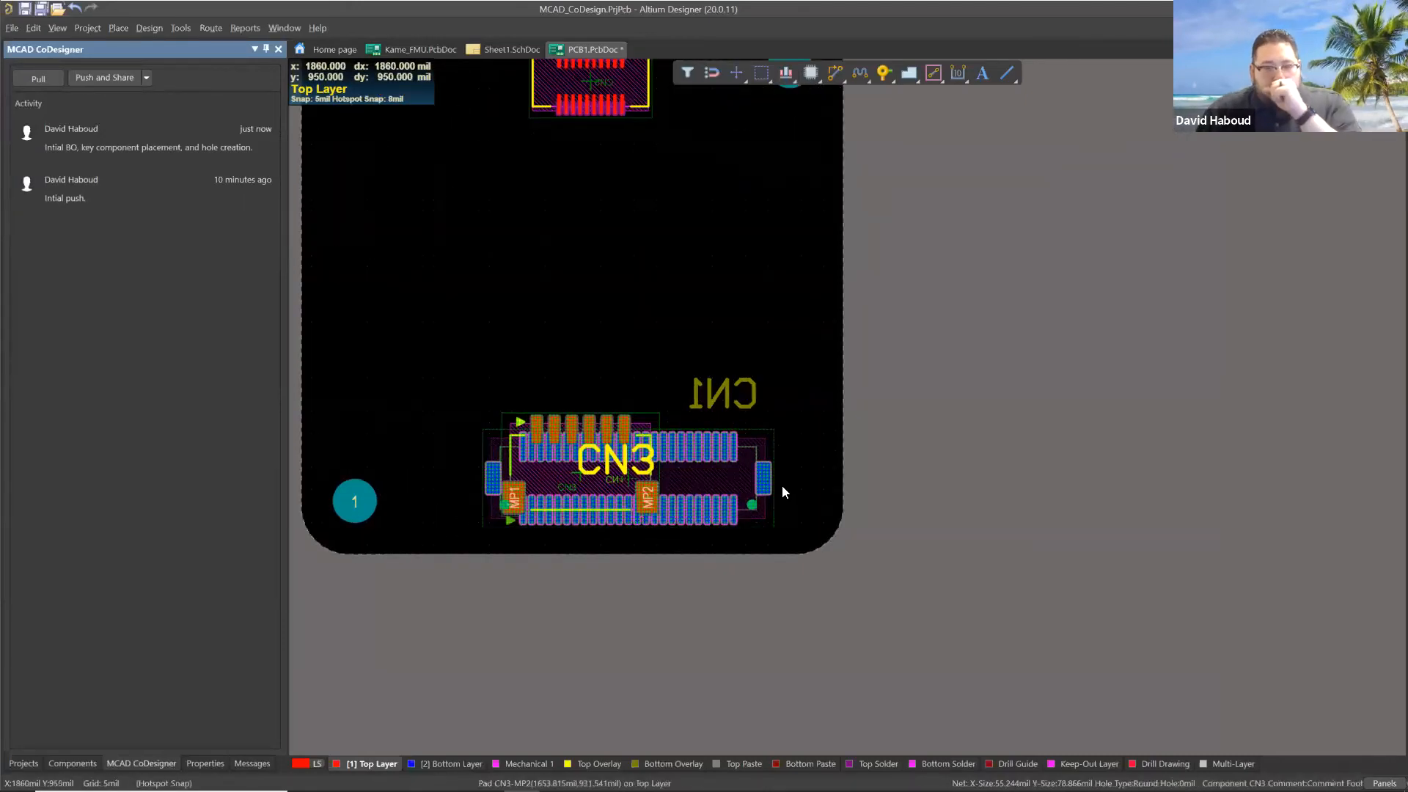
pyautogui.click(717, 481)
pyautogui.moveTo(711, 446); pyautogui.dragTo(765, 449)
pyautogui.moveTo(592, 470); pyautogui.dragTo(427, 442)
pyautogui.click(621, 388)
# Set the pad size of both corner mounting holes to 160 mil by 160 mil and make them plated.
pyautogui.keyDown('ctrl'); pyautogui.scroll(-2, 551, 396); pyautogui.keyUp('ctrl')
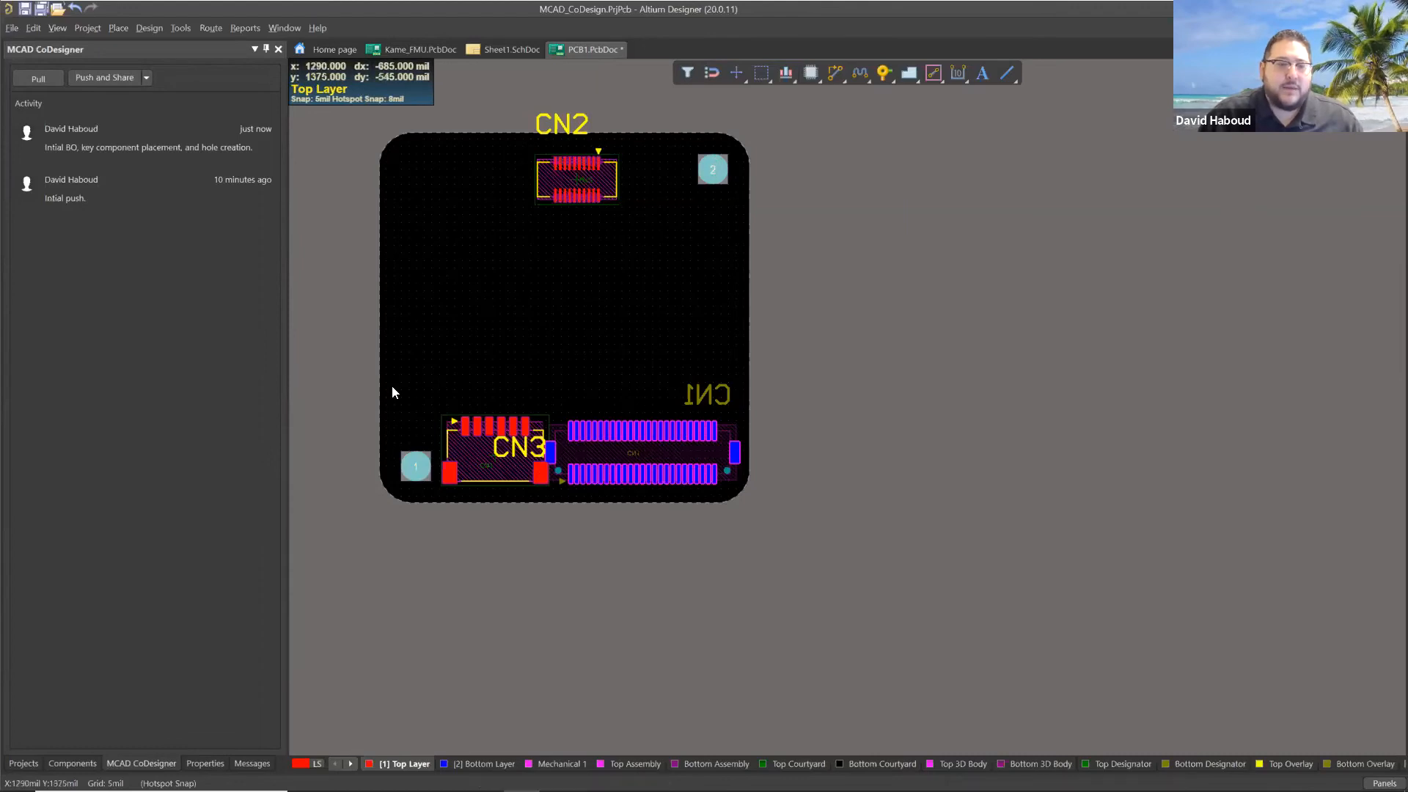
pyautogui.click(206, 764)
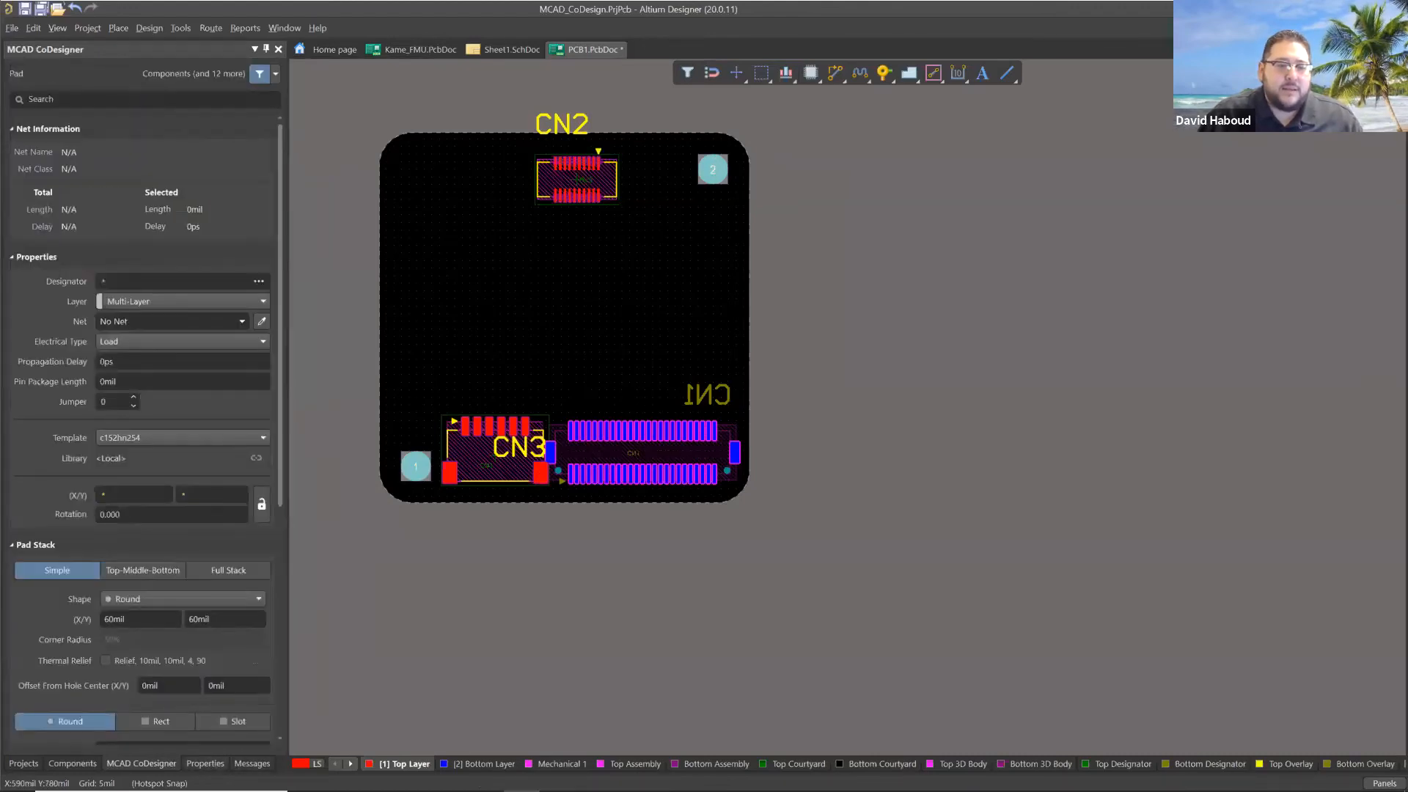
pyautogui.click(132, 618)
pyautogui.write('160')
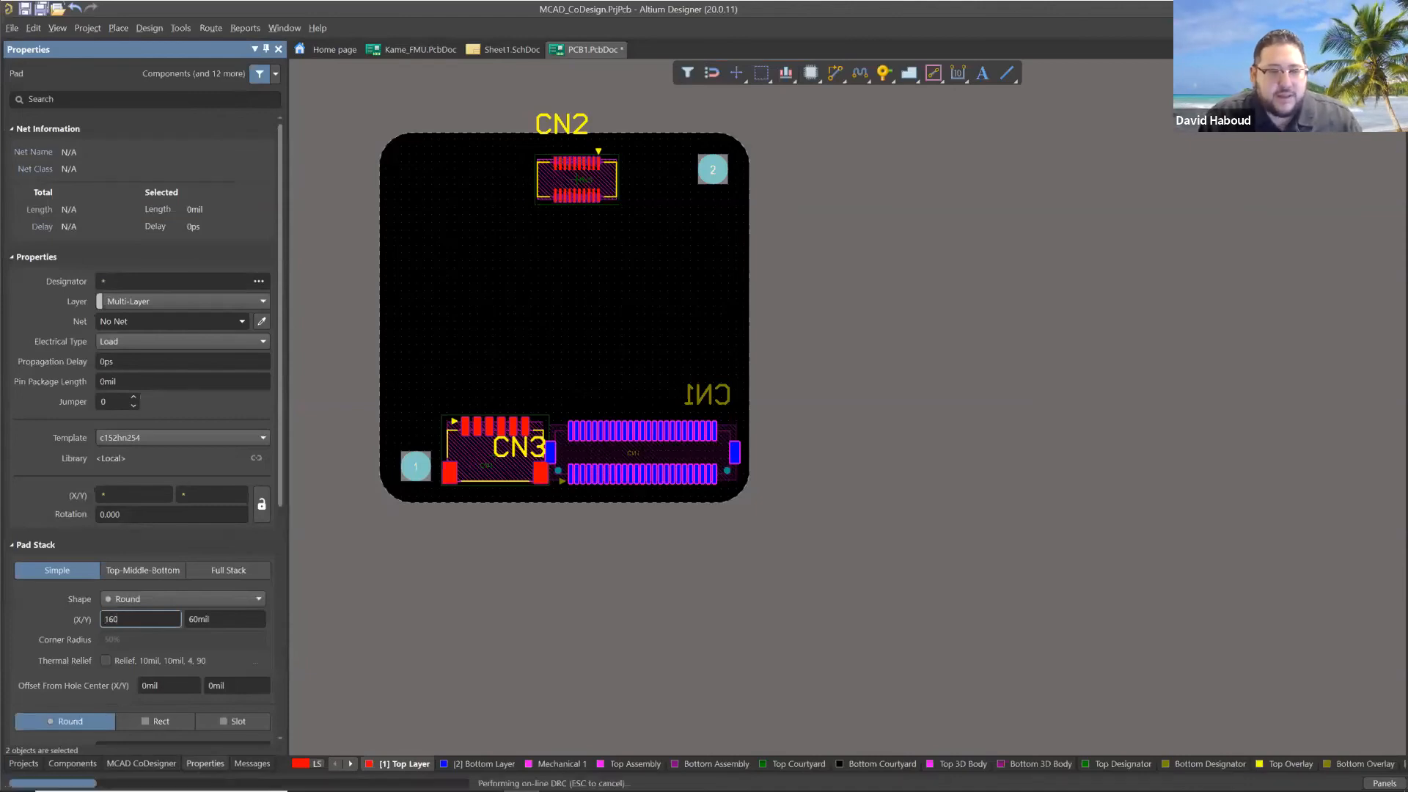
pyautogui.press('Tab')
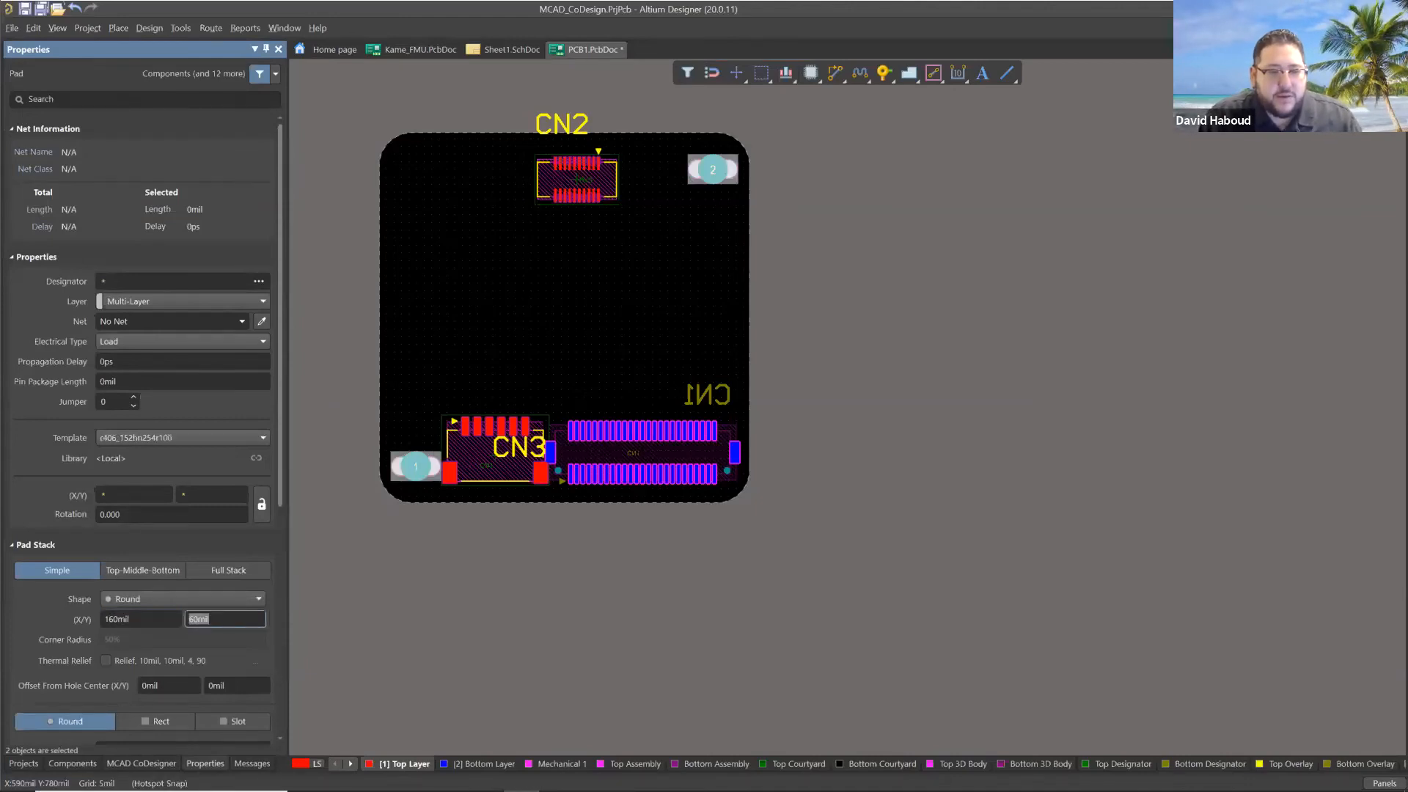
pyautogui.write('160')
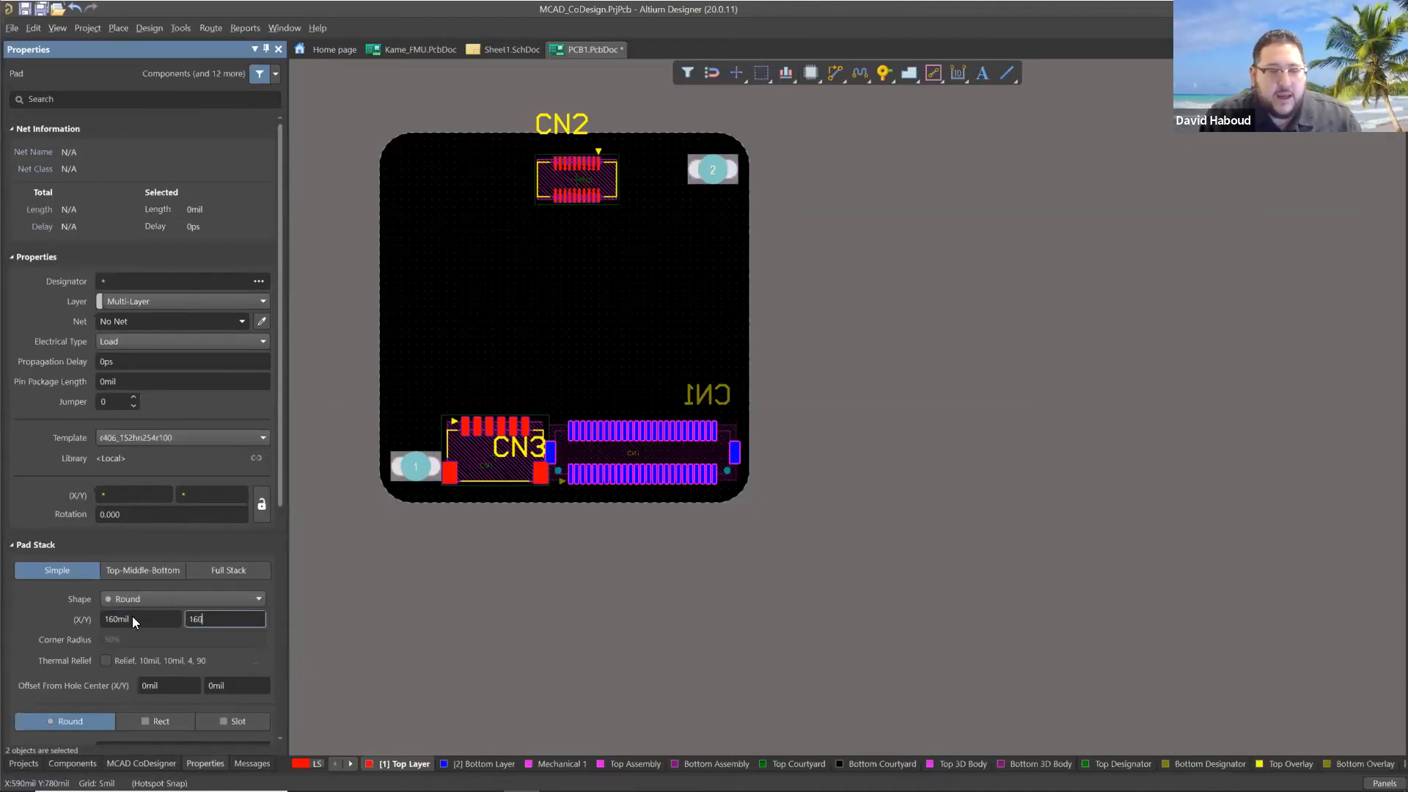
pyautogui.press('Return')
pyautogui.scroll(-1, 134, 628)
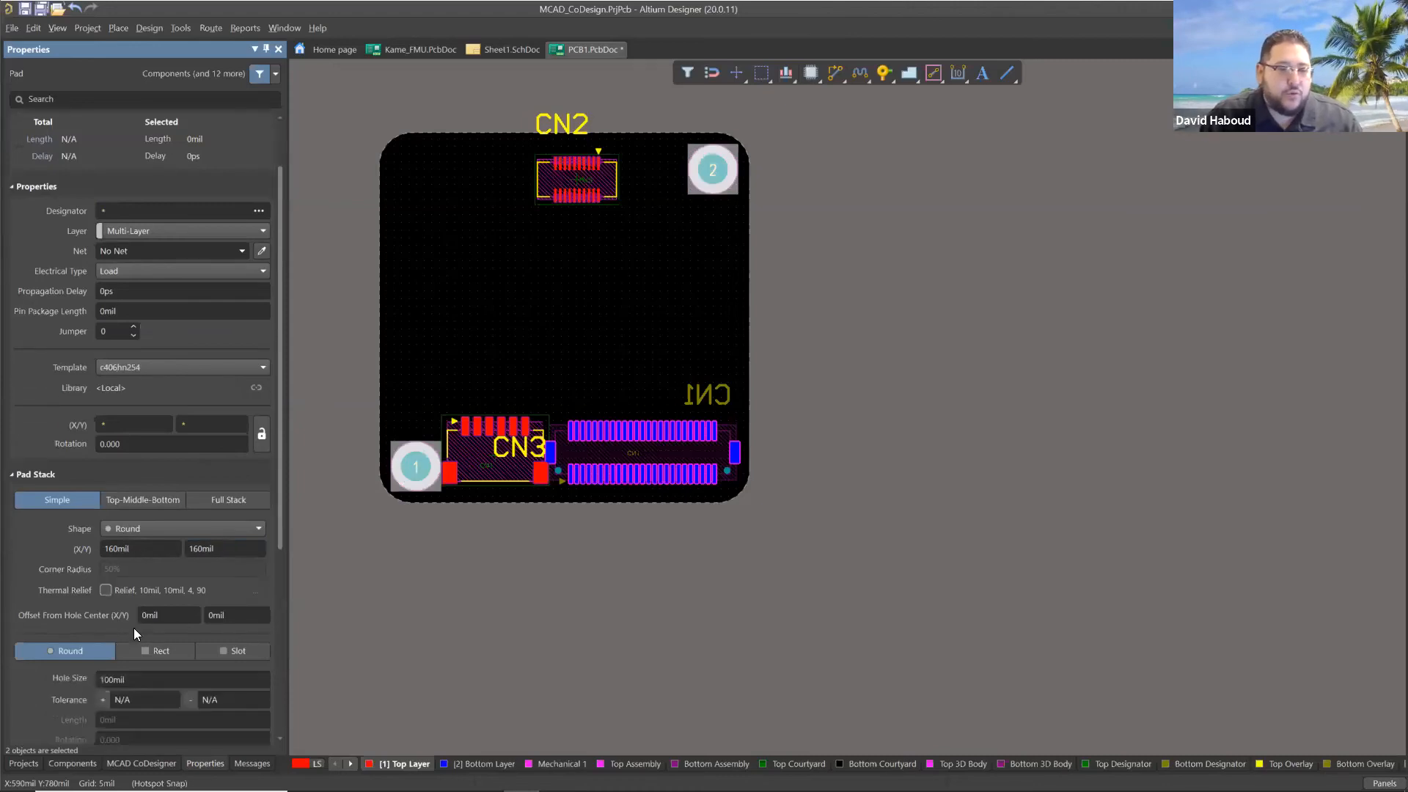
pyautogui.scroll(-1, 111, 615)
pyautogui.click(101, 688)
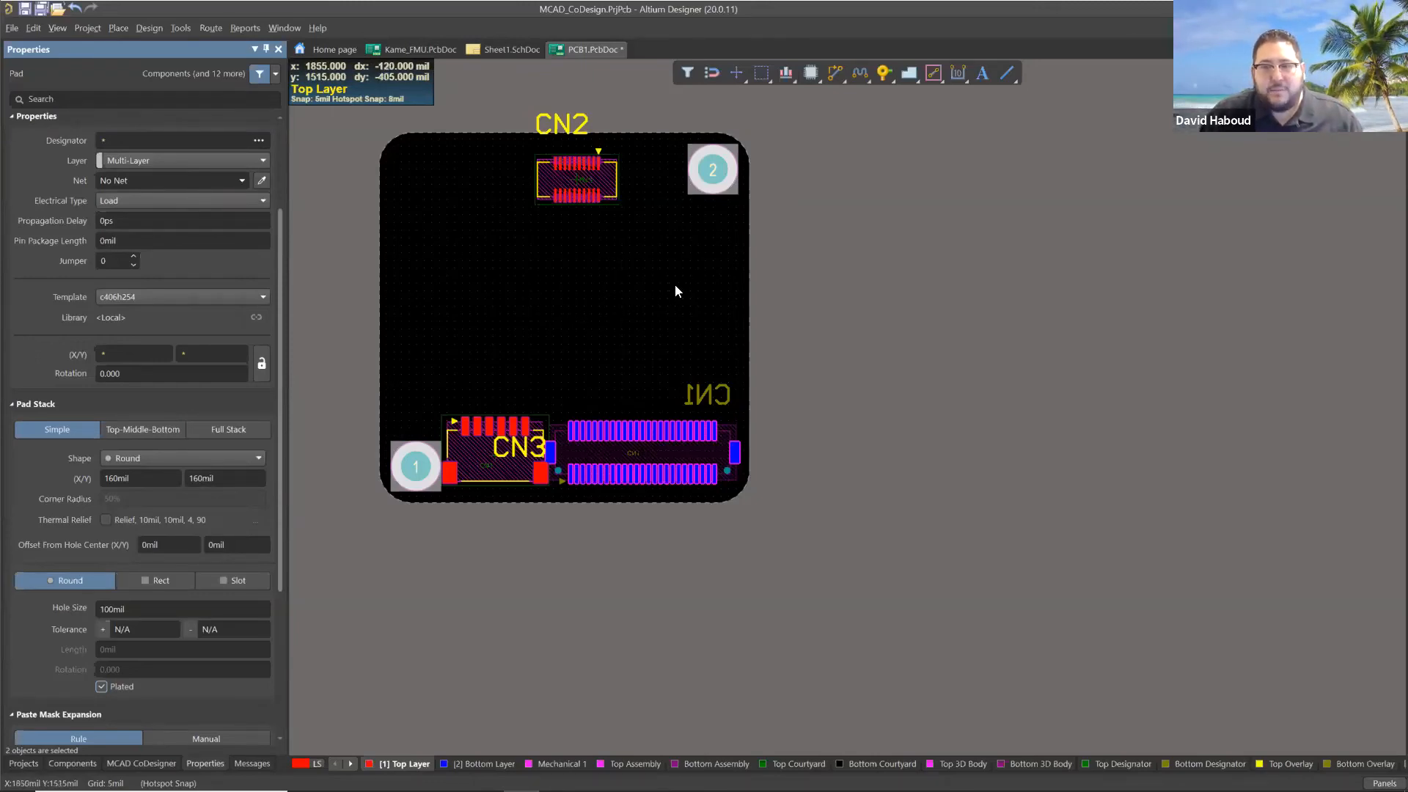
# Move the CN2 designator text inside the board, just to the left of its connector.
pyautogui.scroll(3, 682, 248)
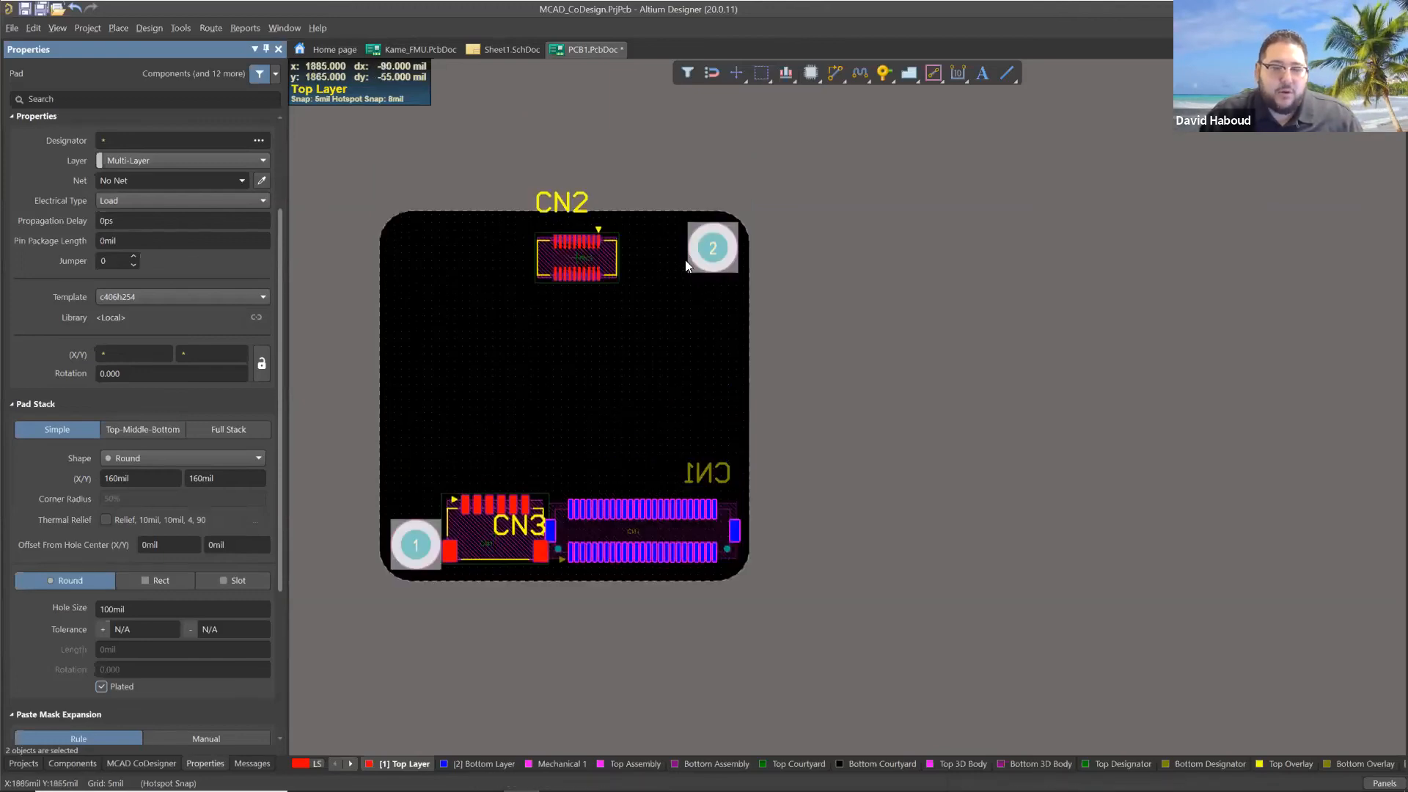
pyautogui.scroll(3, 663, 282)
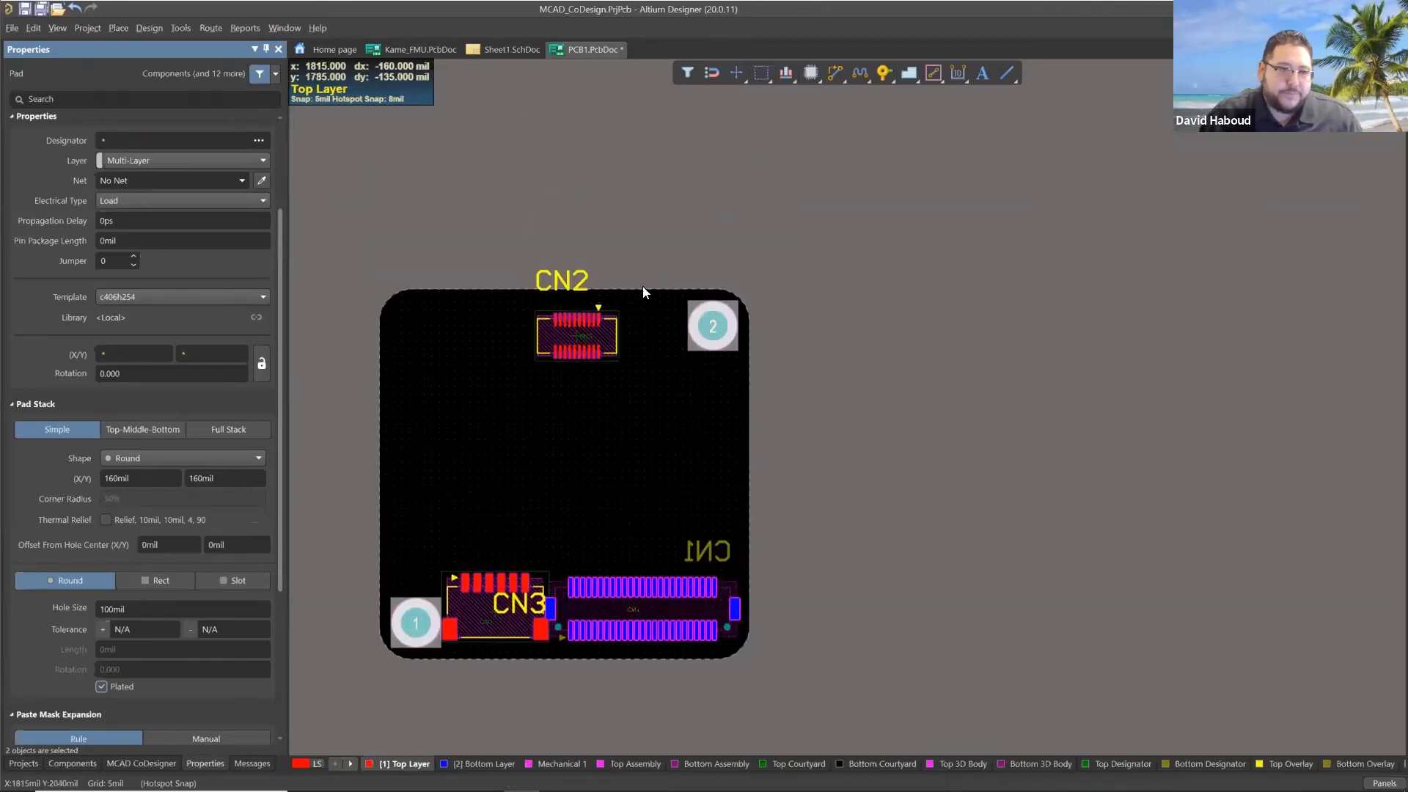
pyautogui.click(810, 219)
pyautogui.moveTo(507, 283); pyautogui.dragTo(484, 354)
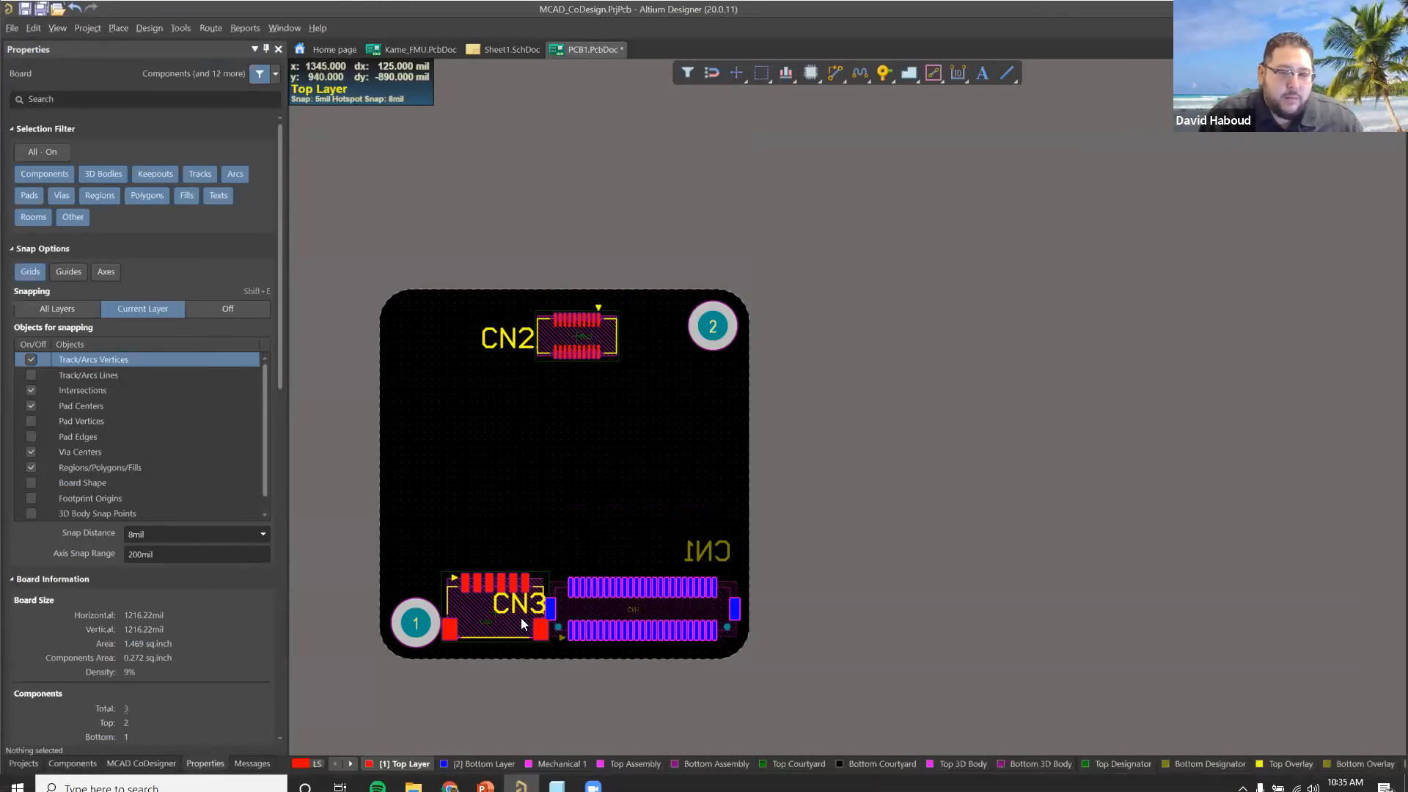
pyautogui.scroll(-2, 565, 573)
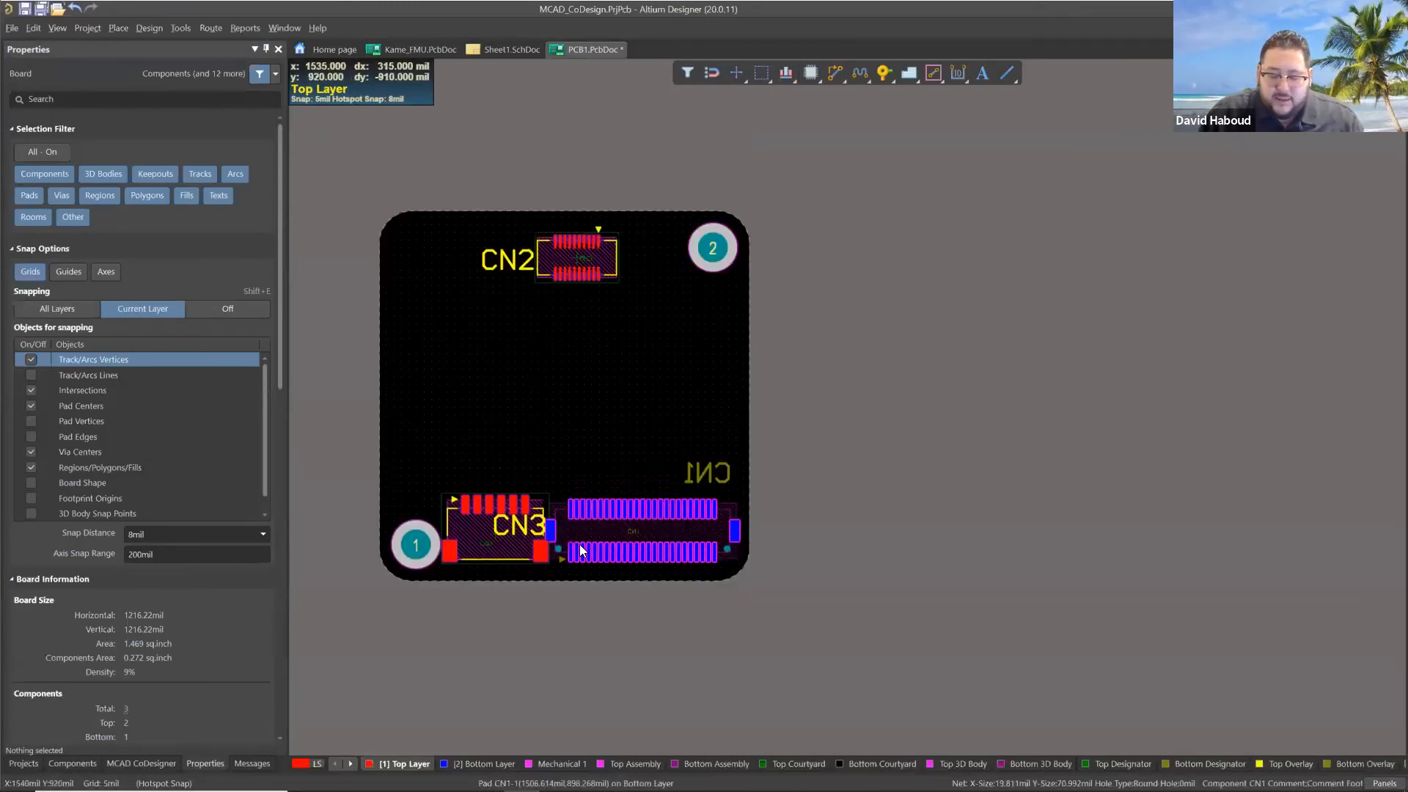
pyautogui.press('p')
pyautogui.press('w')
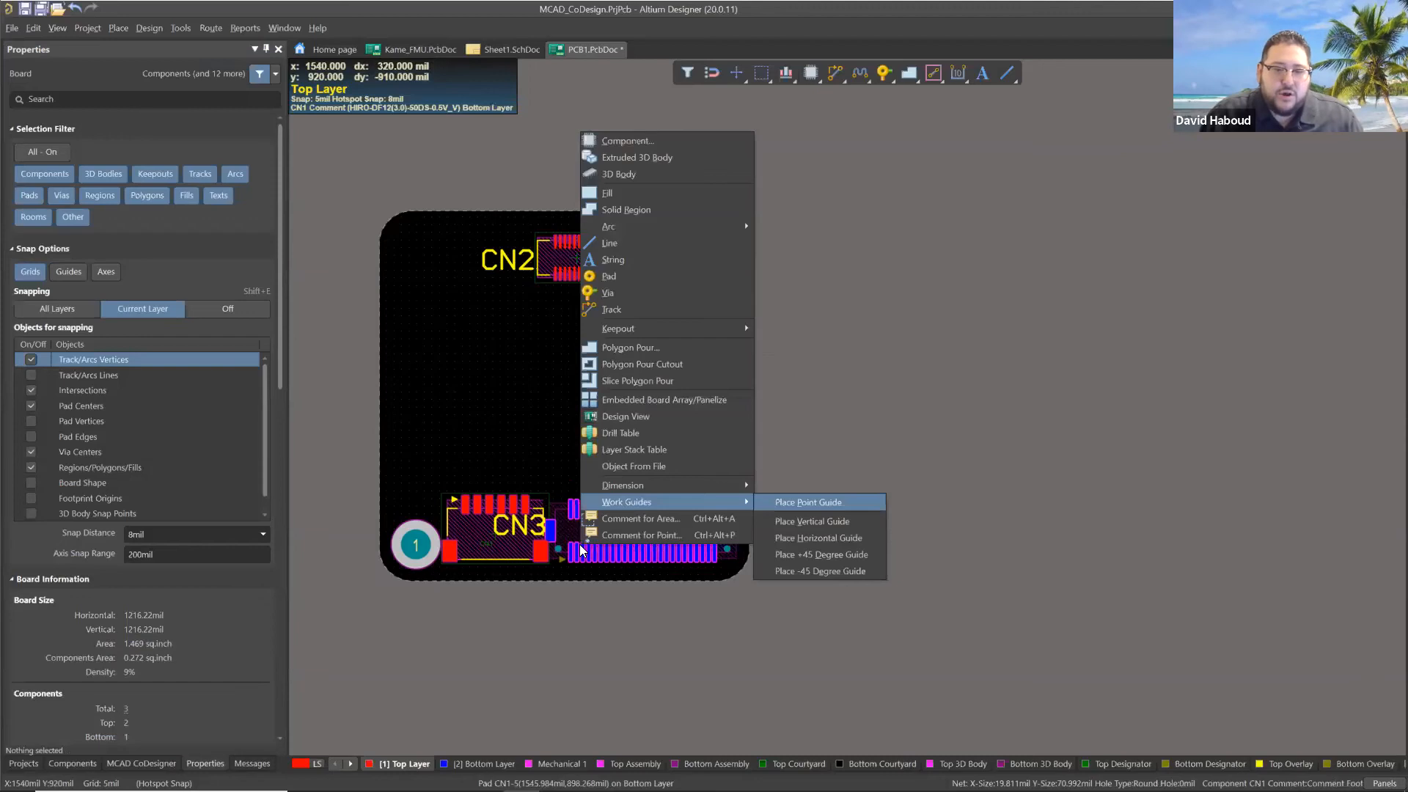
pyautogui.press('Escape')
pyautogui.press('Escape')
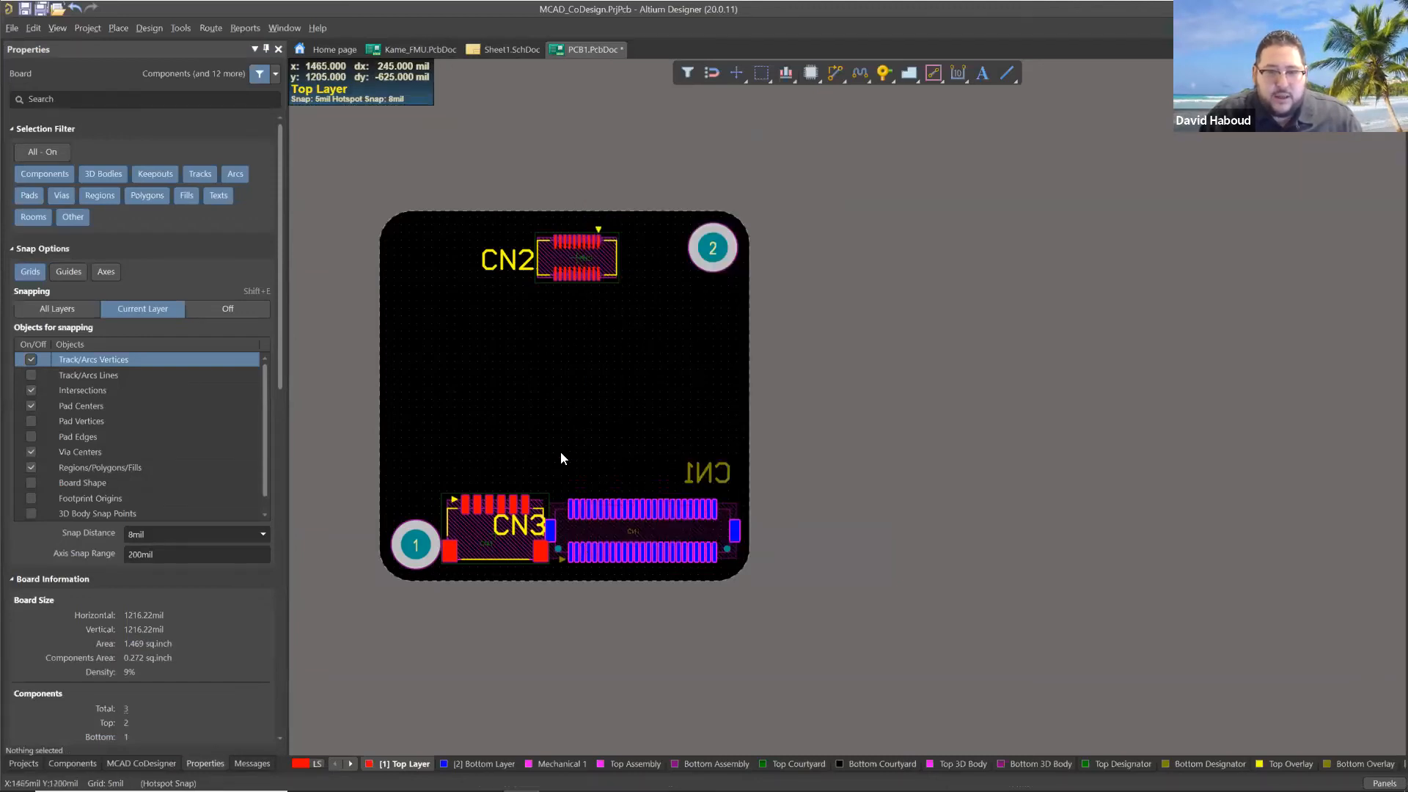
# Route a straight vertical track about 516 mil long on the Bottom Layer, upward from CN1's MP1 pad.
pyautogui.press('p')
pyautogui.press('t')
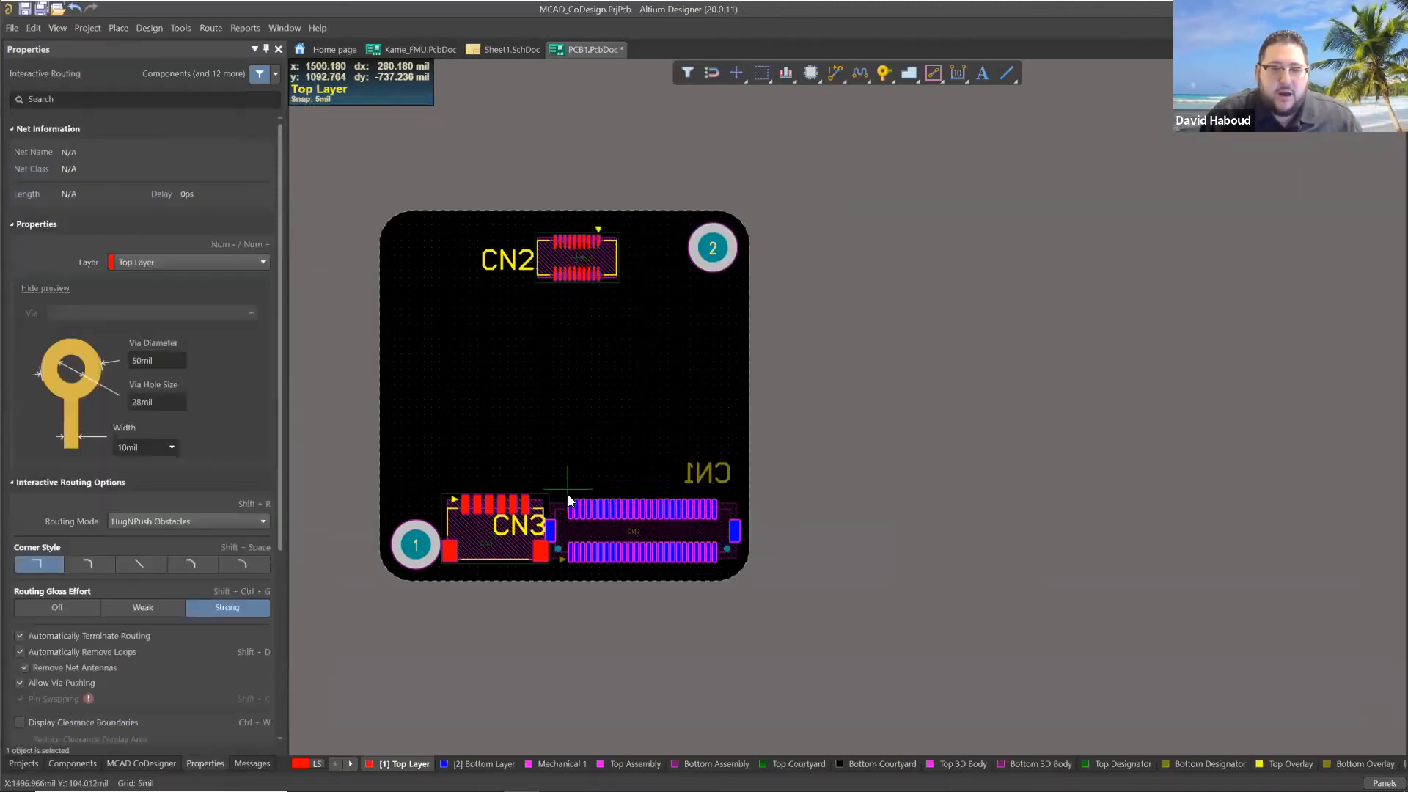
pyautogui.keyDown('ctrl'); pyautogui.scroll(3, 562, 543); pyautogui.keyUp('ctrl')
pyautogui.keyDown('ctrl'); pyautogui.scroll(1, 562, 542); pyautogui.keyUp('ctrl')
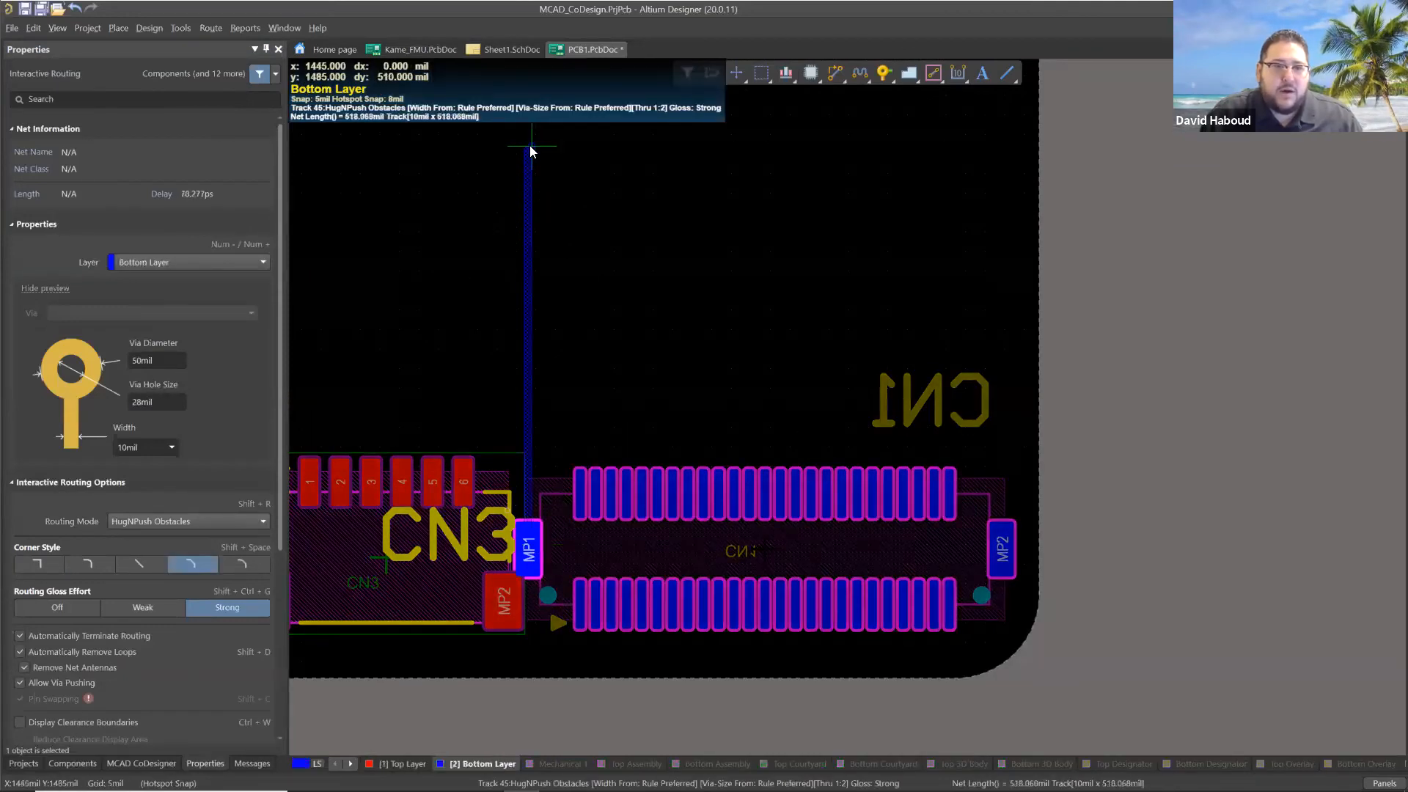
pyautogui.click(528, 147)
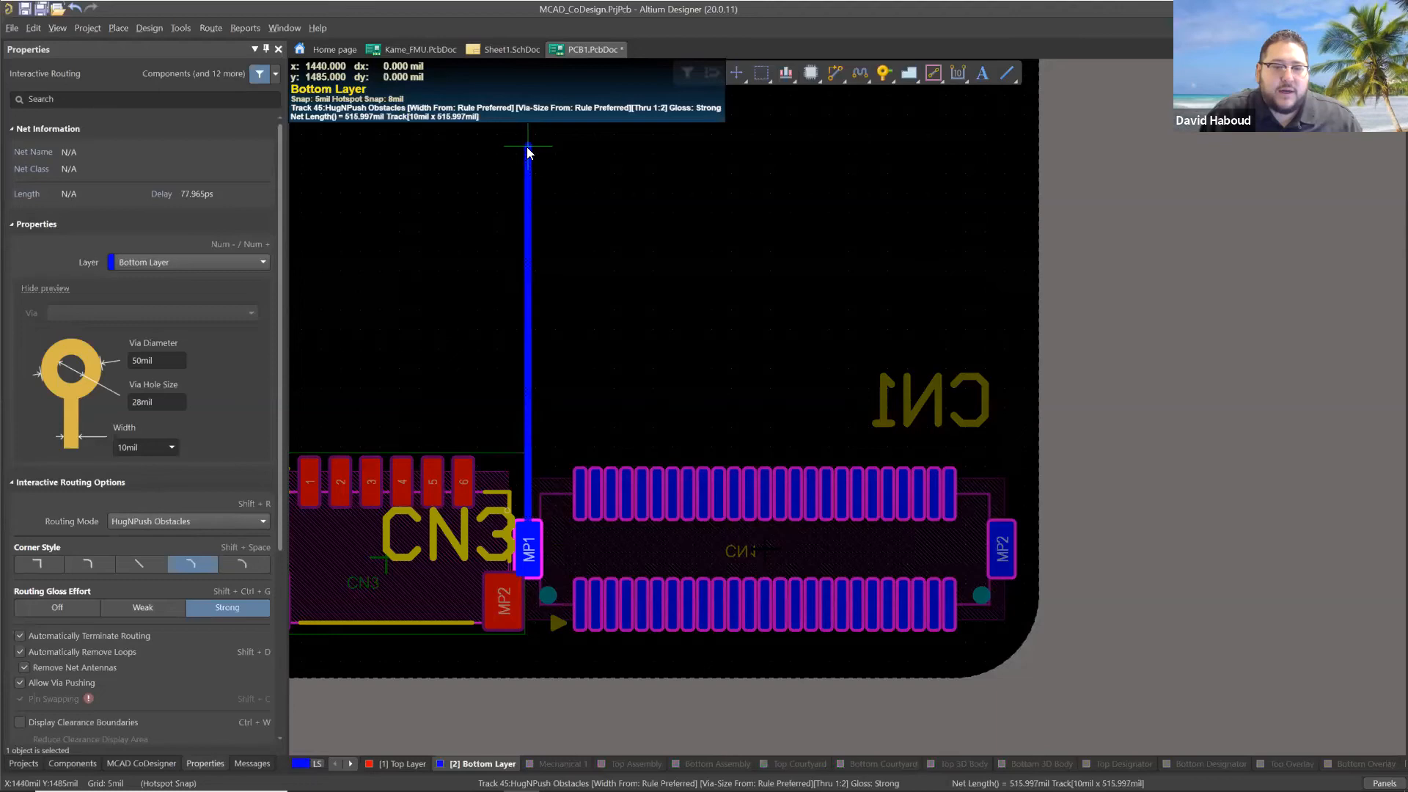
pyautogui.press('Escape')
pyautogui.keyDown('ctrl'); pyautogui.scroll(-3, 430, 195); pyautogui.keyUp('ctrl')
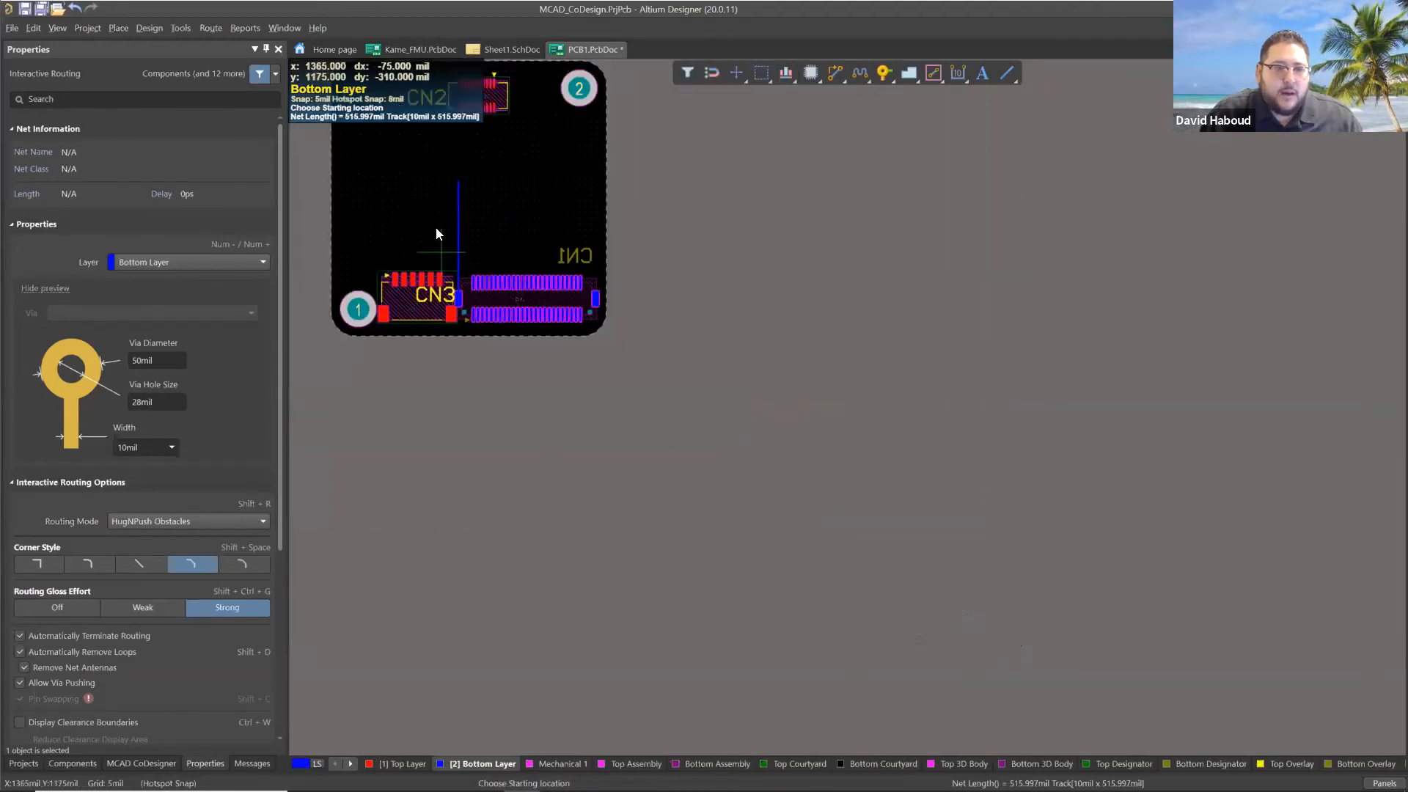
pyautogui.press('Escape')
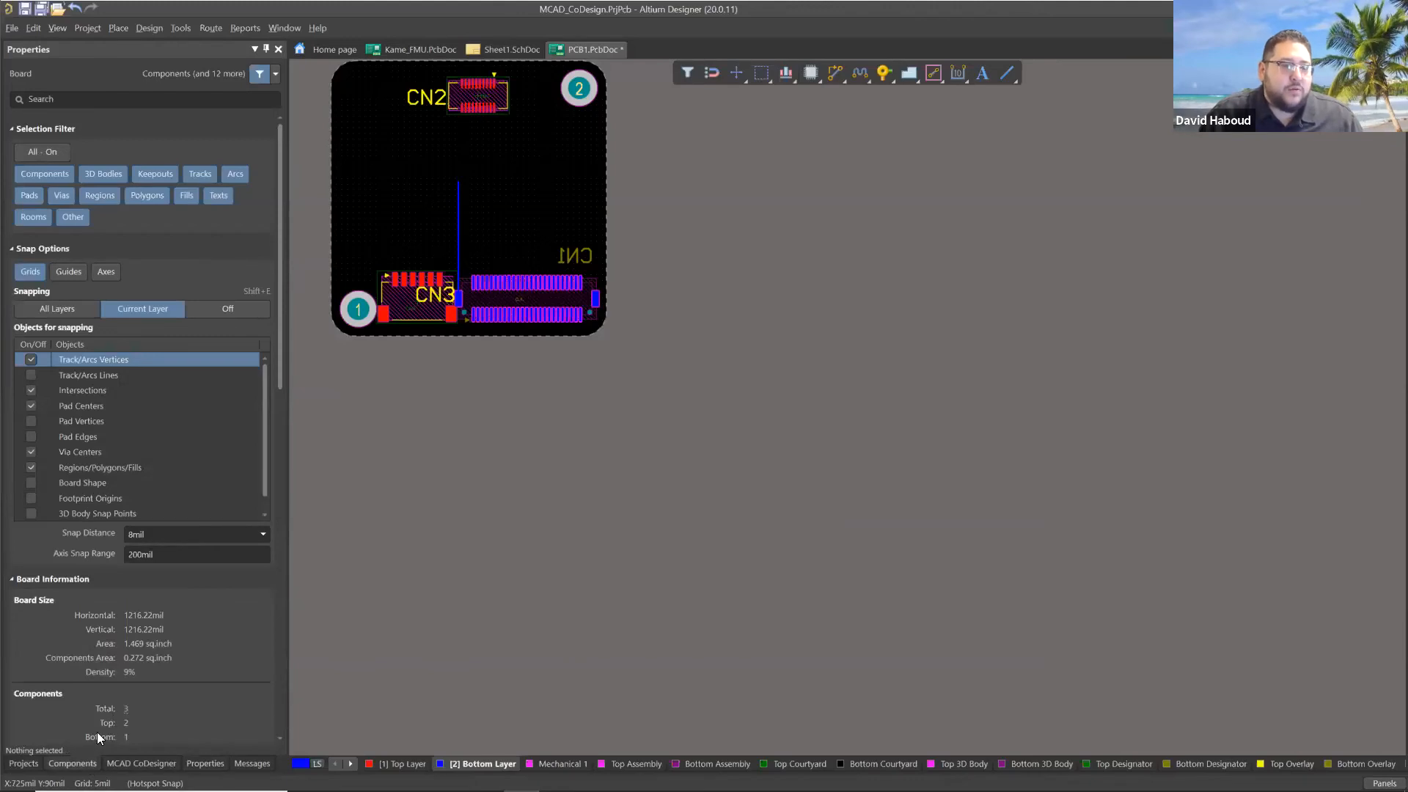
# Place an ECA1HM4R7 aluminum electrolytic capacitor near the board's left edge, below the CN2 designator.
pyautogui.click(80, 763)
pyautogui.moveTo(443, 242); pyautogui.dragTo(502, 371, button='right')
pyautogui.click(66, 153)
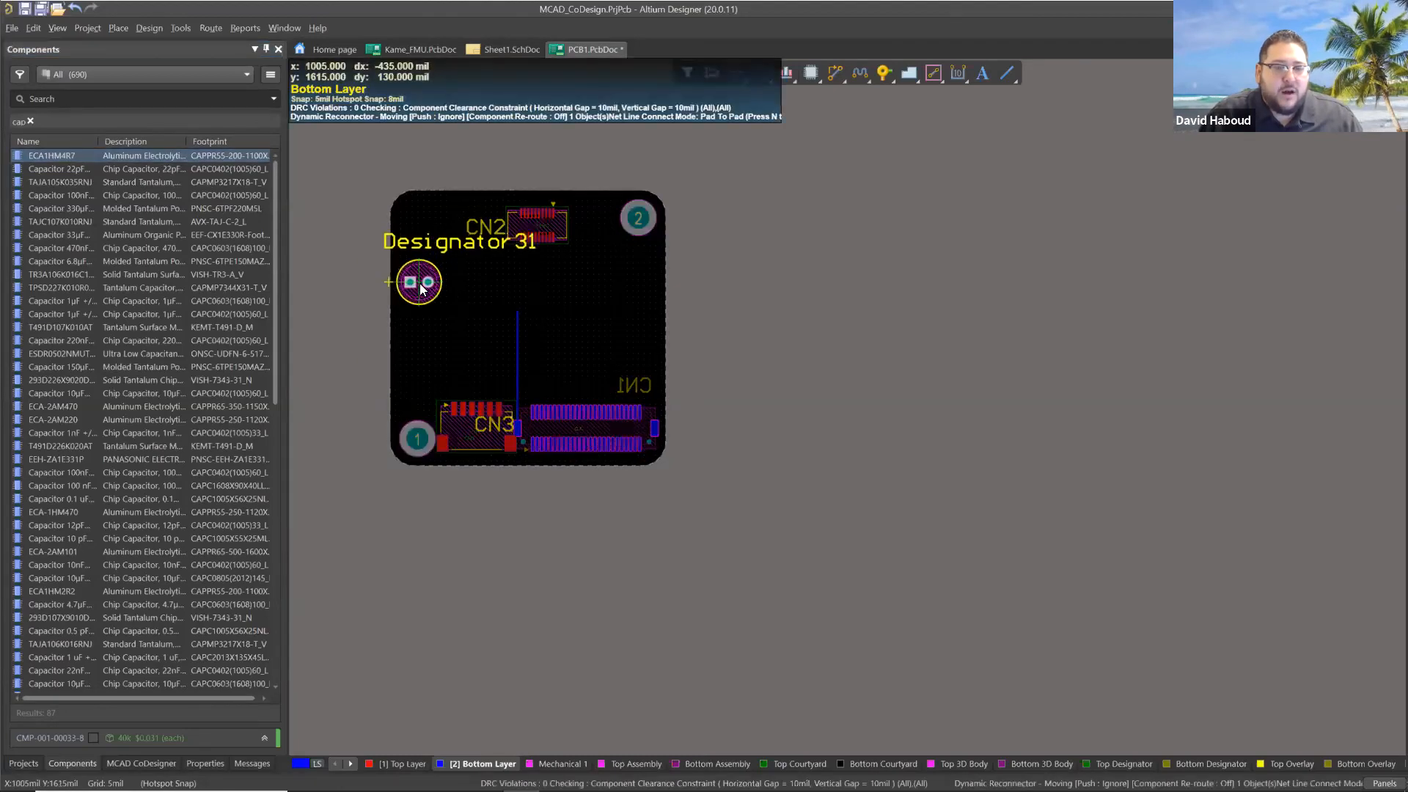
pyautogui.click(422, 285)
pyautogui.scroll(2, 420, 299)
pyautogui.scroll(-1, 417, 303)
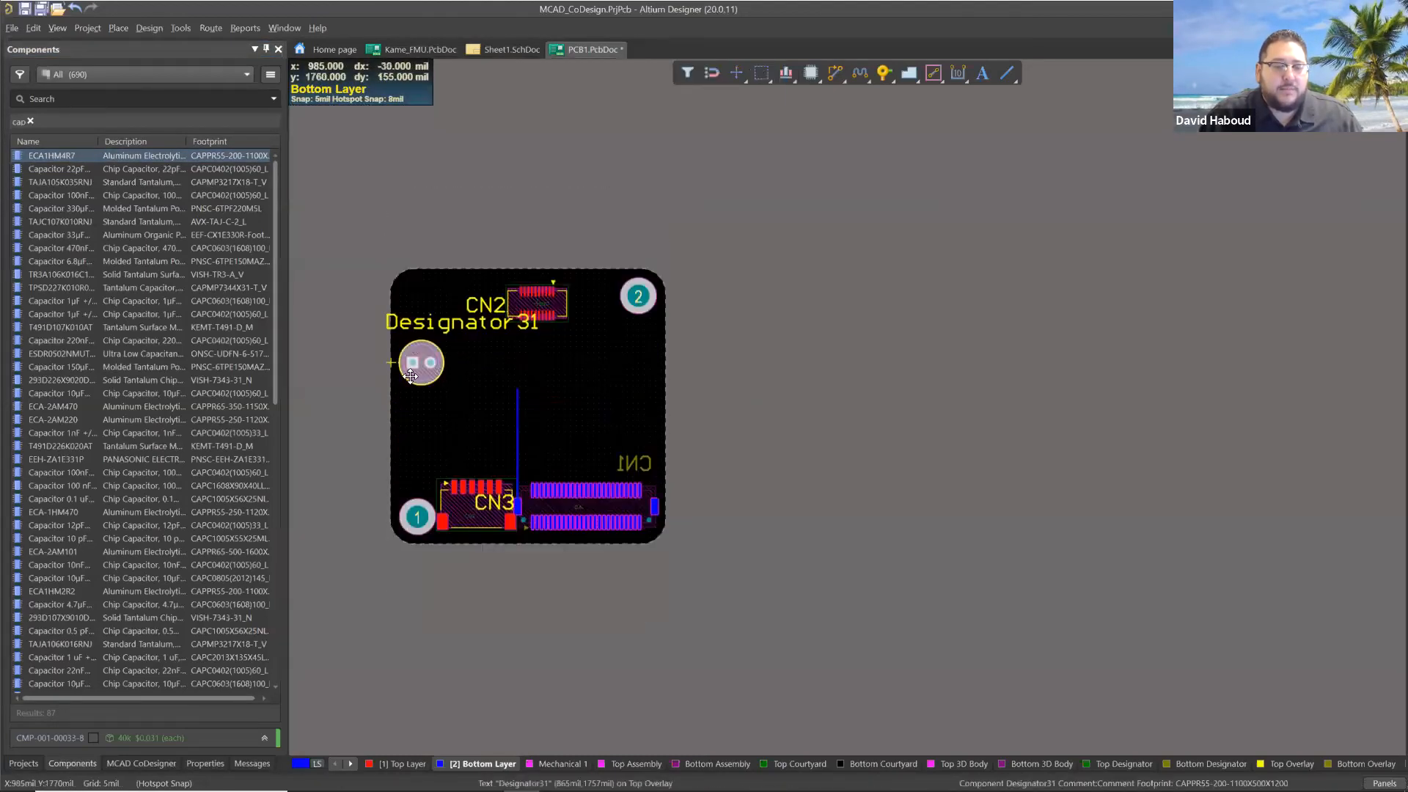
pyautogui.keyDown('ctrl'); pyautogui.scroll(5, 393, 402); pyautogui.keyUp('ctrl')
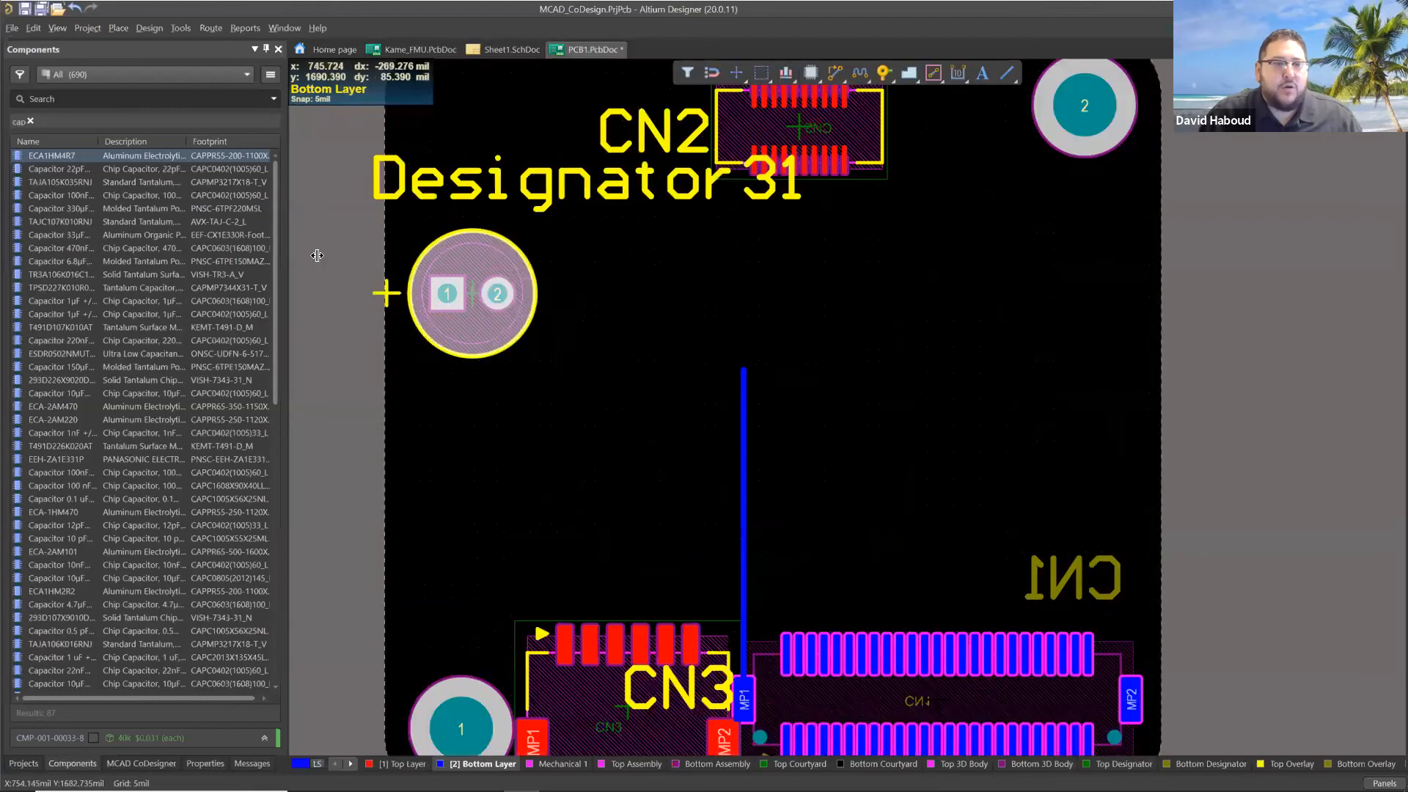
# Place a second ECA1HM4R7 capacitor diagonally below and to the right of the first one.
pyautogui.moveTo(64, 156); pyautogui.dragTo(563, 376)
pyautogui.keyDown('ctrl'); pyautogui.scroll(2, 563, 375); pyautogui.keyUp('ctrl')
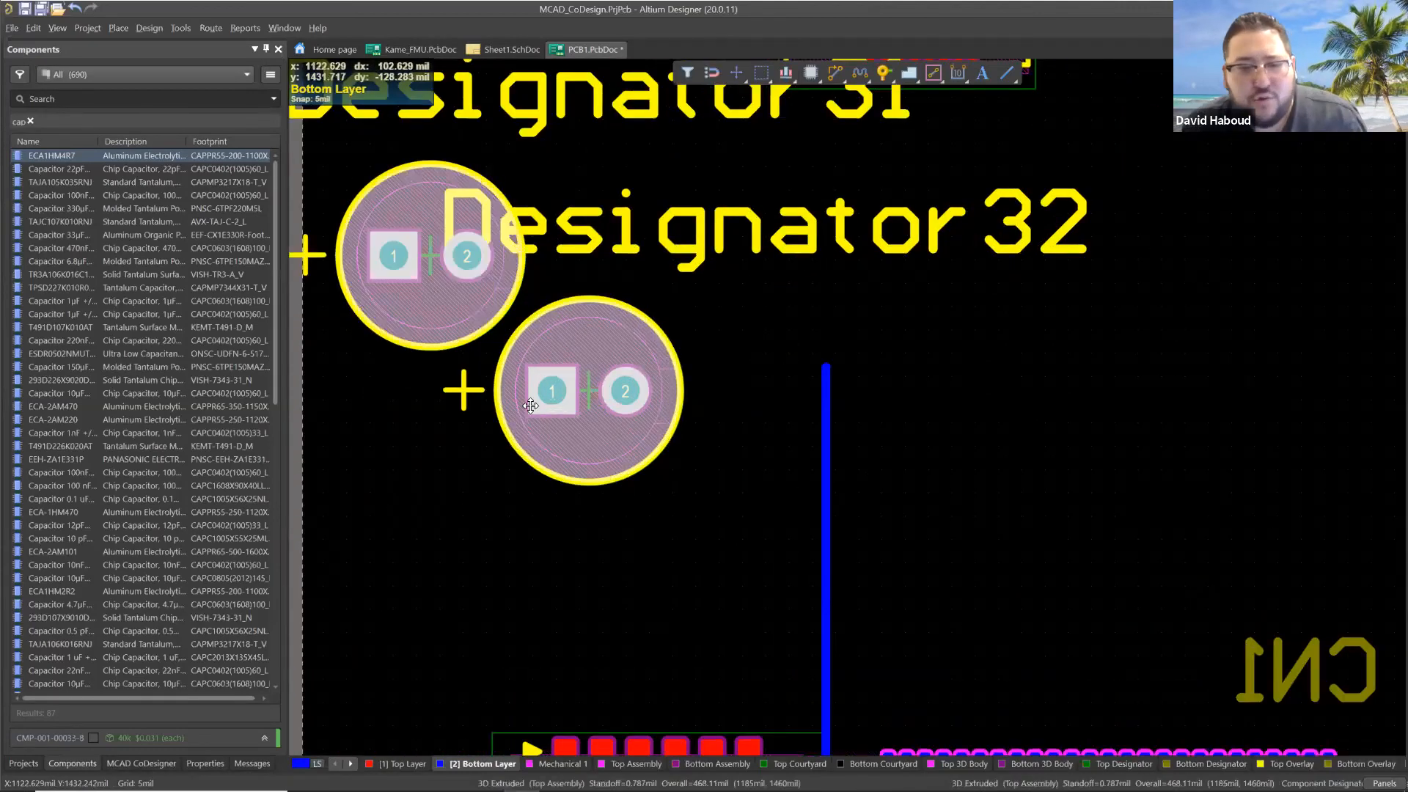
pyautogui.keyDown('ctrl'); pyautogui.scroll(1, 530, 392); pyautogui.keyUp('ctrl')
pyautogui.keyDown('ctrl'); pyautogui.scroll(1, 530, 393); pyautogui.keyUp('ctrl')
pyautogui.moveTo(390, 372); pyautogui.dragTo(471, 391, button='right')
pyautogui.keyDown('ctrl'); pyautogui.scroll(-3, 471, 402); pyautogui.keyUp('ctrl')
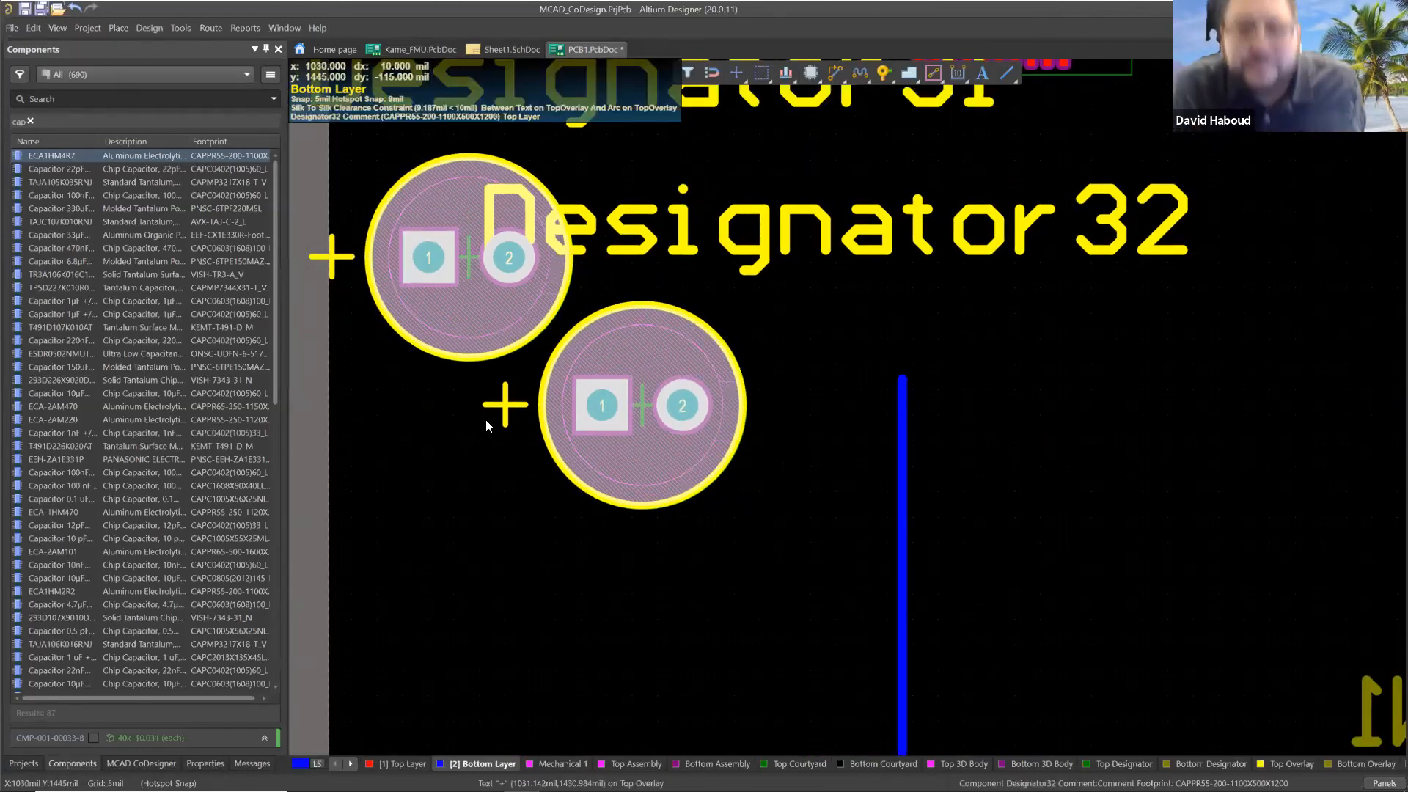
# Delete both ECA1HM4R7 capacitors from the board.
pyautogui.keyDown('ctrl'); pyautogui.scroll(1, 528, 394); pyautogui.keyUp('ctrl')
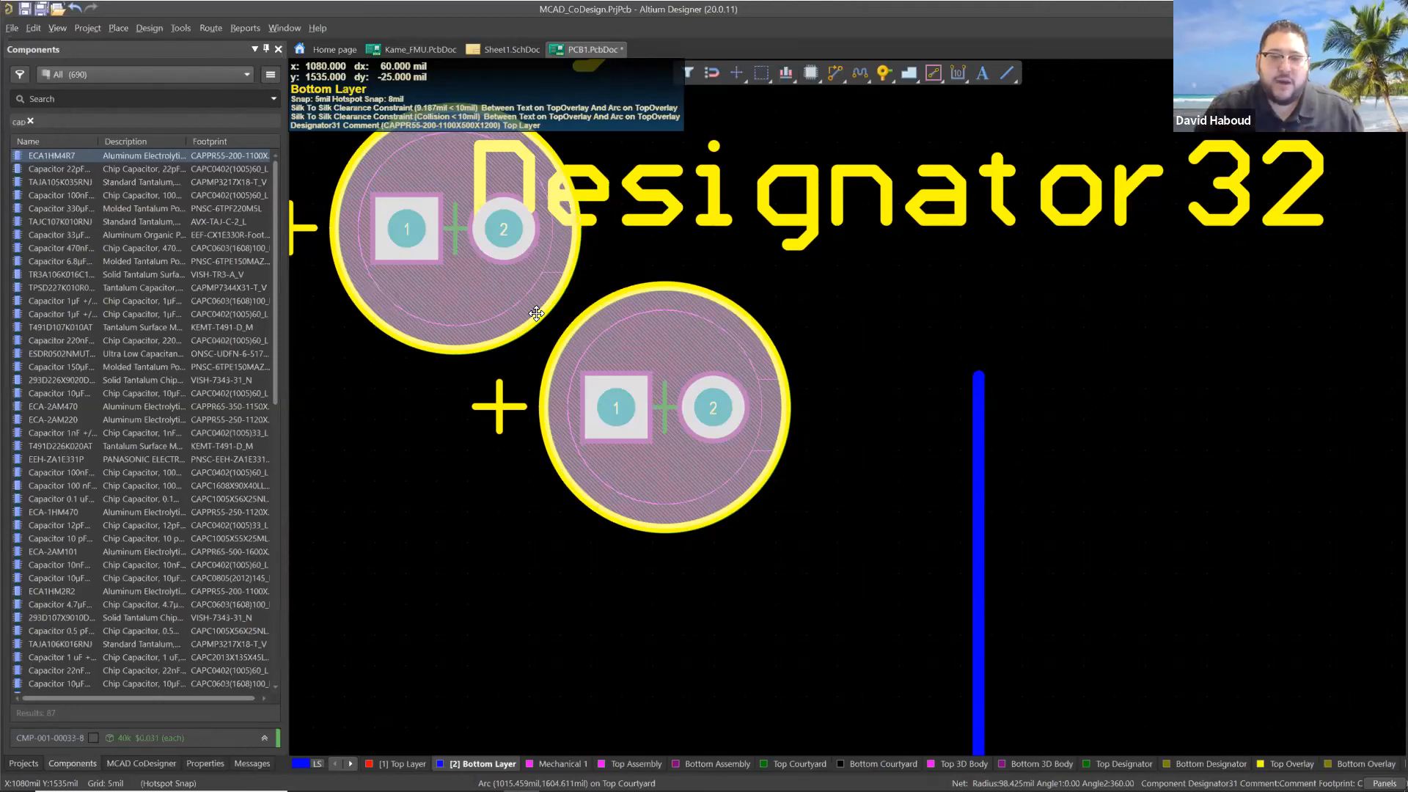
pyautogui.click(604, 343)
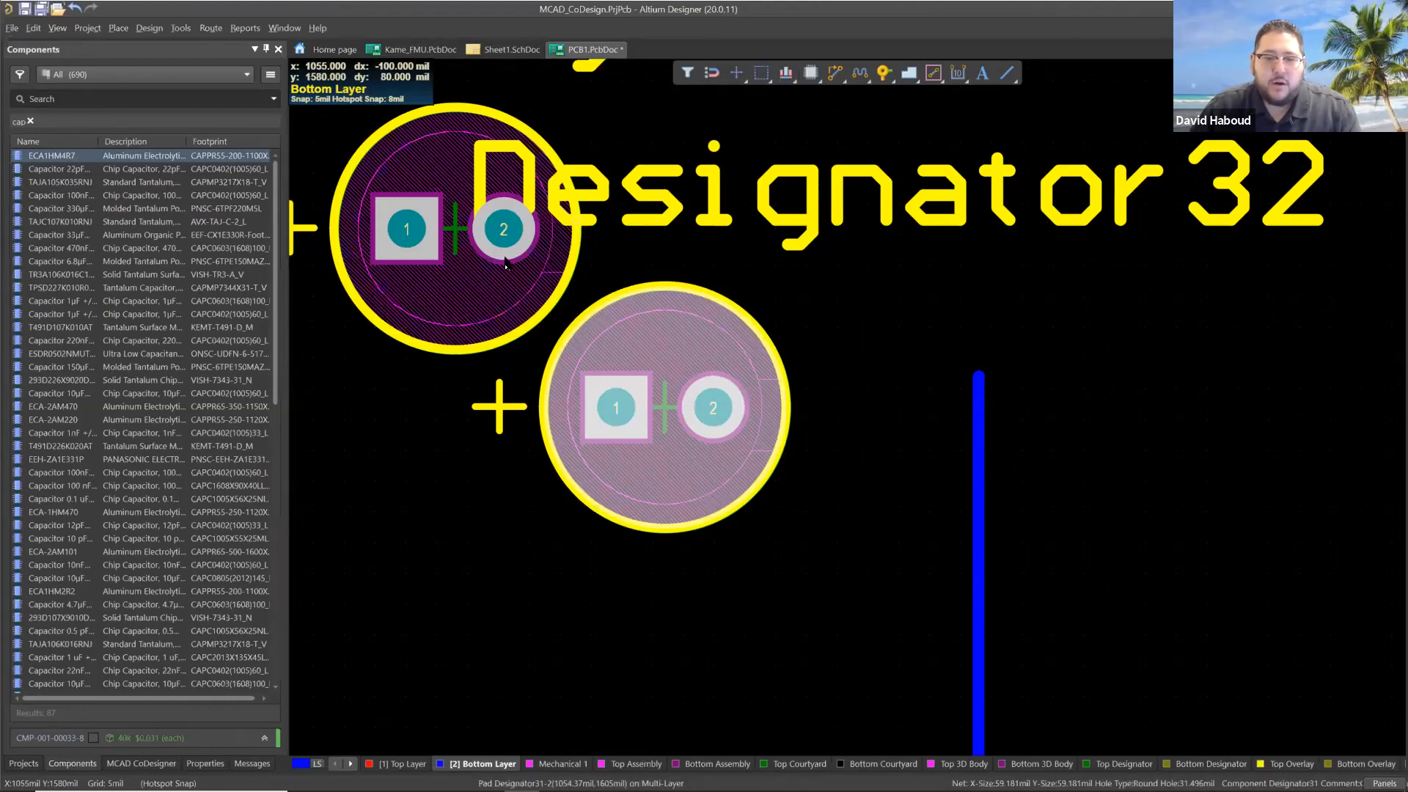
pyautogui.press('Delete')
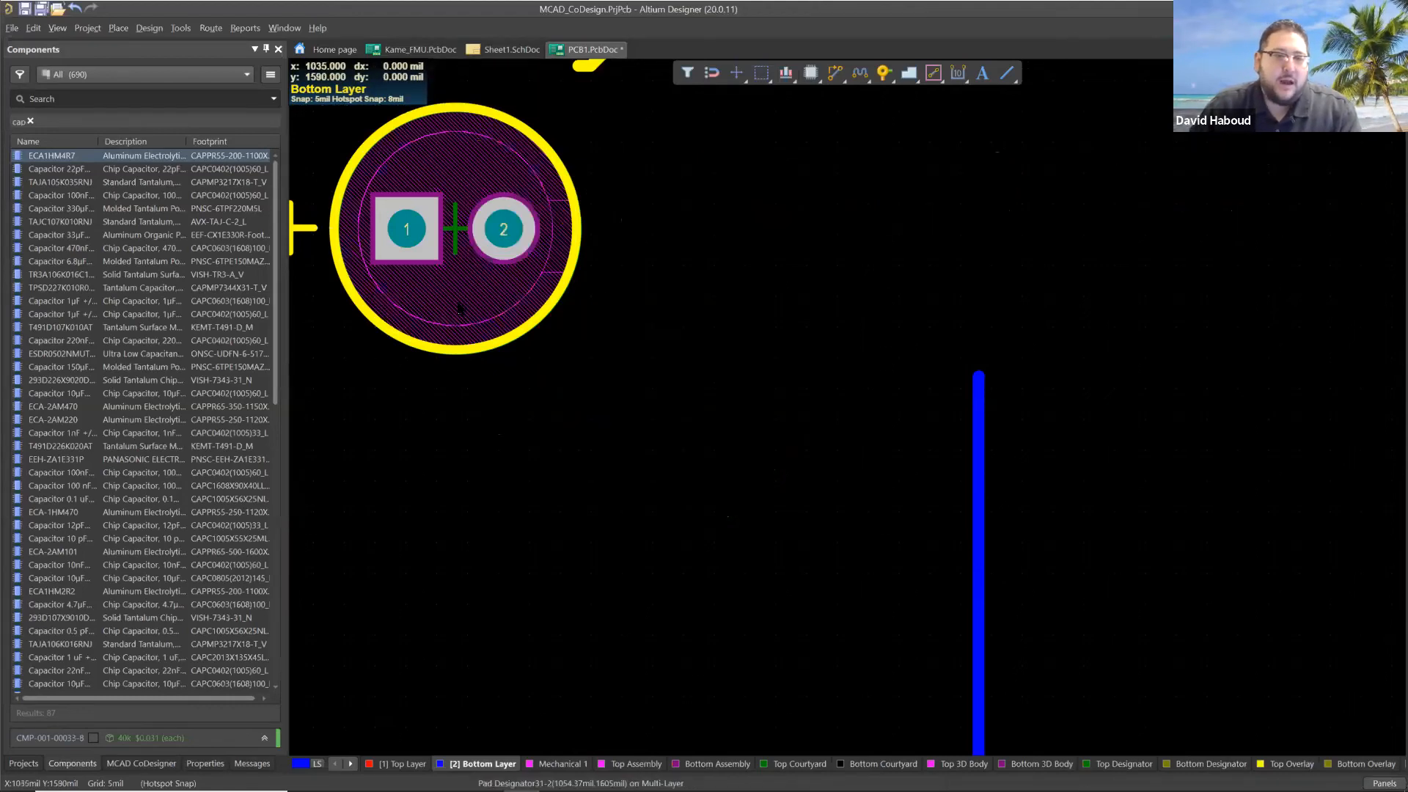
pyautogui.click(458, 300)
pyautogui.press('Delete')
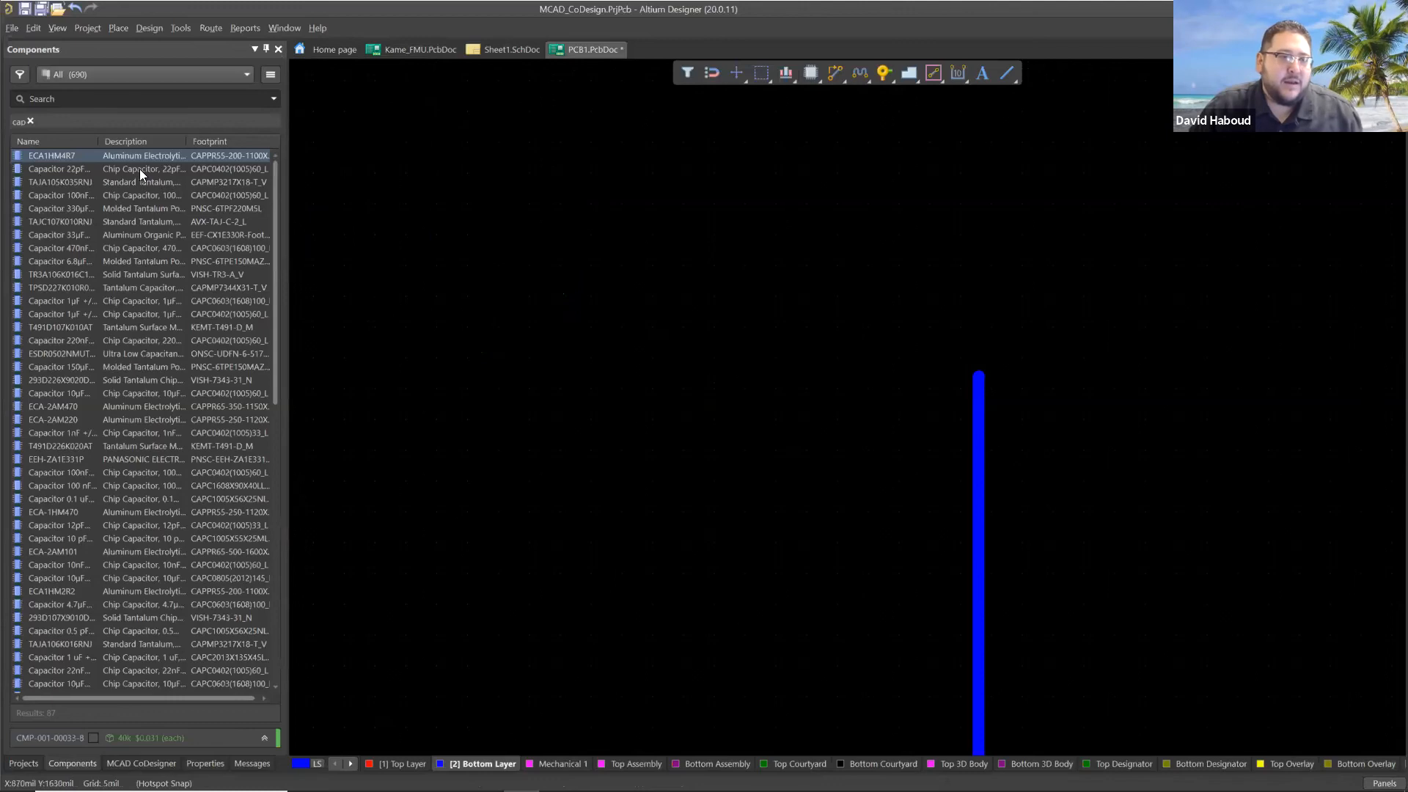
# Place a 22pF chip capacitor in the free area left of the routed track and set its designator to C1.
pyautogui.click(66, 163)
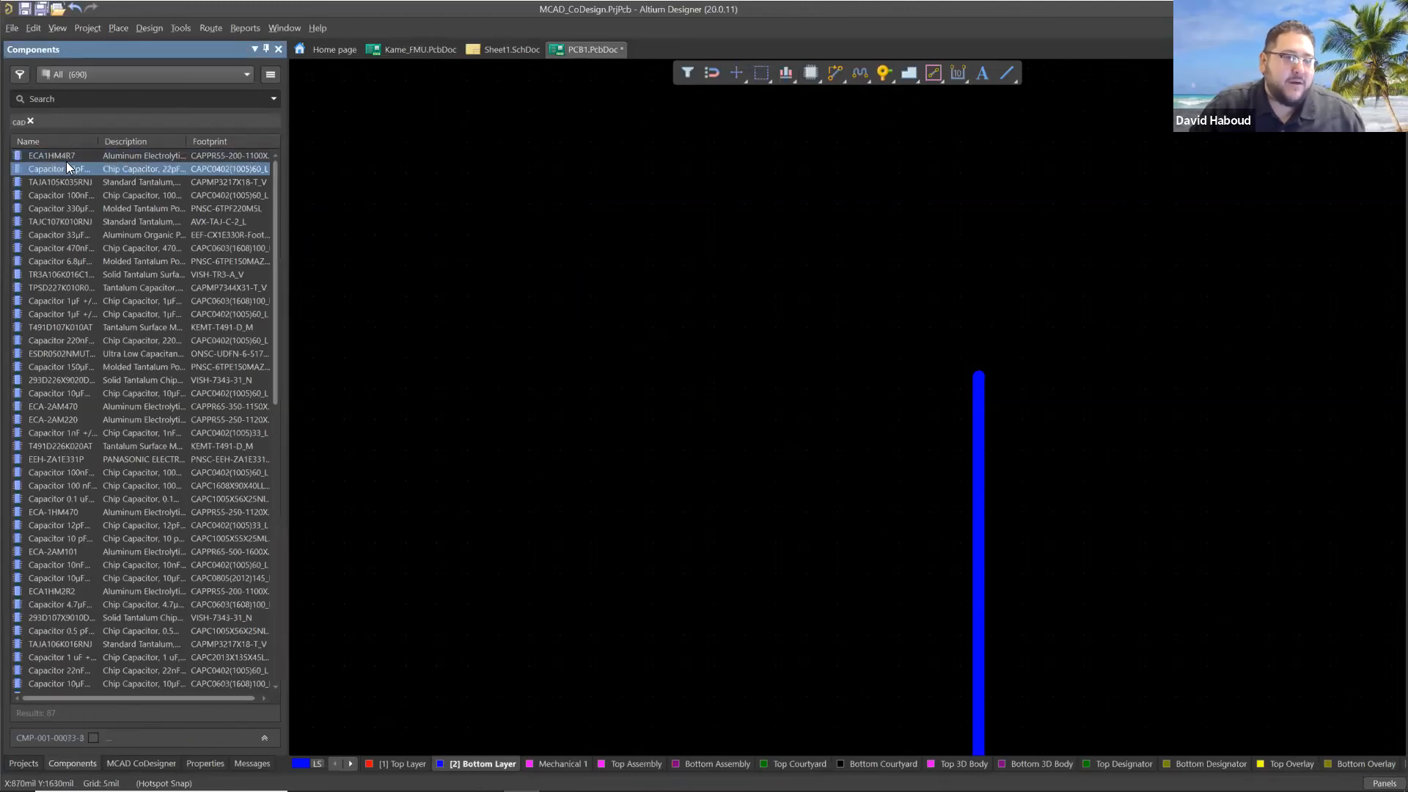
pyautogui.click(519, 320)
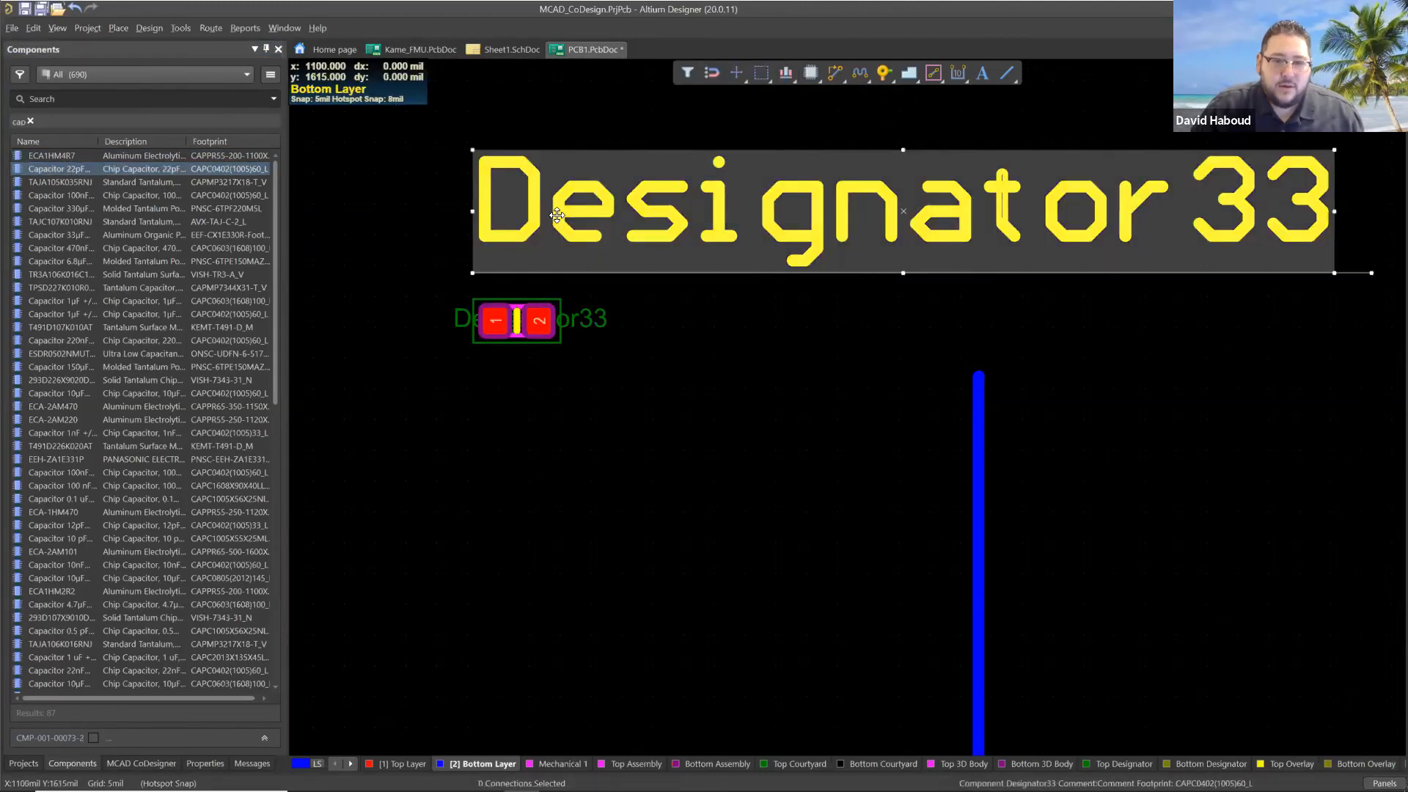
pyautogui.doubleClick(557, 215)
pyautogui.write('C1')
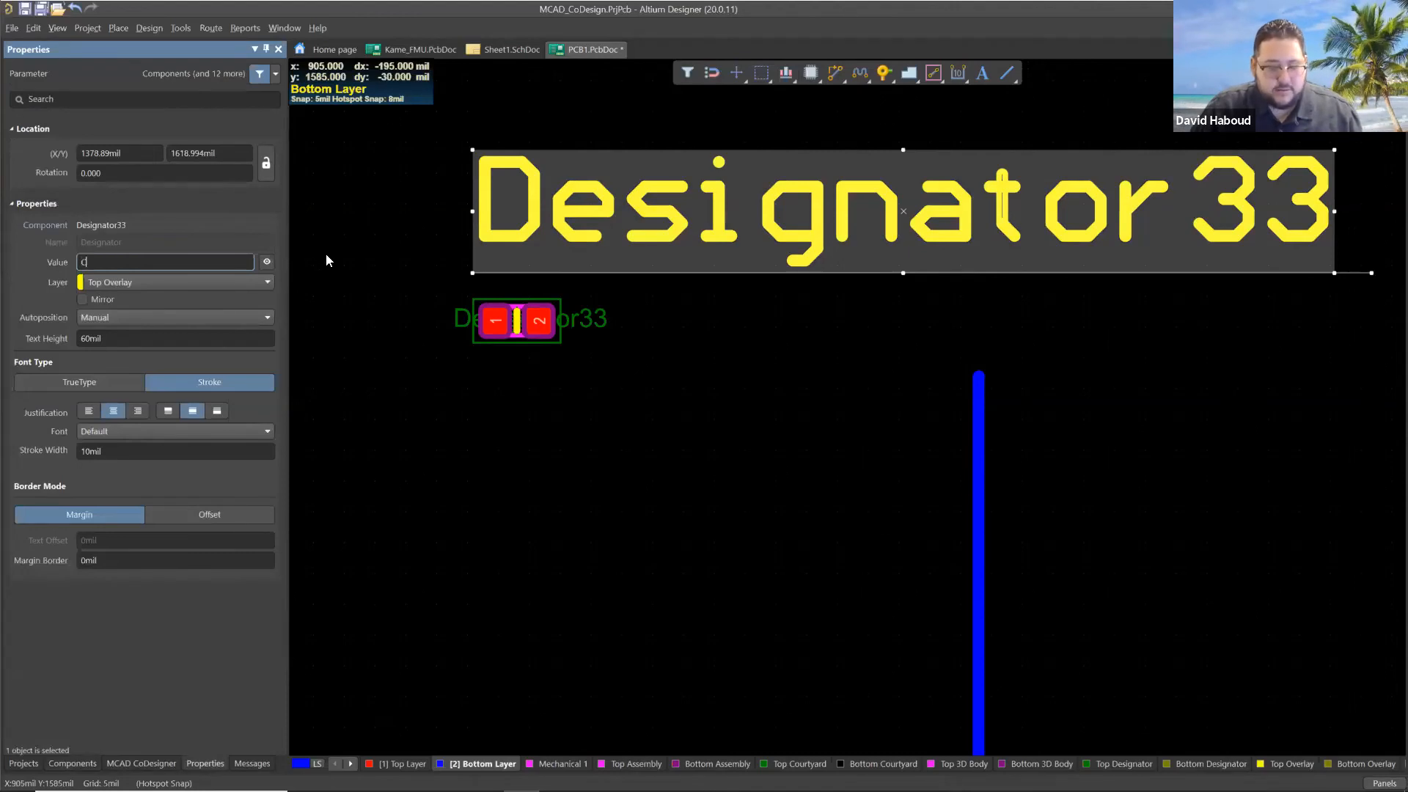
pyautogui.click(629, 484)
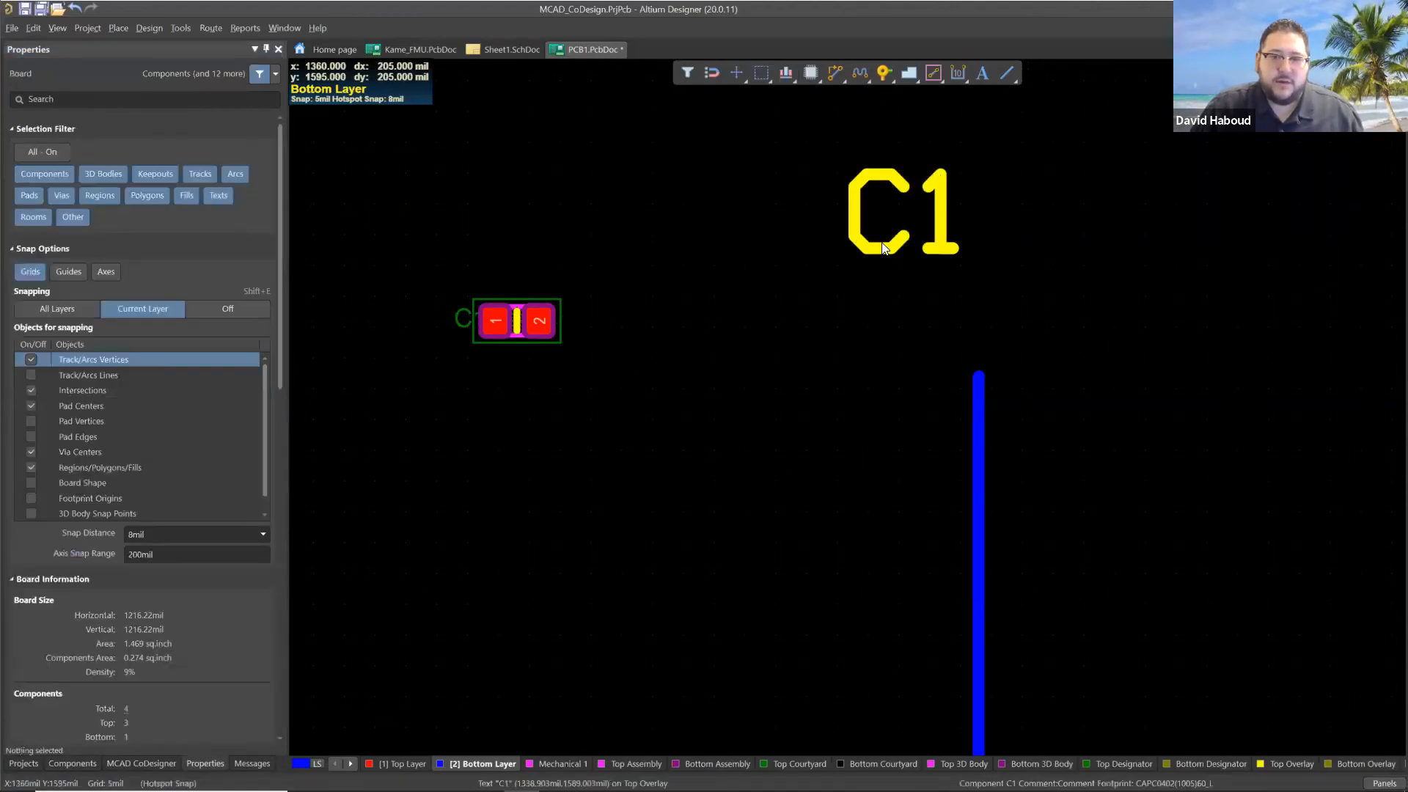
# Set the C1 designator's autoposition to Center-Above so it sits over the capacitor.
pyautogui.click(909, 211)
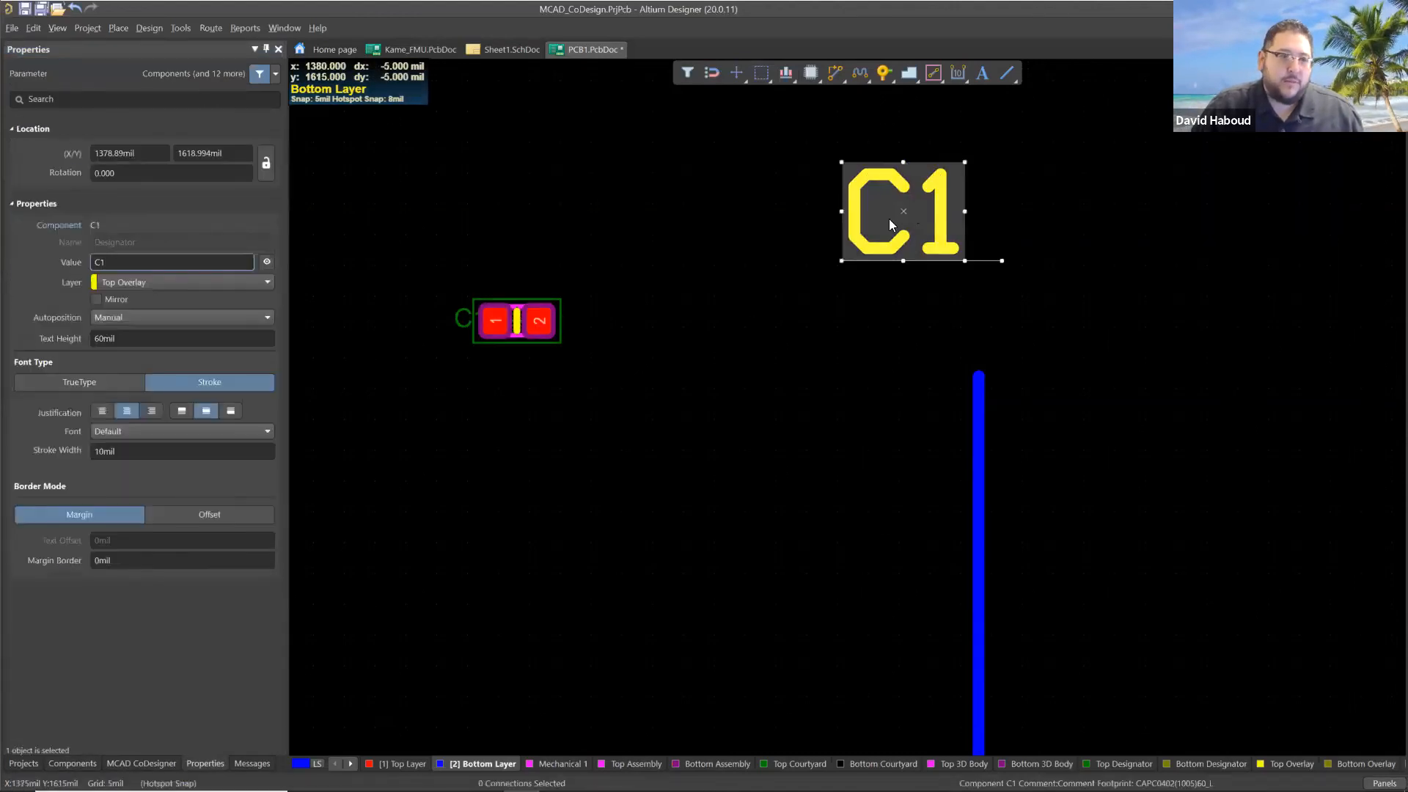
pyautogui.click(167, 318)
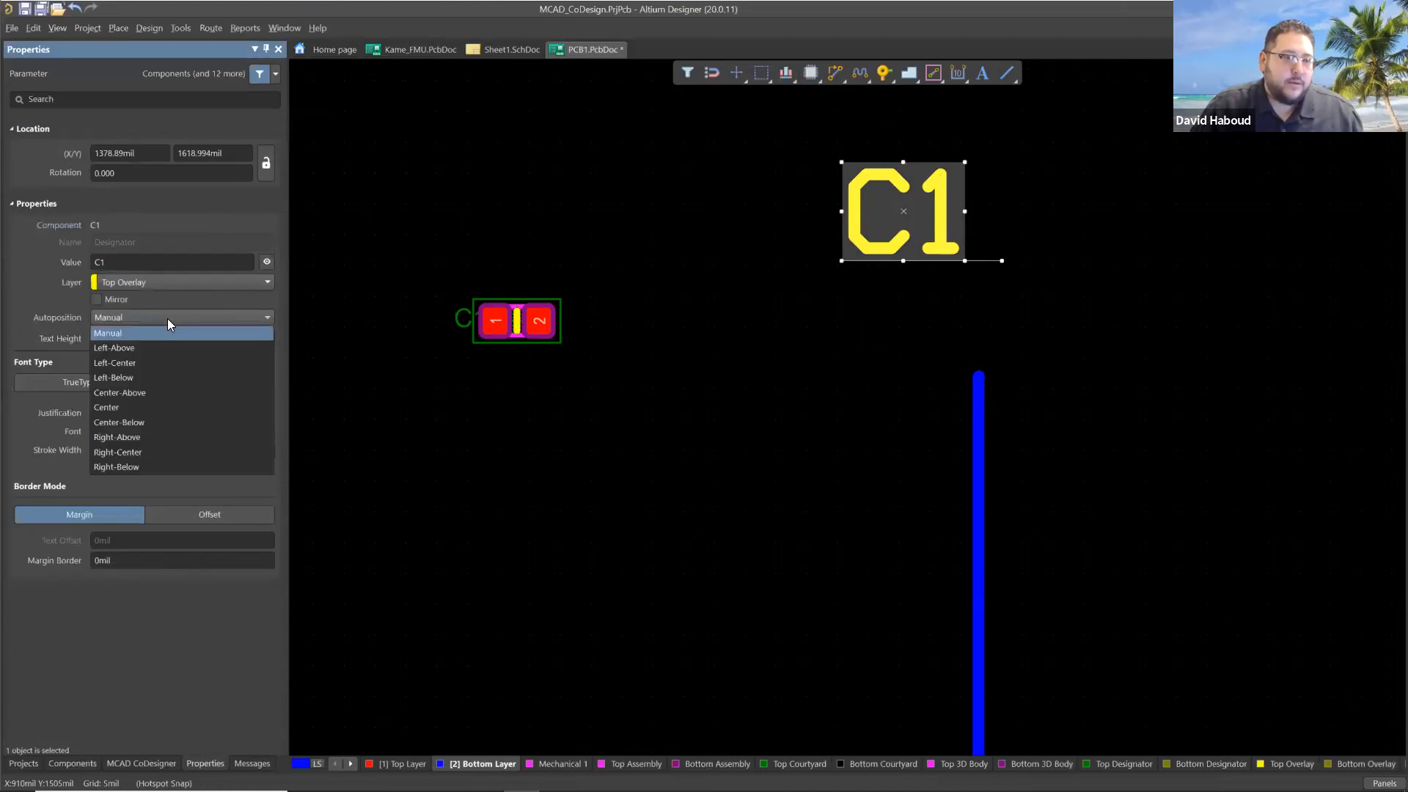
pyautogui.click(140, 393)
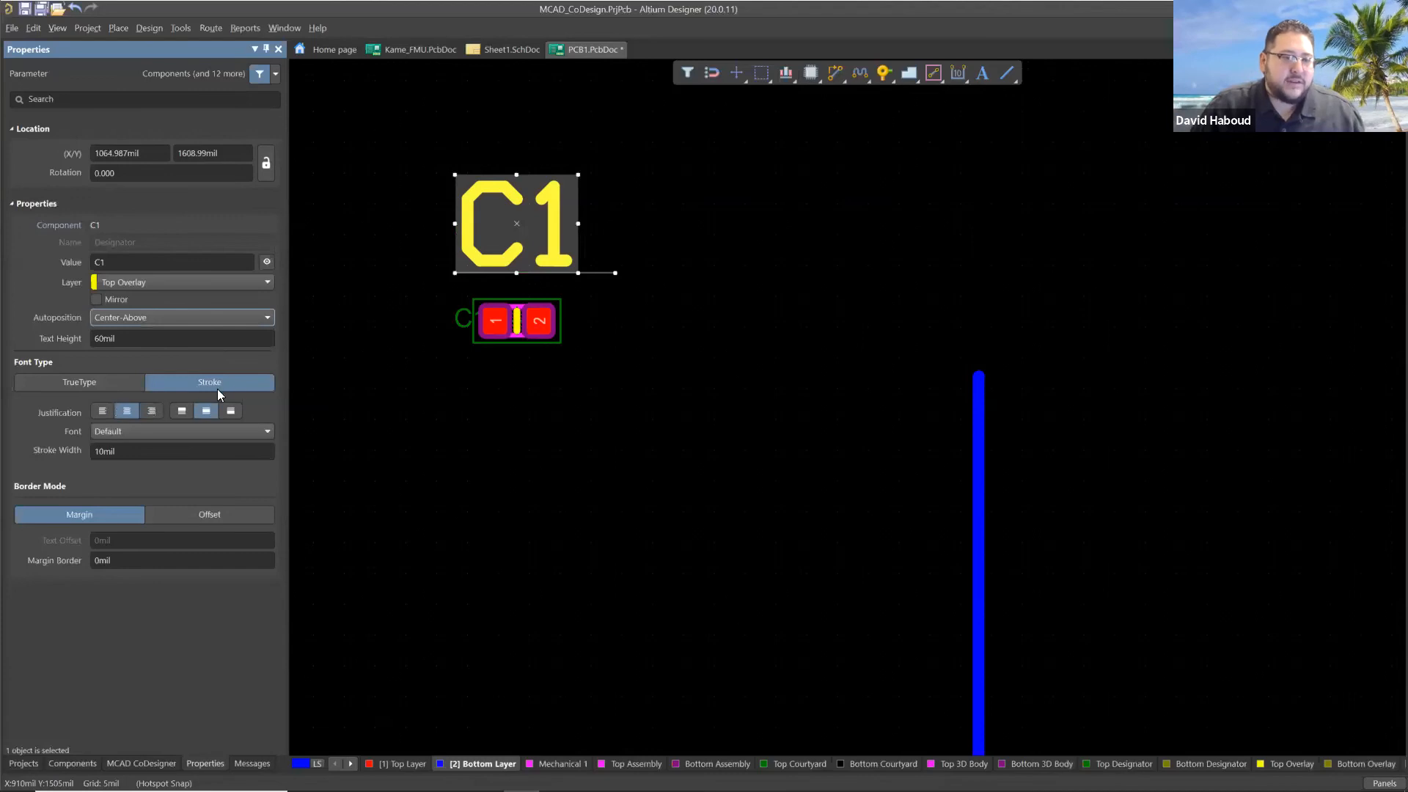
# Resize the C1 designator's text frame to about 157 by 86 mil and centre its justification.
pyautogui.moveTo(580, 176); pyautogui.dragTo(646, 130)
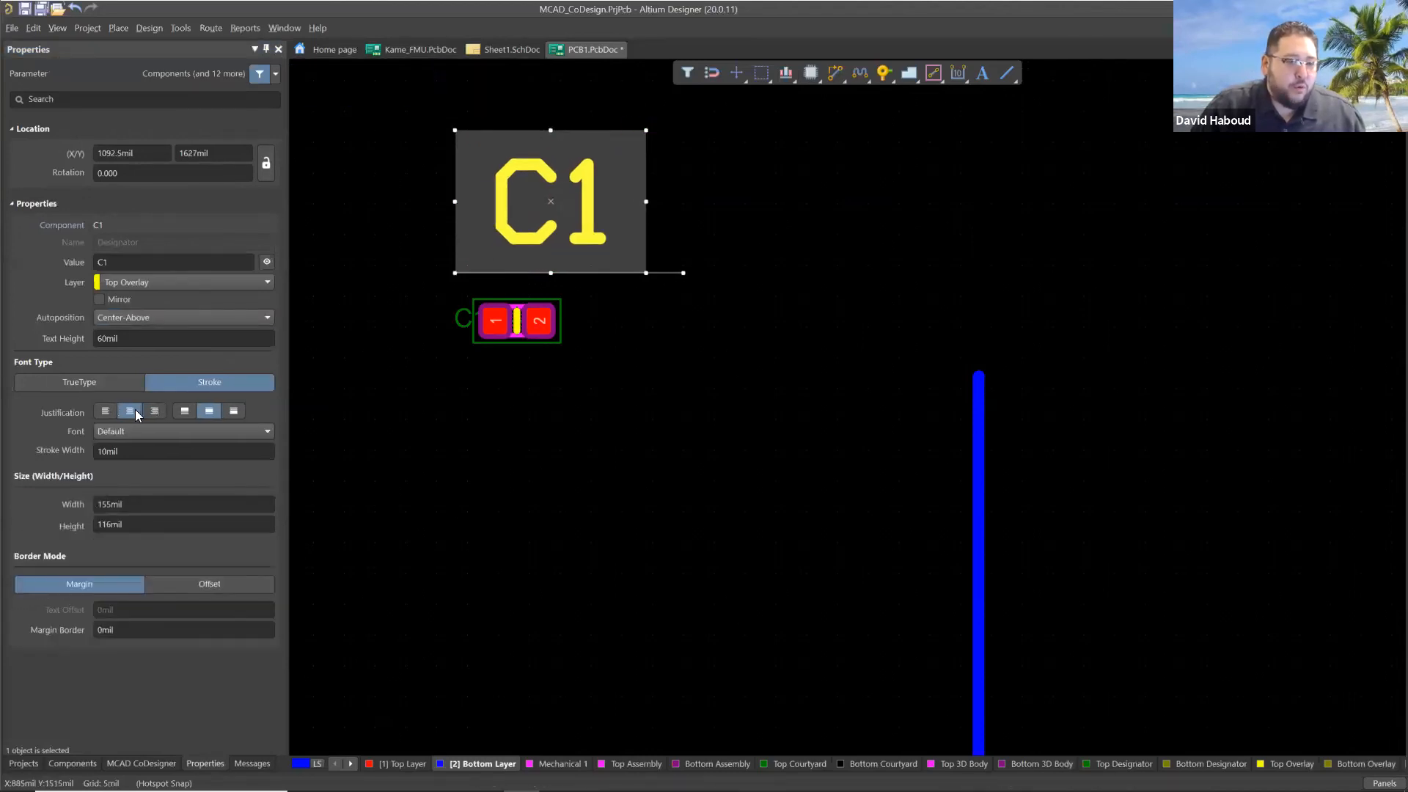
pyautogui.click(117, 407)
pyautogui.click(130, 409)
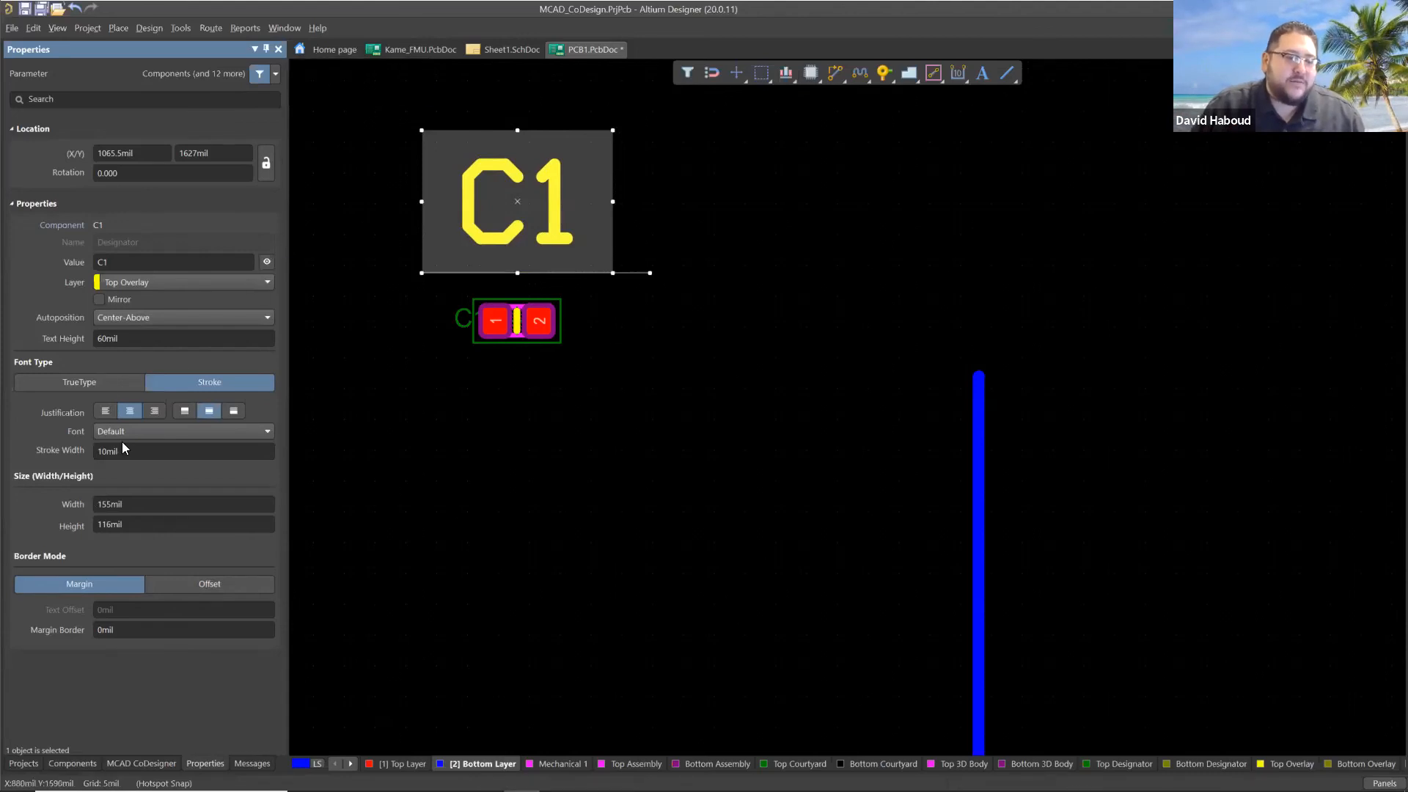
pyautogui.moveTo(612, 131); pyautogui.dragTo(614, 166)
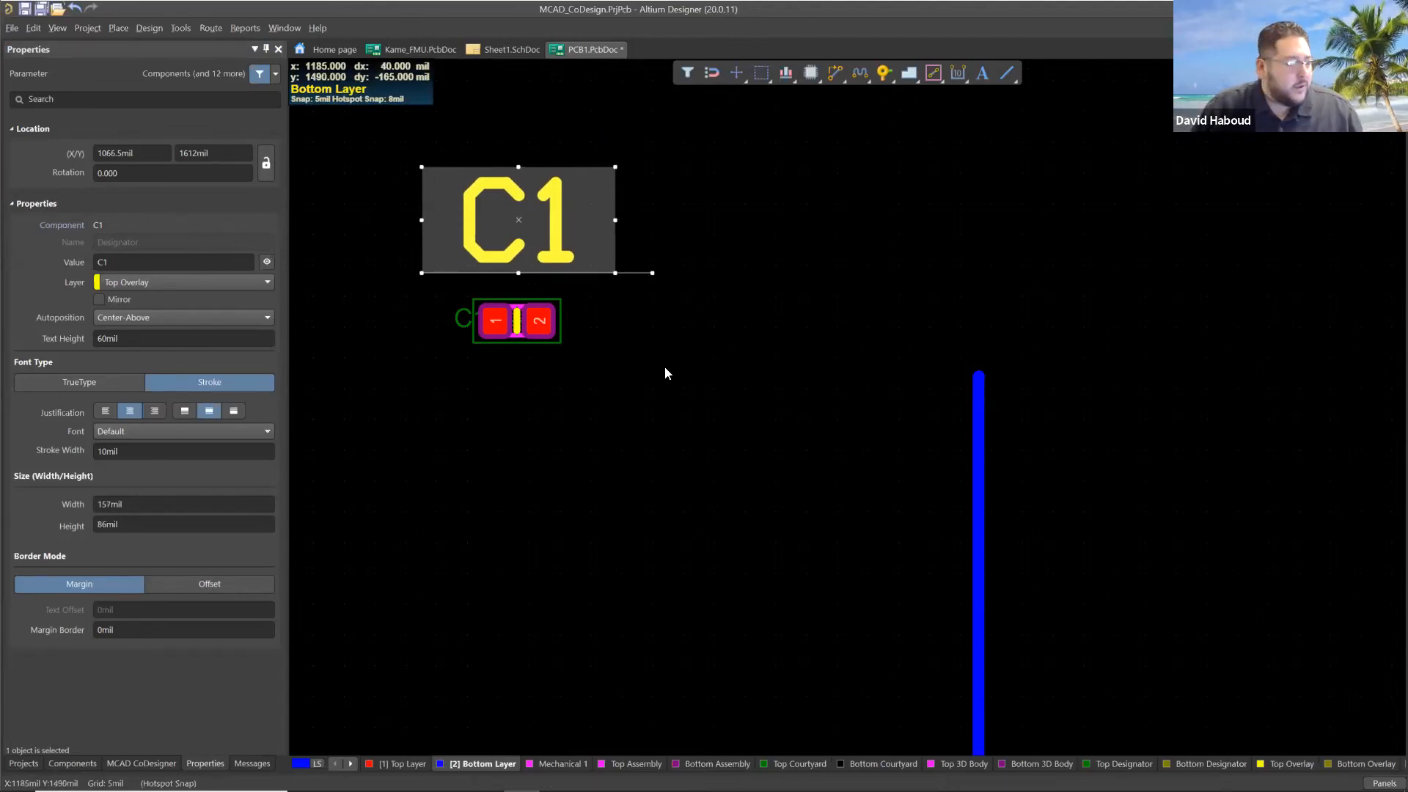
pyautogui.click(686, 330)
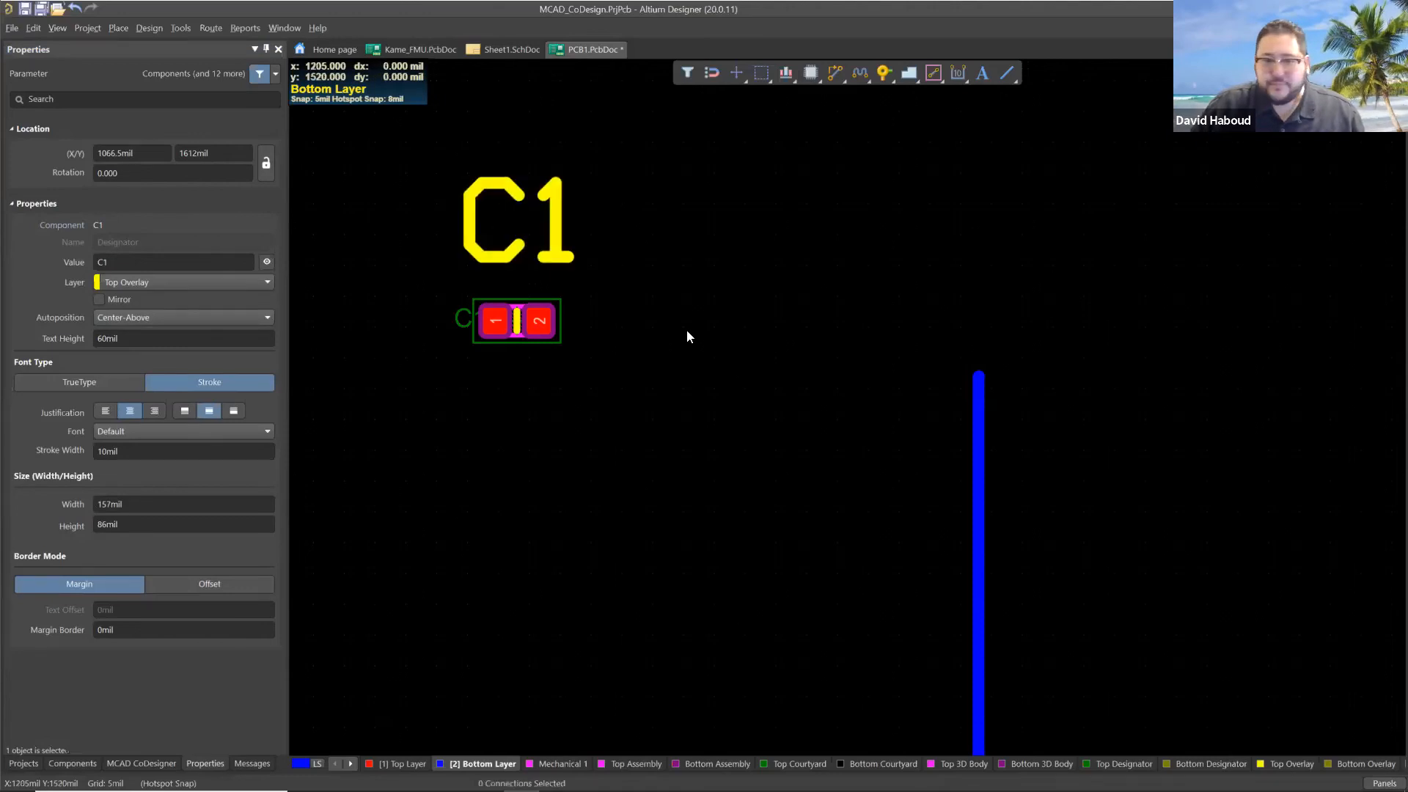
# Push the board changes to the MCAD side with the comment "C1 added, compents moved, and plated holes.".
pyautogui.keyDown('ctrl'); pyautogui.scroll(-2, 695, 352); pyautogui.keyUp('ctrl')
pyautogui.keyDown('ctrl'); pyautogui.scroll(-2, 695, 380); pyautogui.keyUp('ctrl')
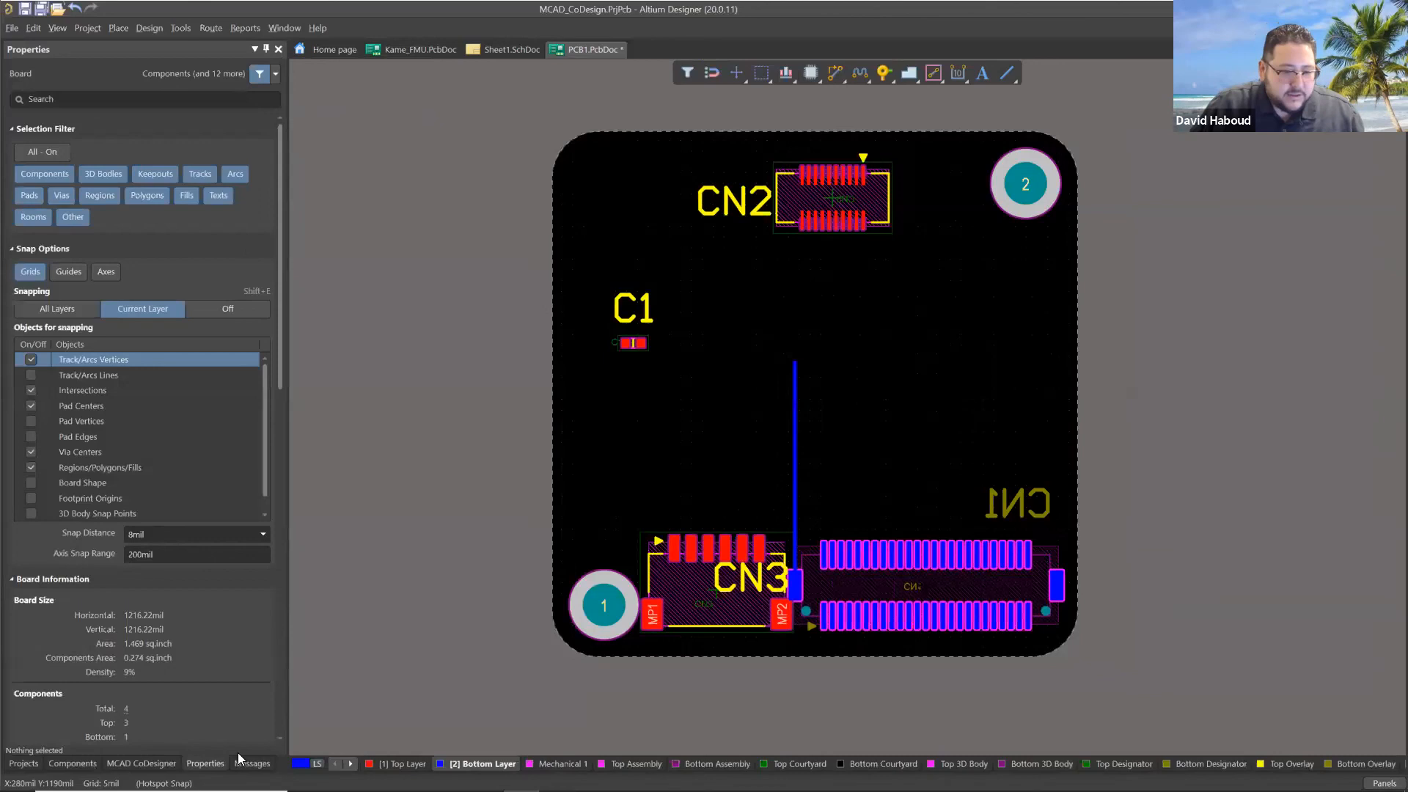
pyautogui.click(162, 763)
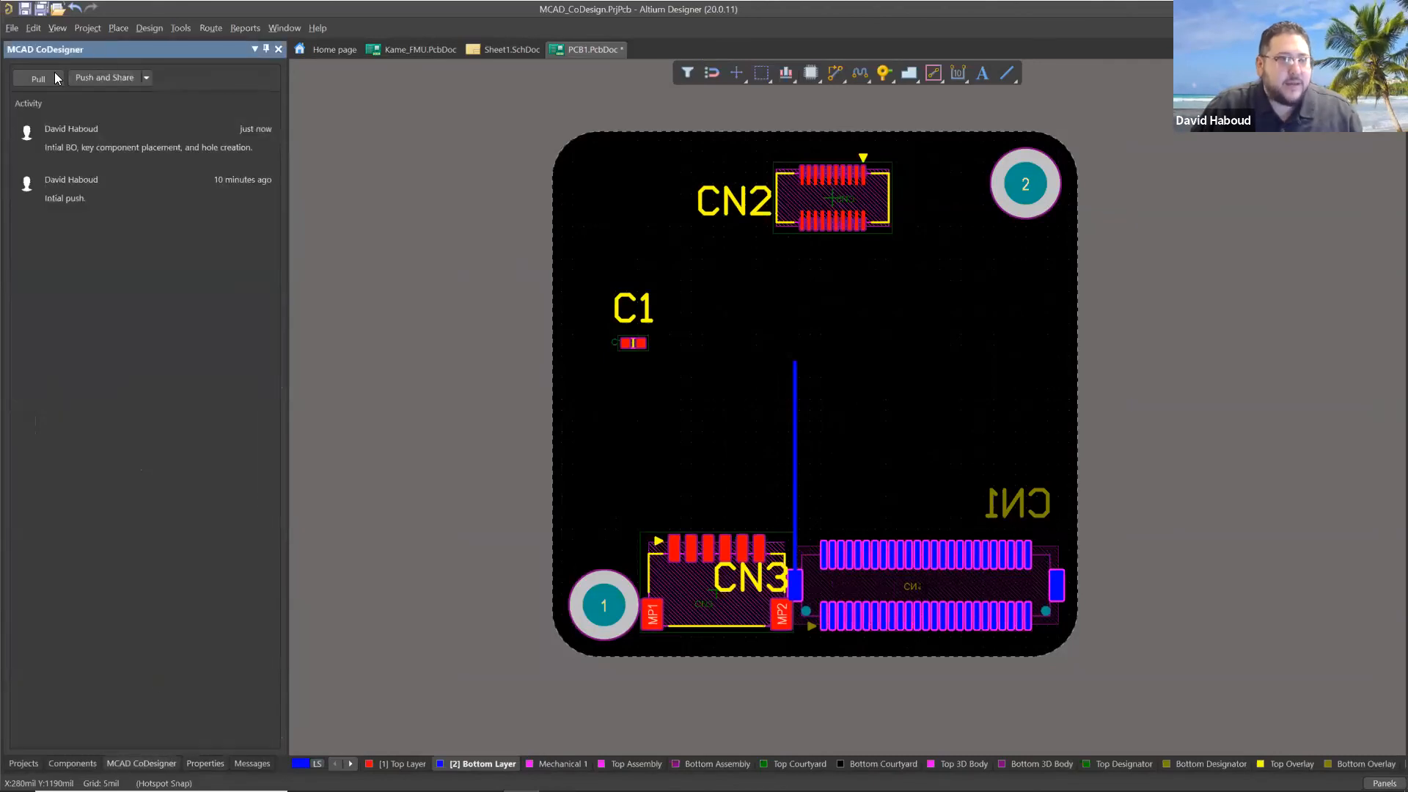
pyautogui.click(148, 78)
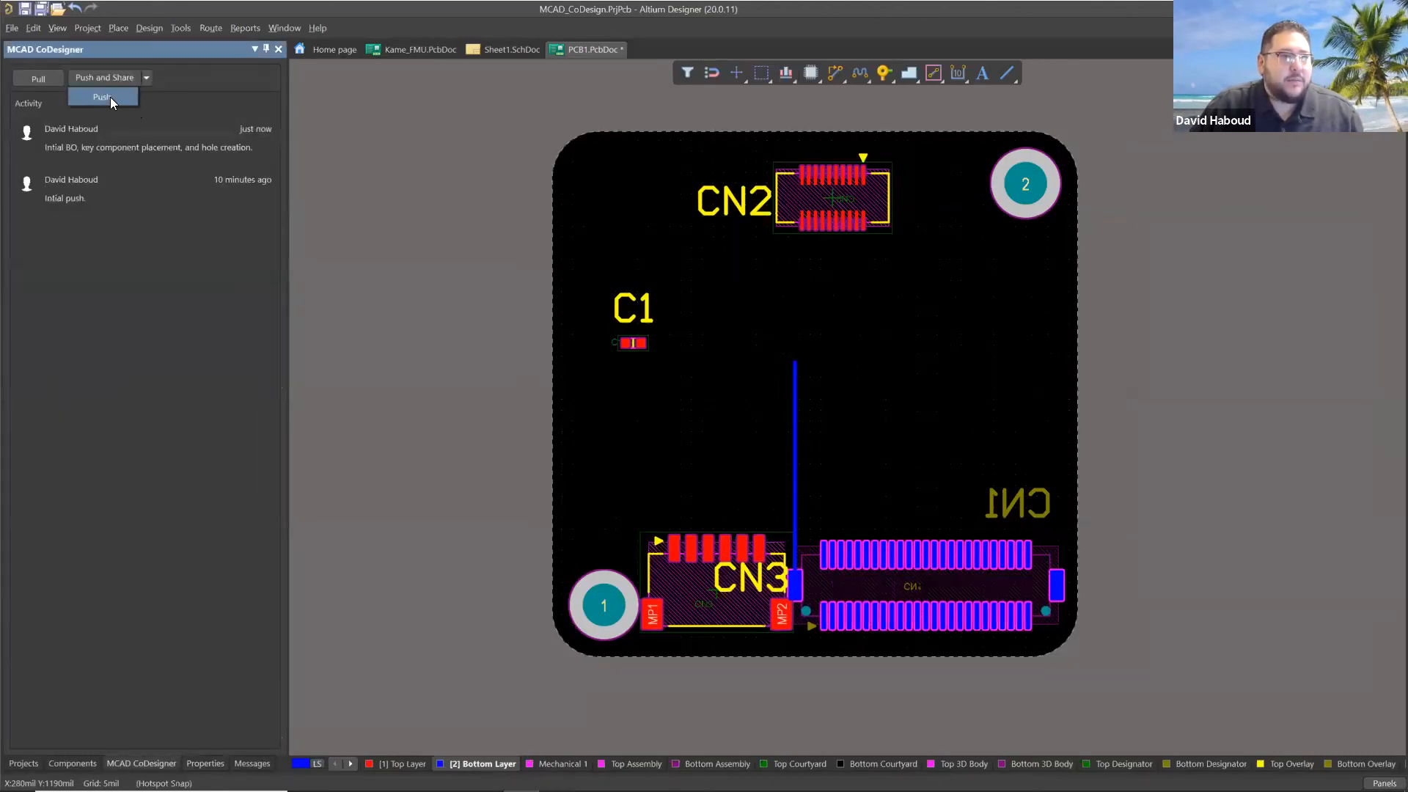
pyautogui.click(110, 97)
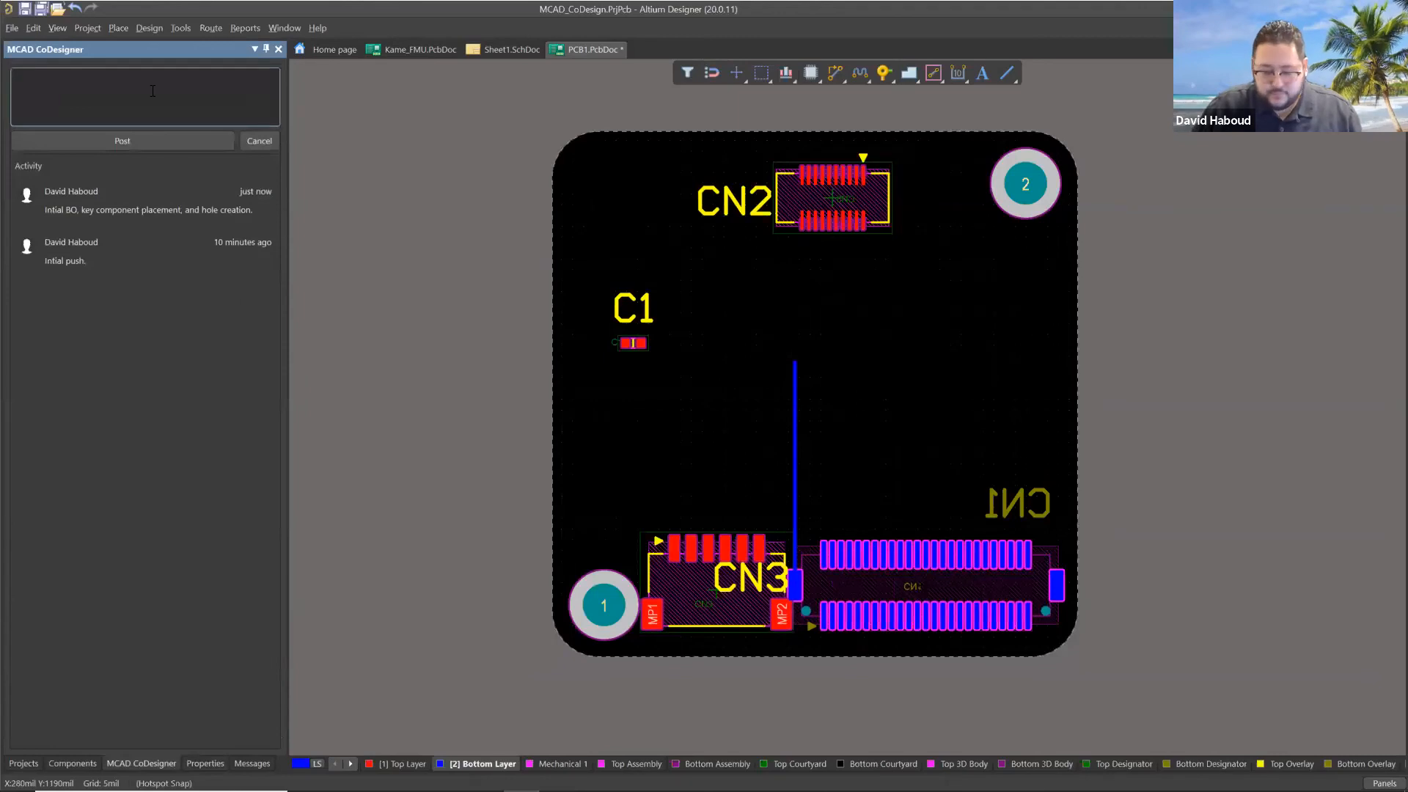
pyautogui.write('C1')
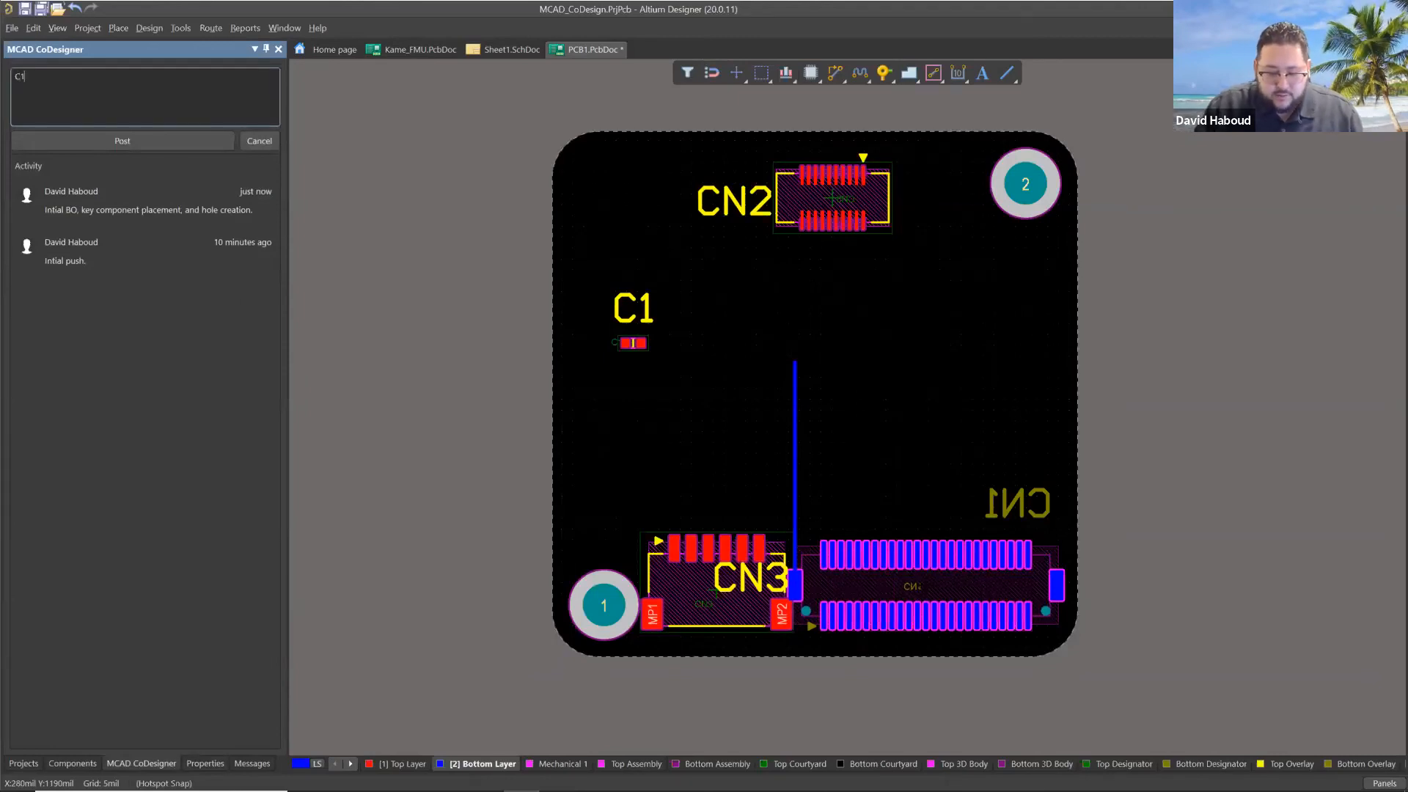
pyautogui.write(' added and')
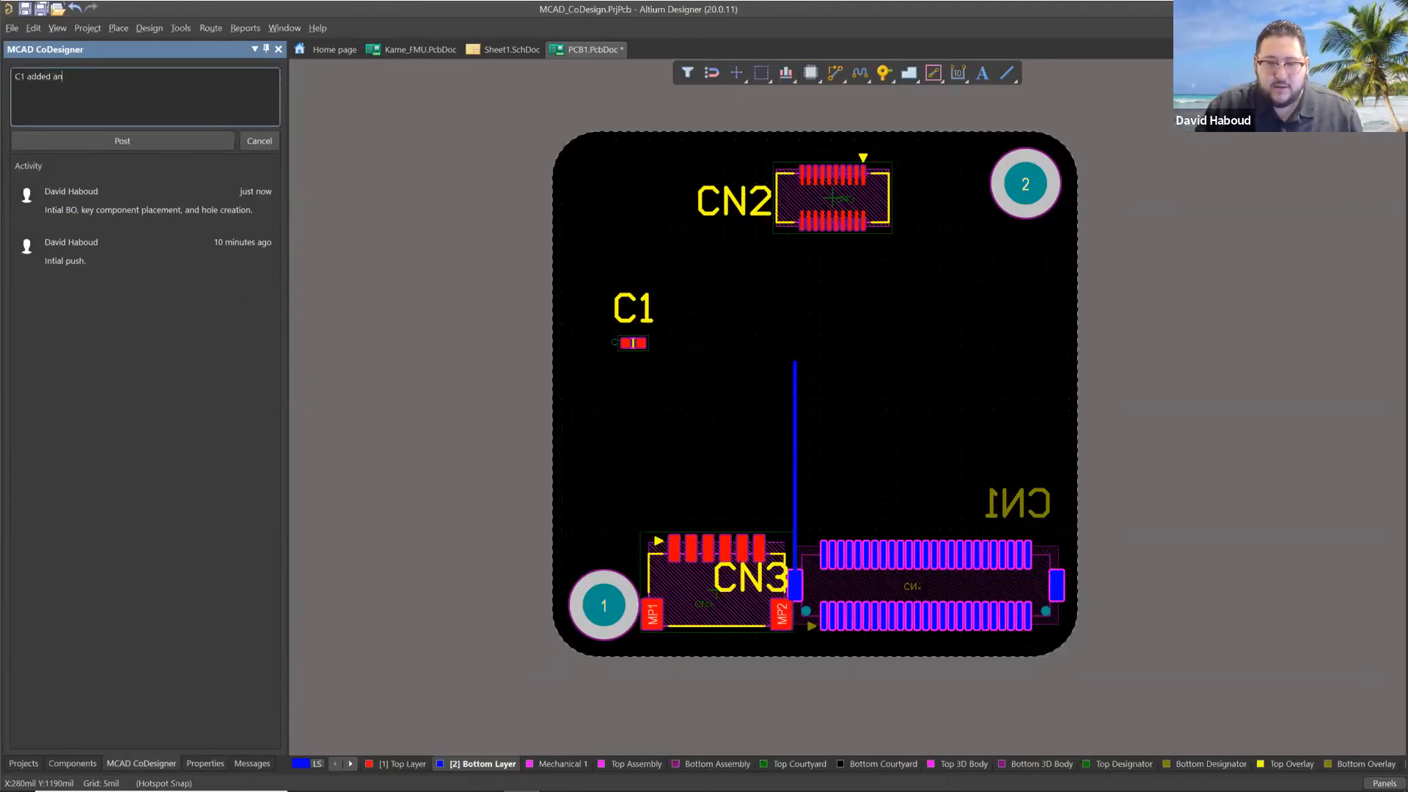
pyautogui.press('BackSpace')
pyautogui.press('BackSpace')
pyautogui.press('BackSpace')
pyautogui.press('BackSpace')
pyautogui.press('BackSpace')
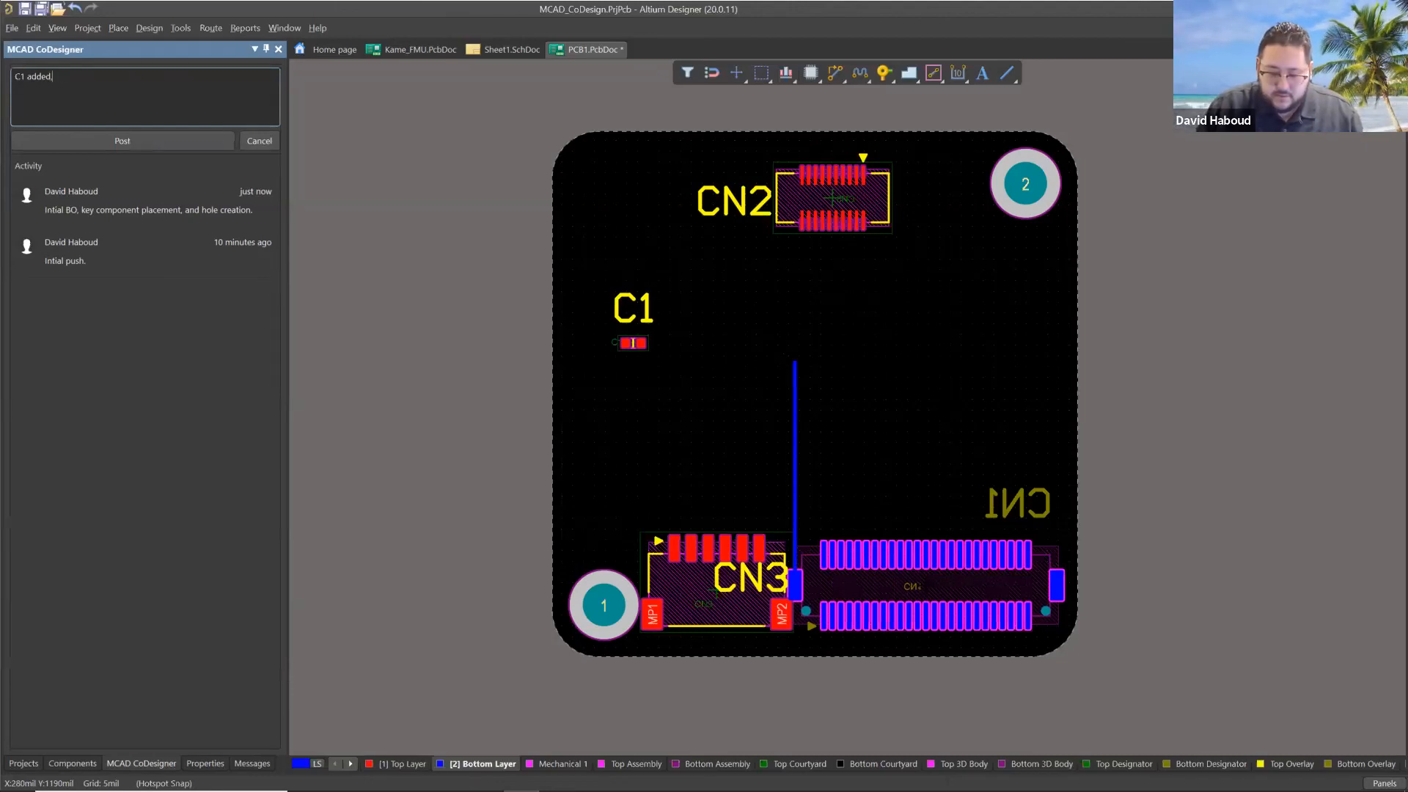
pyautogui.write(', compents ')
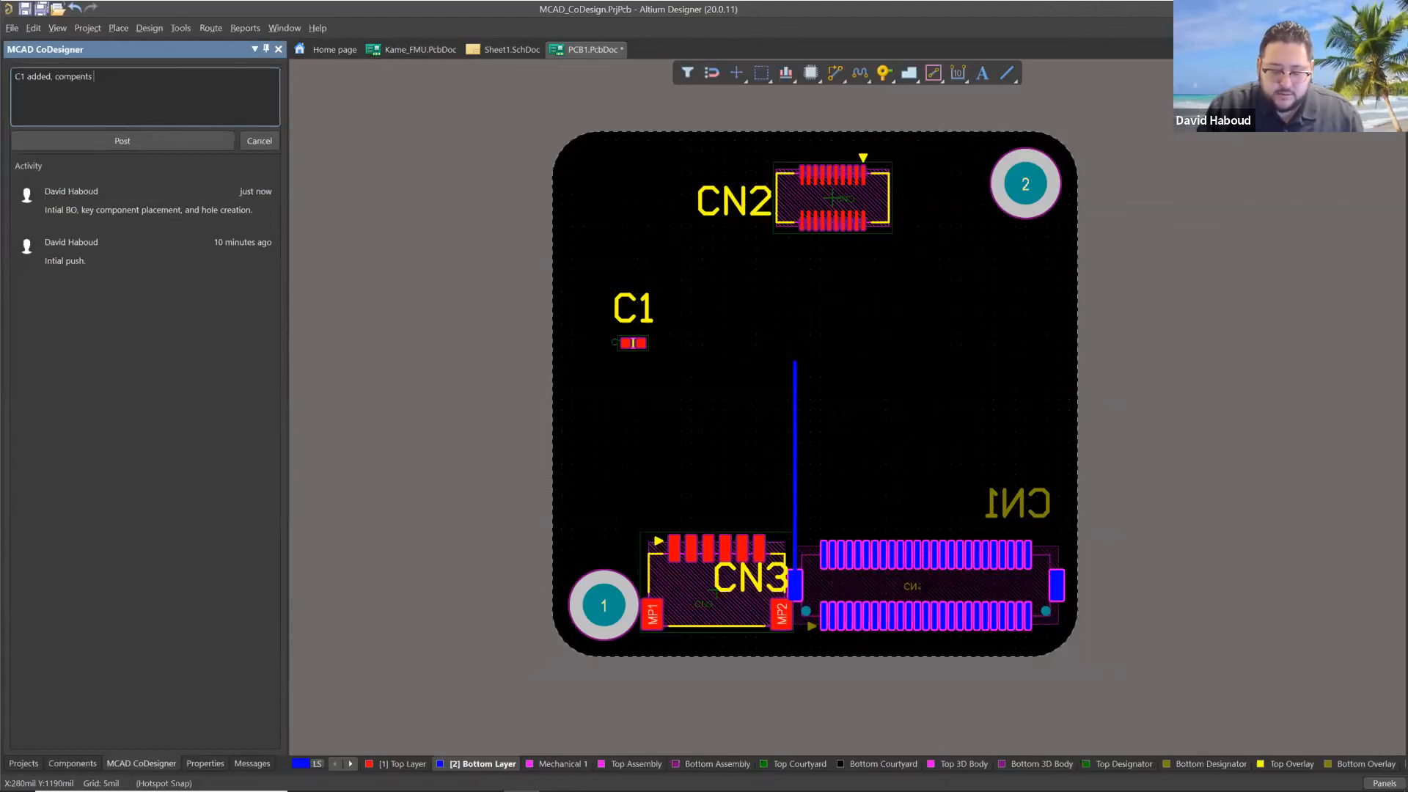
pyautogui.write('moved, an')
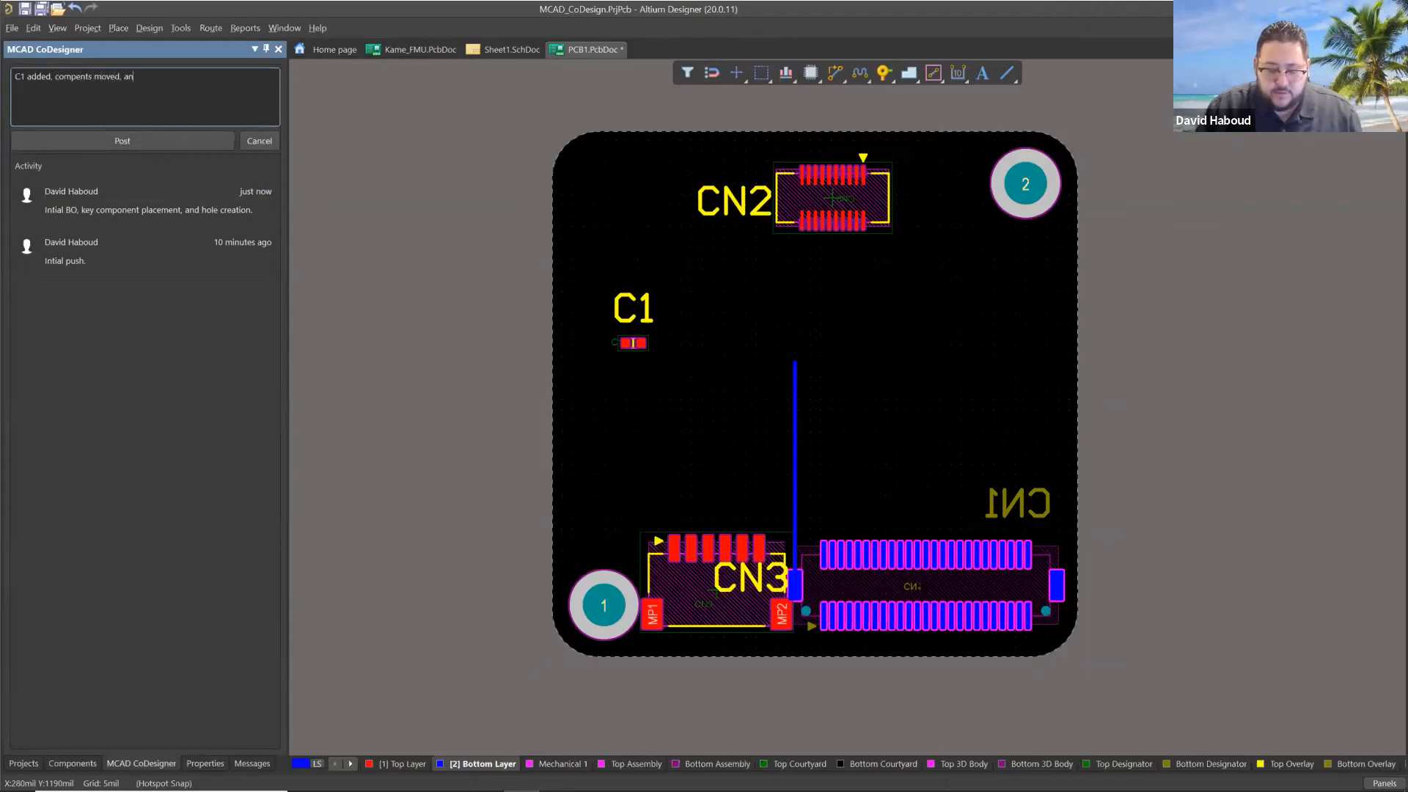
pyautogui.write('d plated holes.')
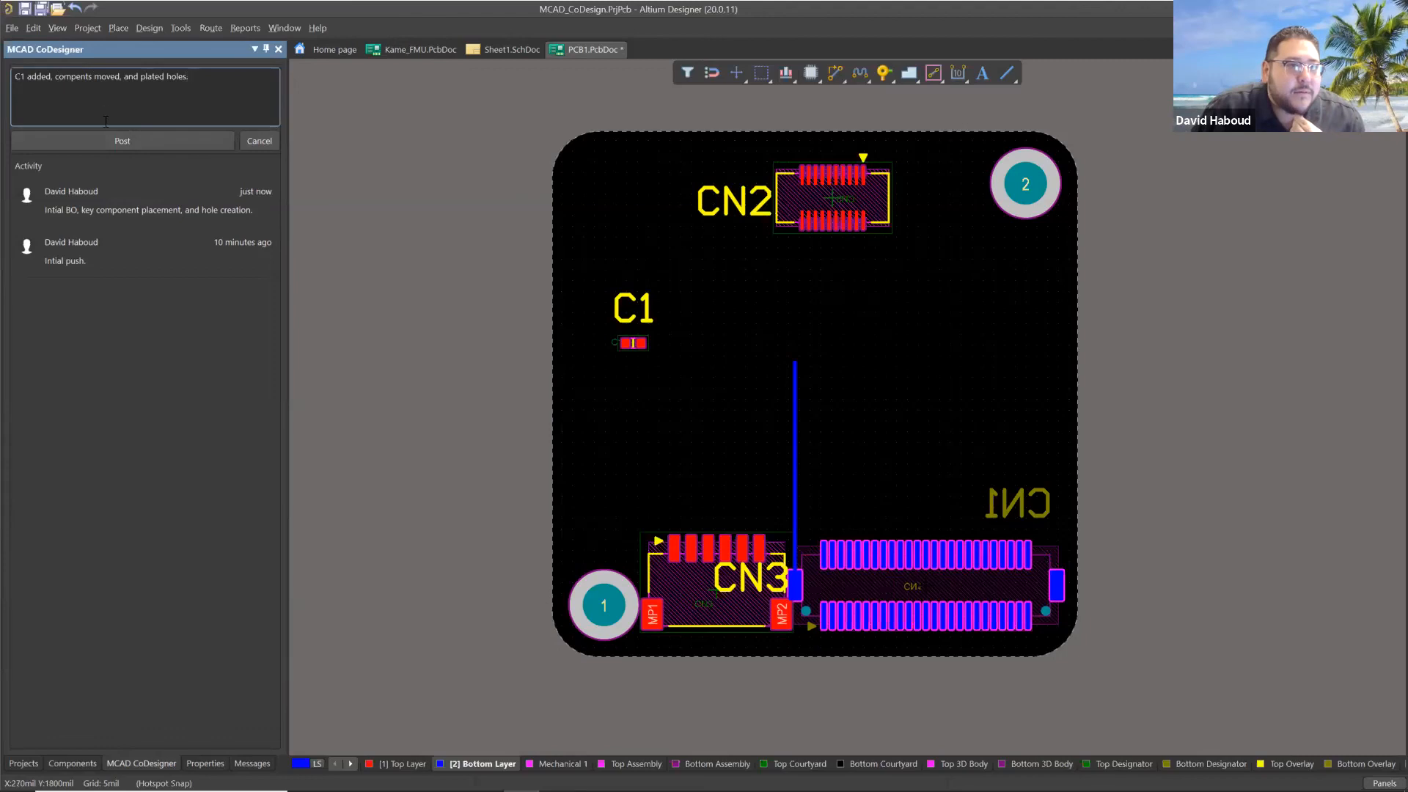
pyautogui.click(110, 140)
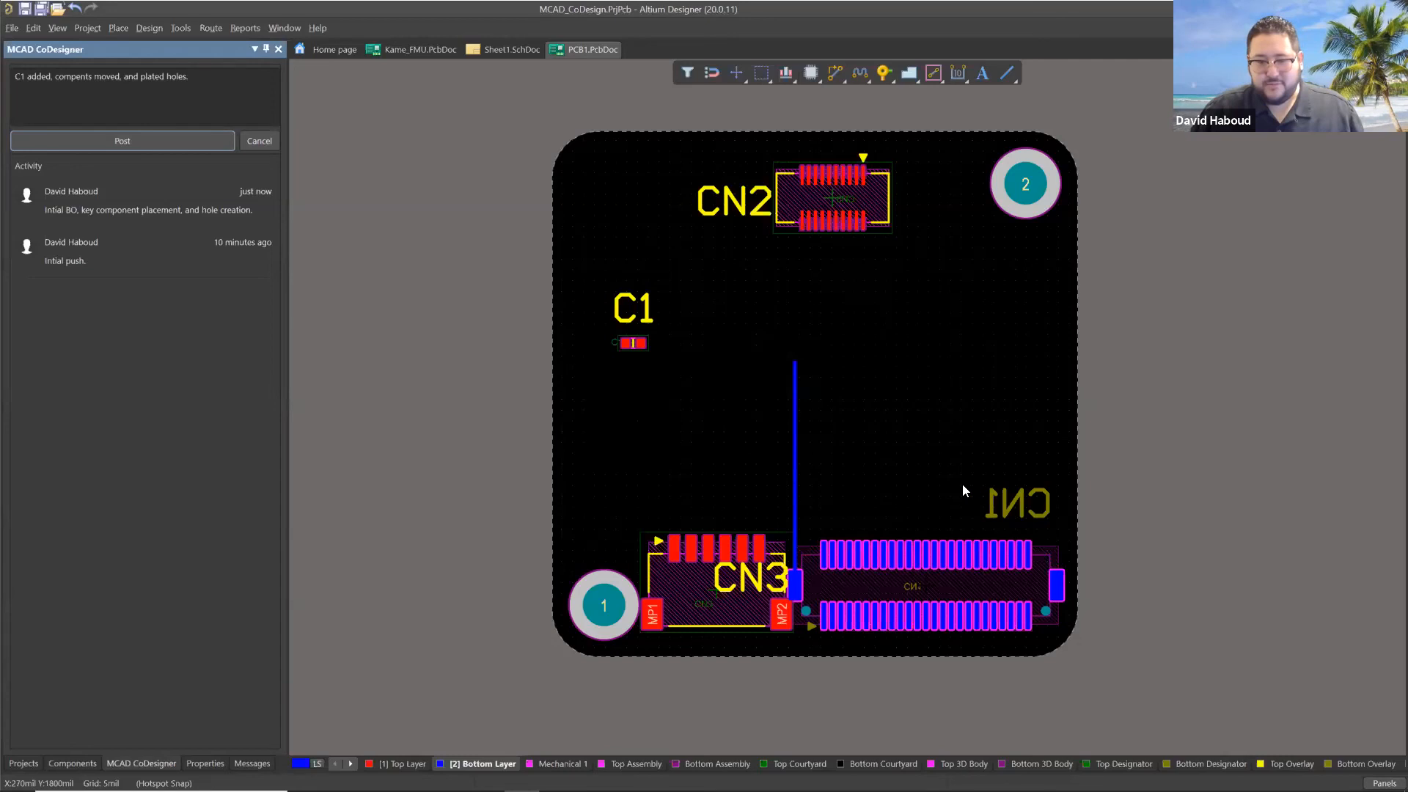
# Switch to Creo's MCAD_CODESIGN assembly, review the newly pushed ECAD changes and apply all of them to the board.
pyautogui.hotkey('alt', 'Tab')
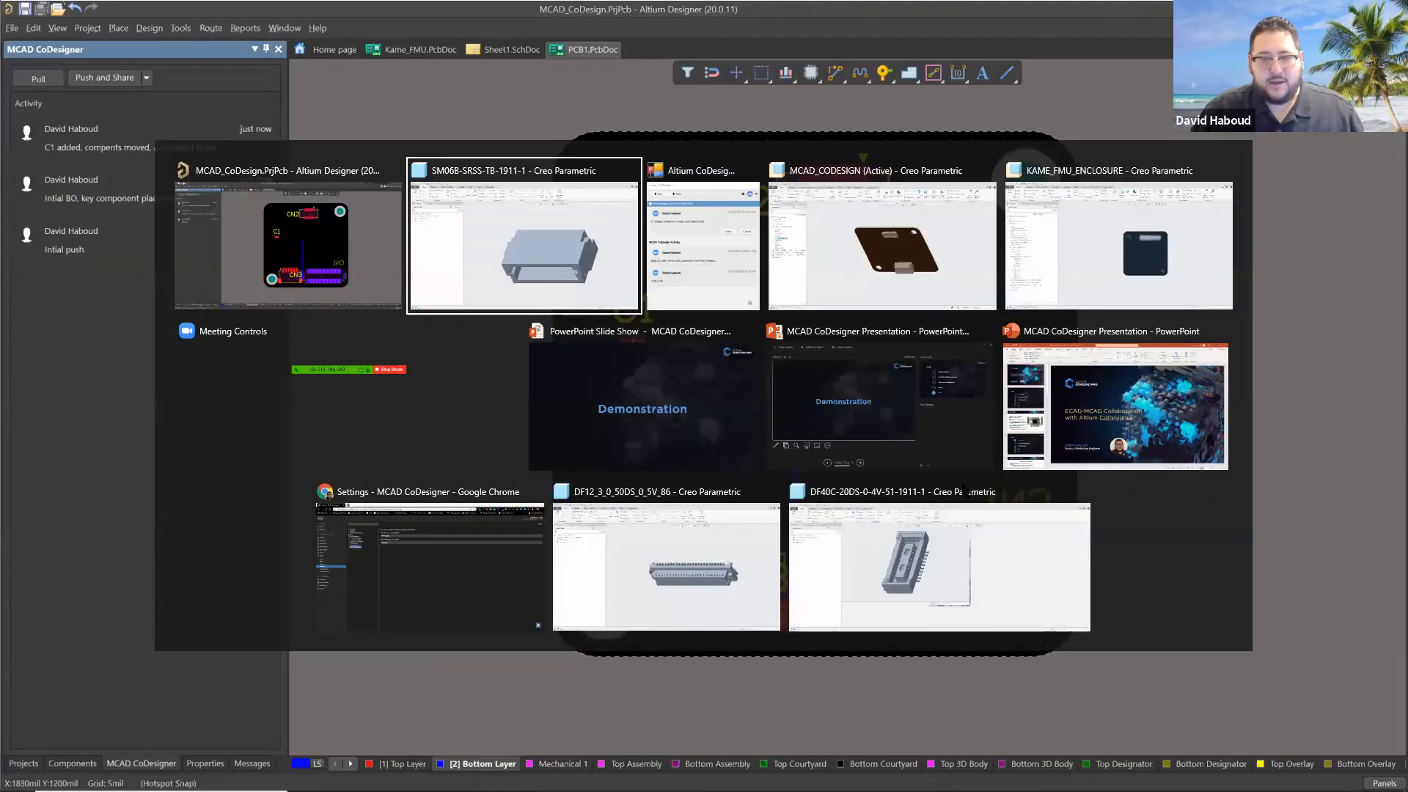
pyautogui.hotkey('alt', 'Tab')
pyautogui.hotkey('alt', 'Tab')
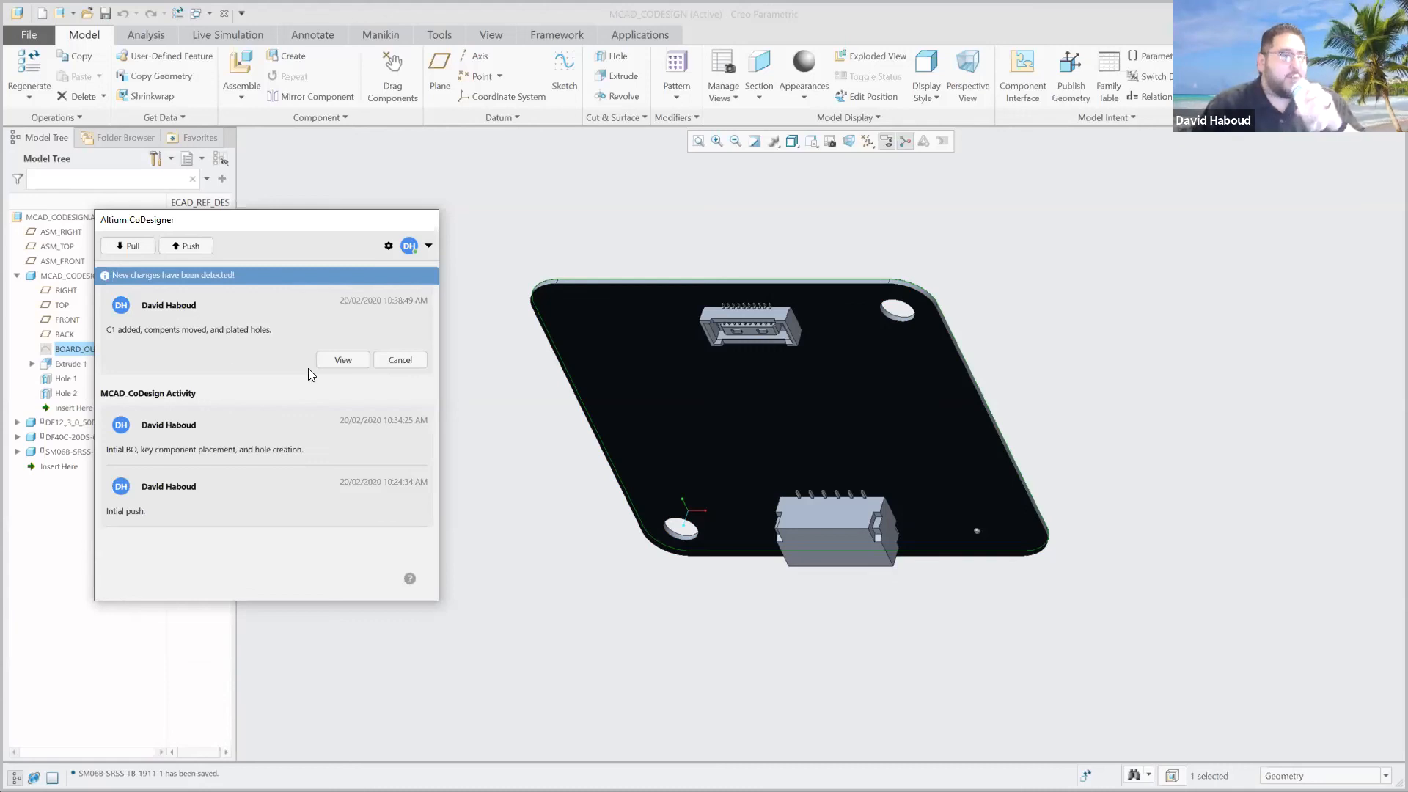
pyautogui.click(346, 360)
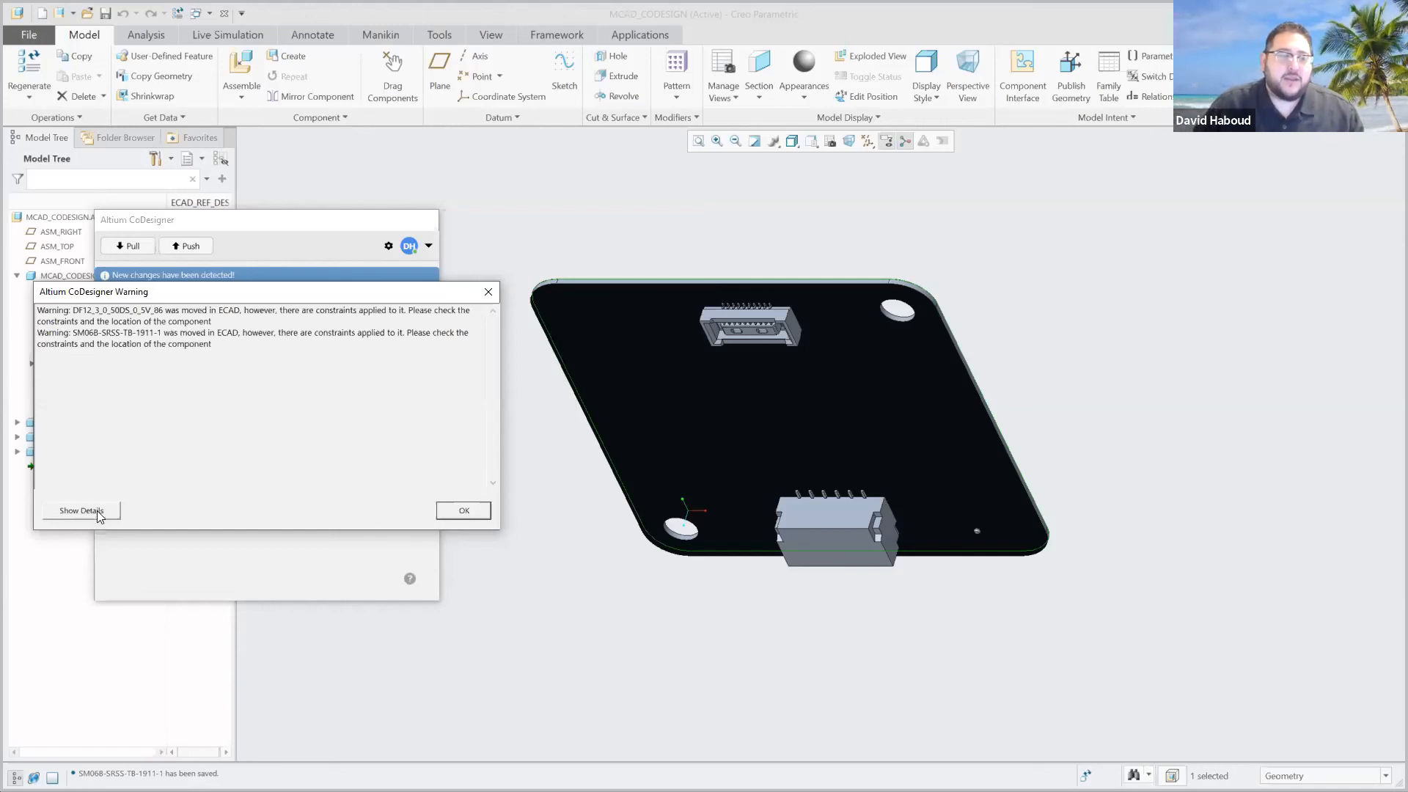
pyautogui.click(464, 511)
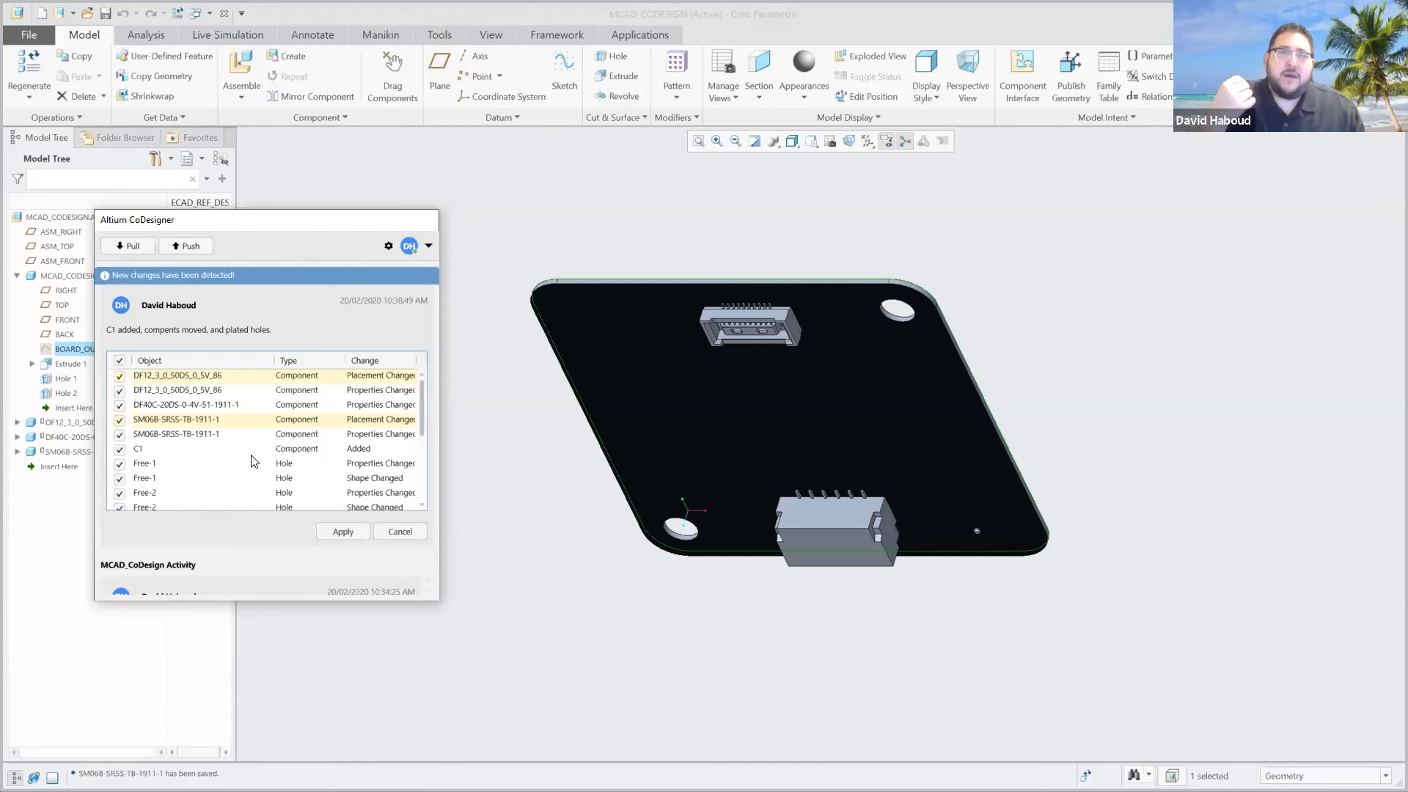
pyautogui.click(345, 532)
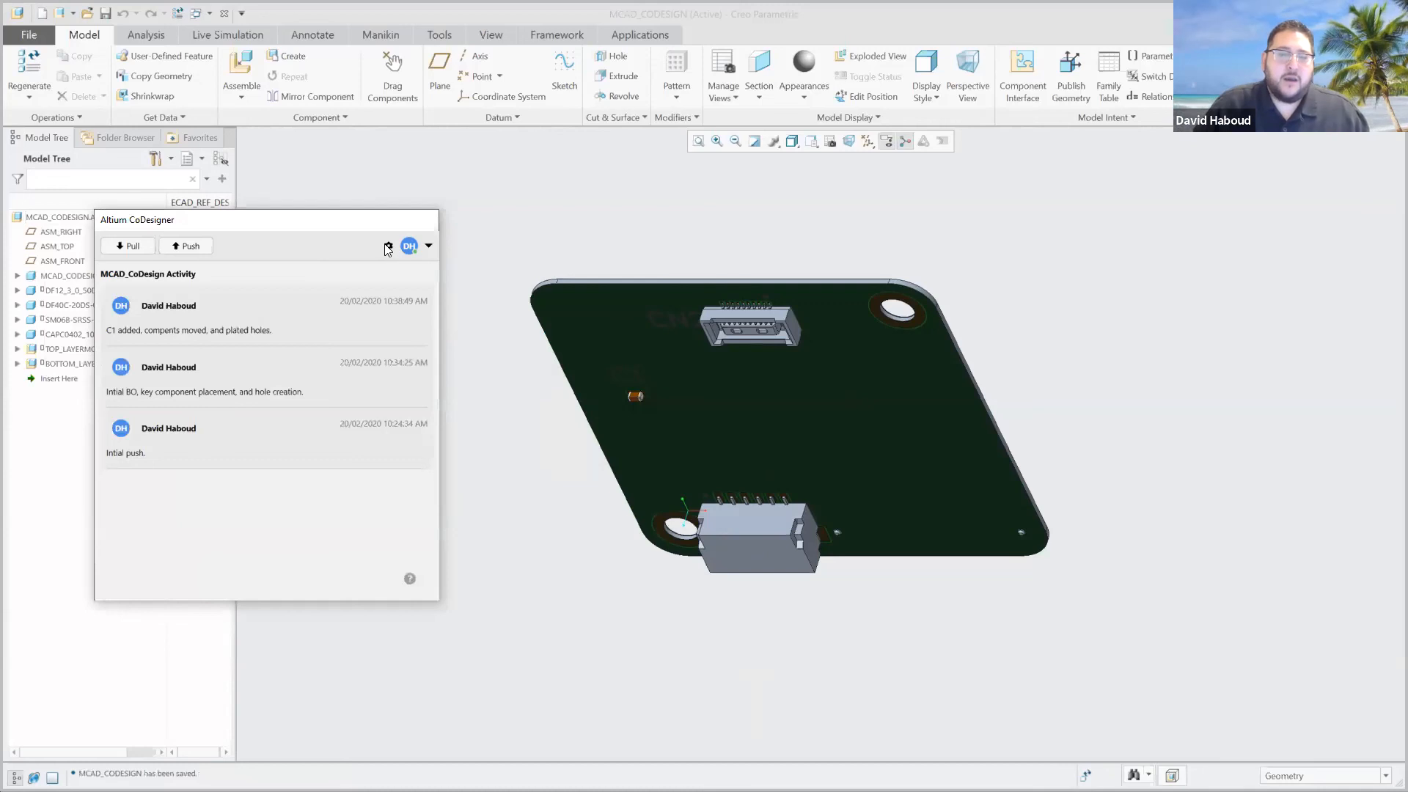
# Check the Modelled Copper Collaboration option in the CoDesigner settings and bring up the KAME_FMU_ENCLOSURE.ASM assembly.
pyautogui.click(387, 246)
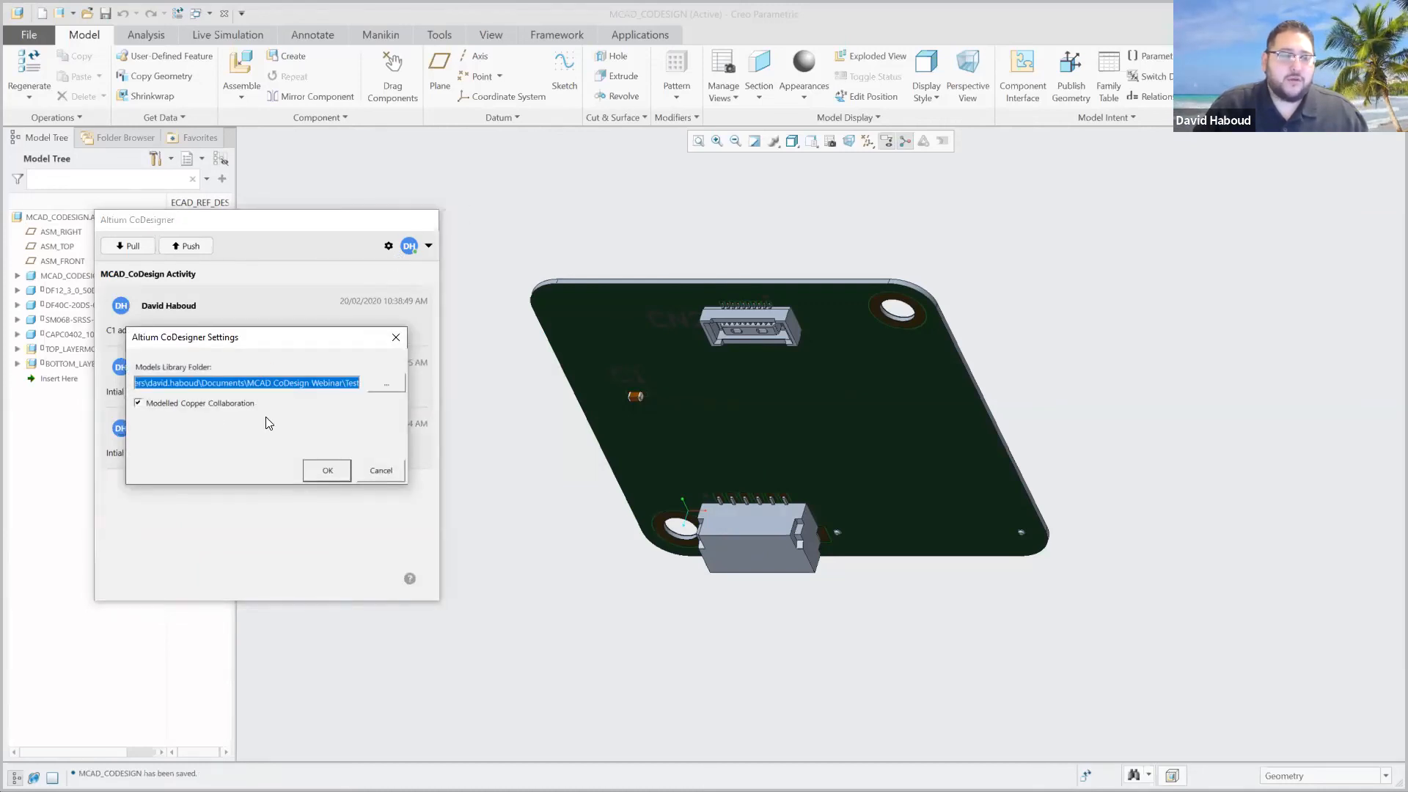
pyautogui.click(374, 470)
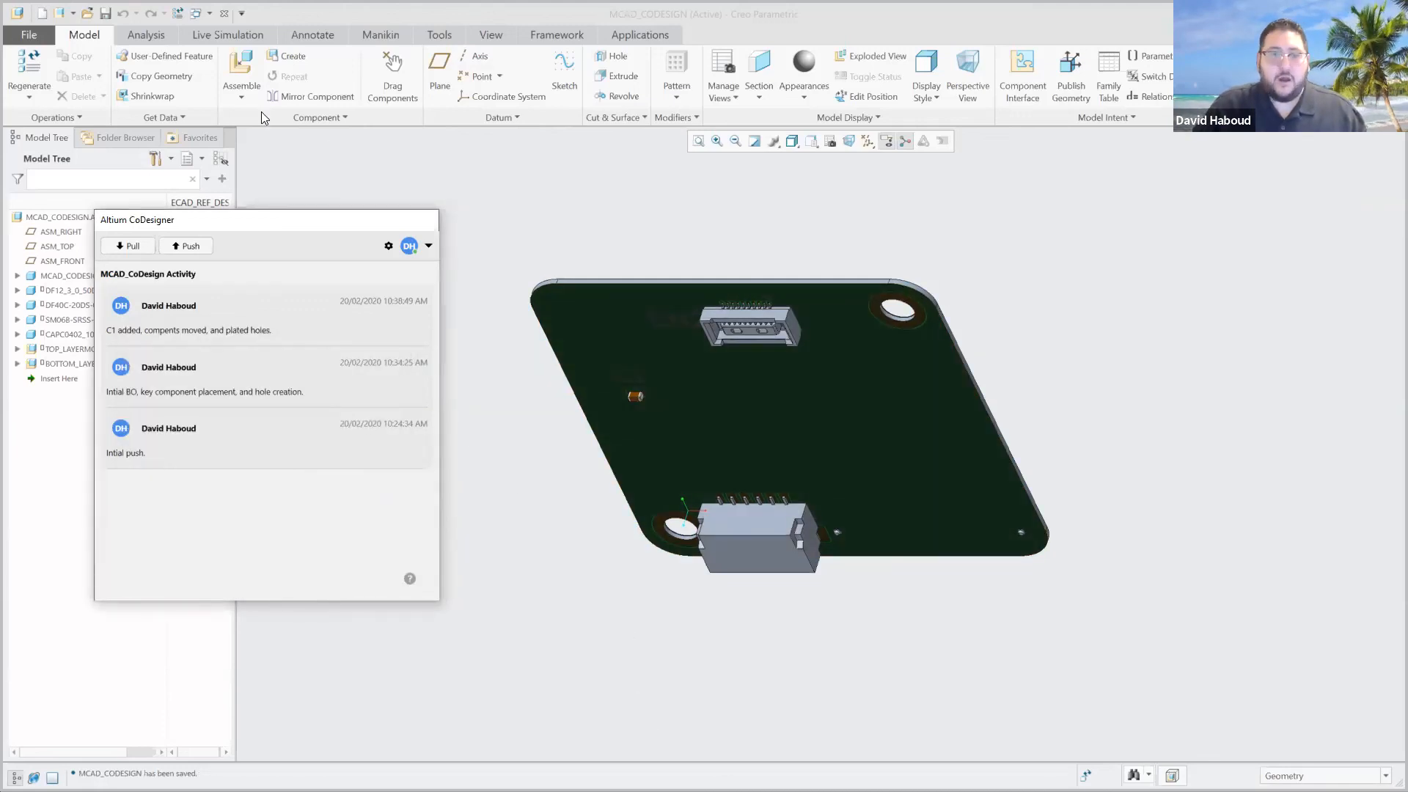
pyautogui.click(196, 13)
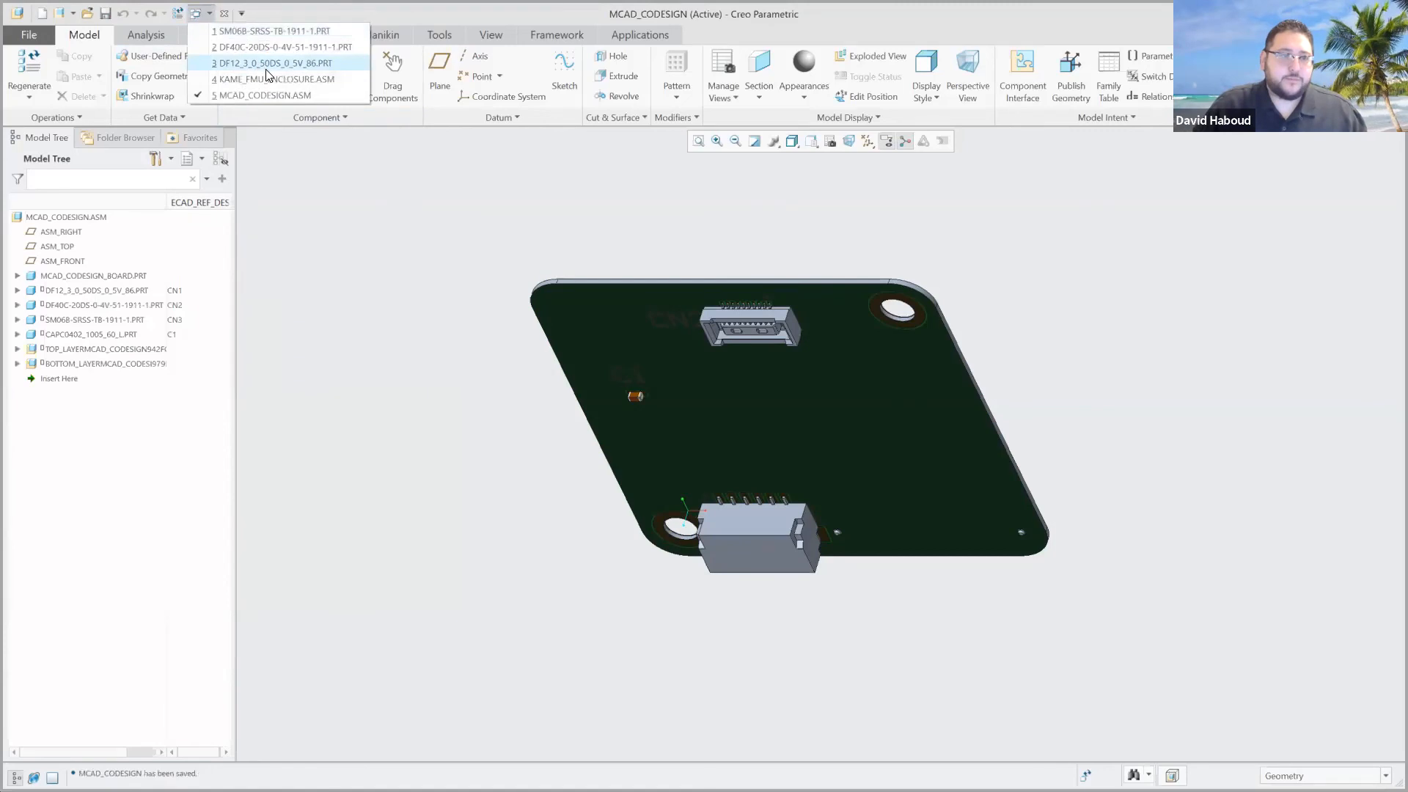
pyautogui.click(267, 77)
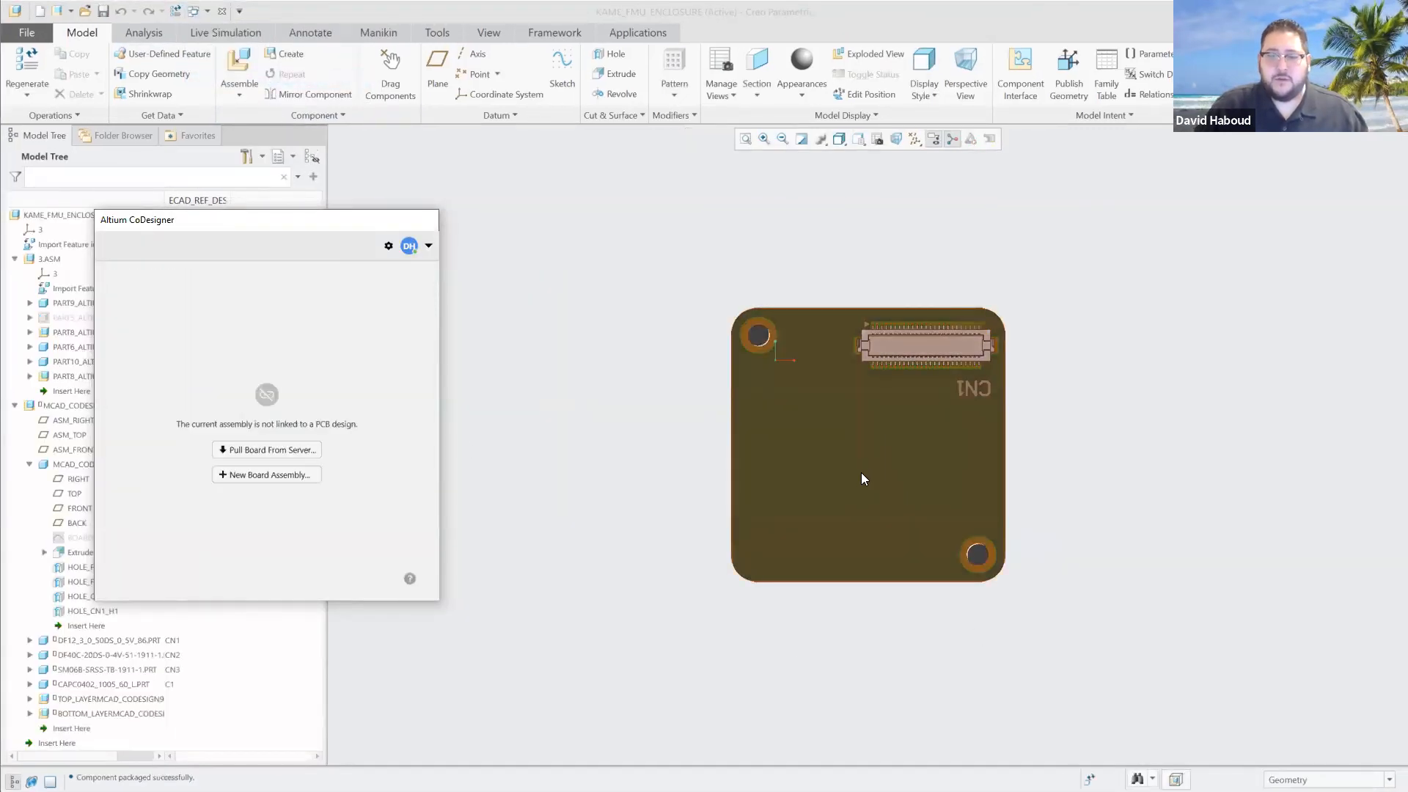
# Apply a clear, transparent appearance to MCAD_CODESIGN_BOARD.PRT in the enclosure assembly.
pyautogui.moveTo(863, 479)
pyautogui.mouseDown(button='middle')
pyautogui.moveTo(863, 432)
pyautogui.moveTo(864, 465)
pyautogui.mouseUp(button='middle')
pyautogui.click(802, 450)
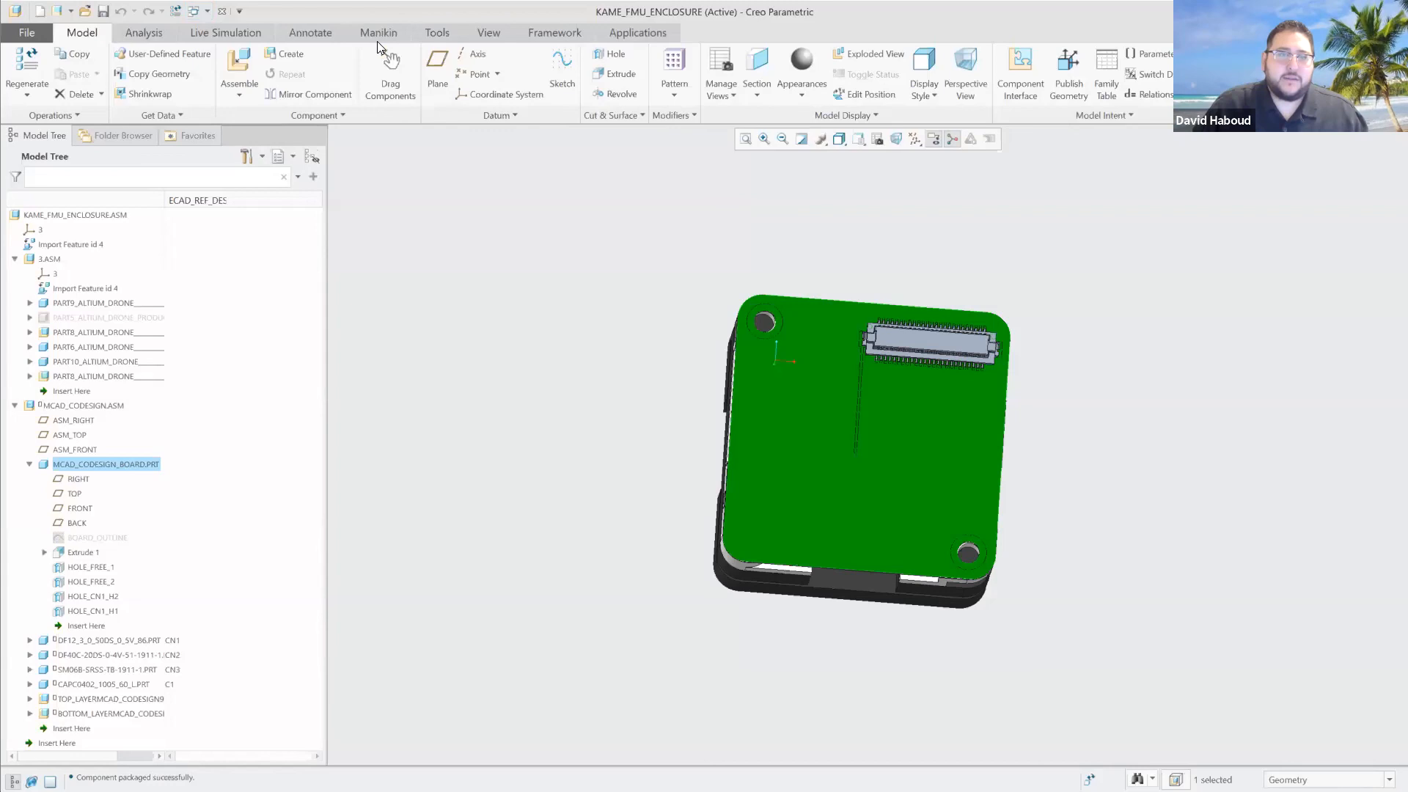
pyautogui.click(492, 32)
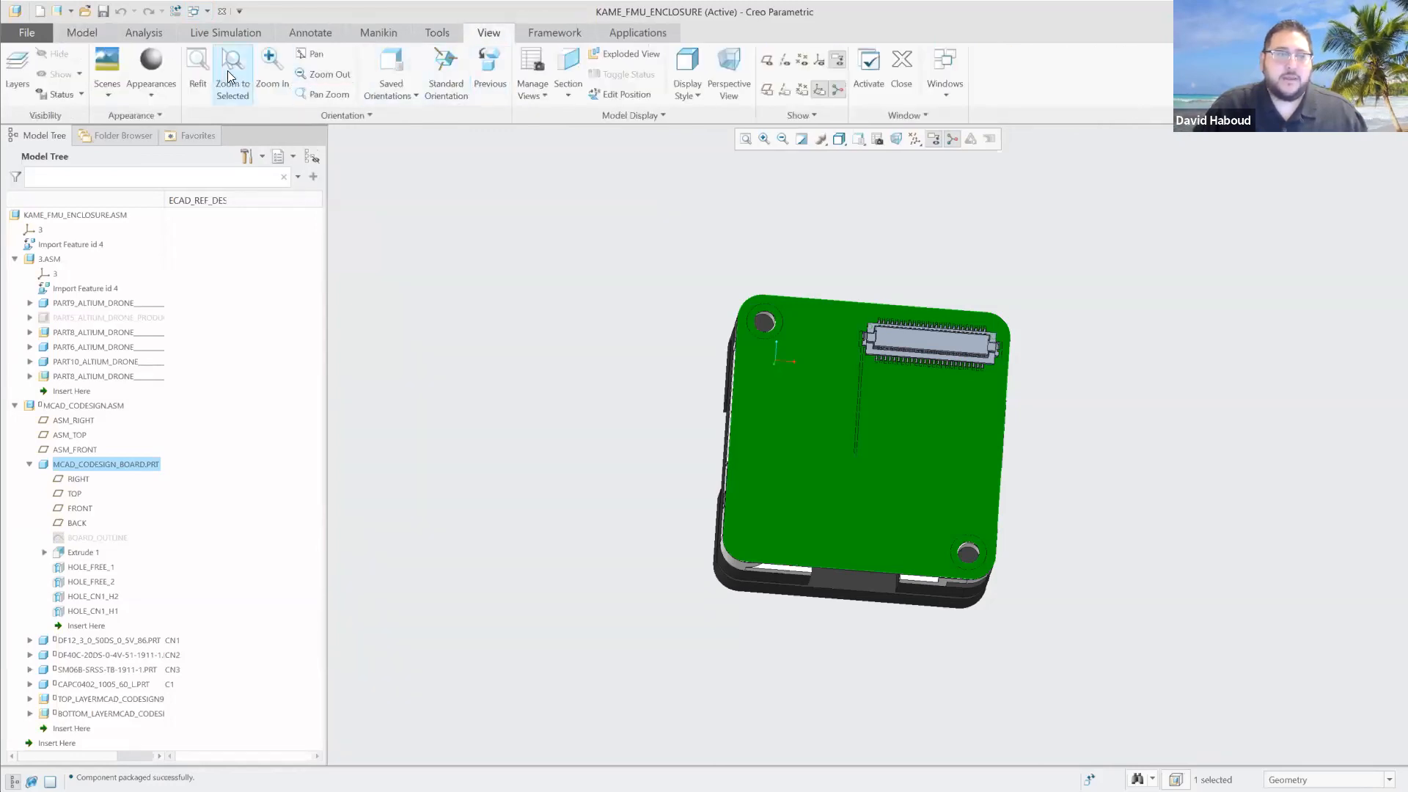
pyautogui.click(154, 91)
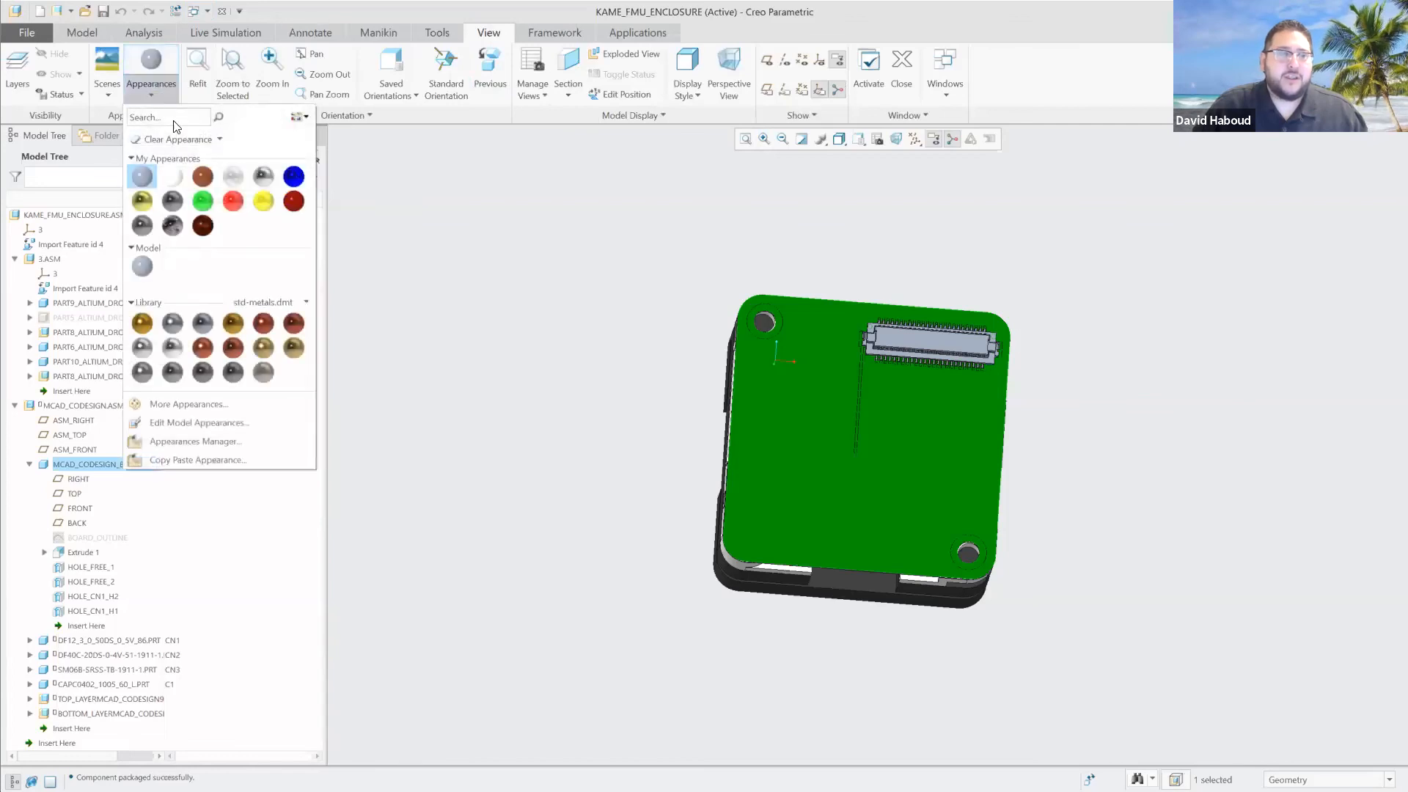
pyautogui.click(234, 178)
# Examine the bottom-layer copper track, pads and connectors through the transparent board inside the enclosure.
pyautogui.scroll(-2, 851, 462)
pyautogui.scroll(5, 851, 462)
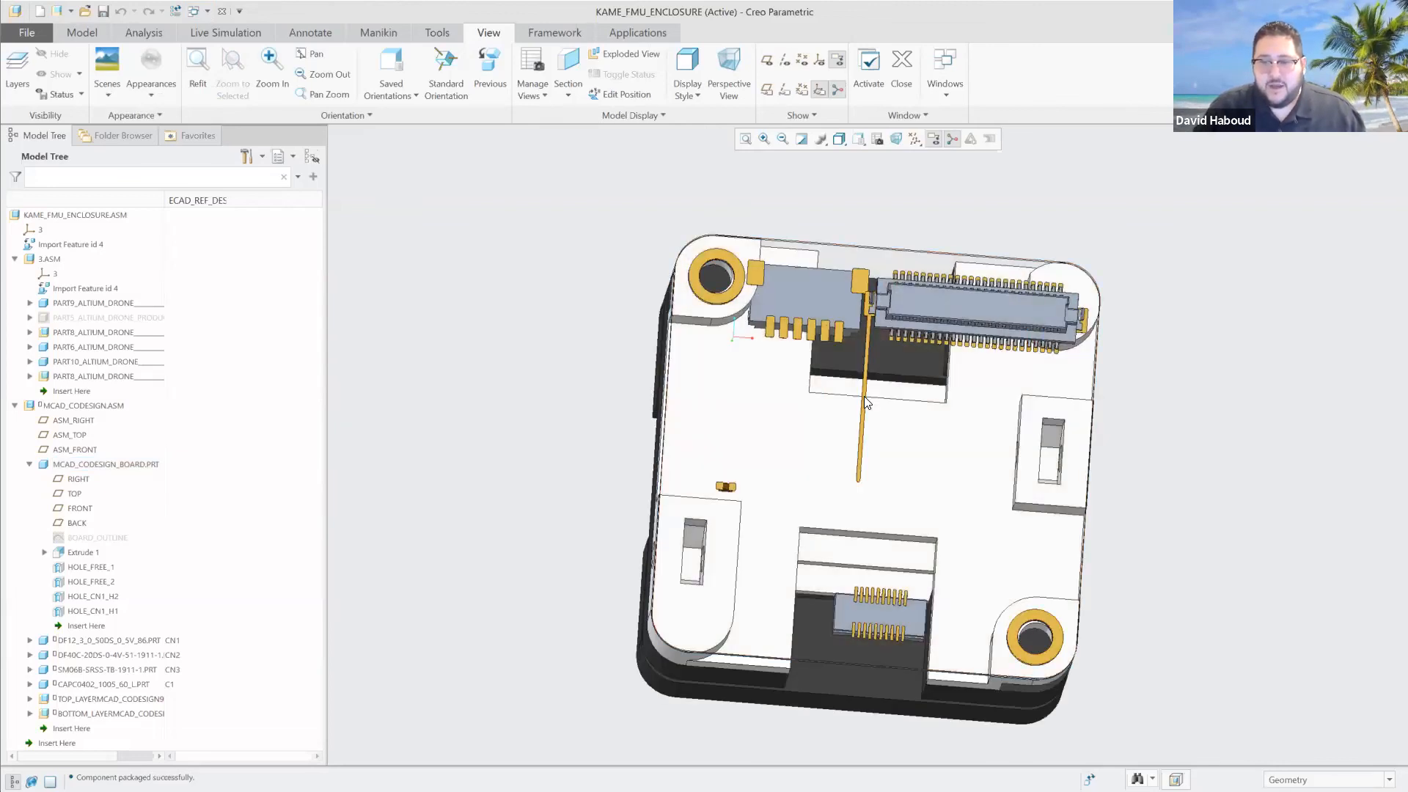
pyautogui.click(864, 396)
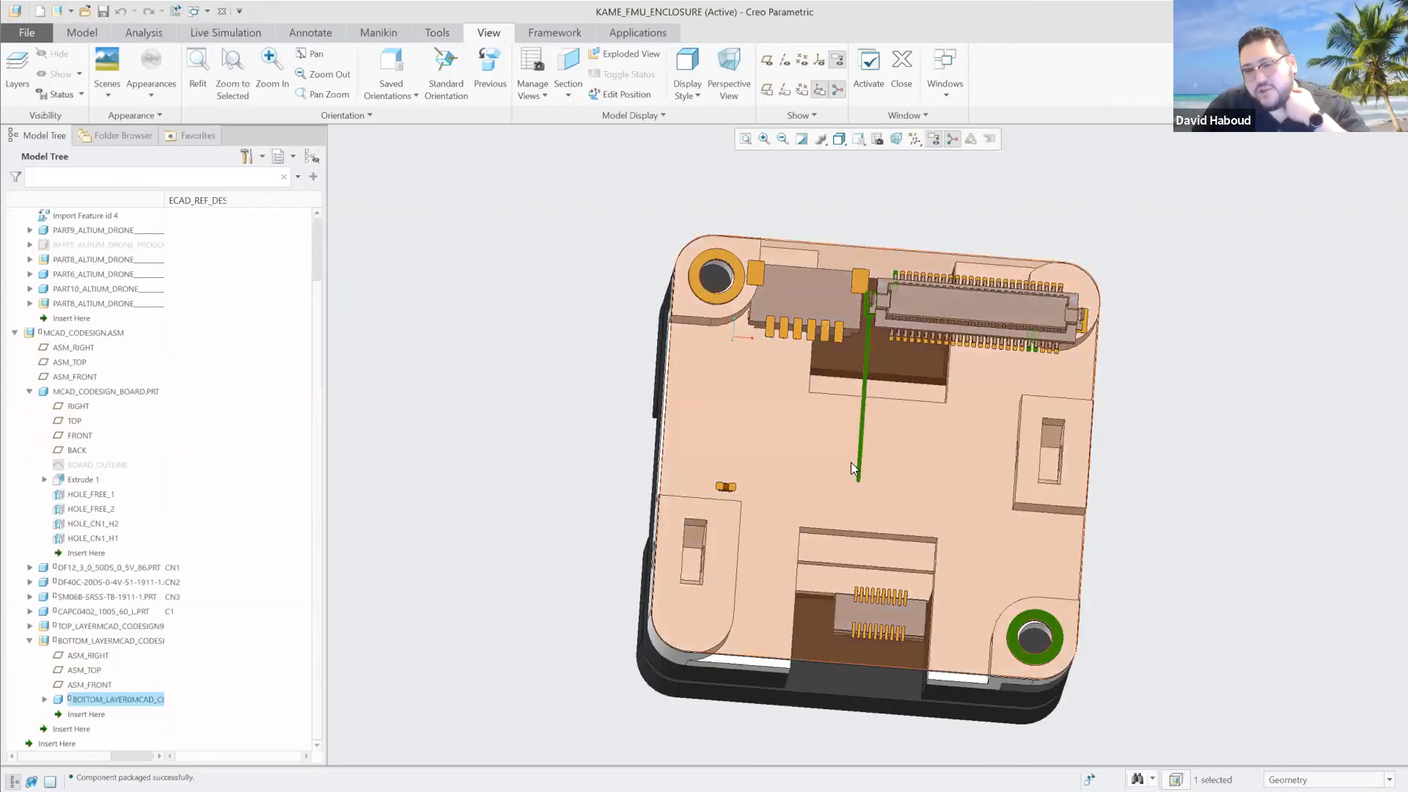
pyautogui.scroll(3, 870, 449)
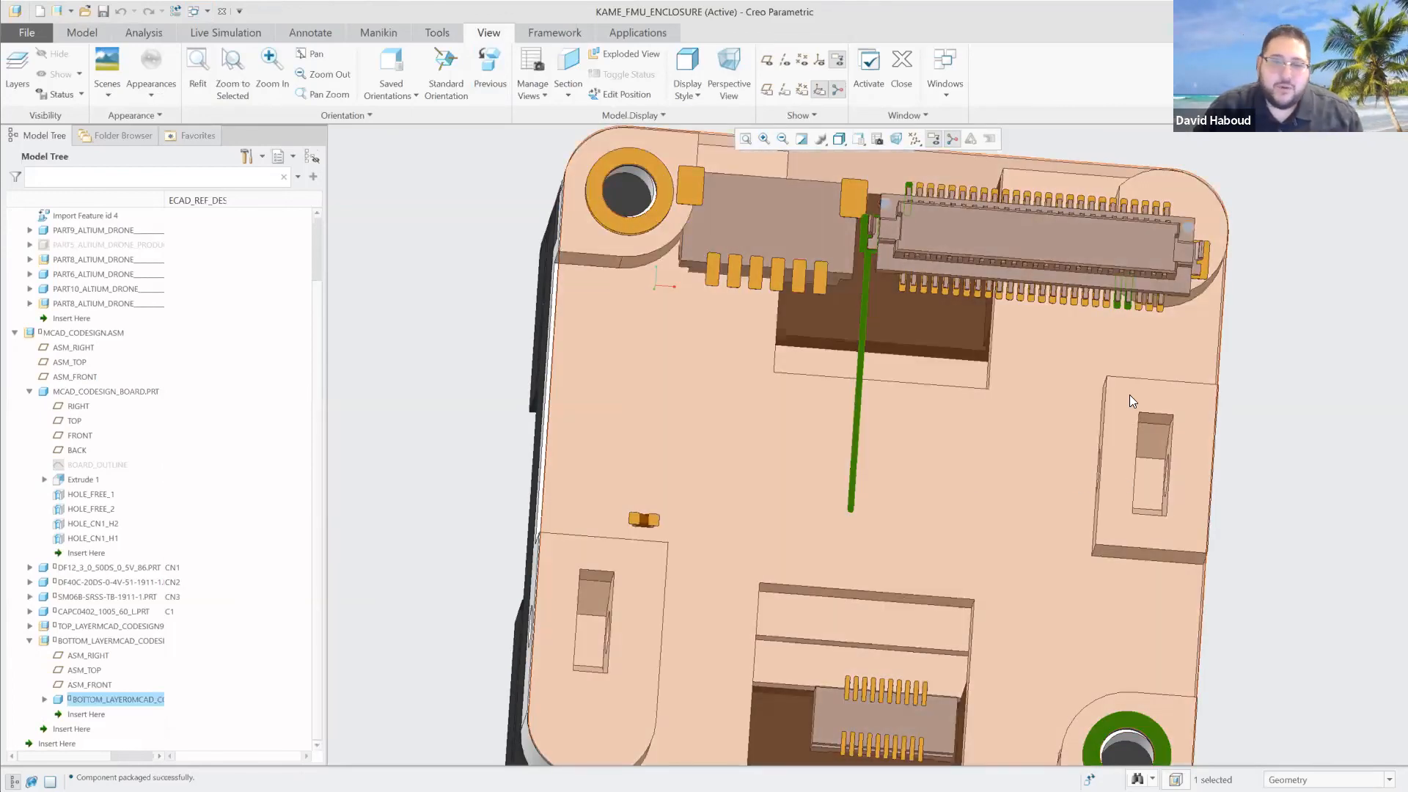
pyautogui.scroll(-3, 1130, 396)
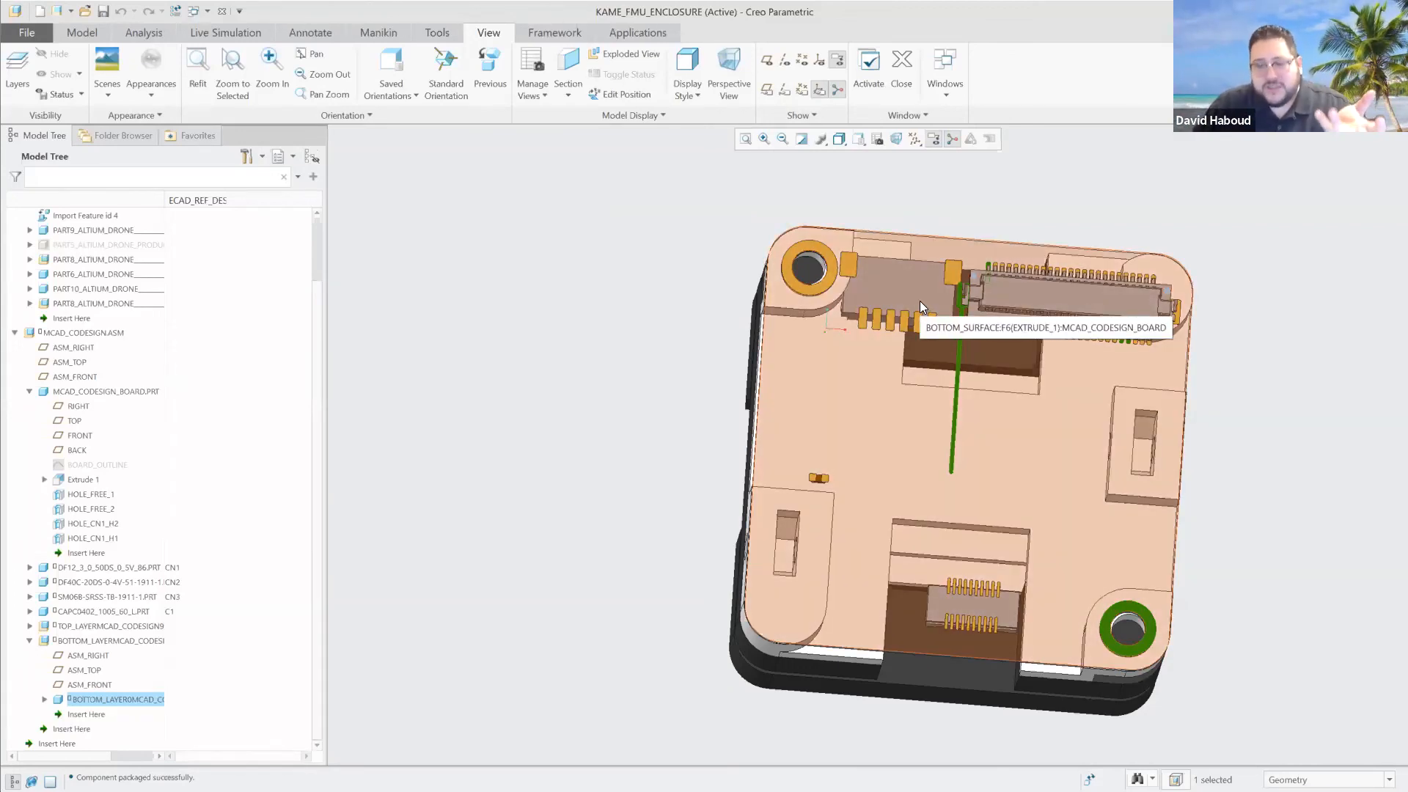
pyautogui.click(920, 301)
pyautogui.click(1385, 461)
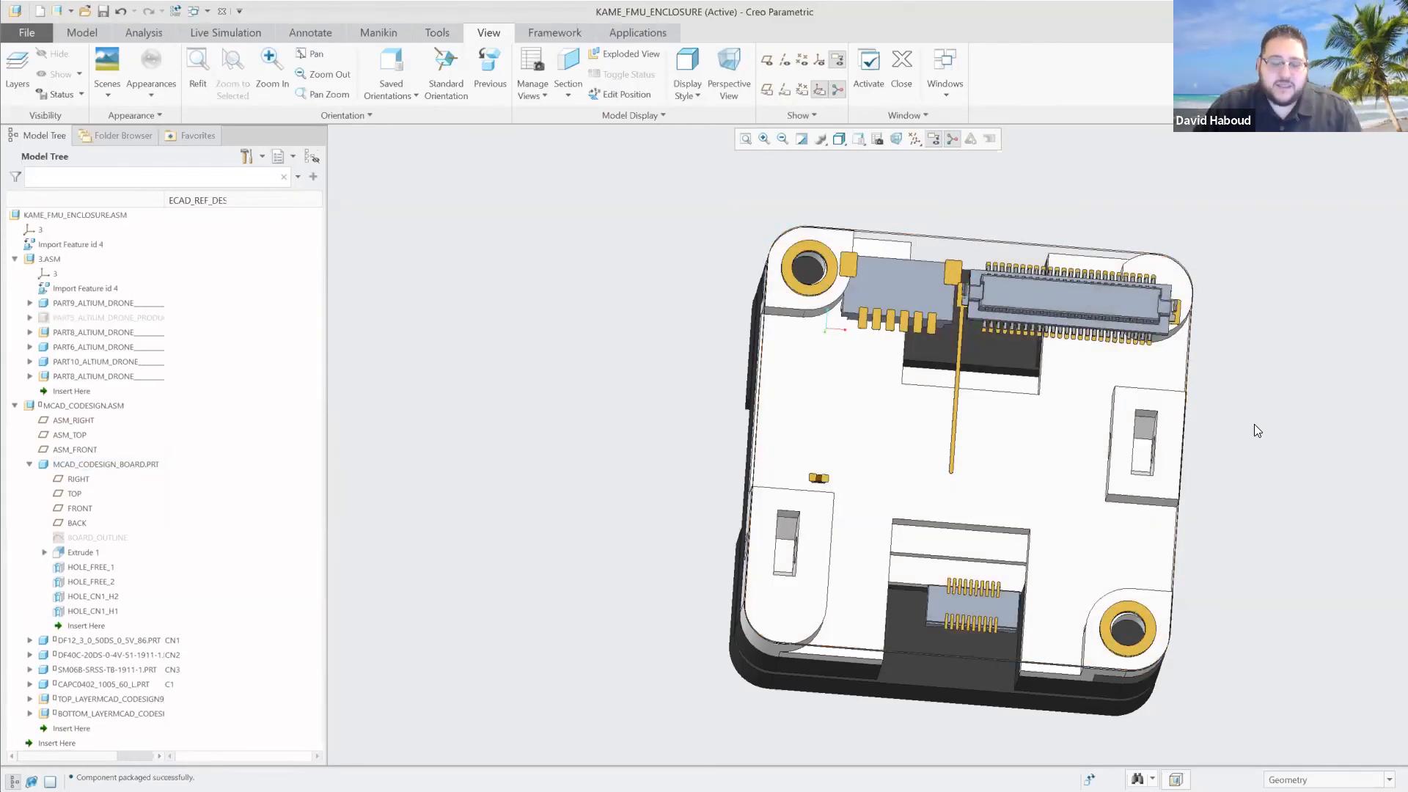
# Switch to the PowerPoint slide show and advance it from the Demonstration slide to the "Questions?" slide.
pyautogui.hotkey('alt', 'Tab')
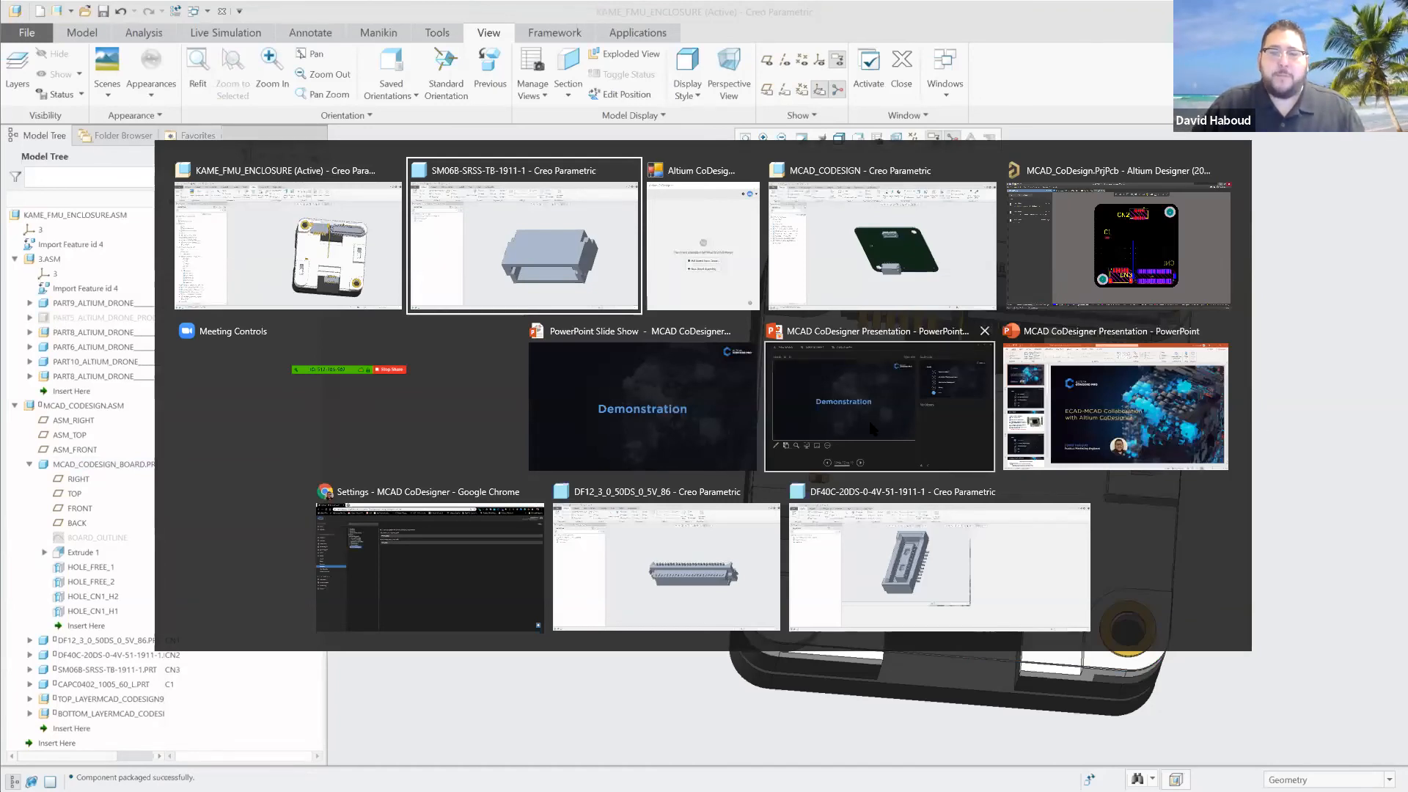
pyautogui.click(700, 405)
pyautogui.press('Right')
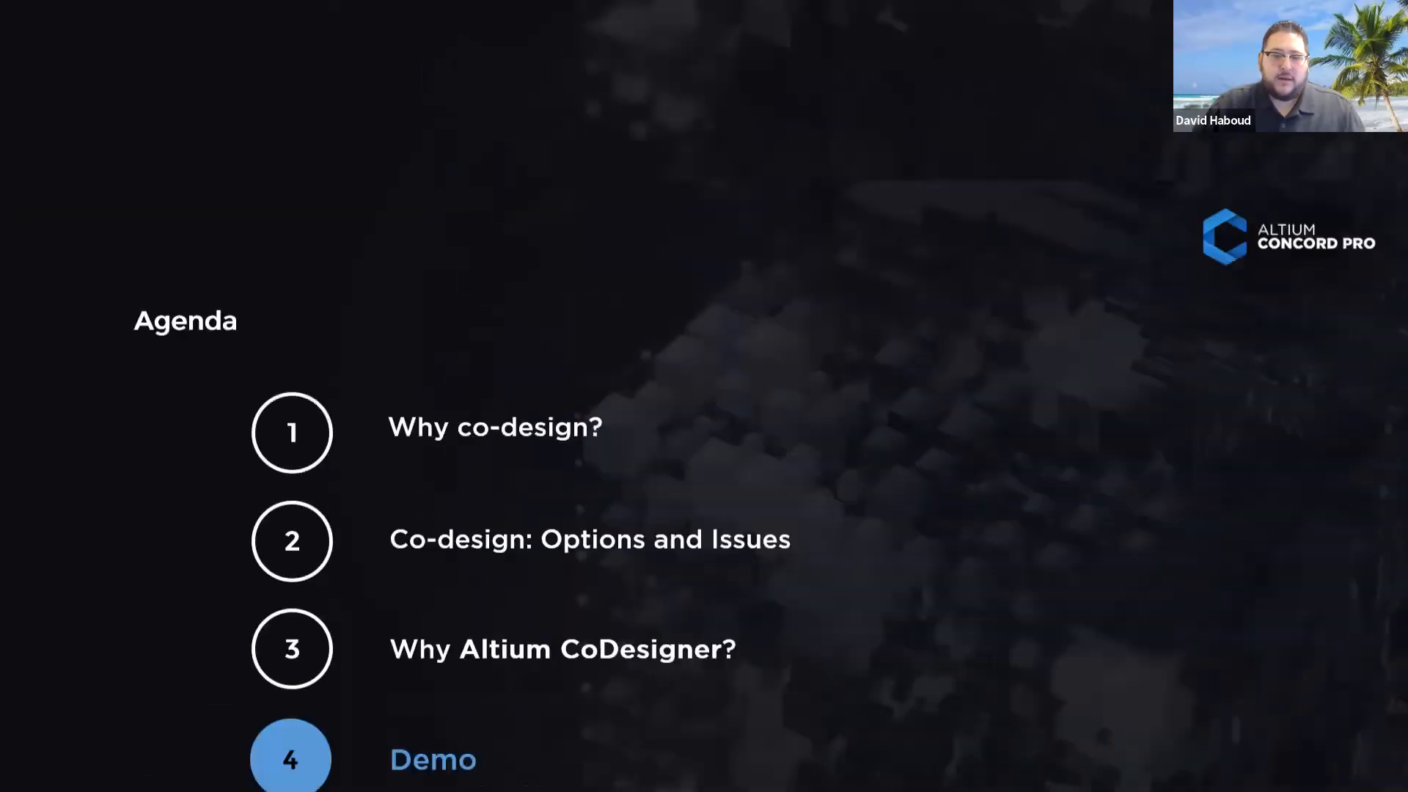
pyautogui.press('Right')
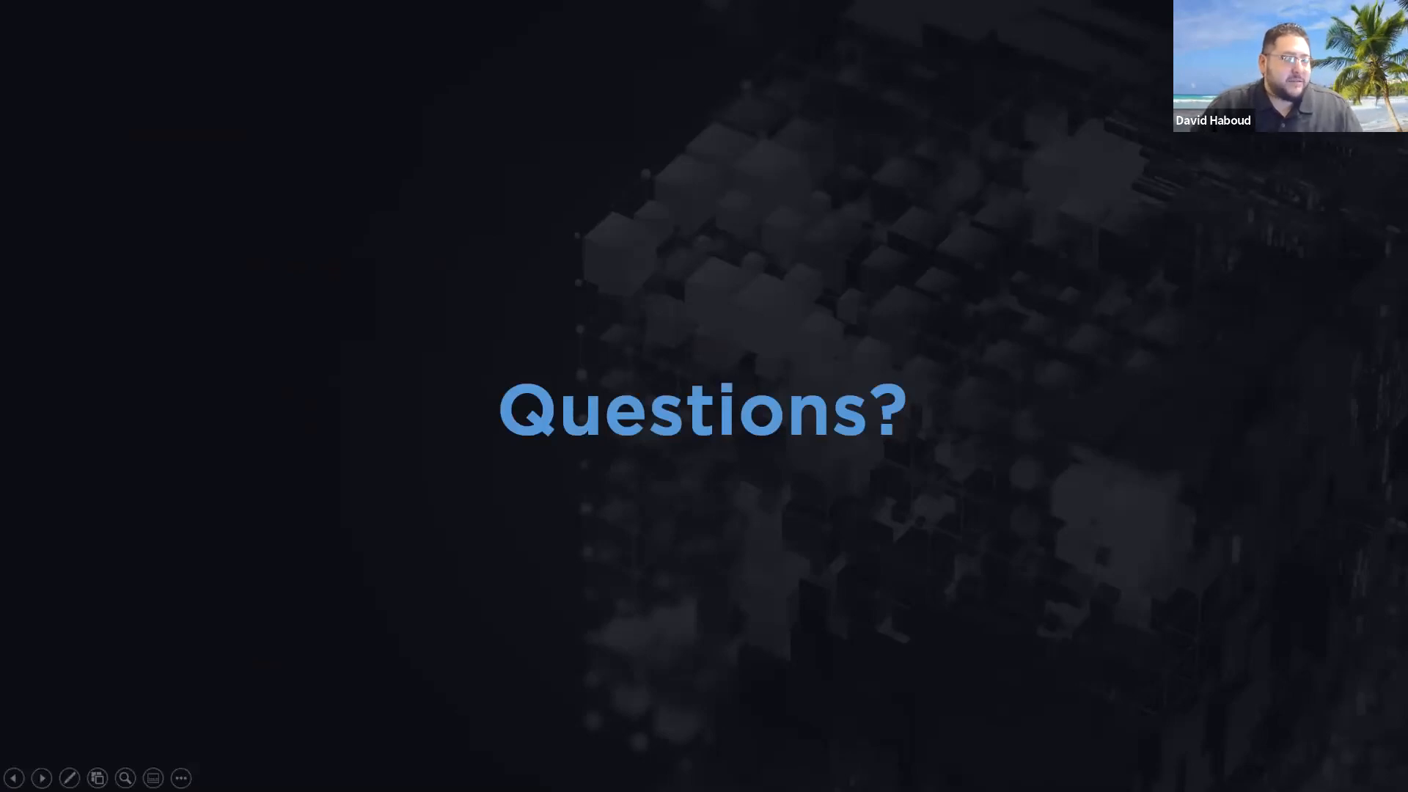
pyautogui.press('Right')
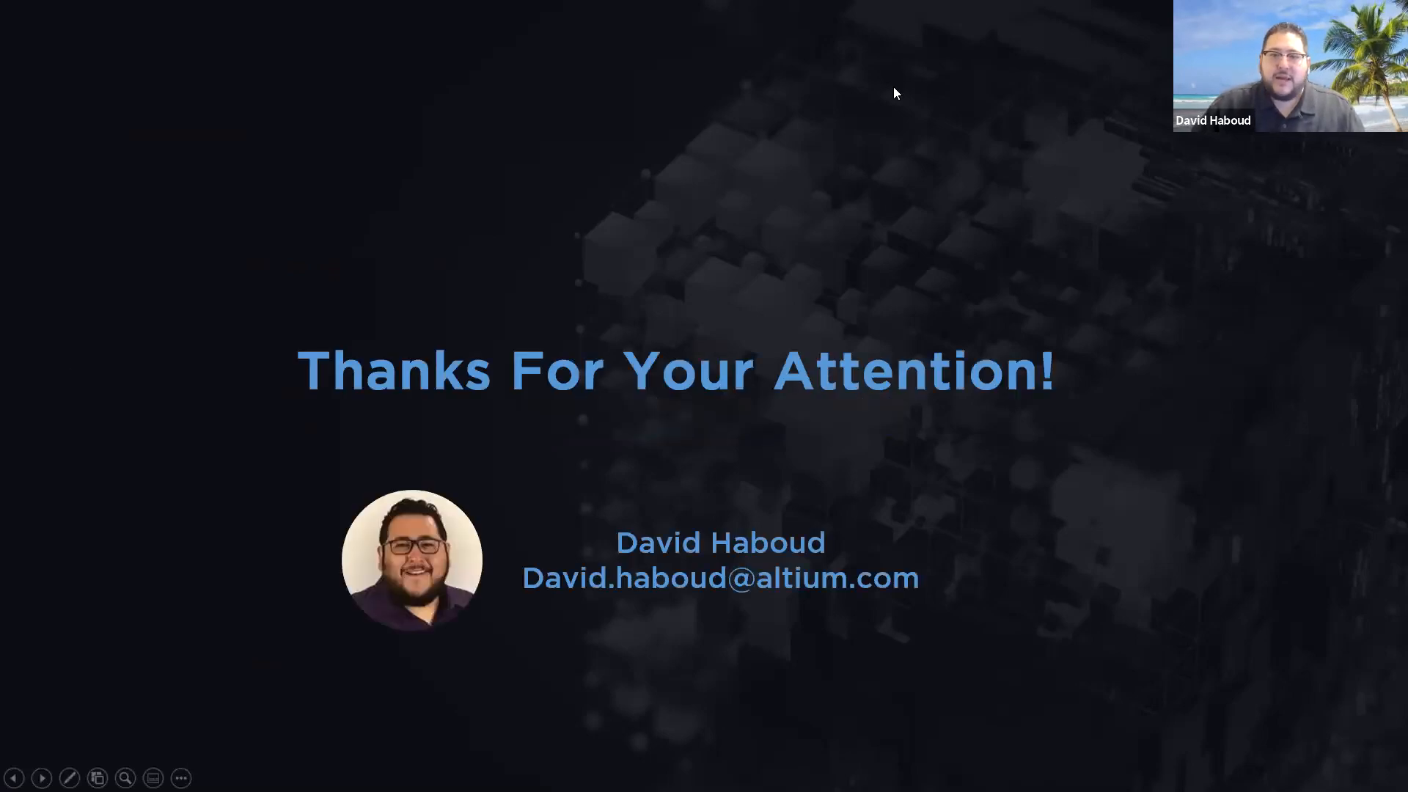
pyautogui.press('Left')
pyautogui.hotkey('alt', 'Tab')
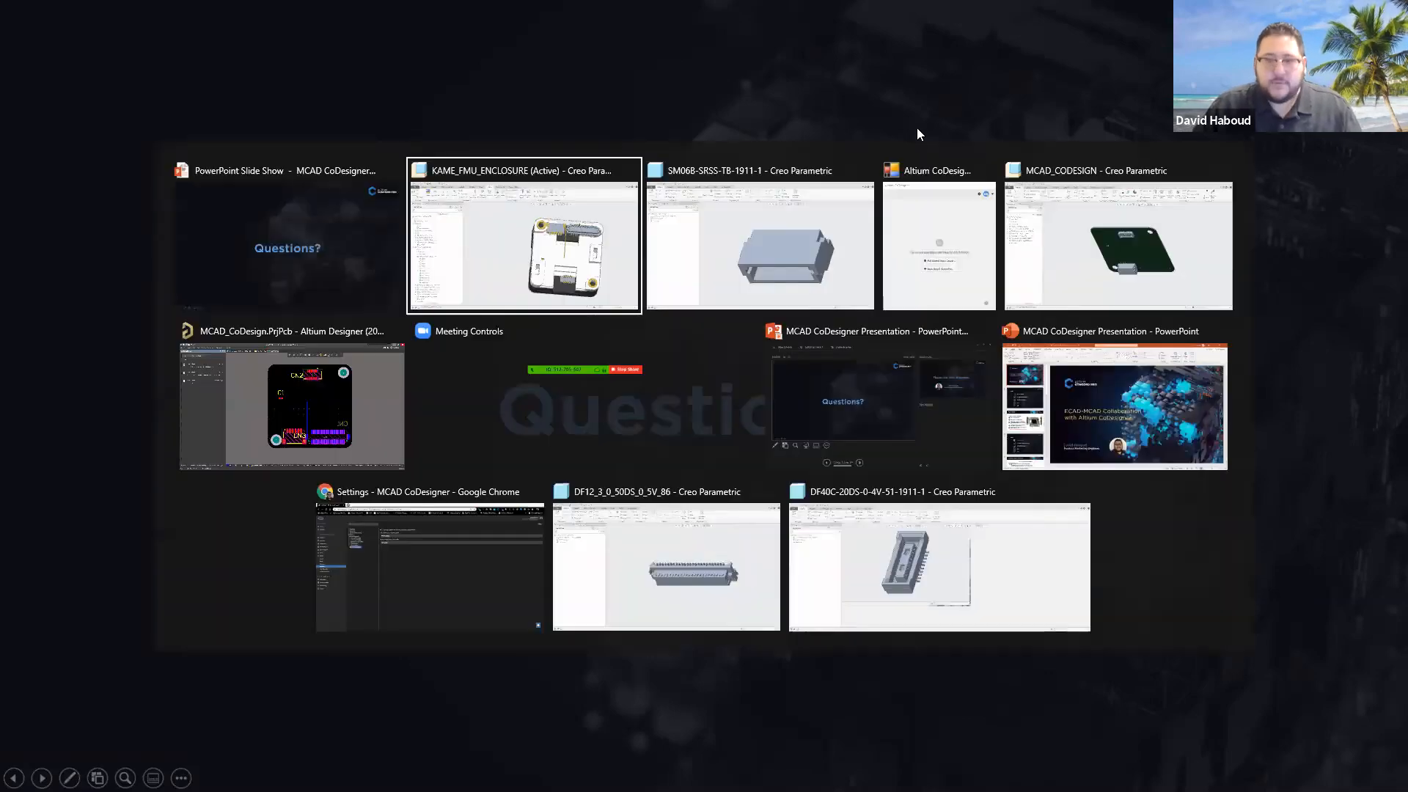